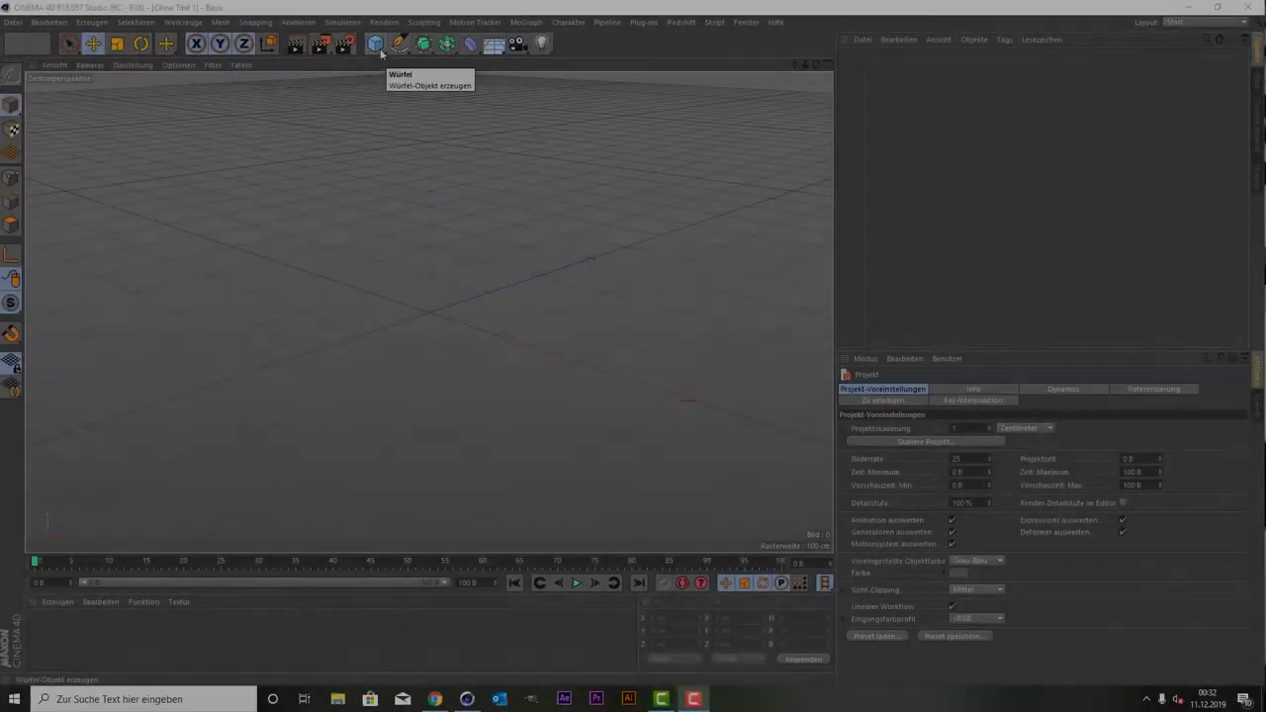
Add a Zylinder primitive plus Bulge and Stauchen deformers, parenting Stauchen under Zylinder.
click(375, 43)
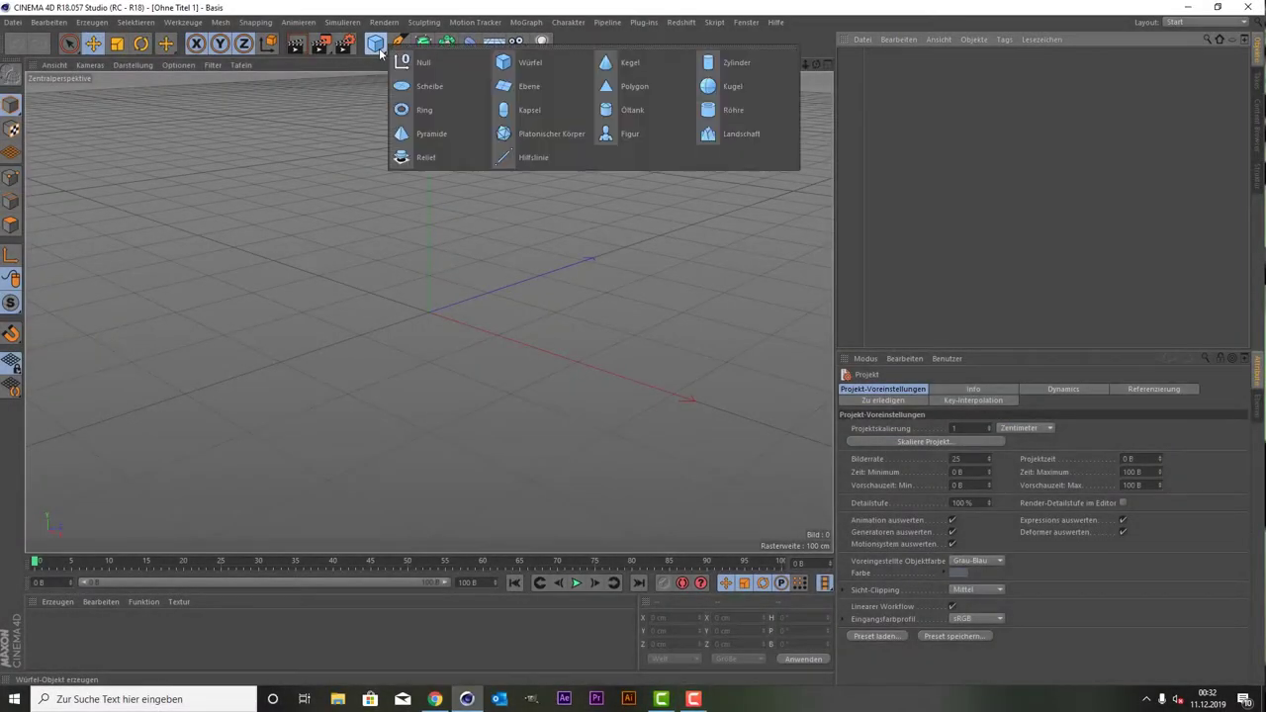
click(717, 63)
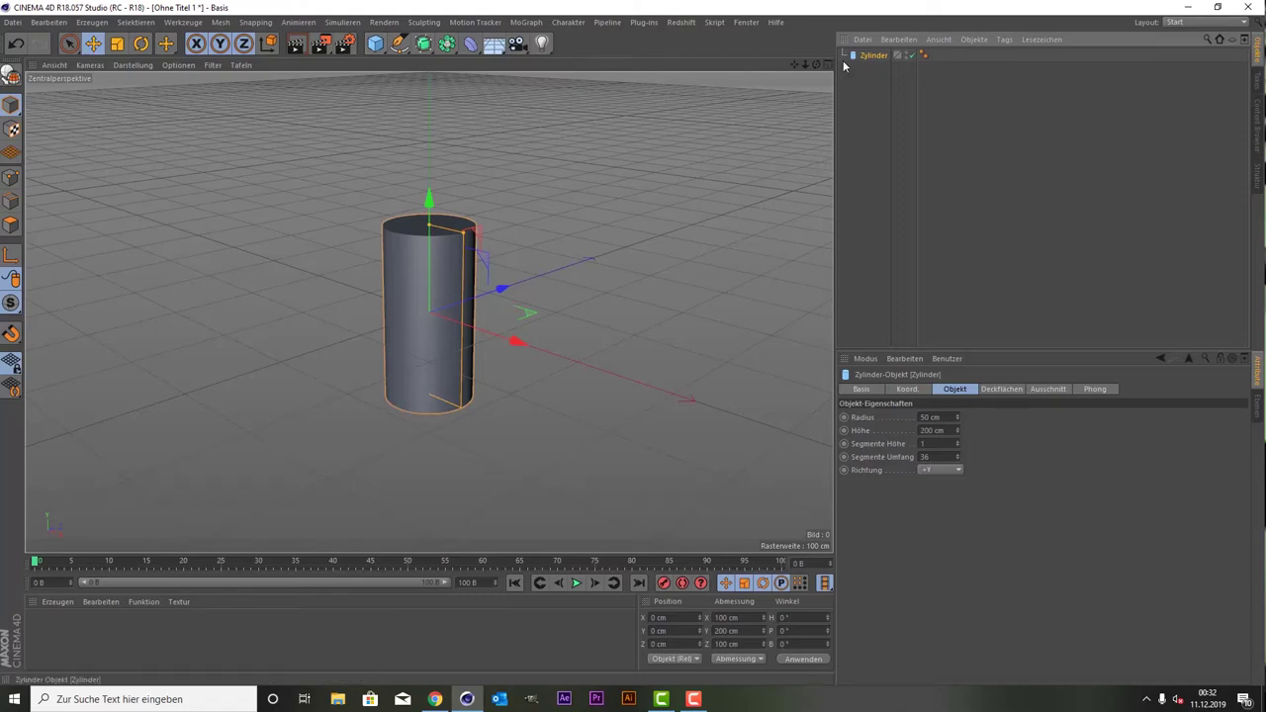
click(471, 49)
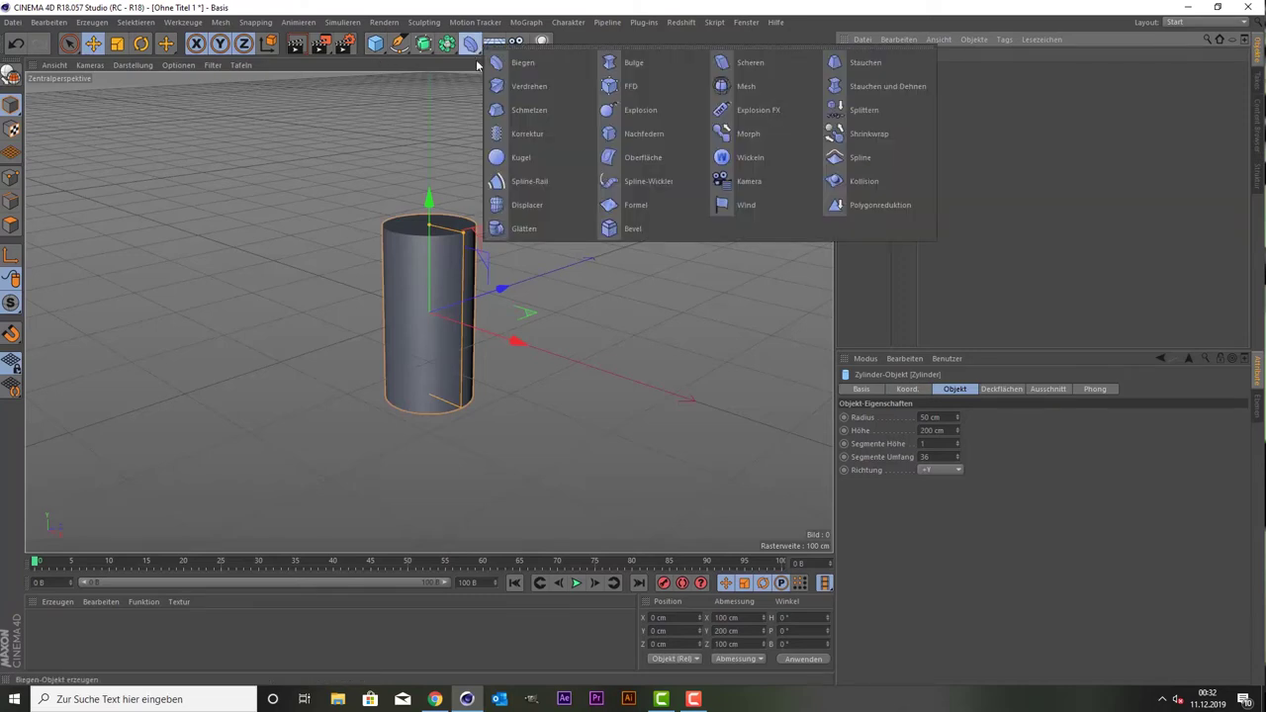
click(604, 64)
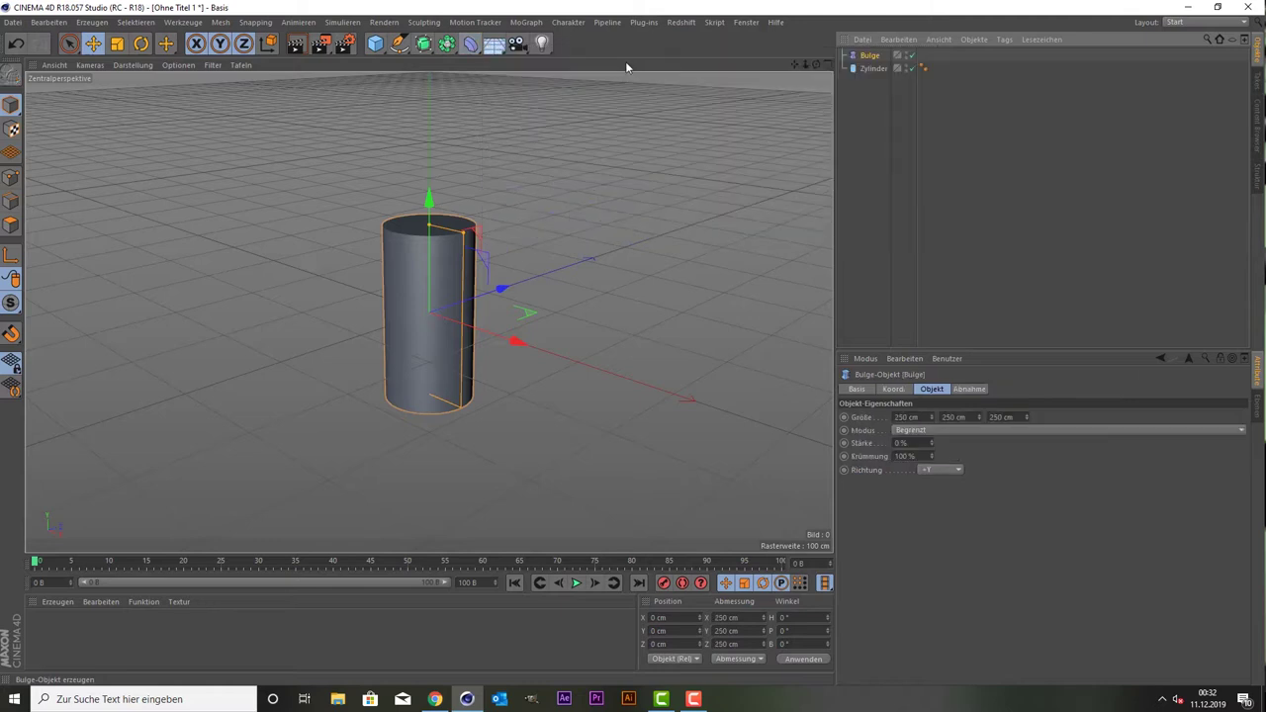
click(471, 45)
click(835, 62)
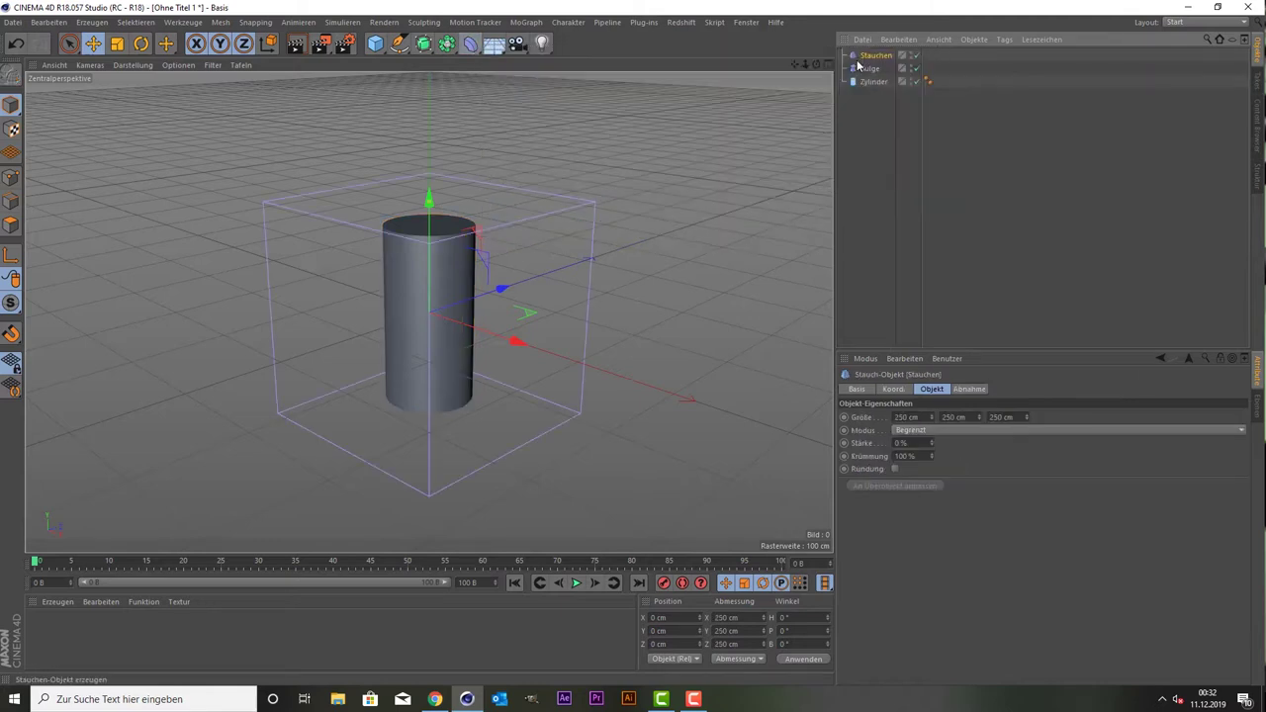
drag(873, 55, 873, 85)
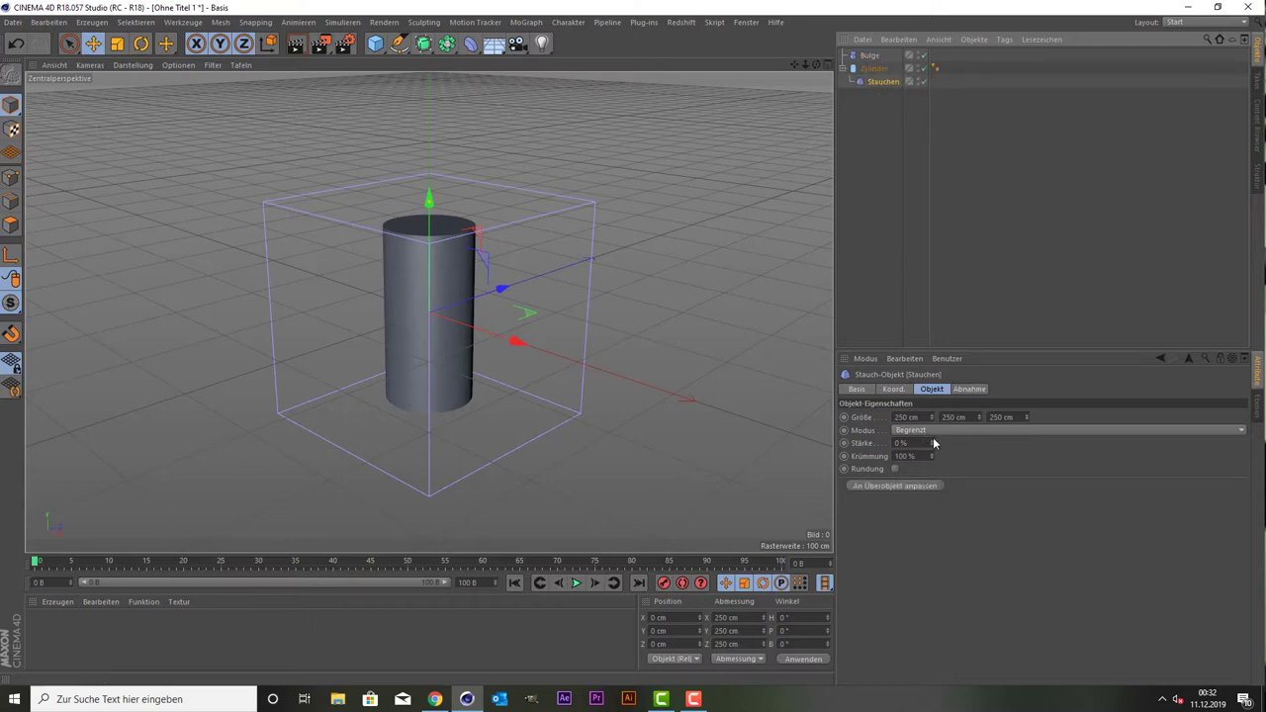
Taper the cylinder with Stauchen Stärke 111 % and untick Deckflächen to leave an open cone.
drag(932, 440, 933, 351)
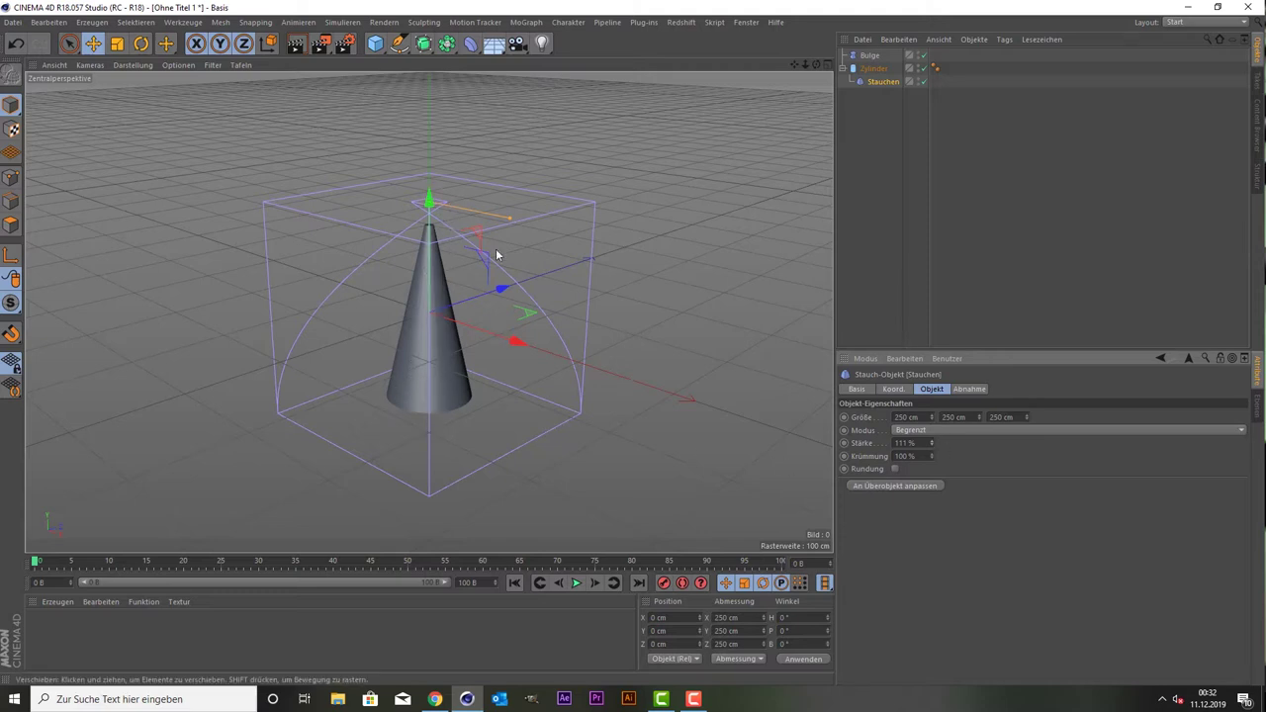
click(873, 69)
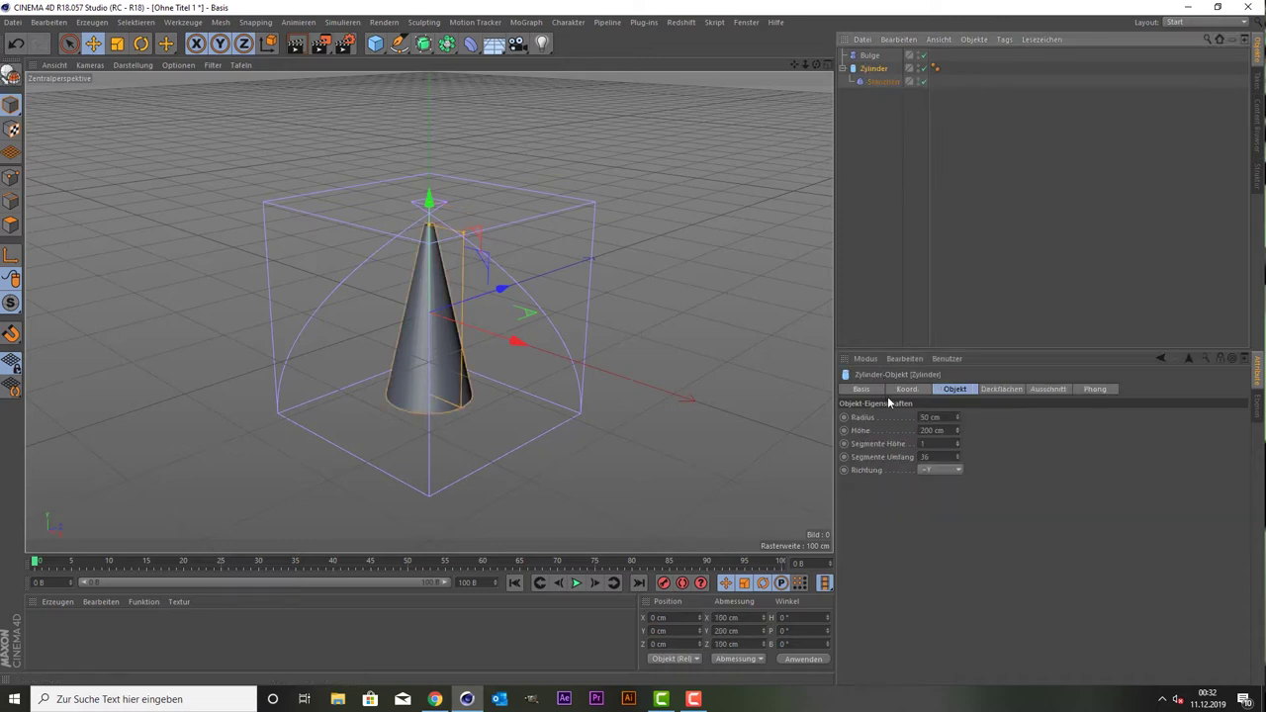
click(1001, 389)
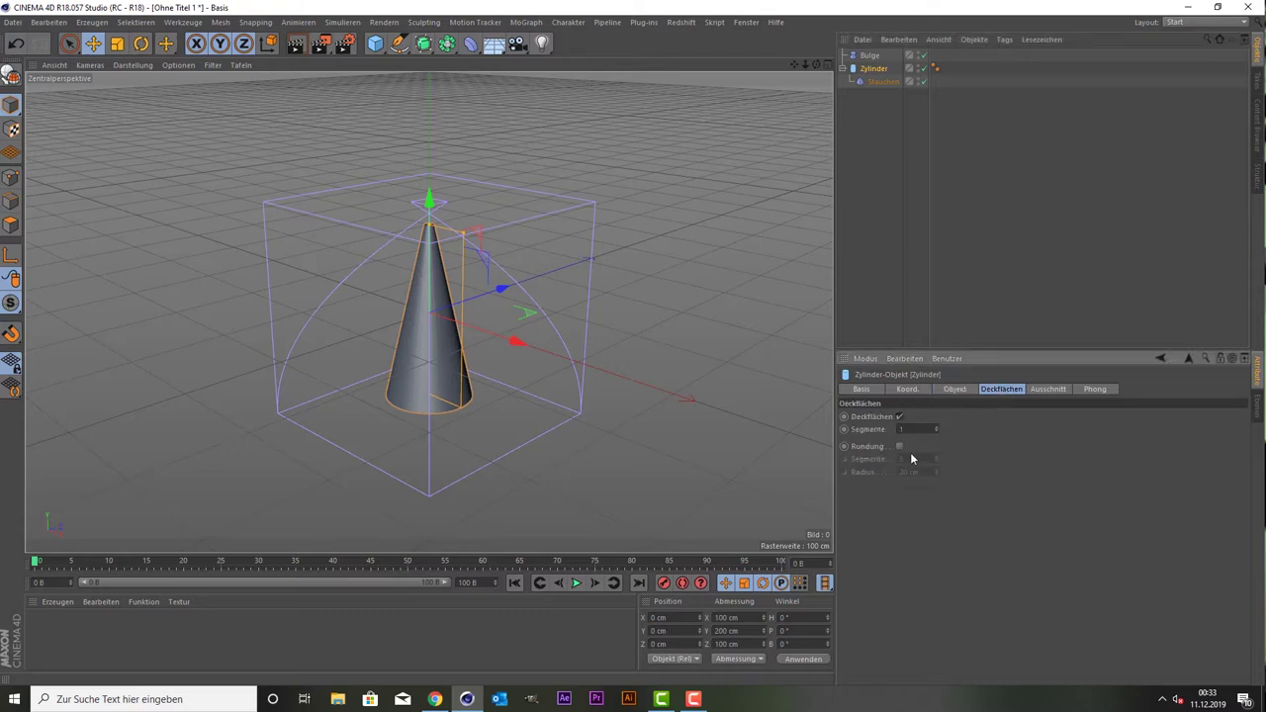
click(900, 416)
drag(817, 65, 817, 20)
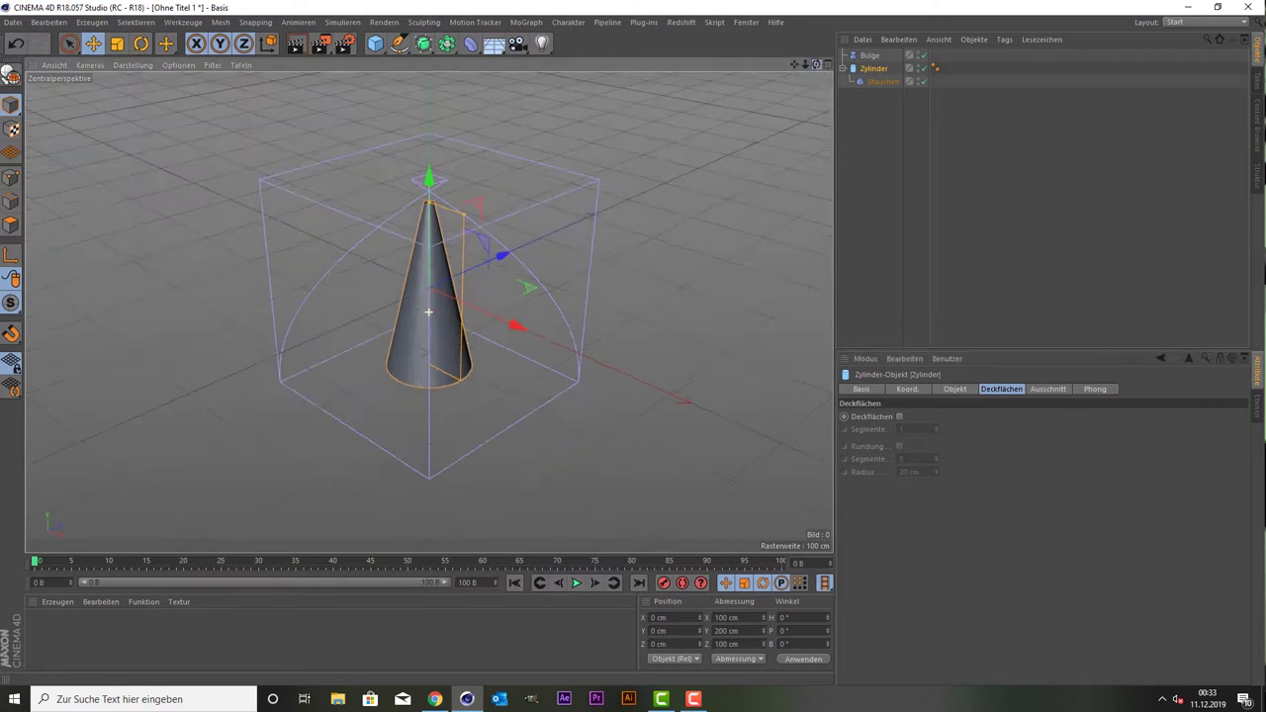
drag(818, 65, 476, 189)
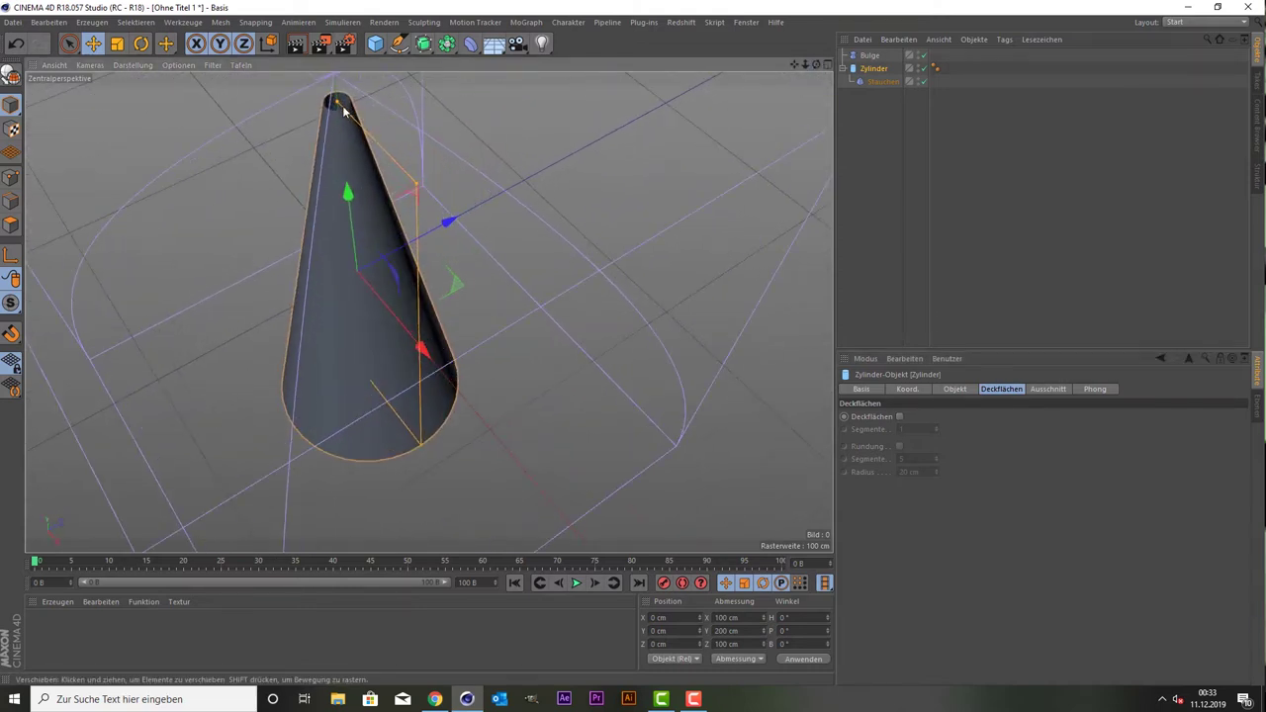
alt+drag(348, 192, 368, 249)
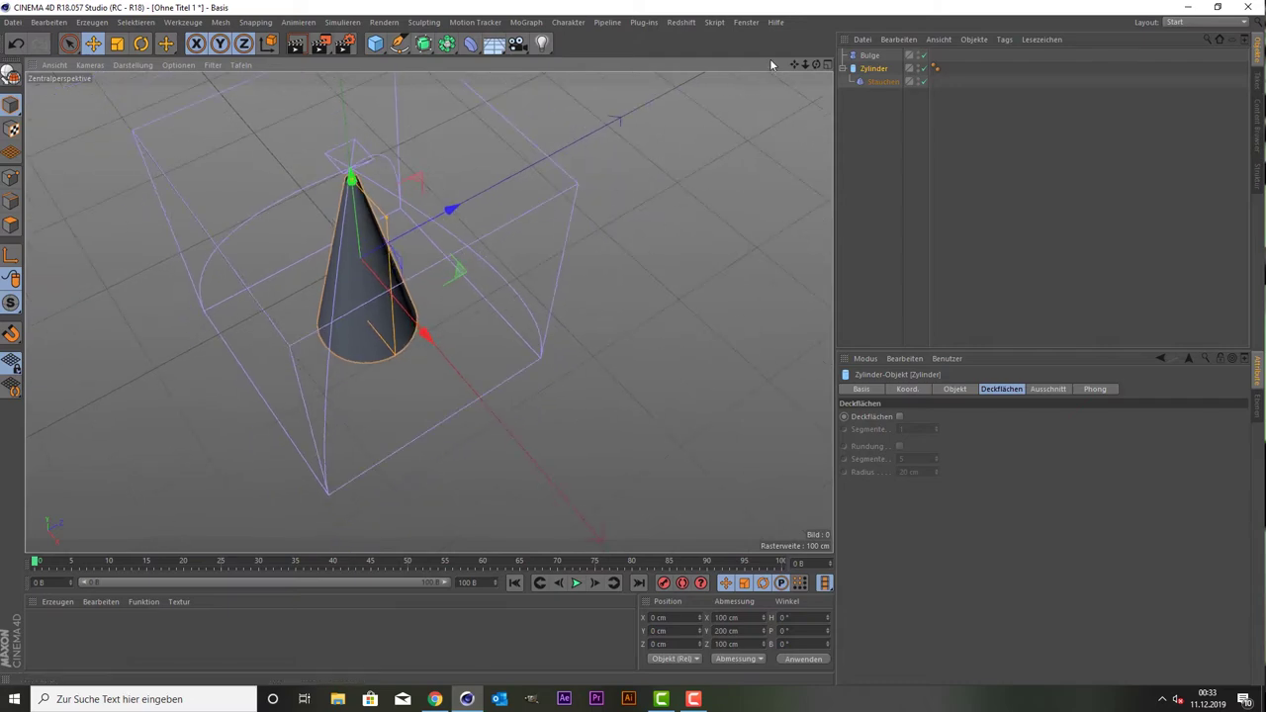
alt+drag(466, 242, 514, 252)
drag(816, 65, 811, 108)
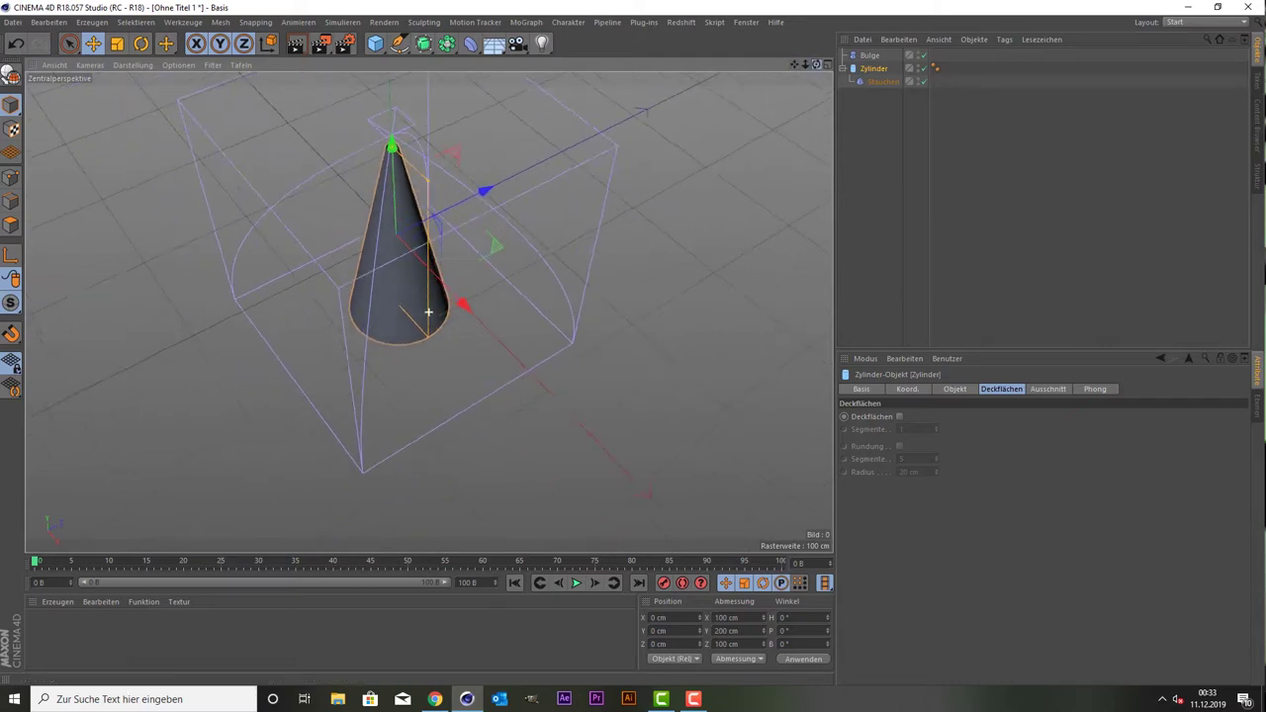
drag(794, 64, 814, 124)
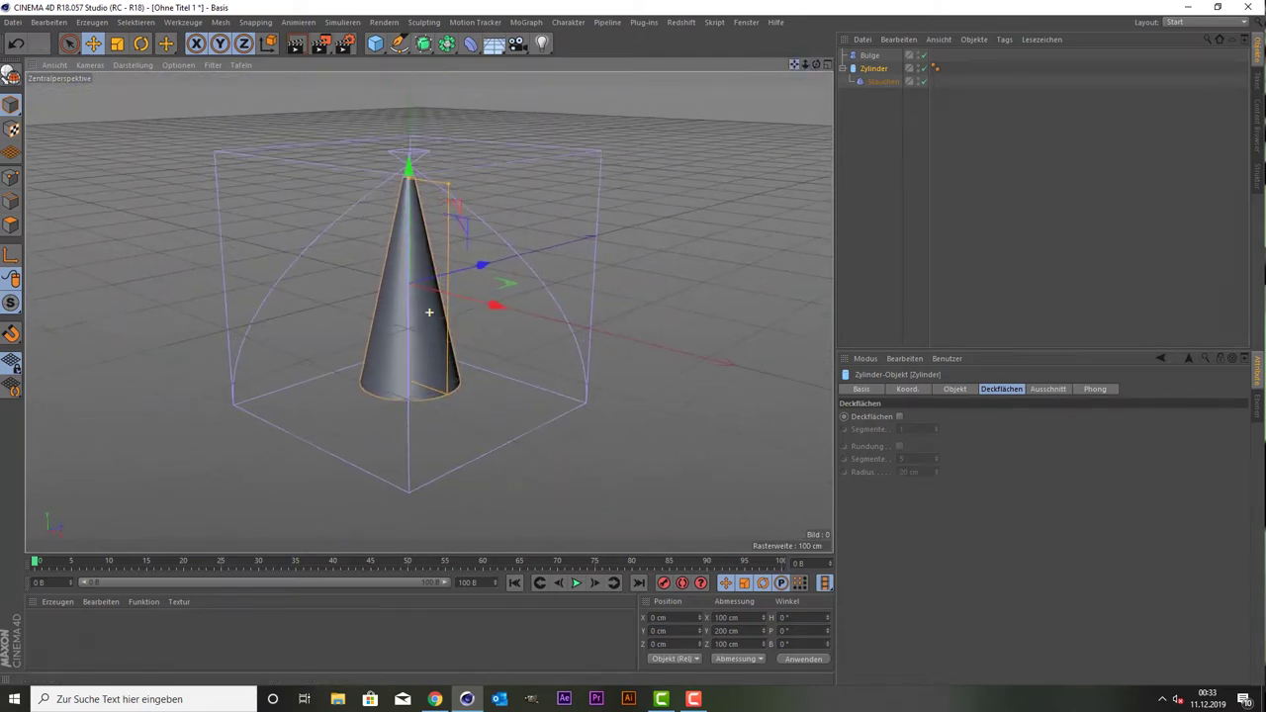
Set the Zylinder's Segmente Höhe and Segmente Umfang both to 15.
click(907, 389)
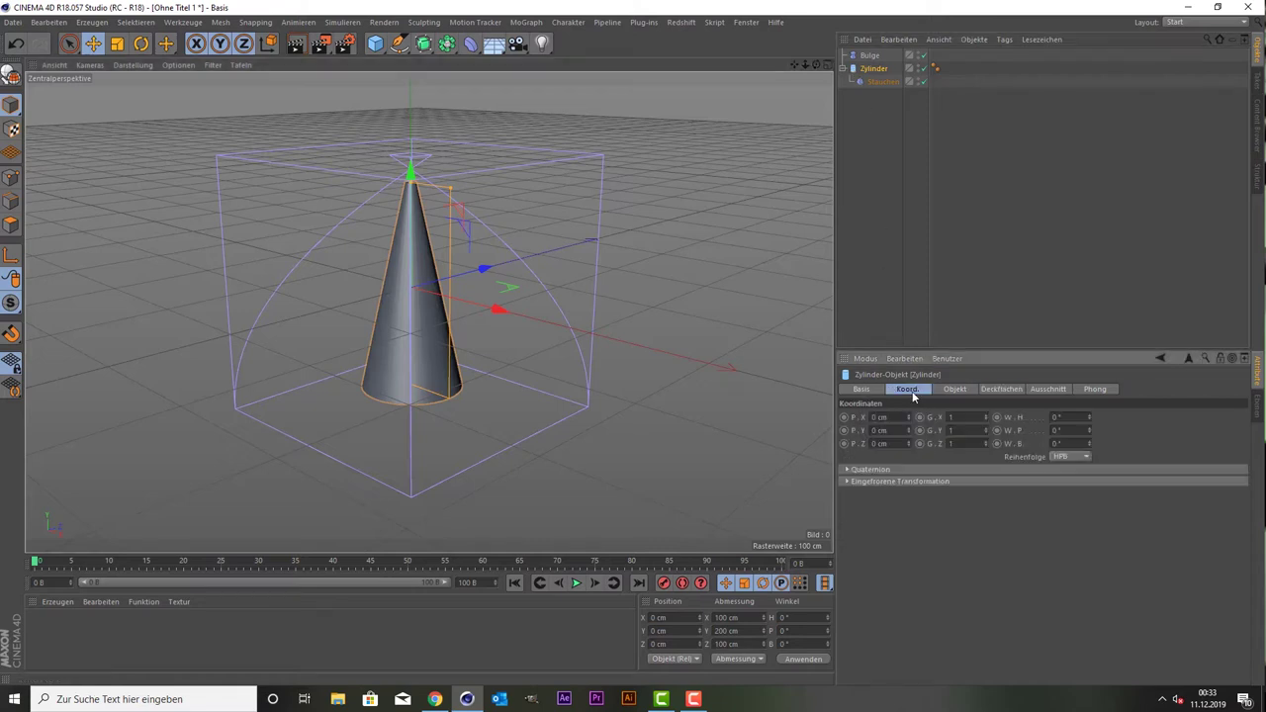
click(947, 390)
click(930, 444)
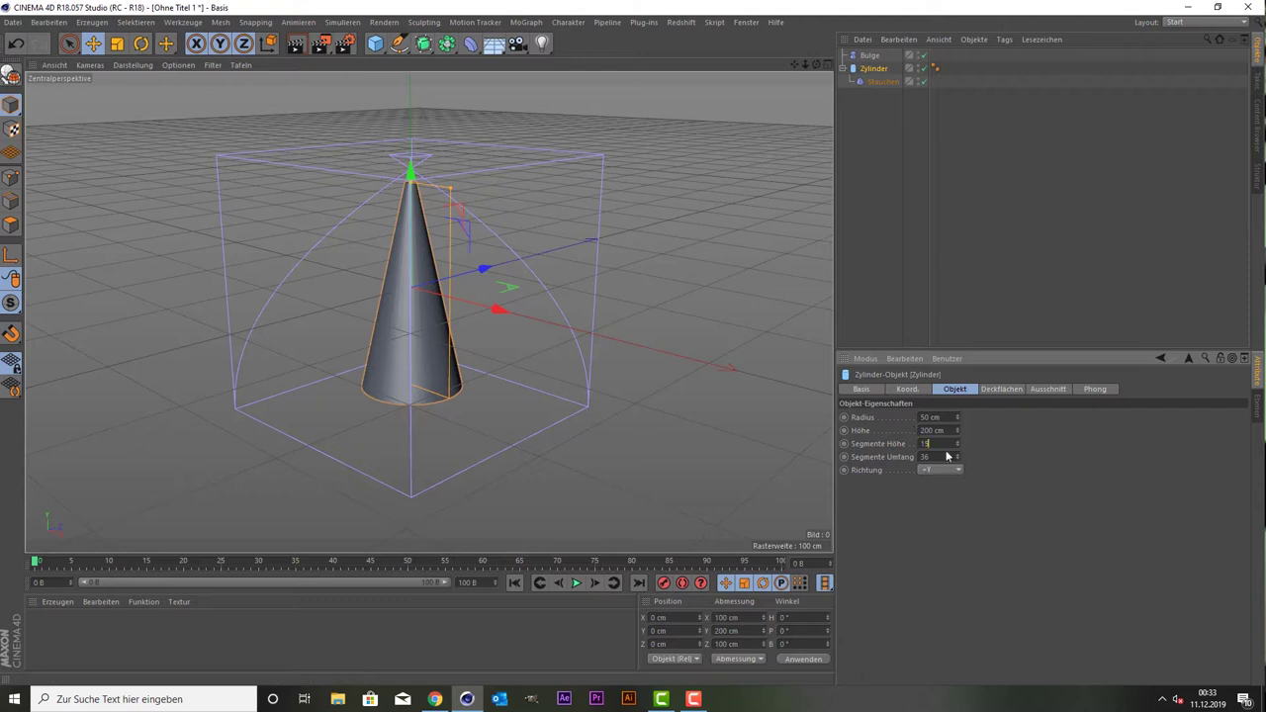
key(Tab)
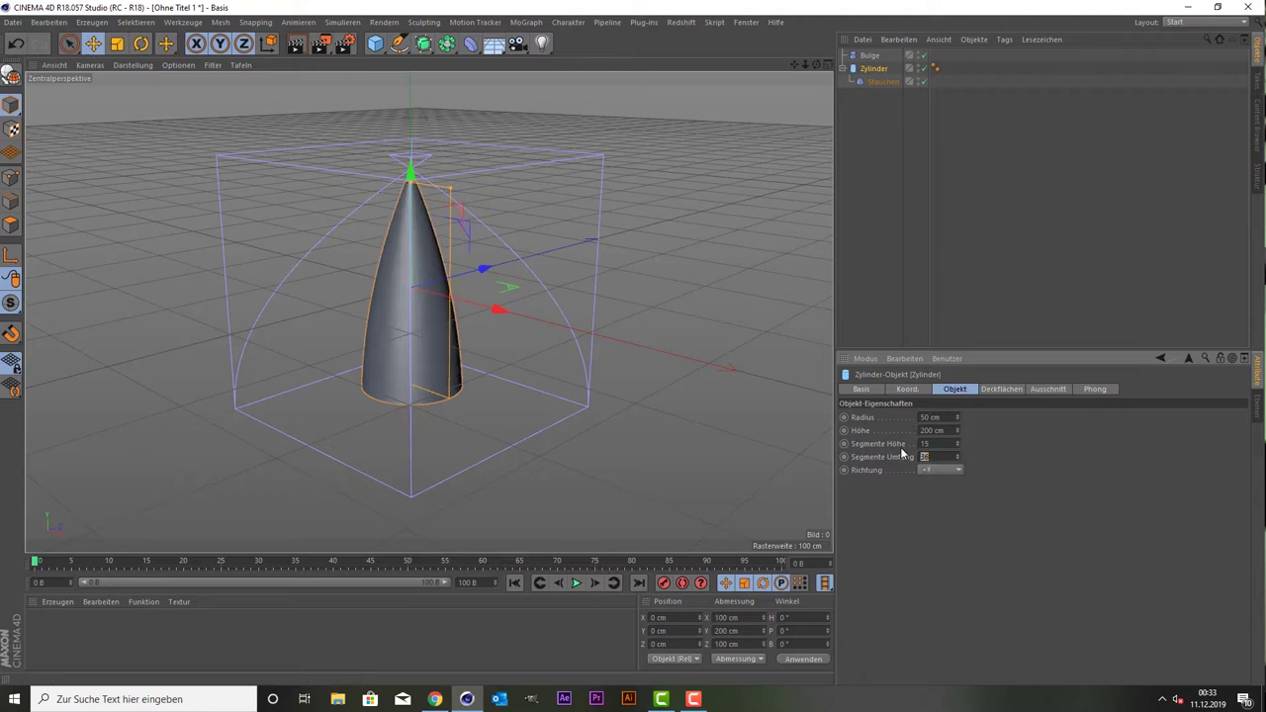
text(15)
key(Return)
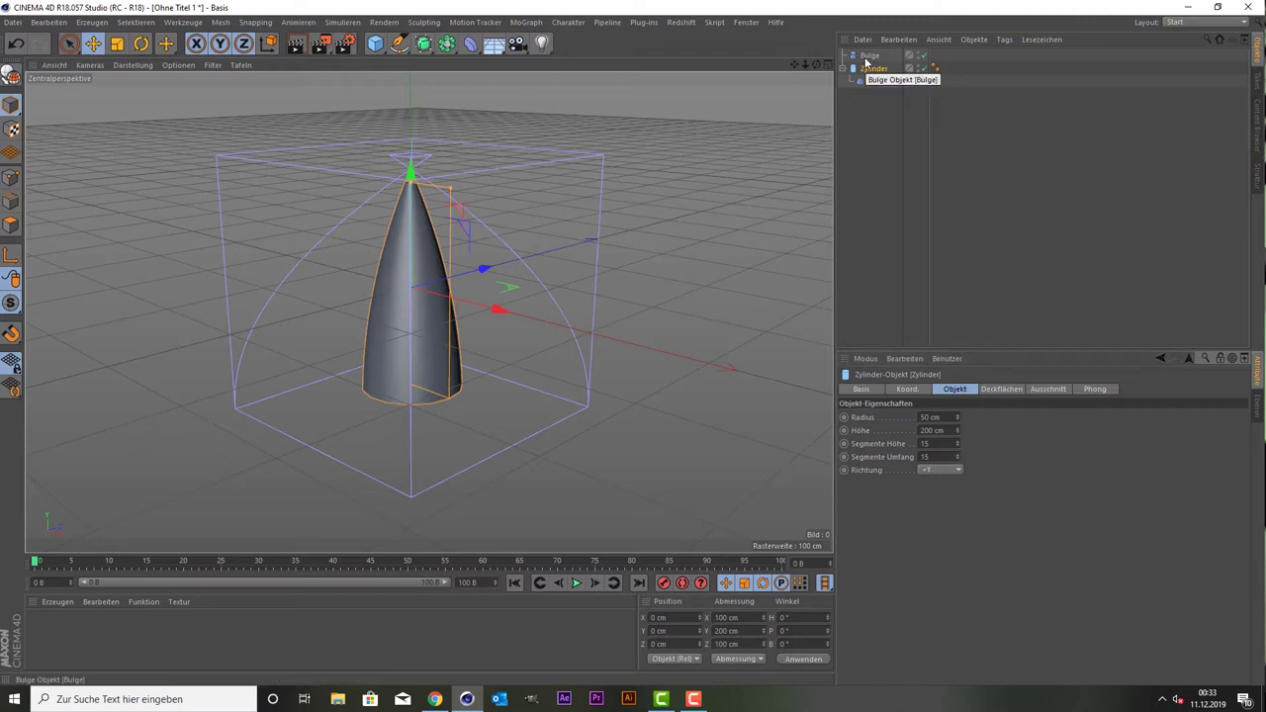
Nest the Bulge deformer under Zylinder and set its Stärke to -55 %.
drag(865, 62, 864, 59)
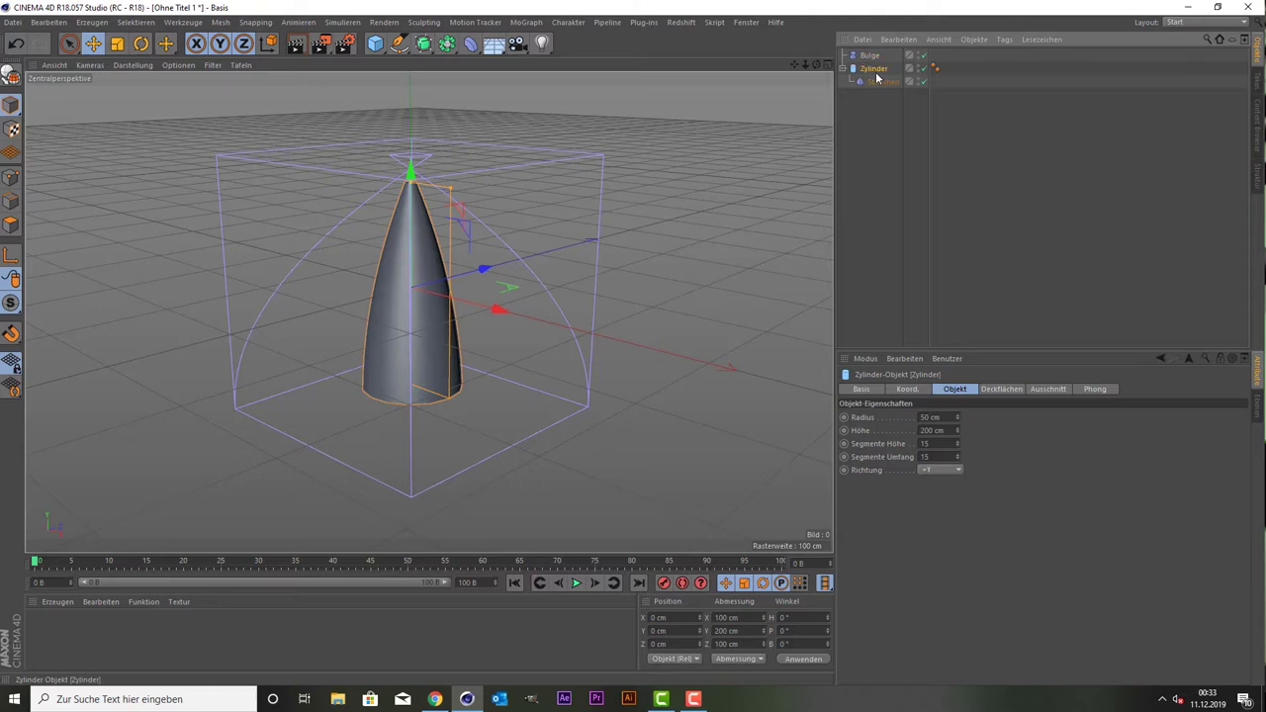
click(882, 81)
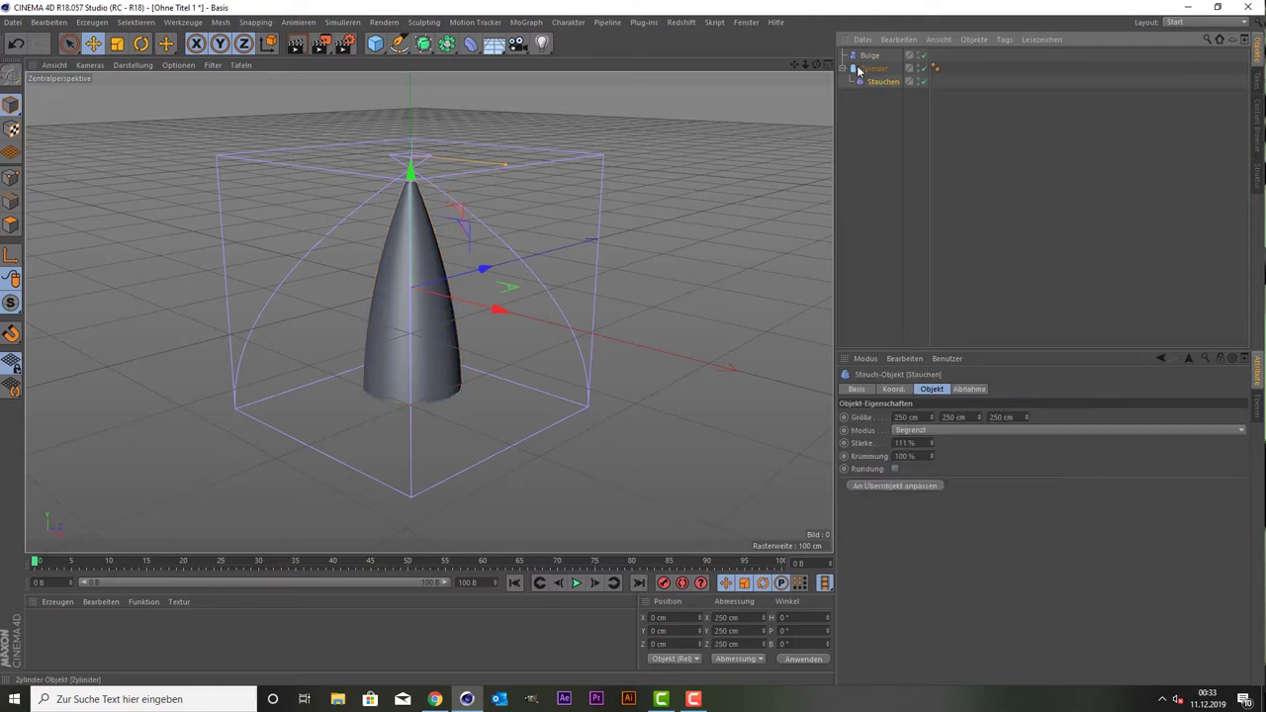
mouse_move(868, 57)
mouse_down()
mouse_move(874, 87)
mouse_move(876, 73)
mouse_up()
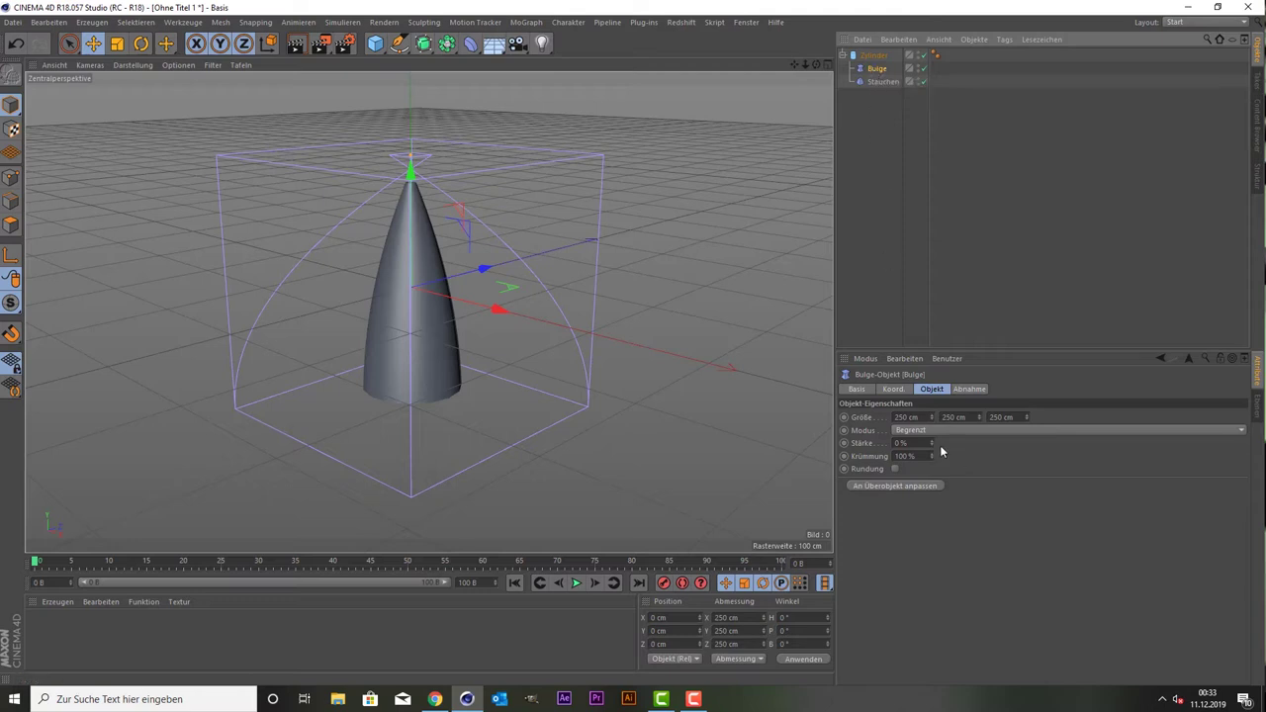
mouse_move(931, 443)
mouse_down()
mouse_move(931, 511)
mouse_move(931, 491)
mouse_up()
drag(931, 443, 931, 446)
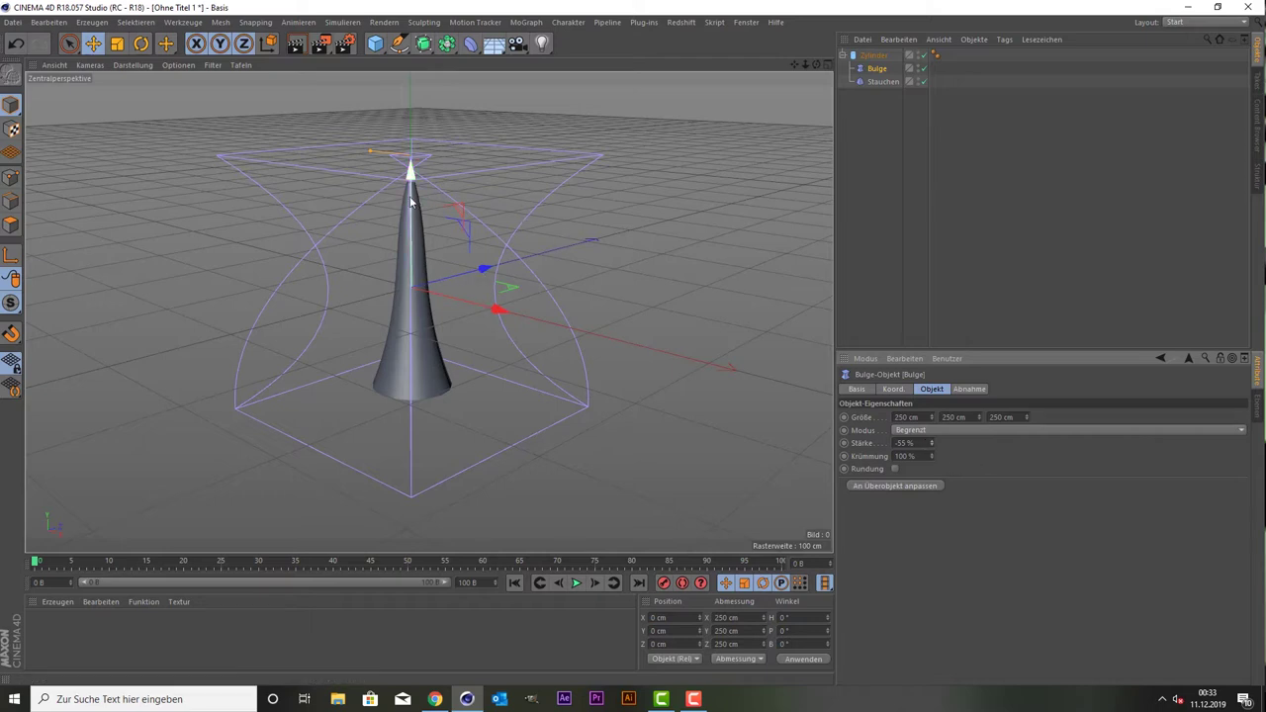
Raise the Bulge deformer to about 56 cm on Y, then select Zylinder and both deformers.
drag(411, 201, 408, 139)
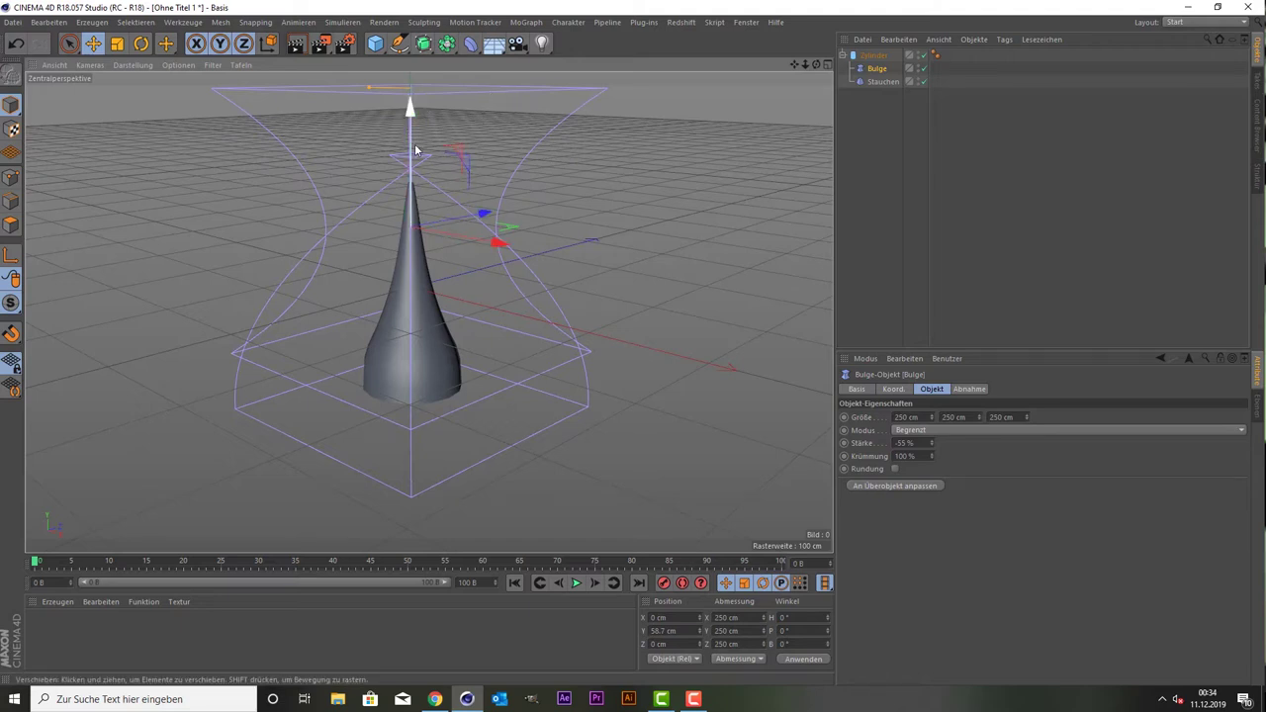
drag(411, 109, 416, 153)
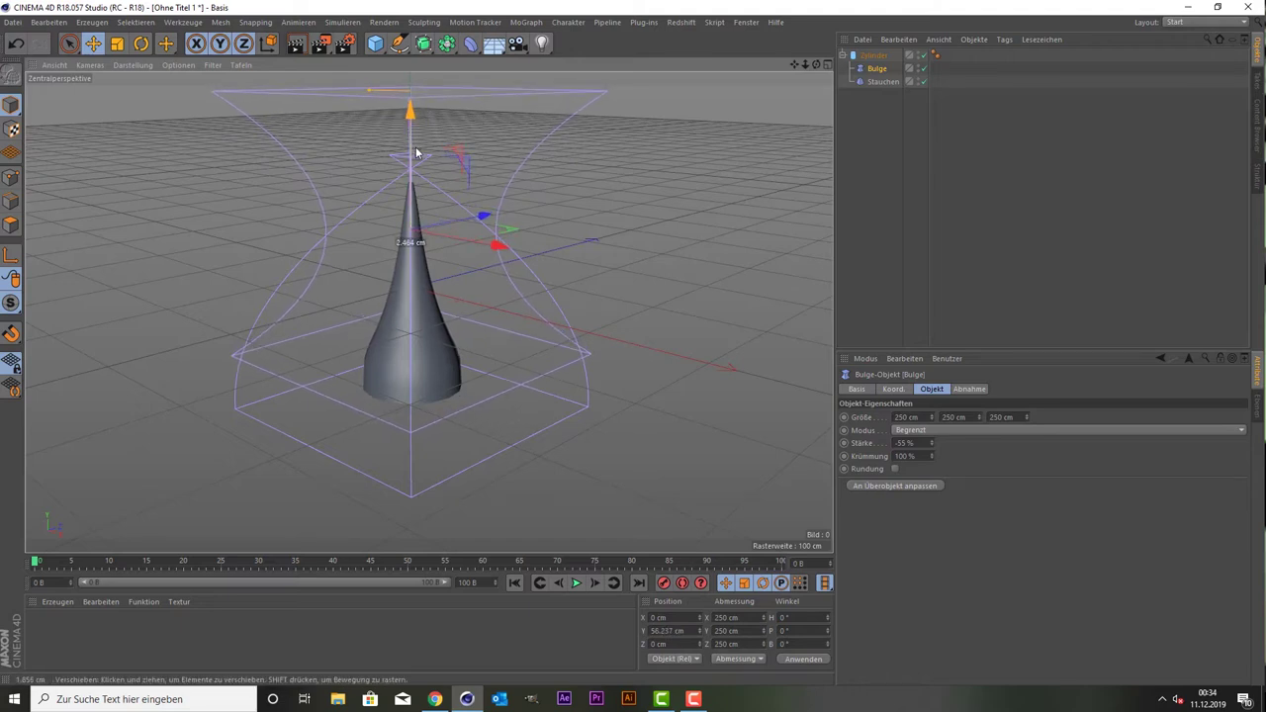
click(952, 268)
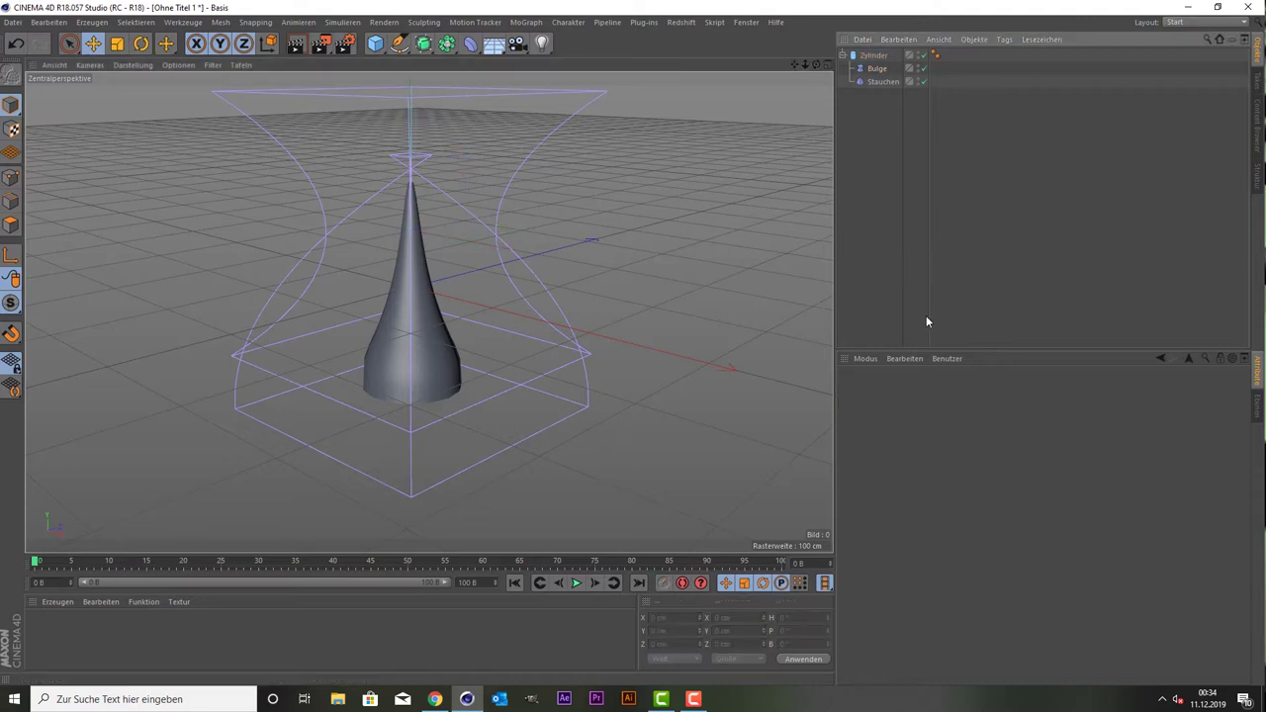
drag(851, 146, 898, 47)
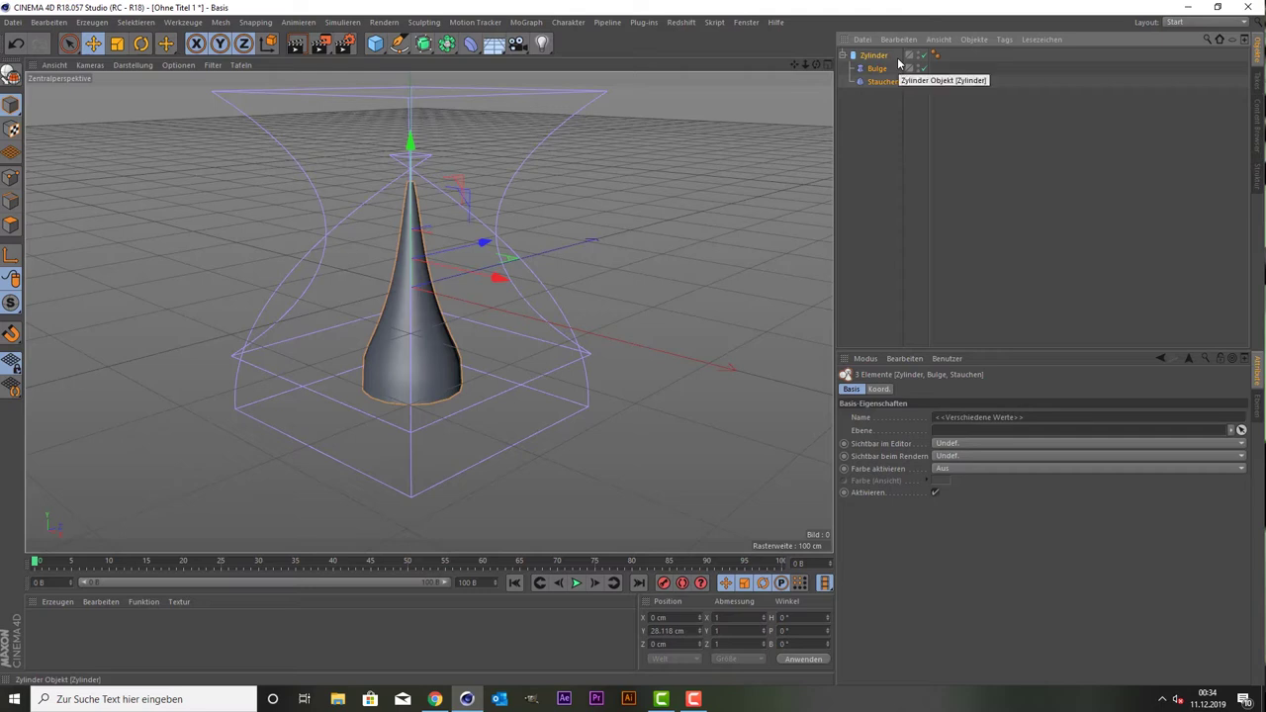
Merge Zylinder with its Bulge and Stauchen deformers via Objekte verbinden + löschen into Zylinder.1.
key(c)
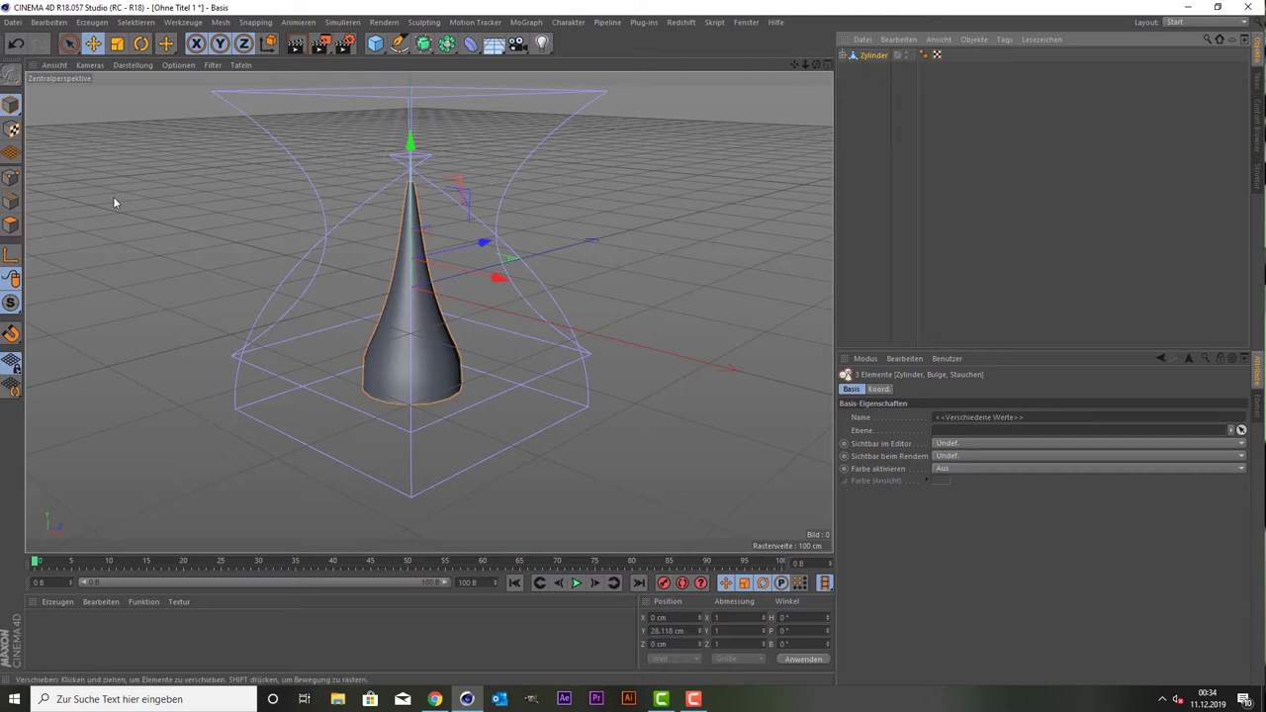
click(11, 226)
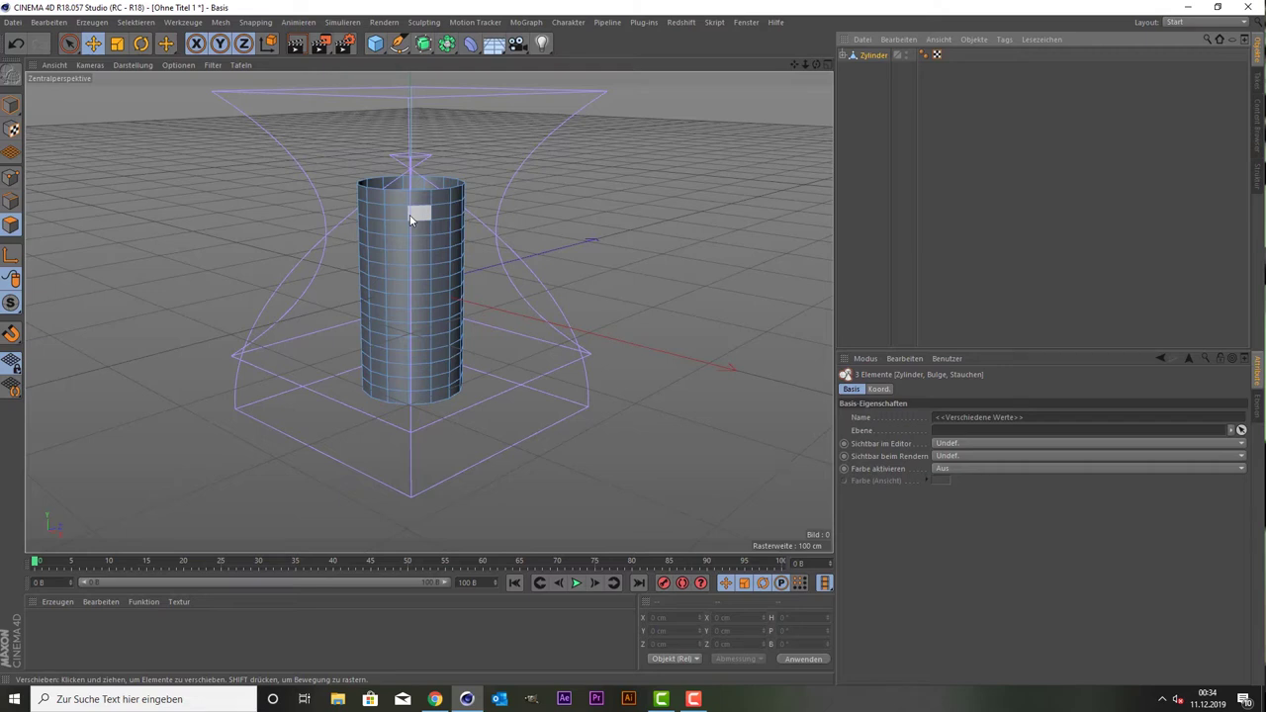
key(Return)
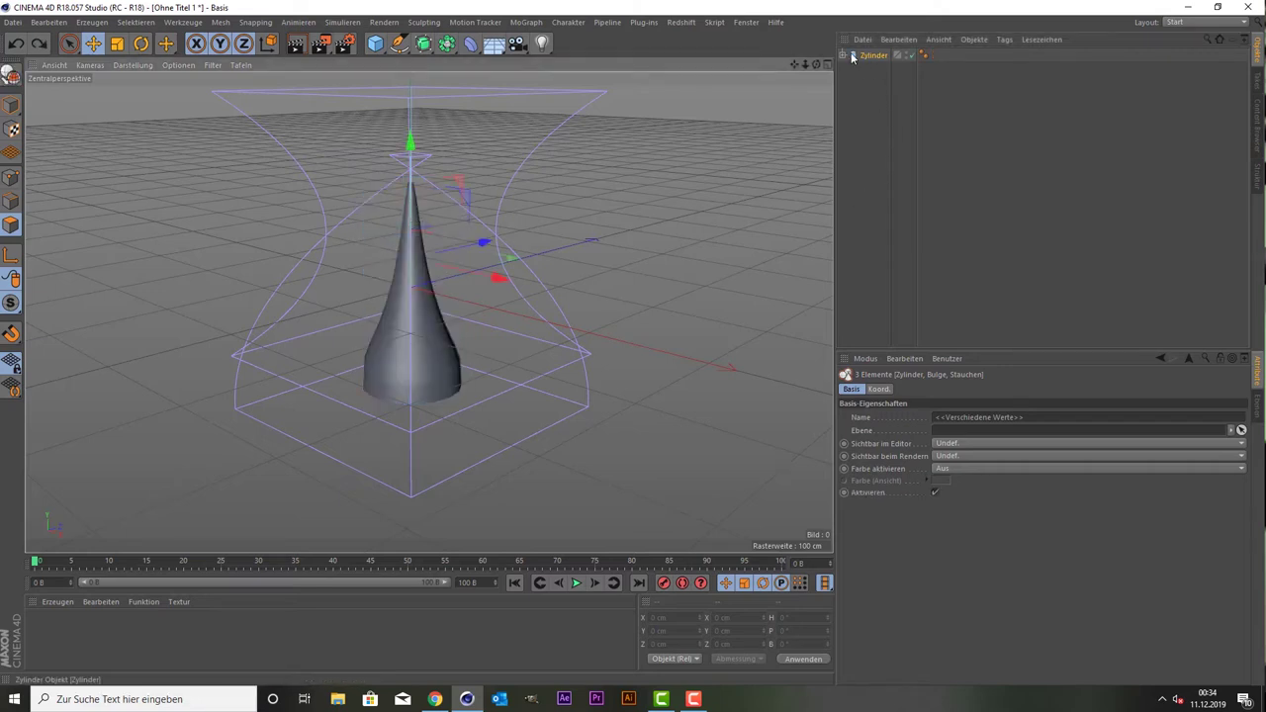
click(853, 57)
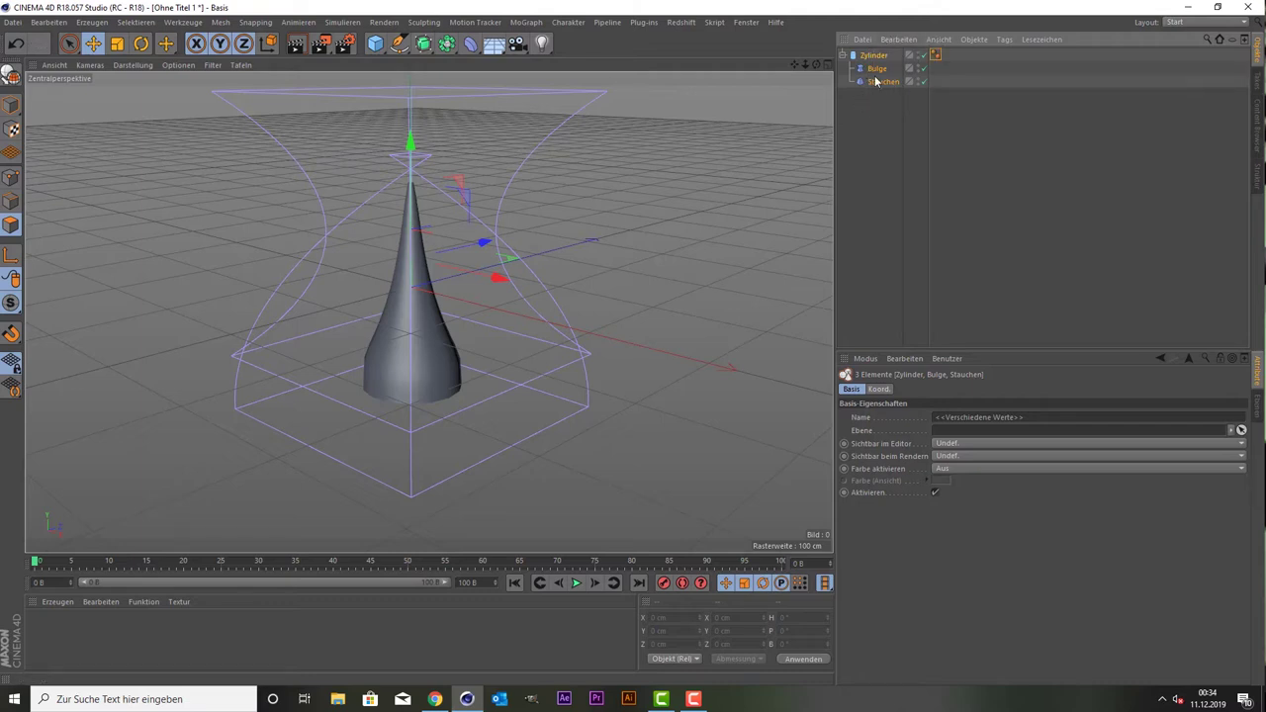
right_click(875, 82)
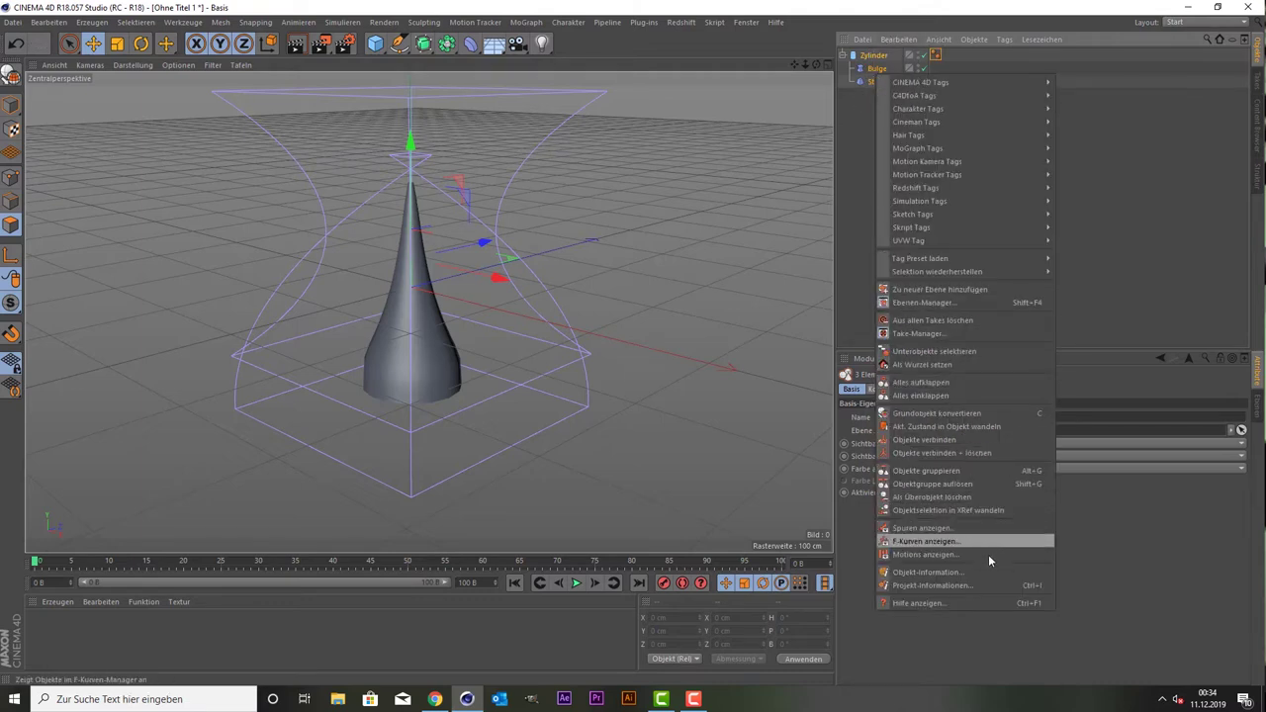
click(994, 452)
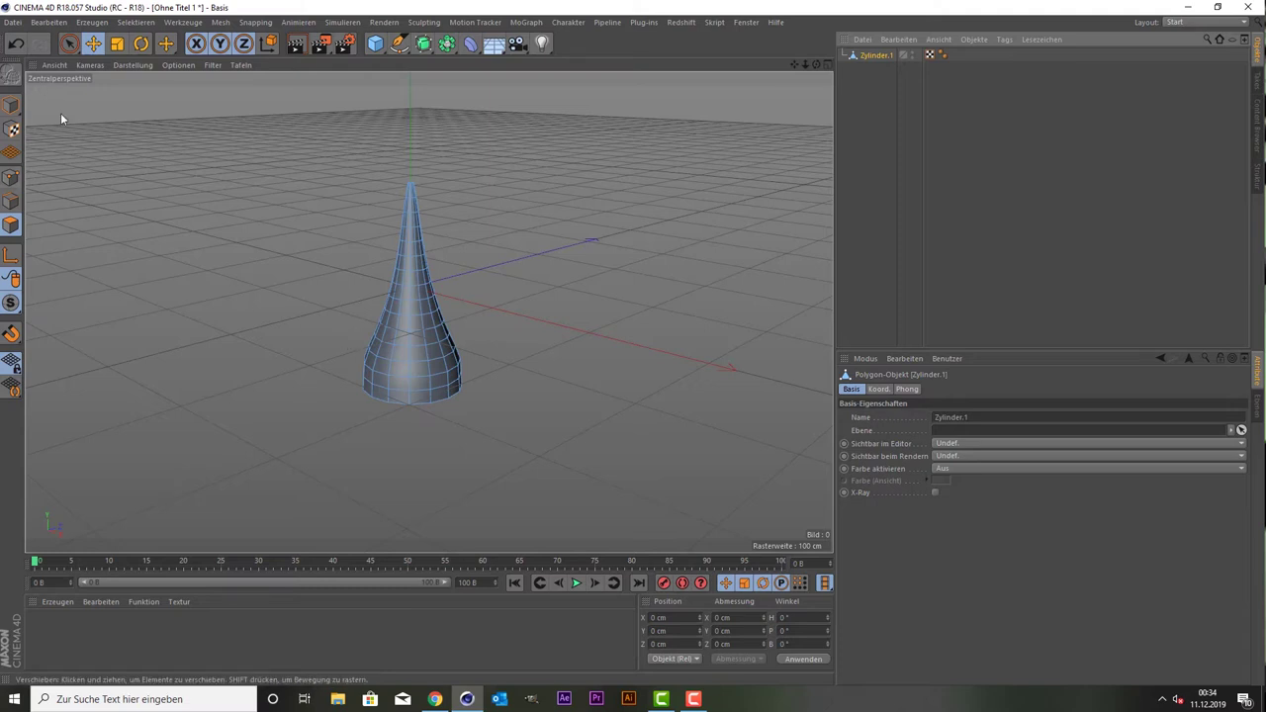
Loop-select the cone's bottom two polygon rings and create a new Redshift RS Material.
click(135, 22)
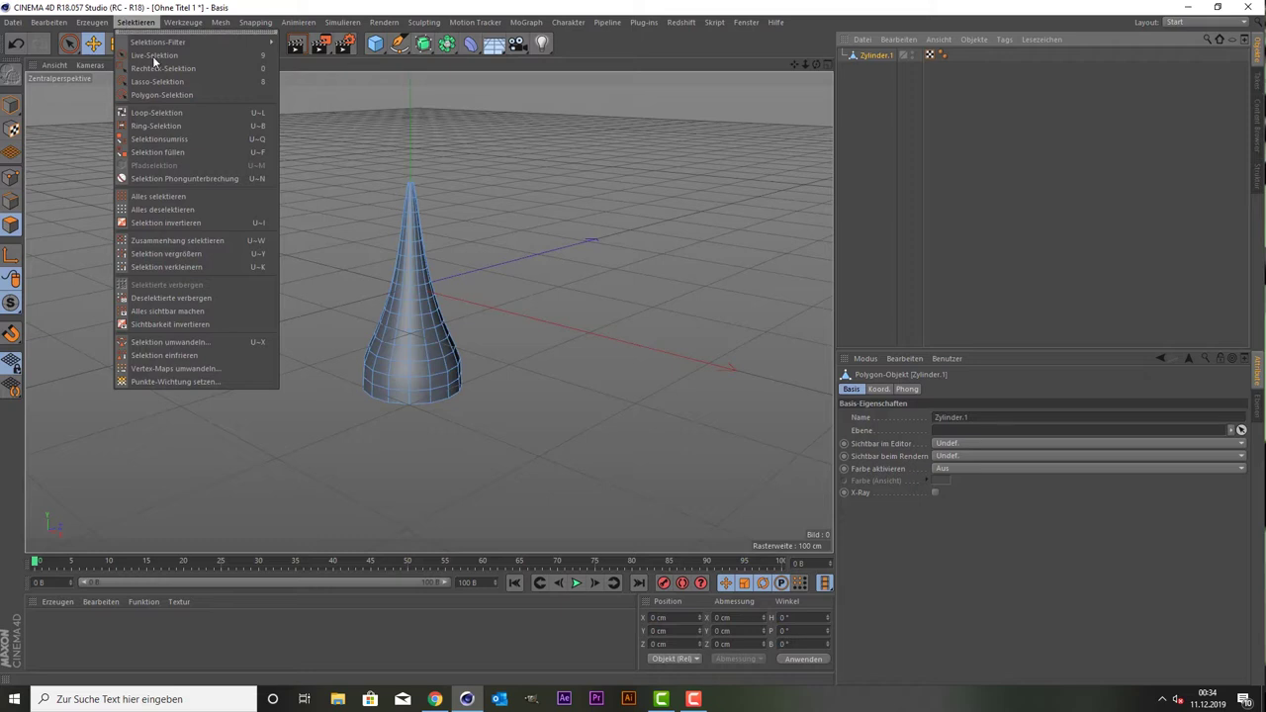
click(175, 112)
click(432, 402)
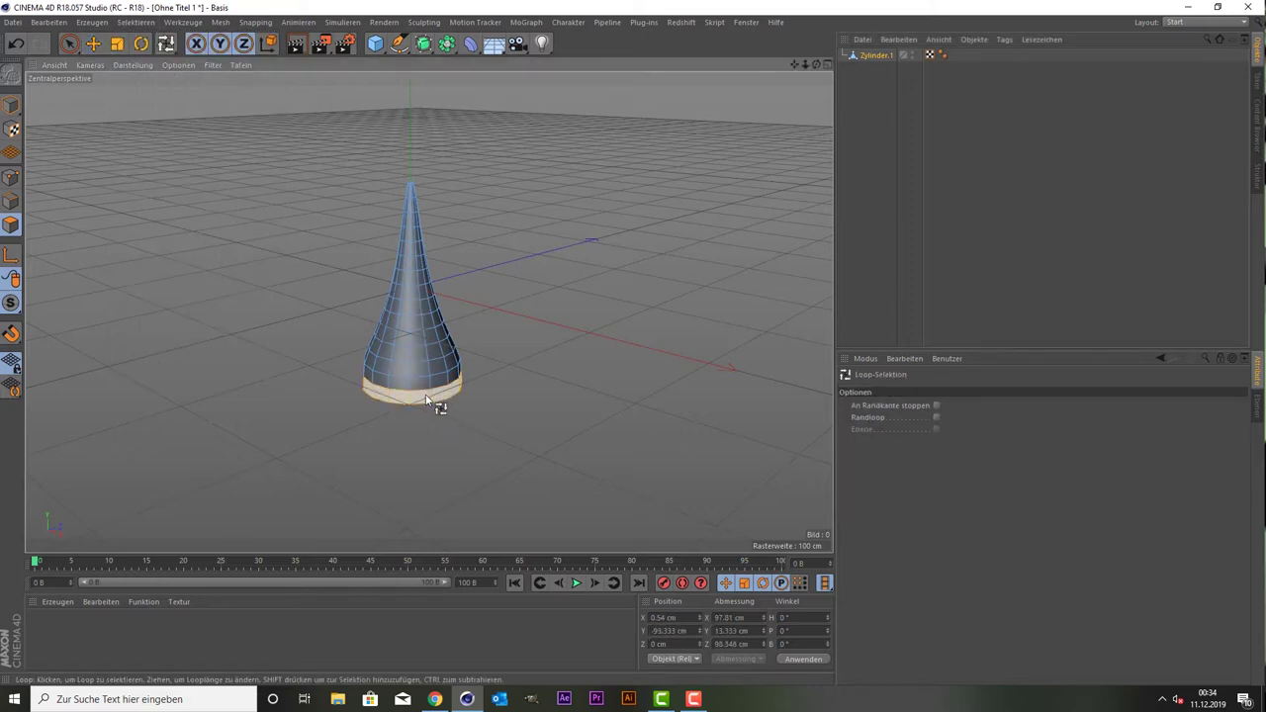
click(426, 401)
shift+click(423, 381)
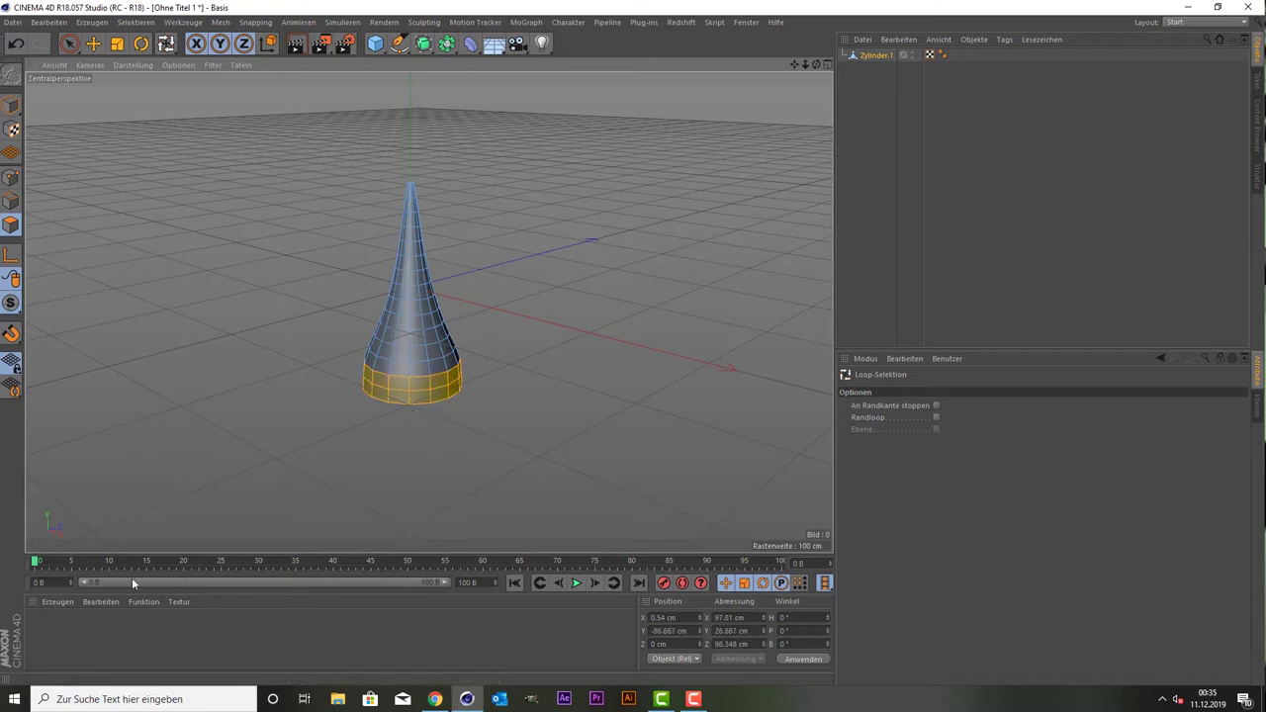
click(46, 600)
mouse_move(69, 506)
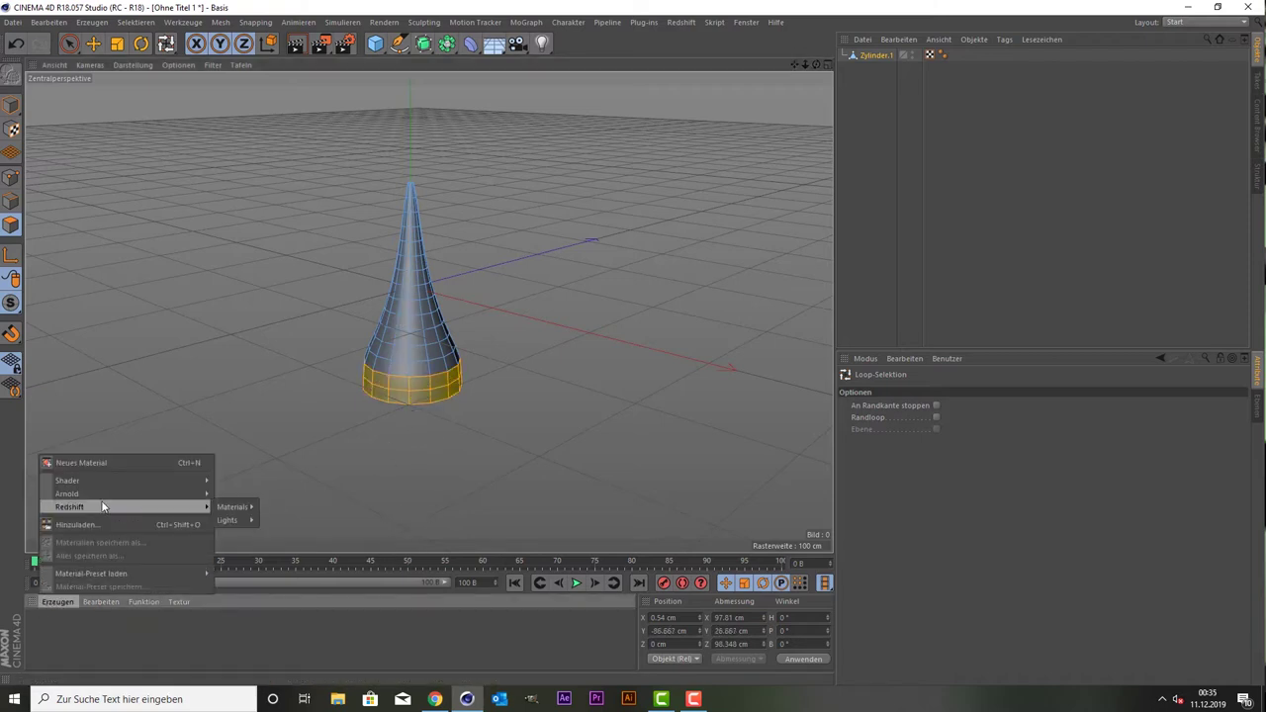
click(269, 508)
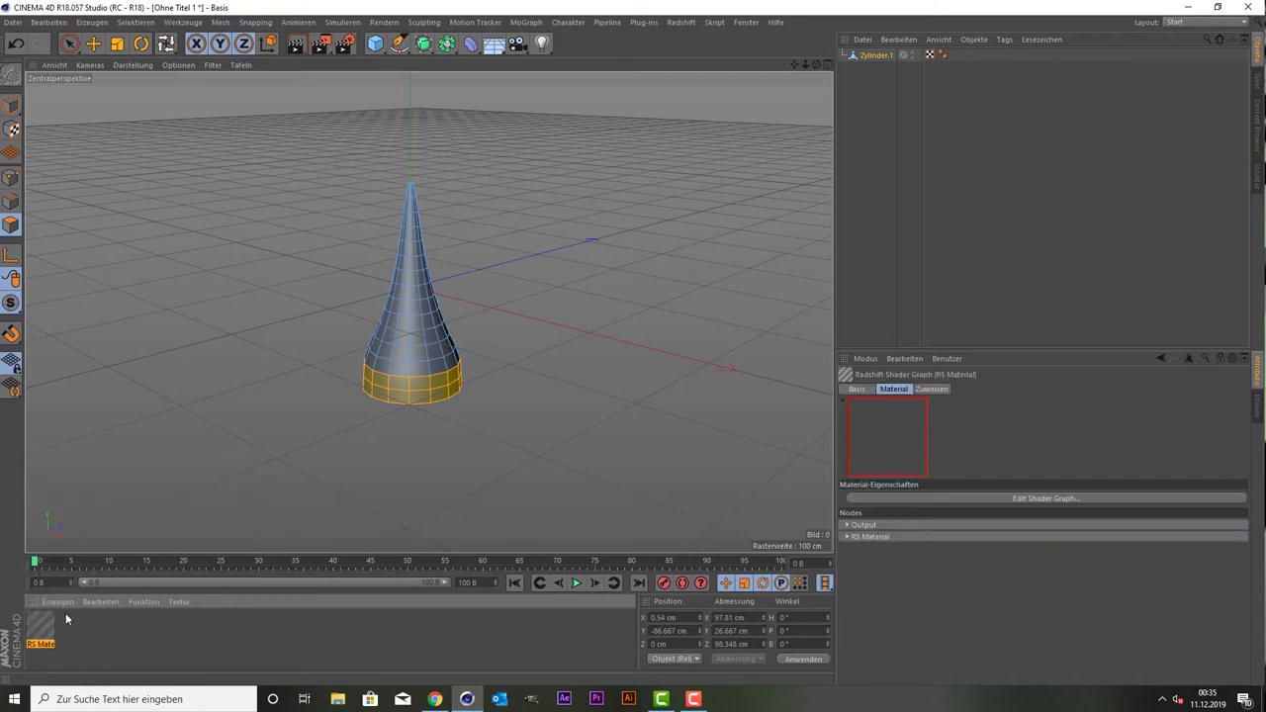
Set RS Material's diffuse colour to white and apply it to the bottom two rings.
double_click(40, 625)
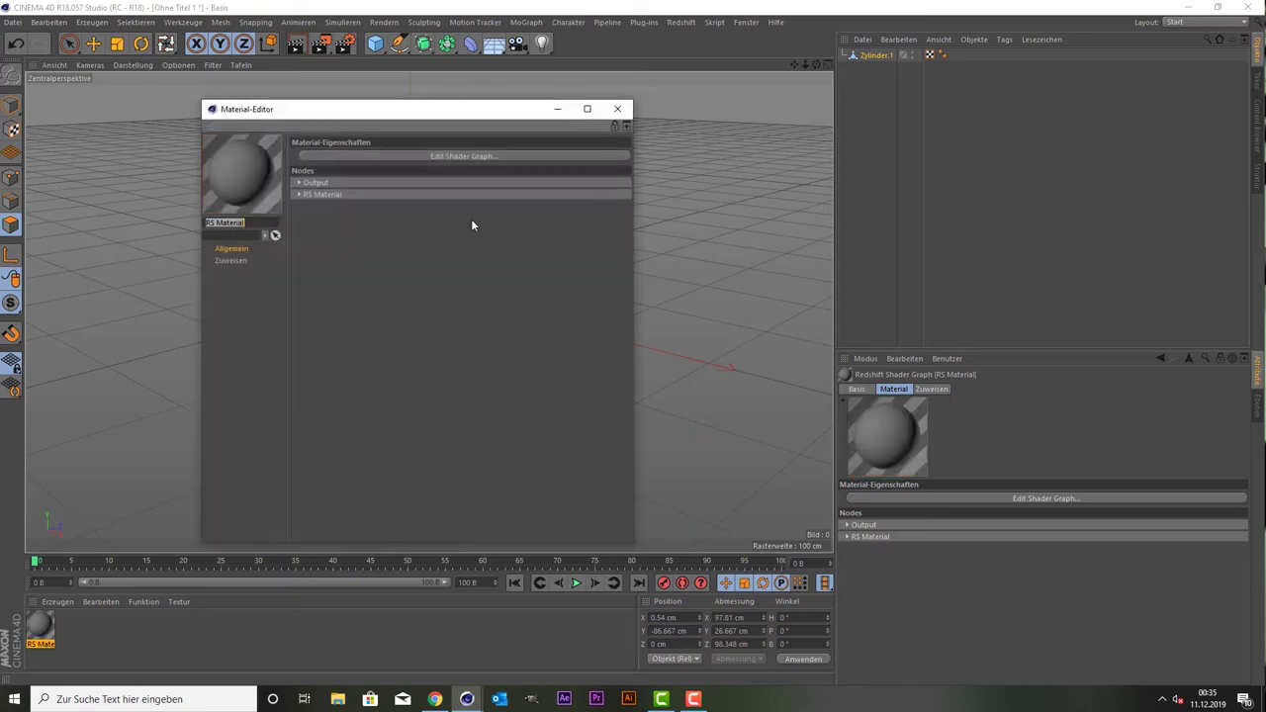
click(295, 195)
click(370, 277)
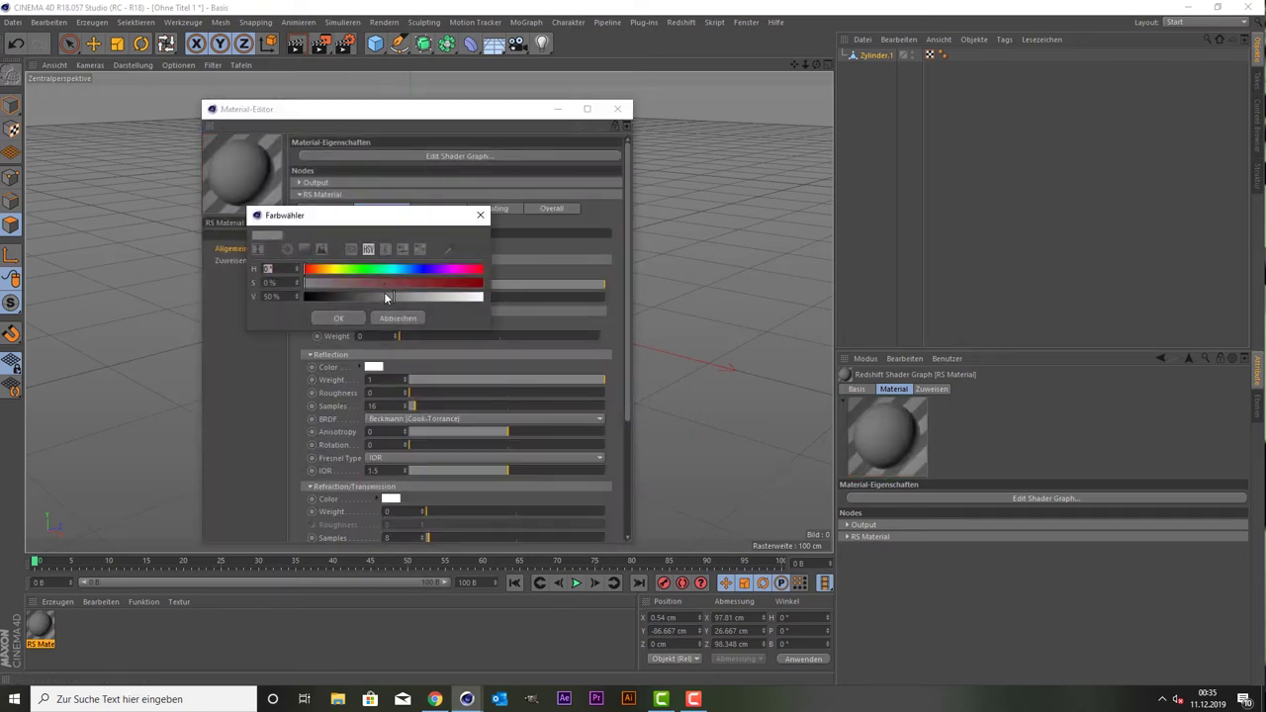
drag(384, 294, 532, 303)
click(340, 318)
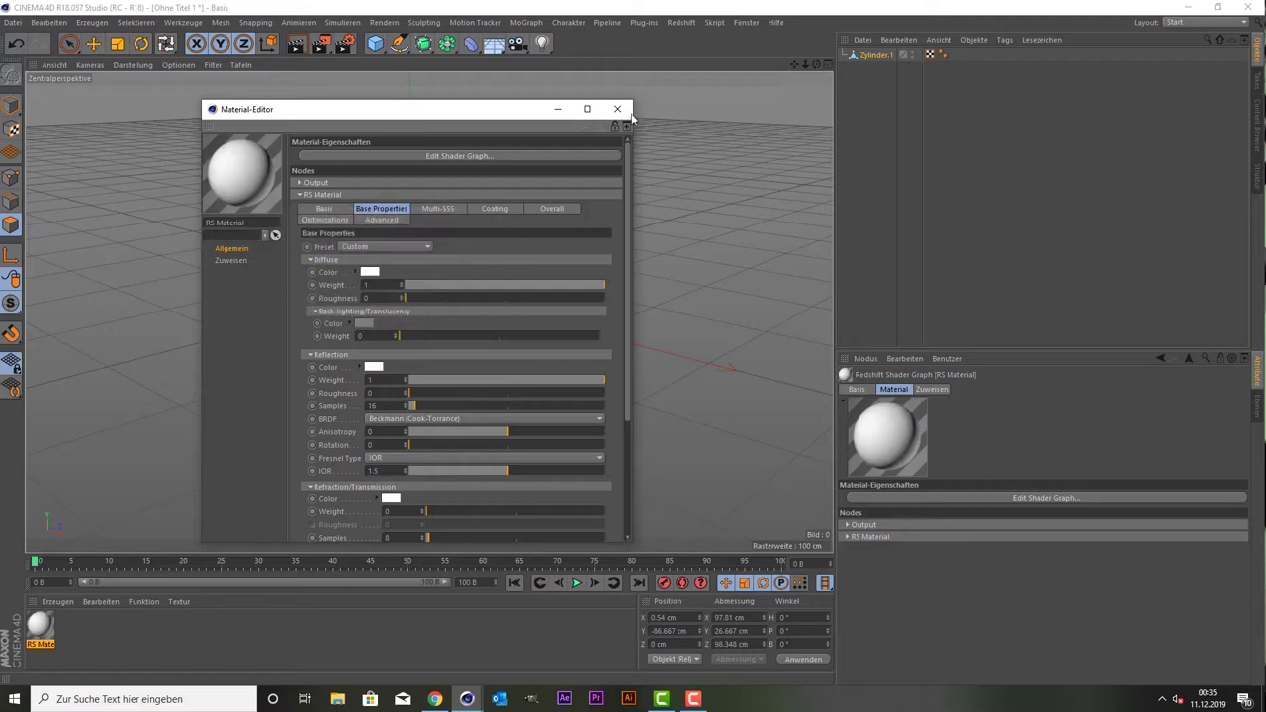
click(618, 108)
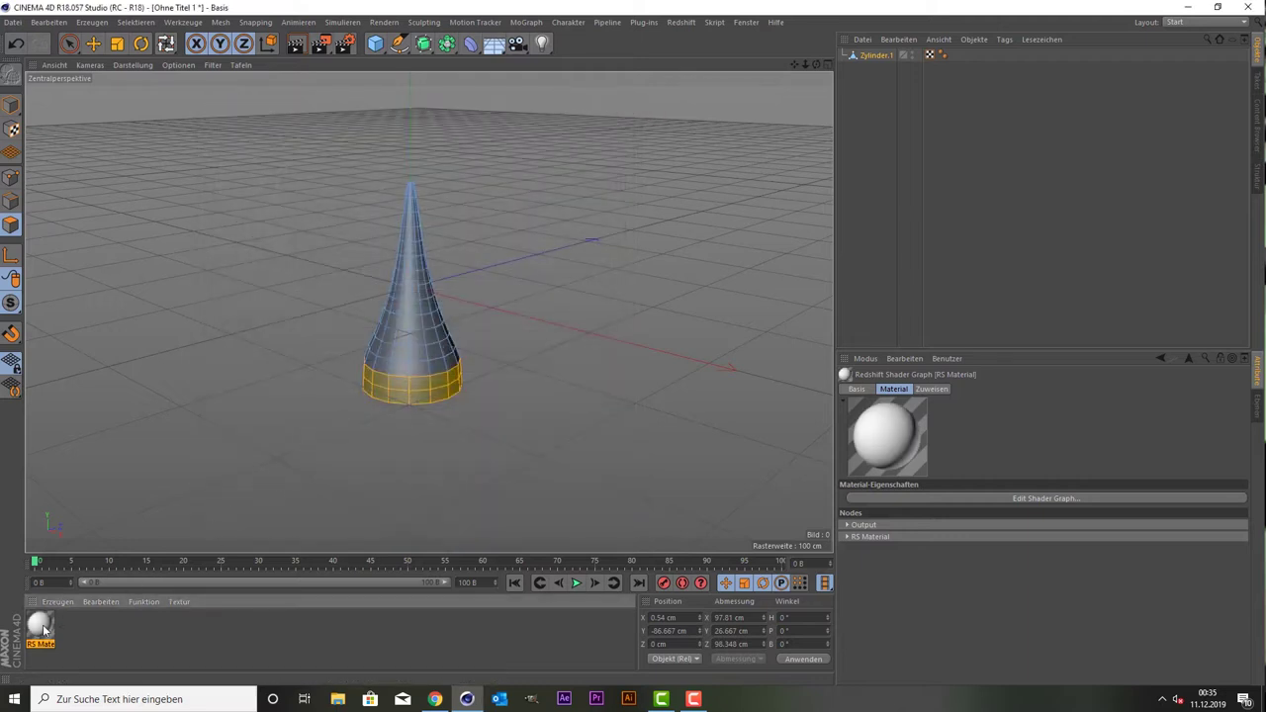
drag(44, 631, 434, 380)
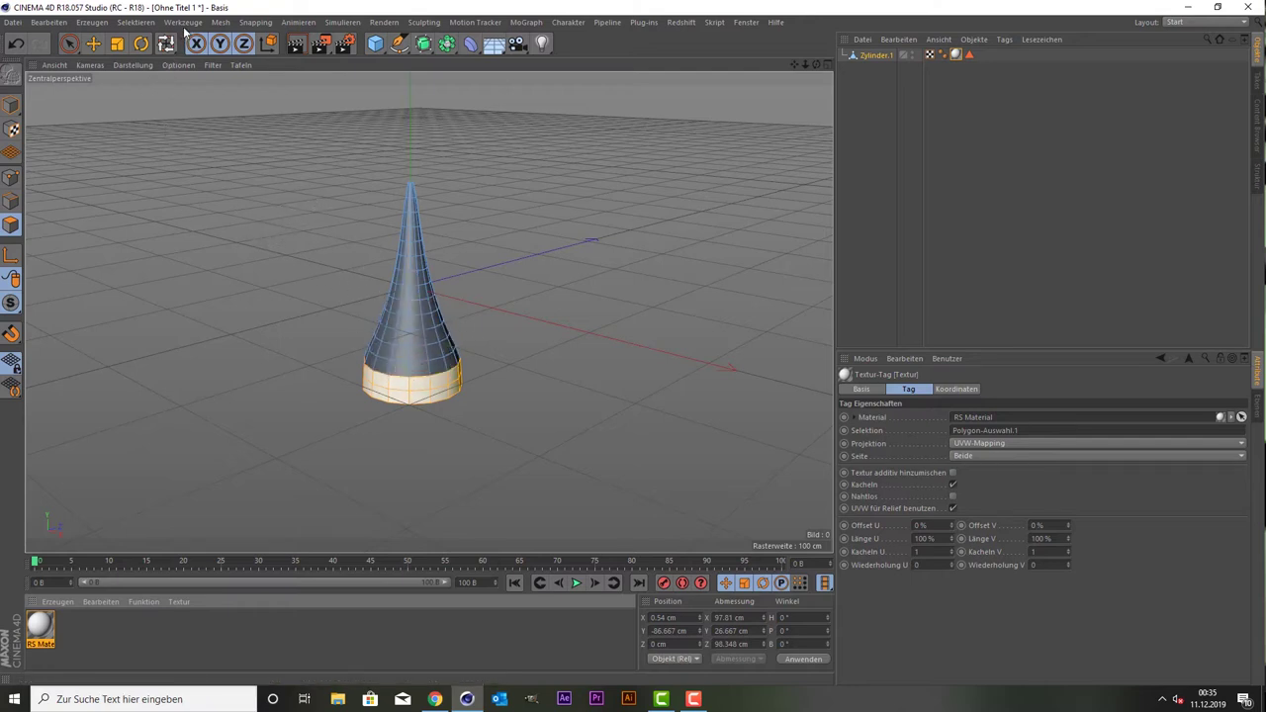
Invert the polygon selection to the cone's upper part and create a second Redshift material.
click(137, 23)
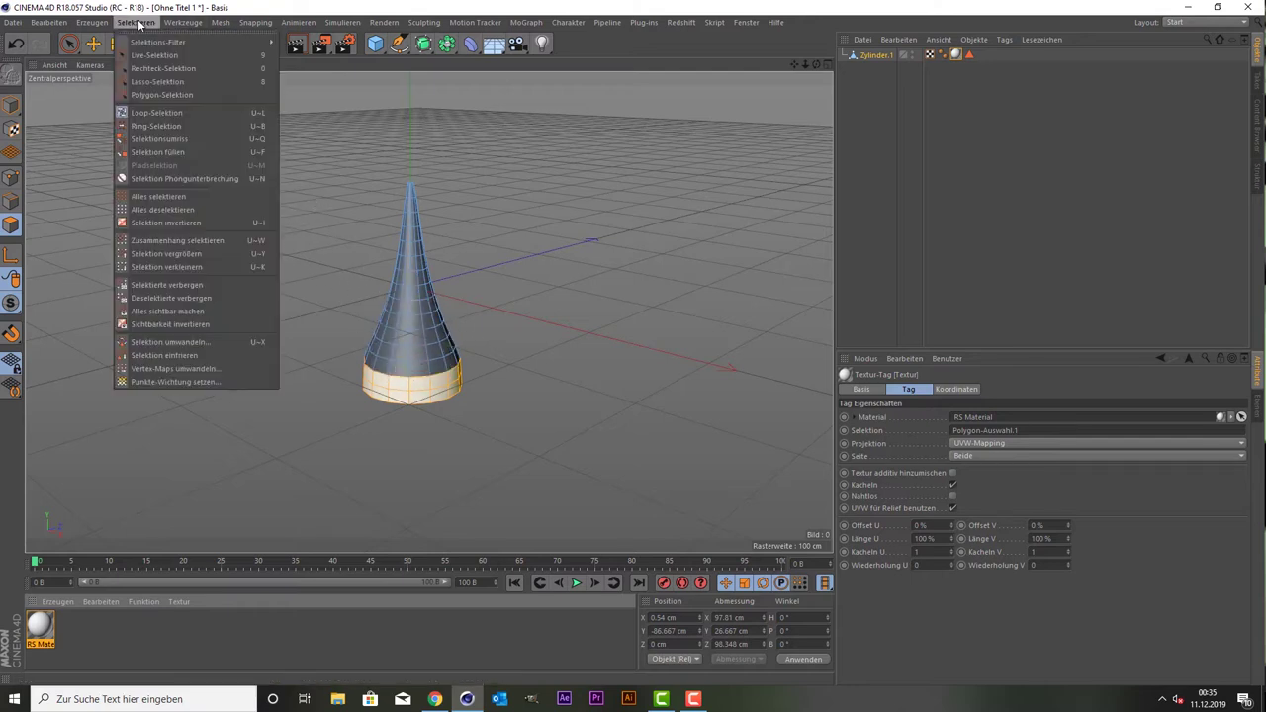
click(201, 224)
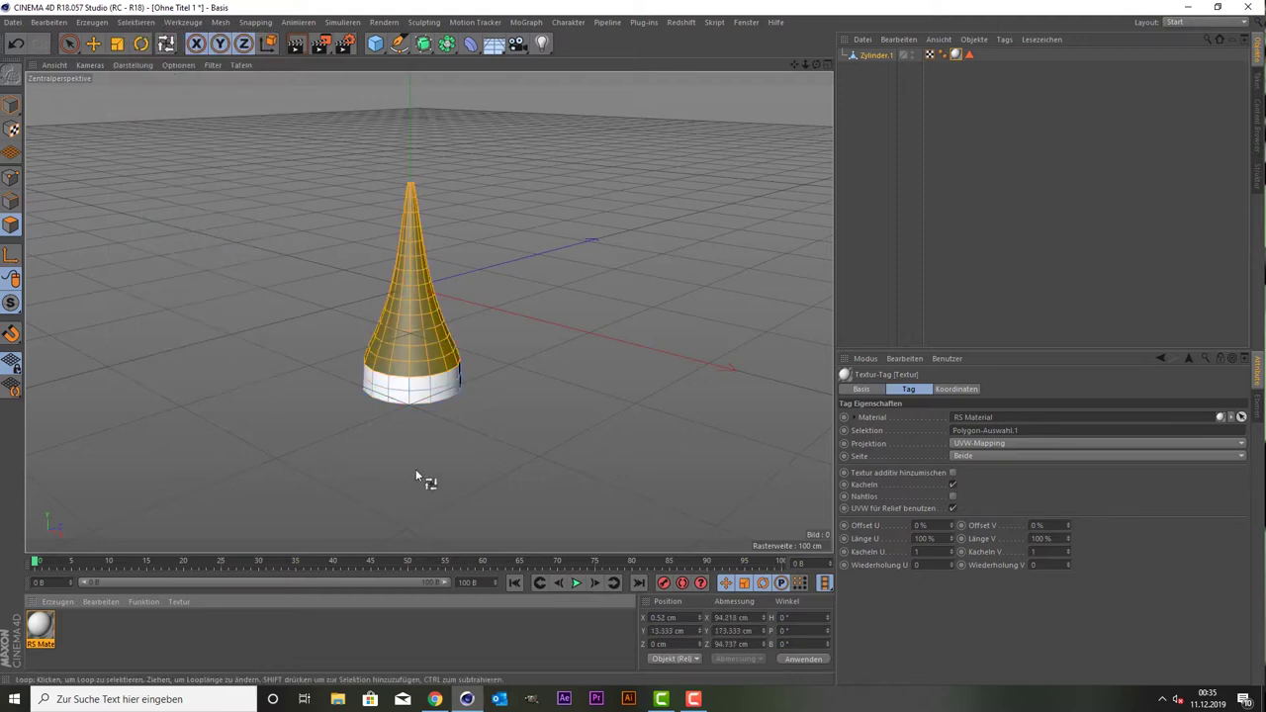
click(48, 603)
mouse_move(227, 507)
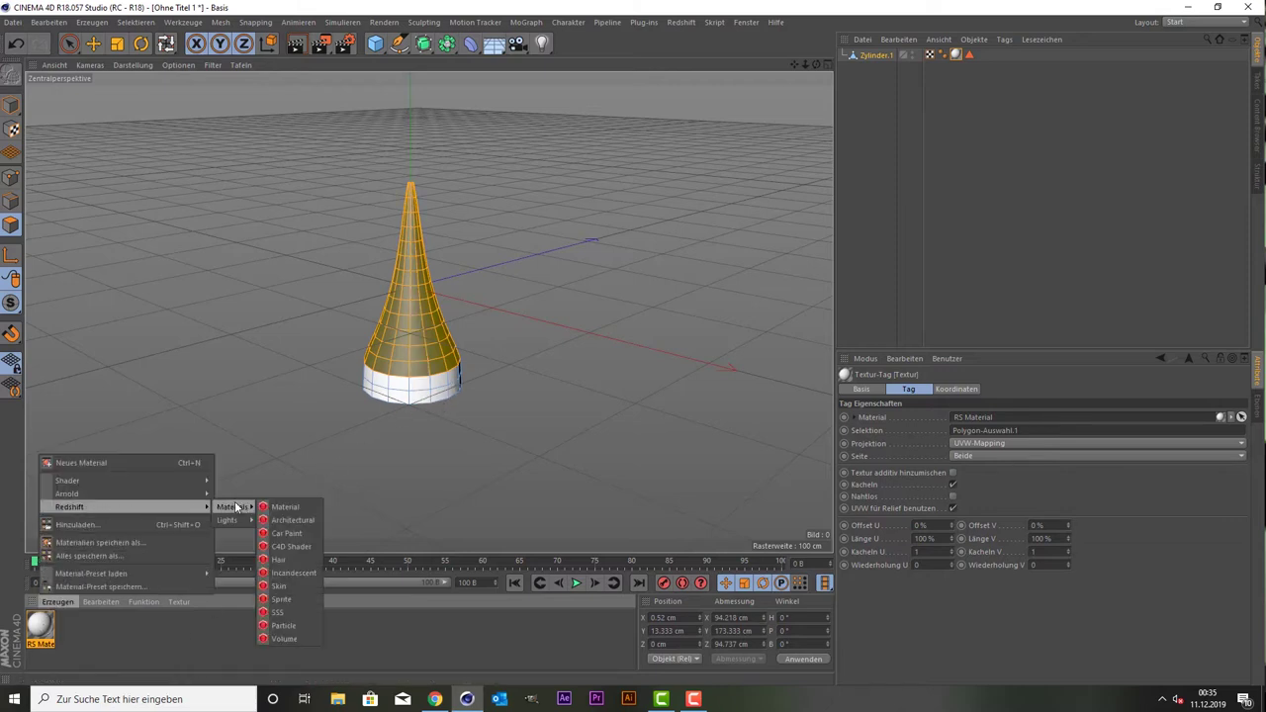
click(285, 507)
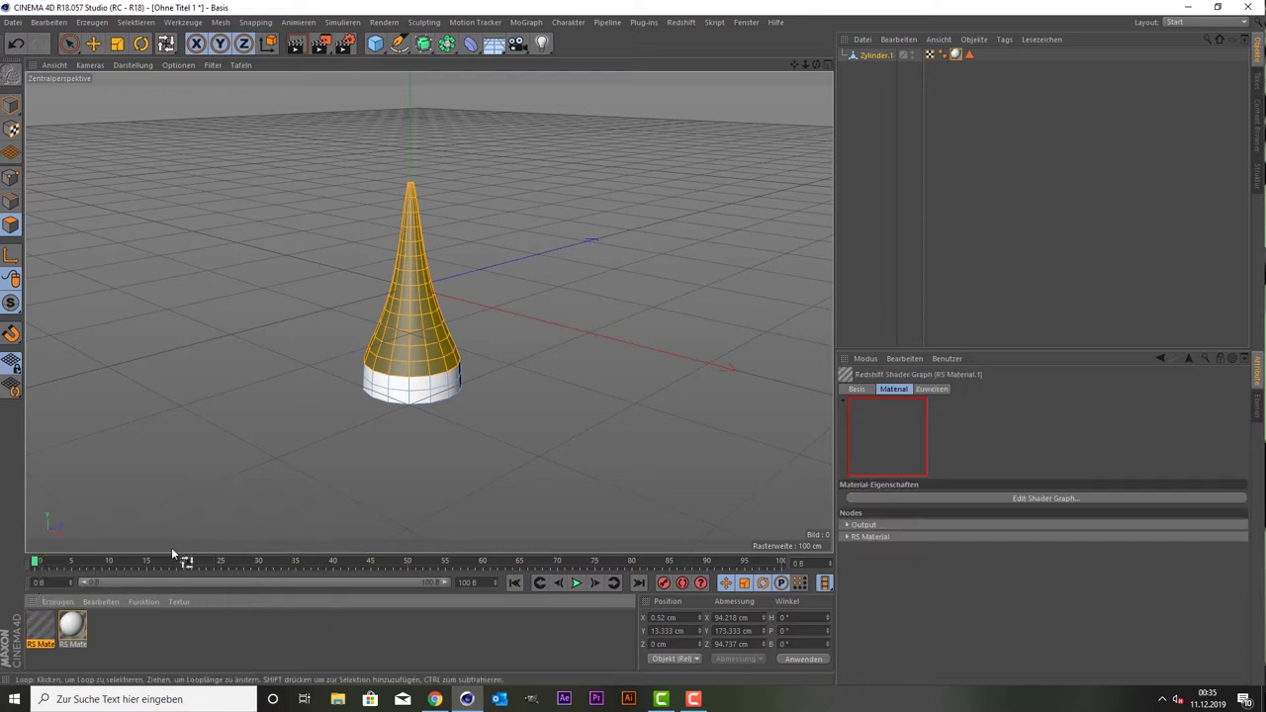
Set RS Material.1's diffuse colour to red at 50 % value.
double_click(40, 622)
click(293, 175)
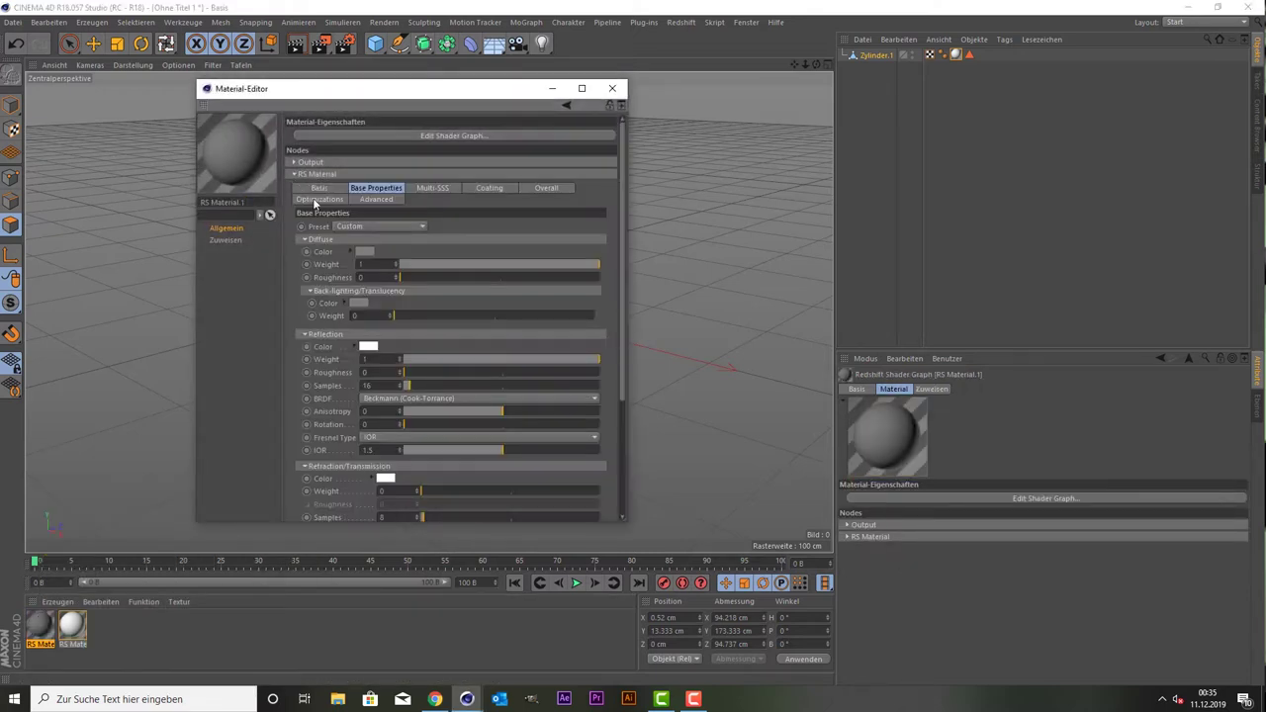
click(364, 250)
drag(435, 259, 495, 259)
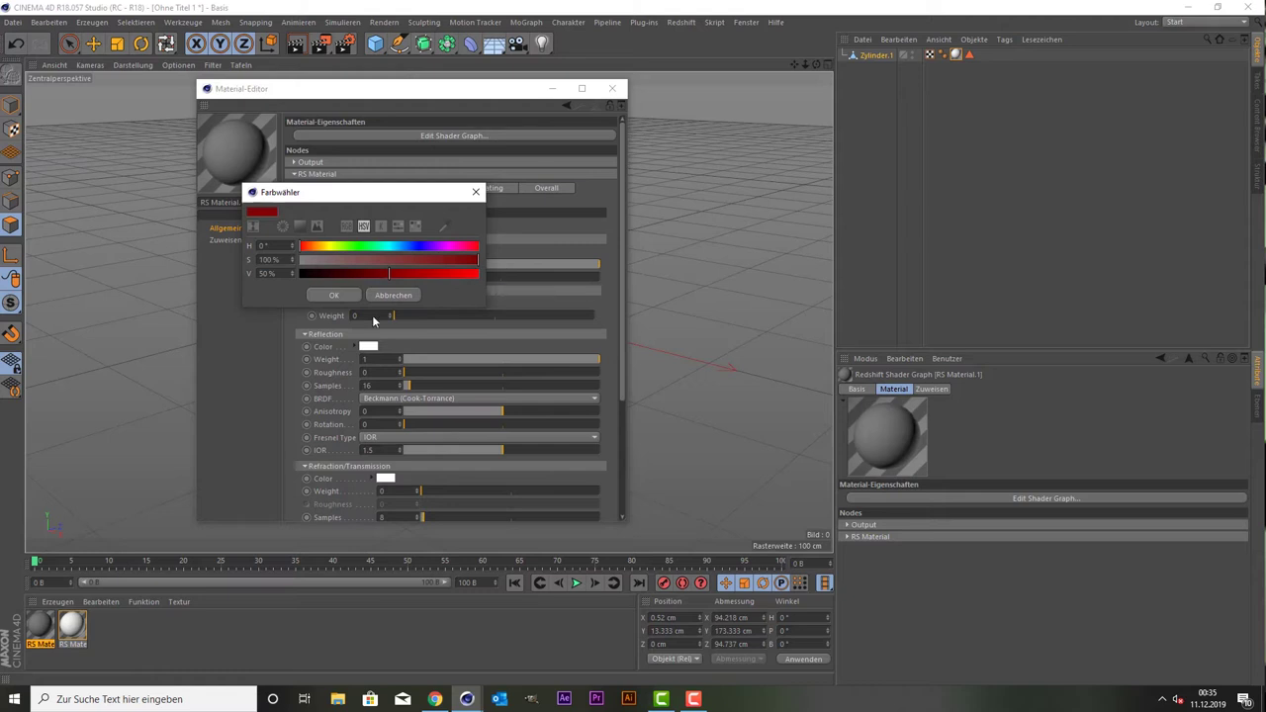
click(334, 295)
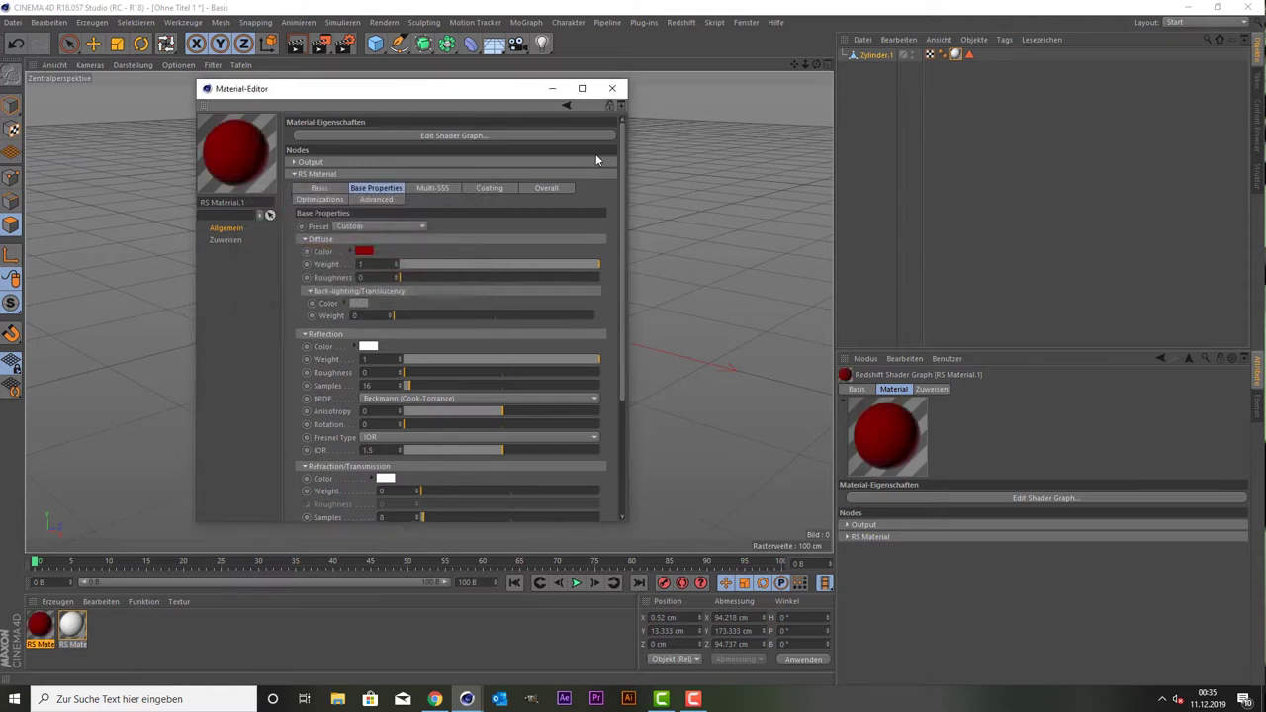
click(611, 88)
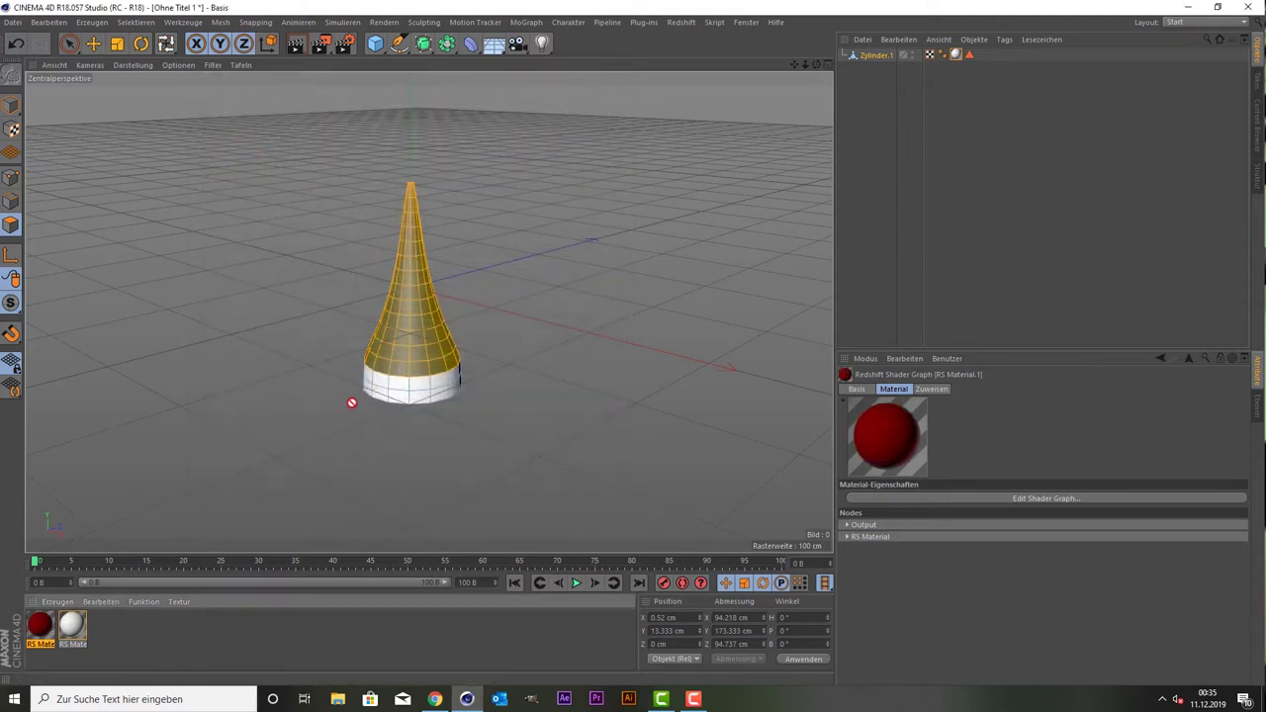
Apply RS Material.1 to the cone's upper selection and maximise the Rechts view.
drag(351, 403, 403, 330)
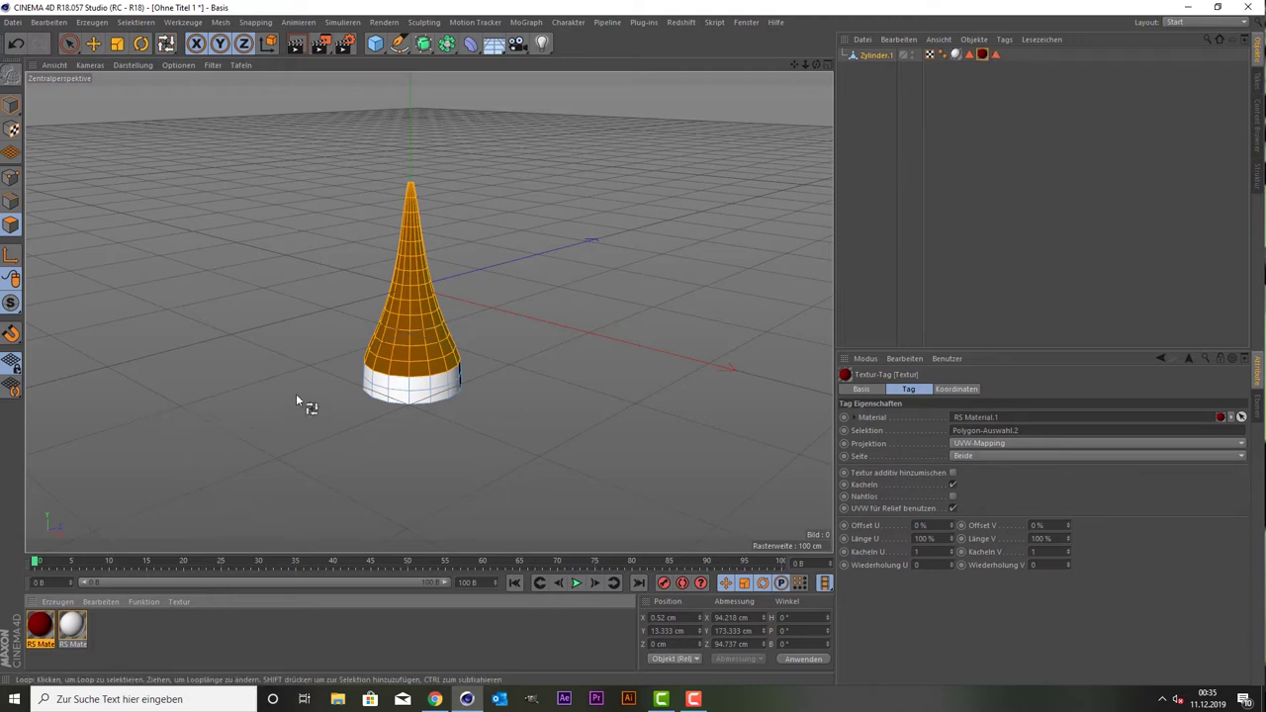
middle_click(346, 320)
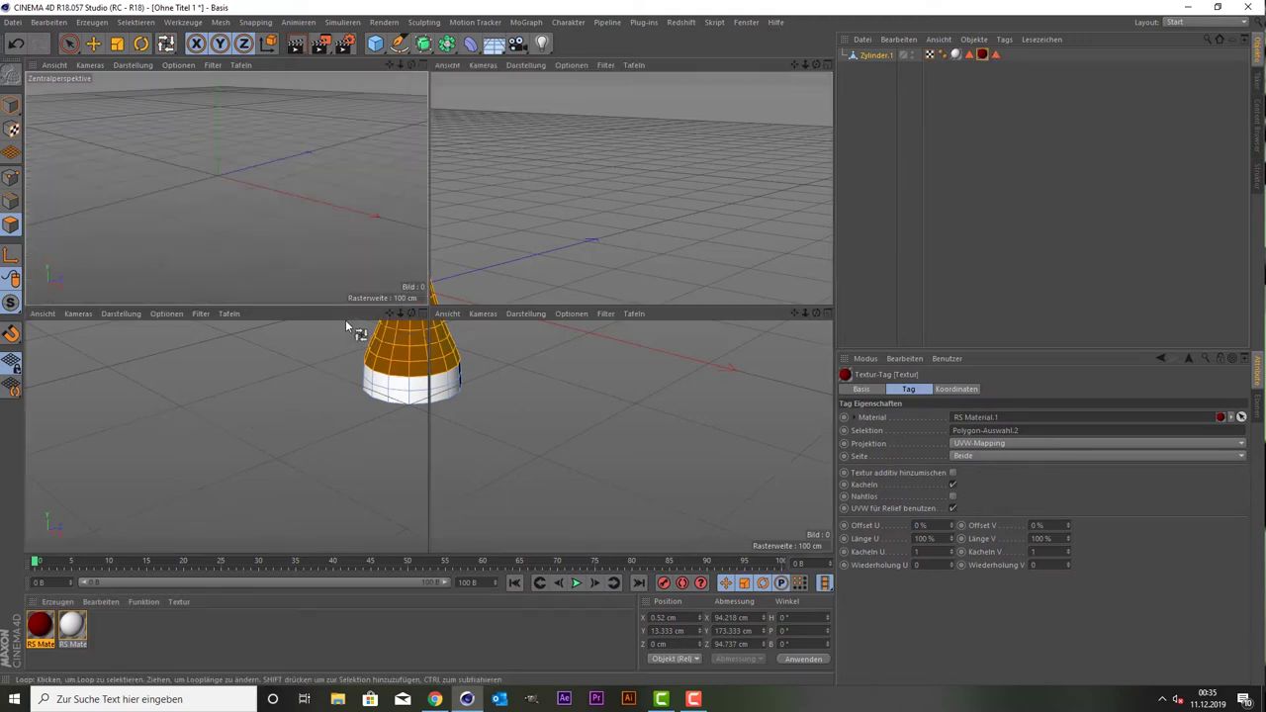
middle_click(204, 388)
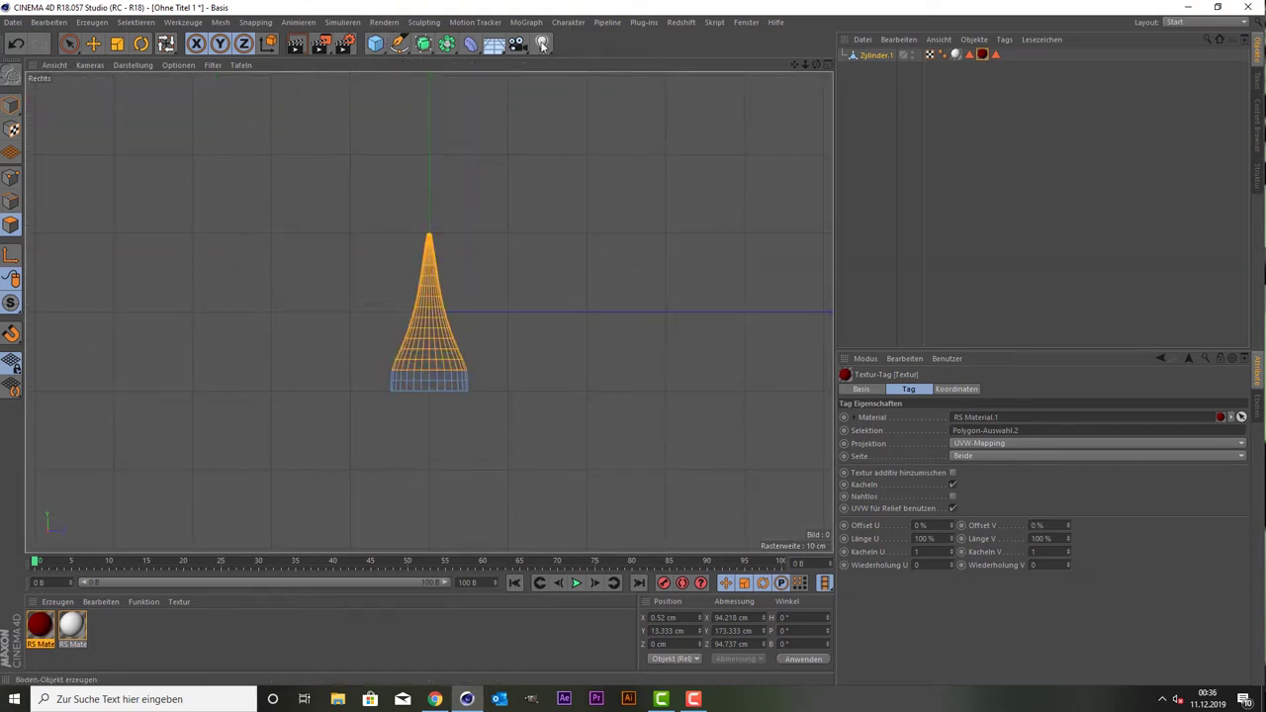
Activate the Joint-Werkzeug from the Charakter menu and frame the deselected cone in the Rechts view.
click(568, 22)
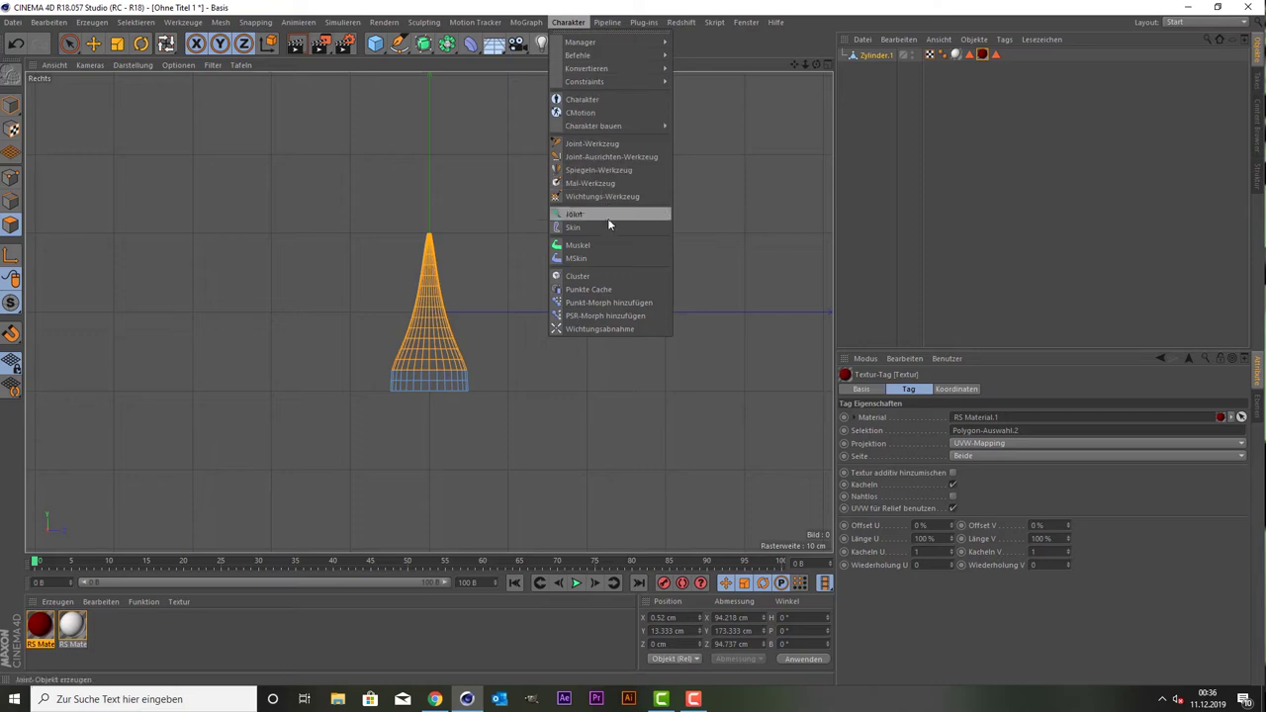
click(627, 143)
scroll(429, 403, up, 1)
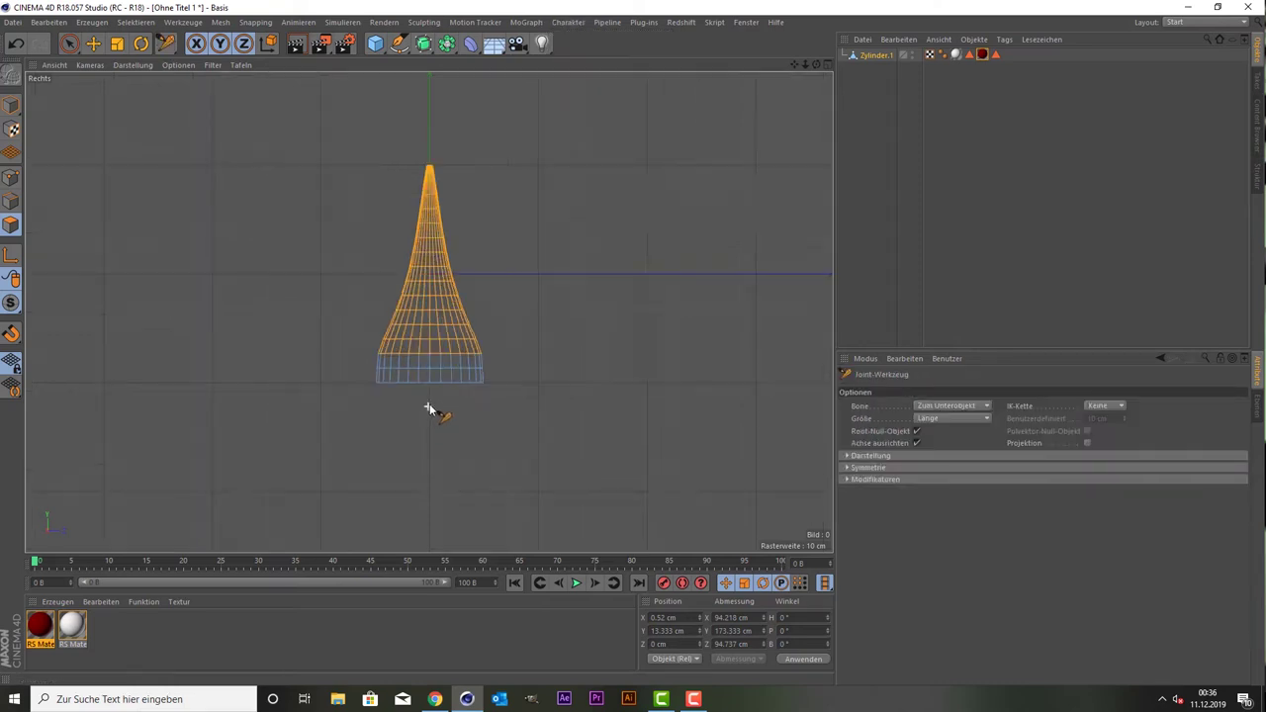
scroll(431, 376, up, 3)
scroll(452, 328, up, 2)
scroll(452, 328, down, 1)
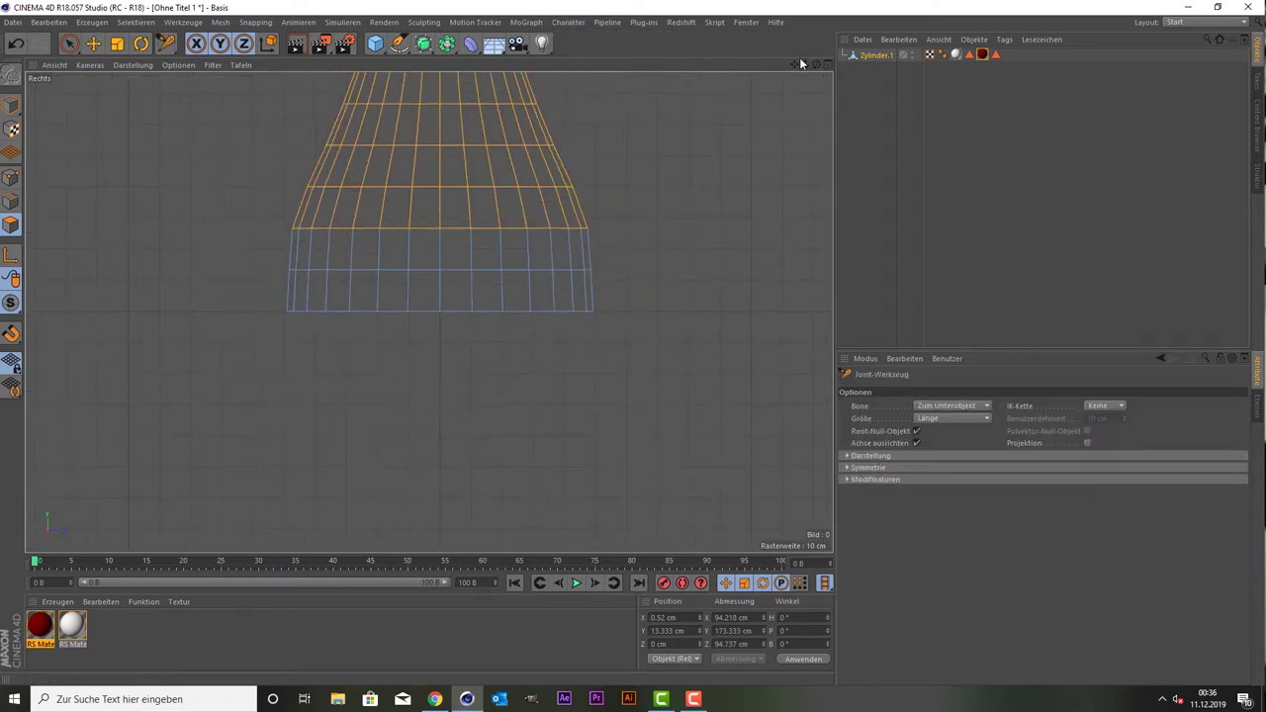
drag(802, 61, 794, 66)
click(871, 107)
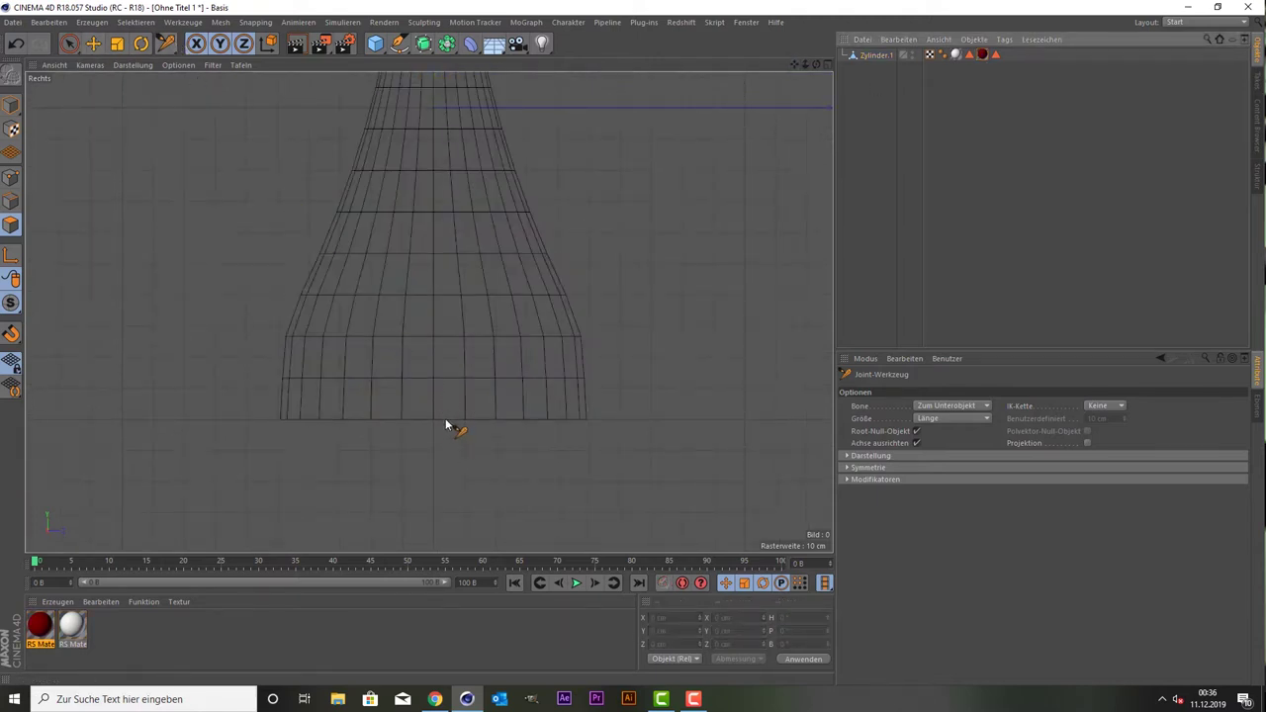
scroll(440, 372, down, 1)
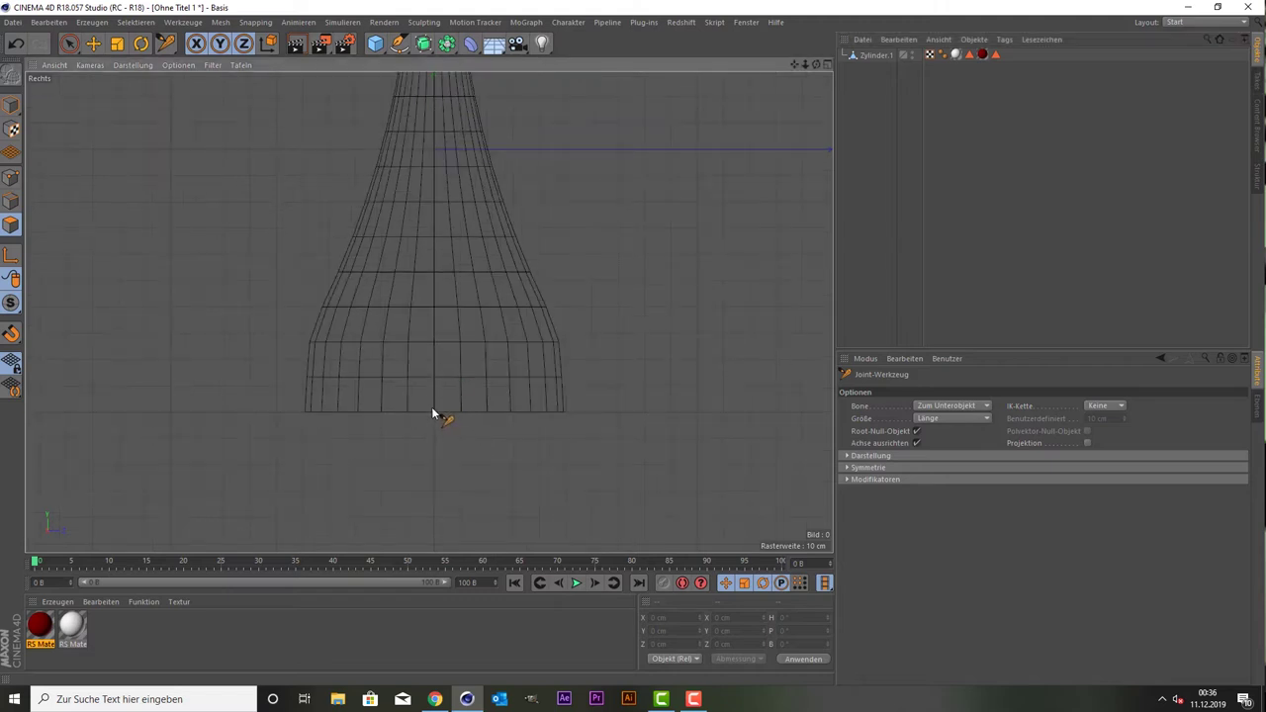
Place the first five joints up the cone's centre, starting at the base.
ctrl+click(433, 411)
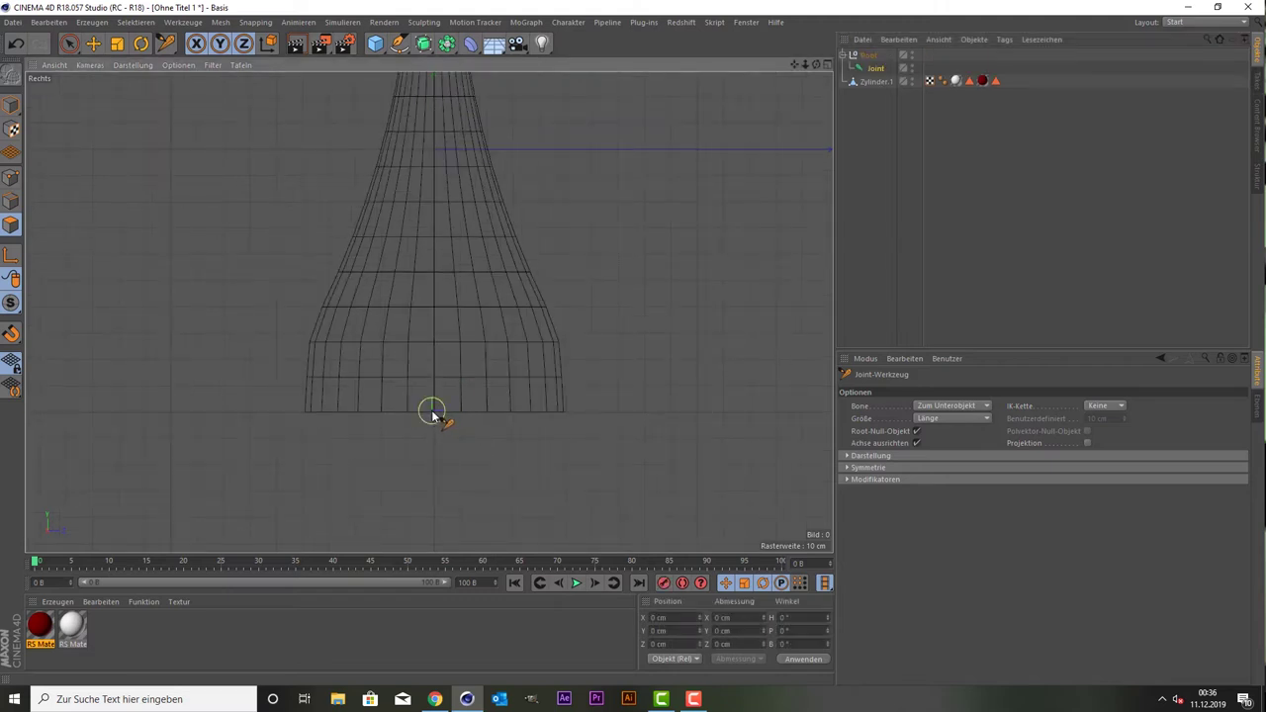
ctrl+click(435, 275)
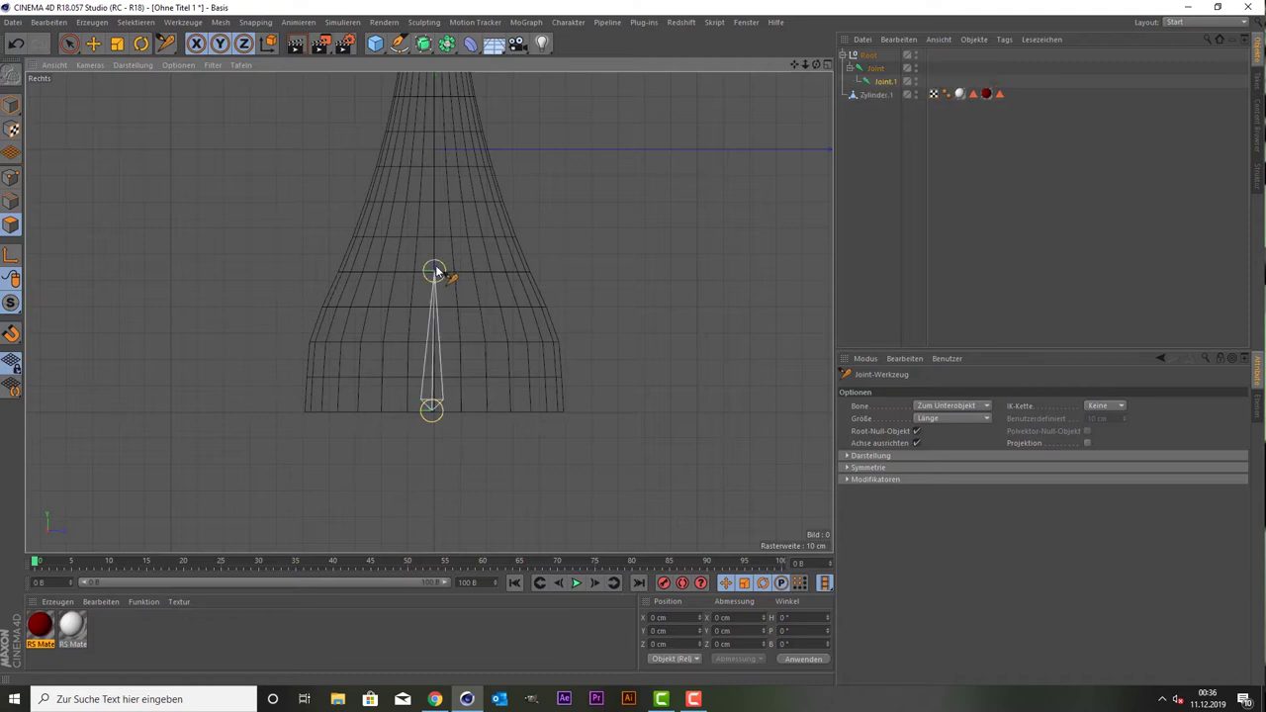
ctrl+click(434, 202)
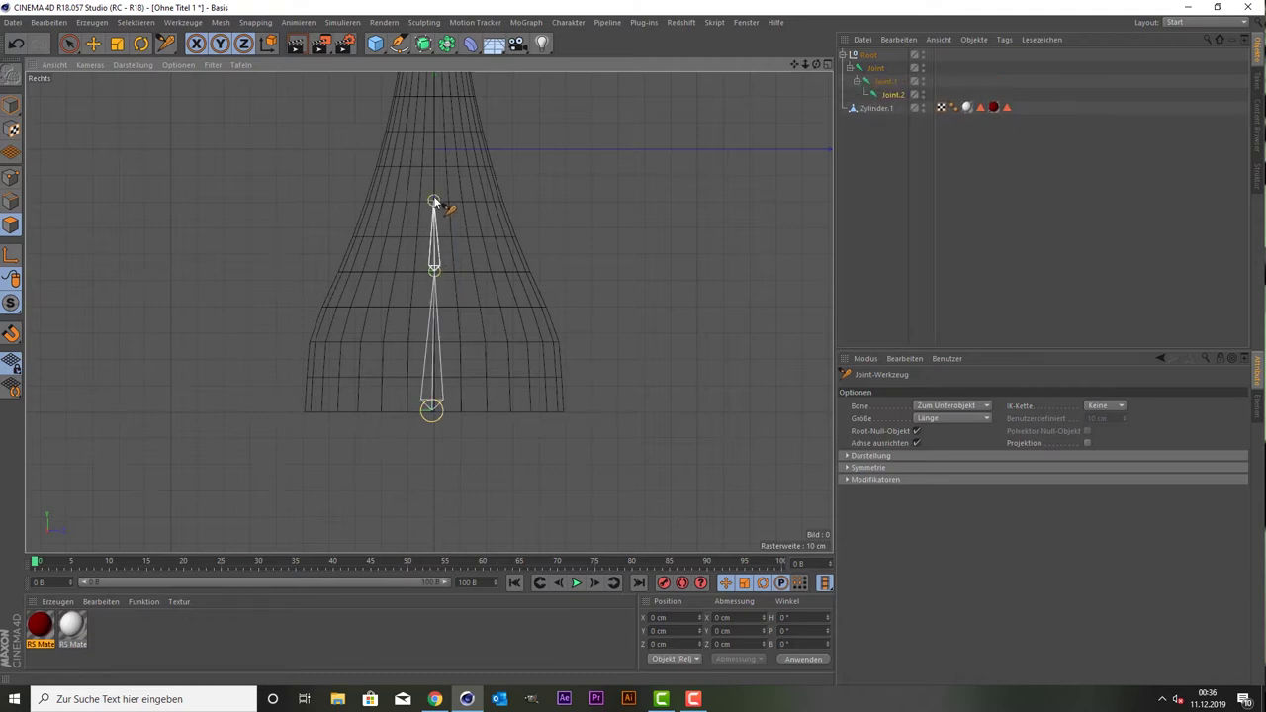
ctrl+click(433, 129)
ctrl+click(433, 96)
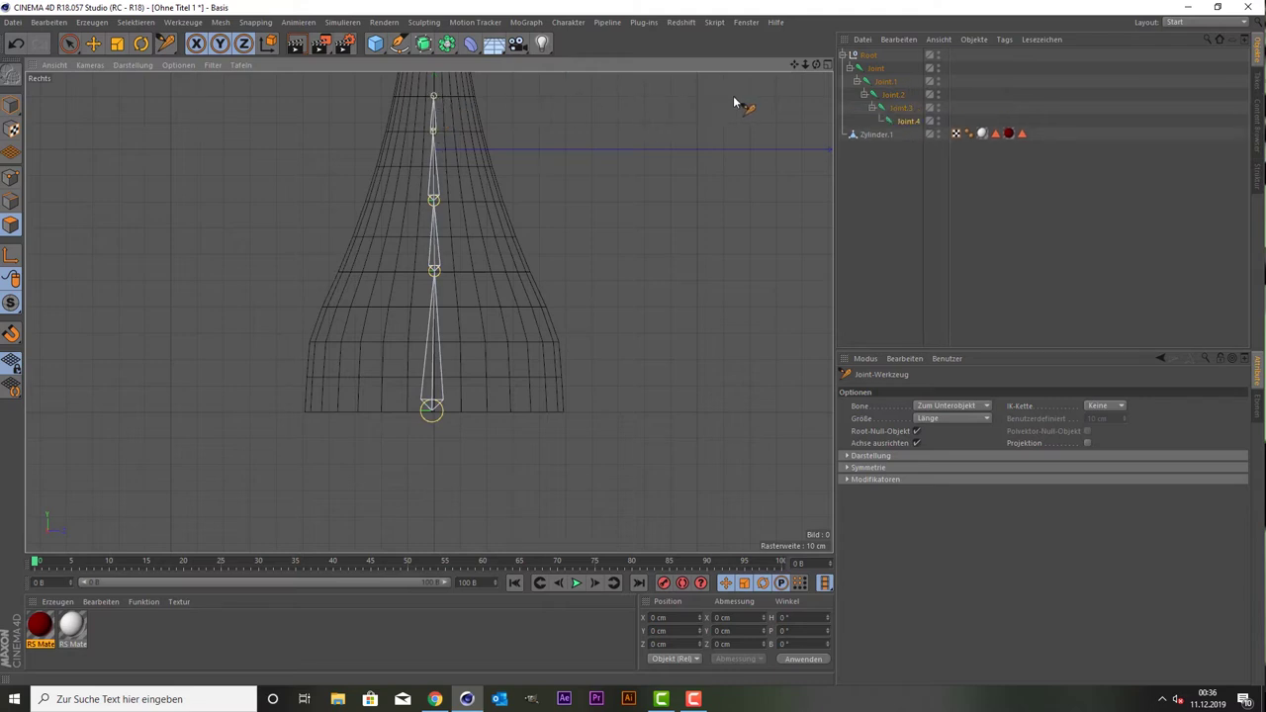
Continue the joint chain up to the cone's tip, finishing at Joint.9.
drag(804, 63, 764, 98)
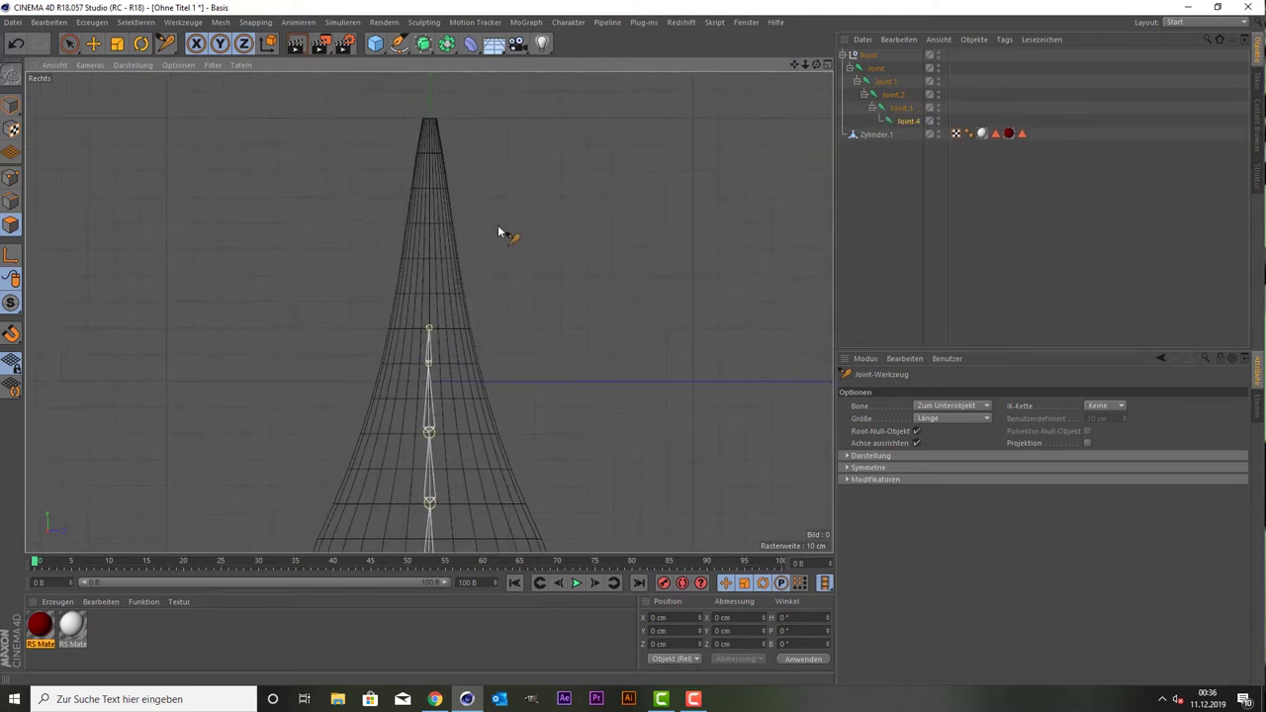
ctrl+click(429, 258)
ctrl+click(432, 223)
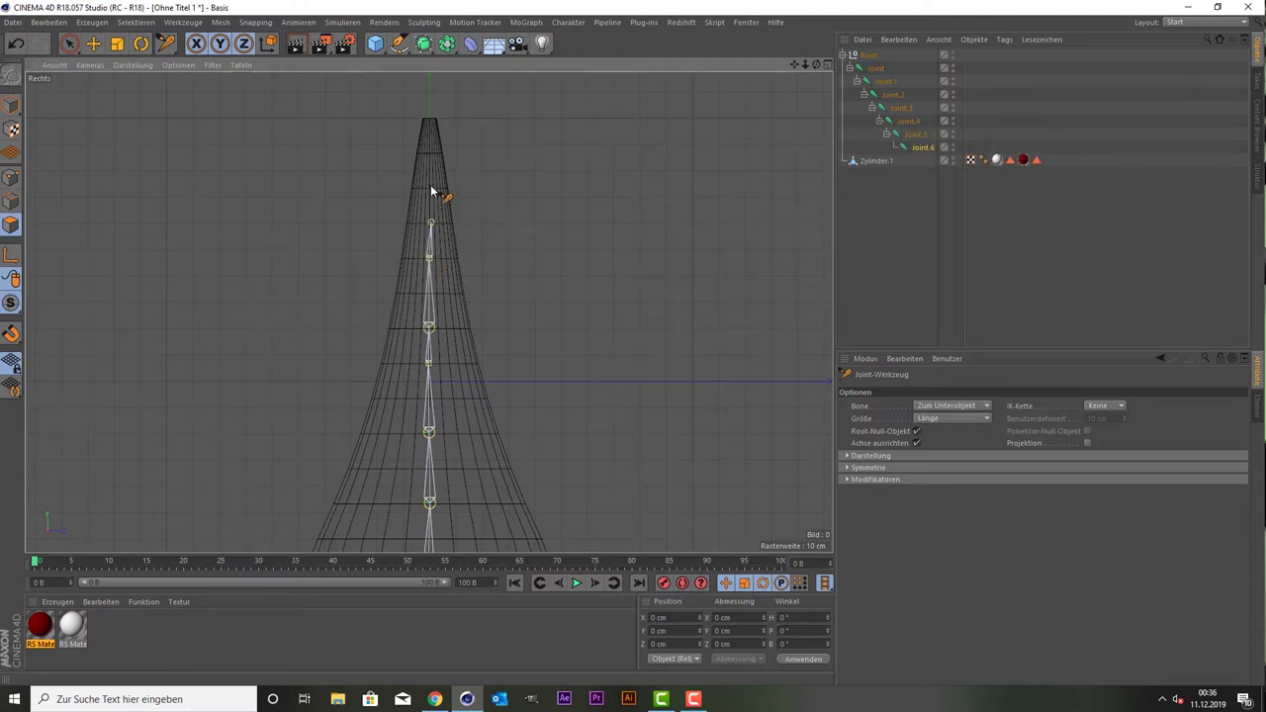
key(ctrl+z)
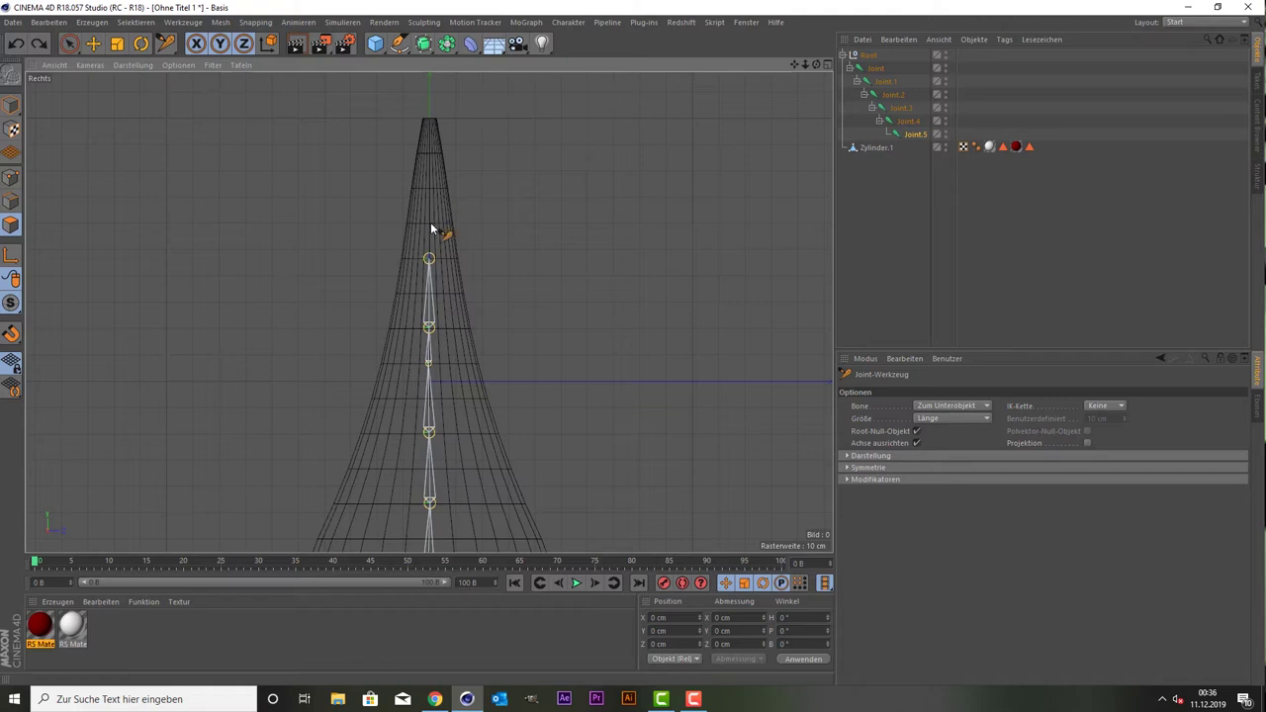
ctrl+click(431, 223)
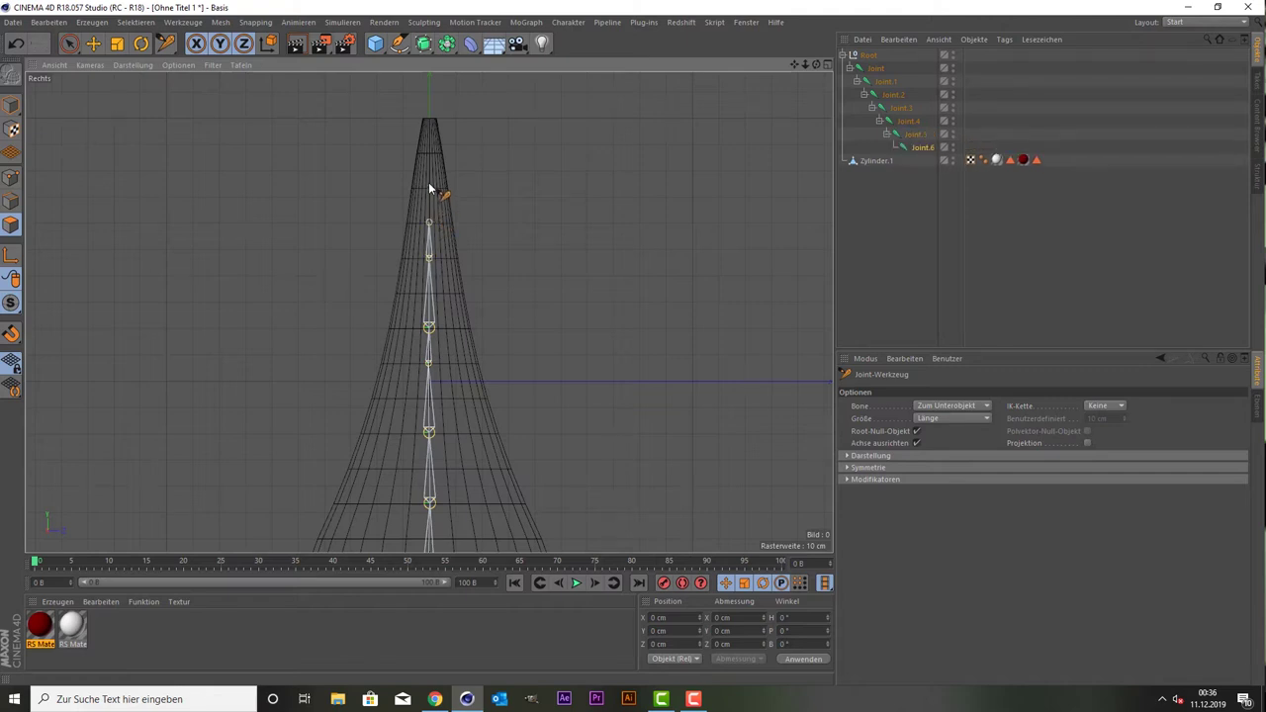
ctrl+click(430, 187)
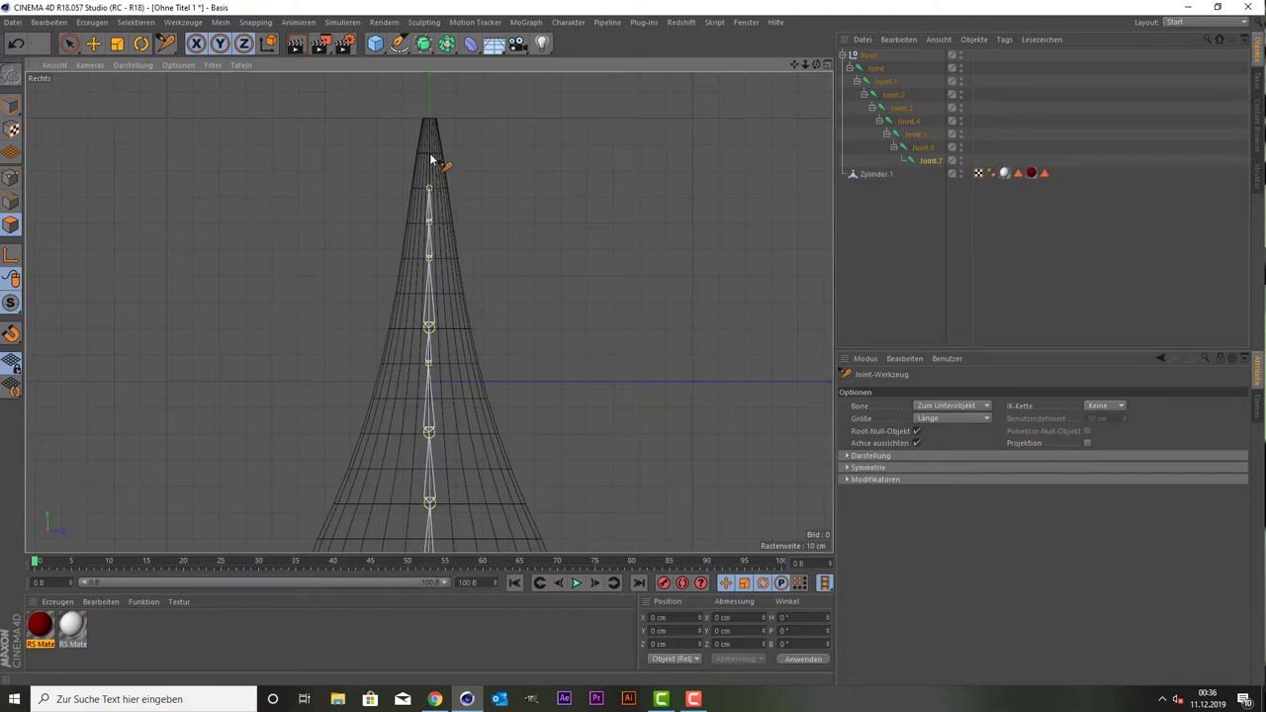
ctrl+click(429, 155)
ctrl+click(428, 121)
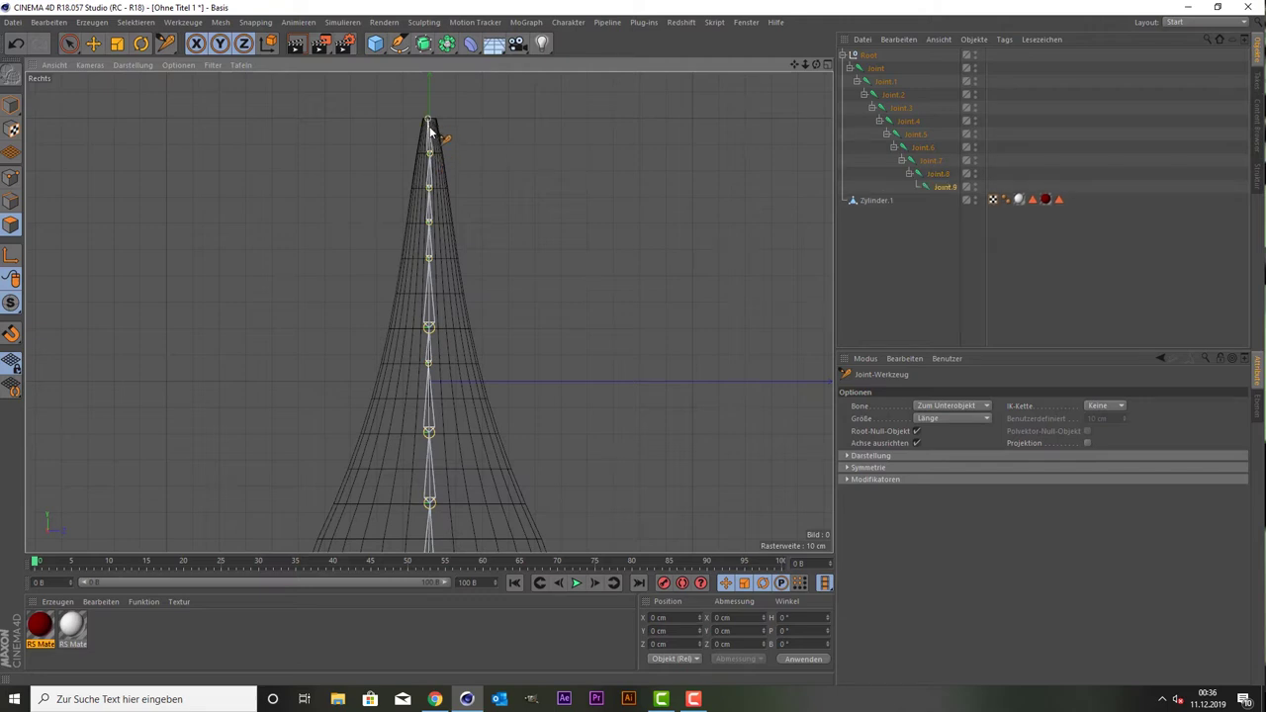
key(ctrl+z)
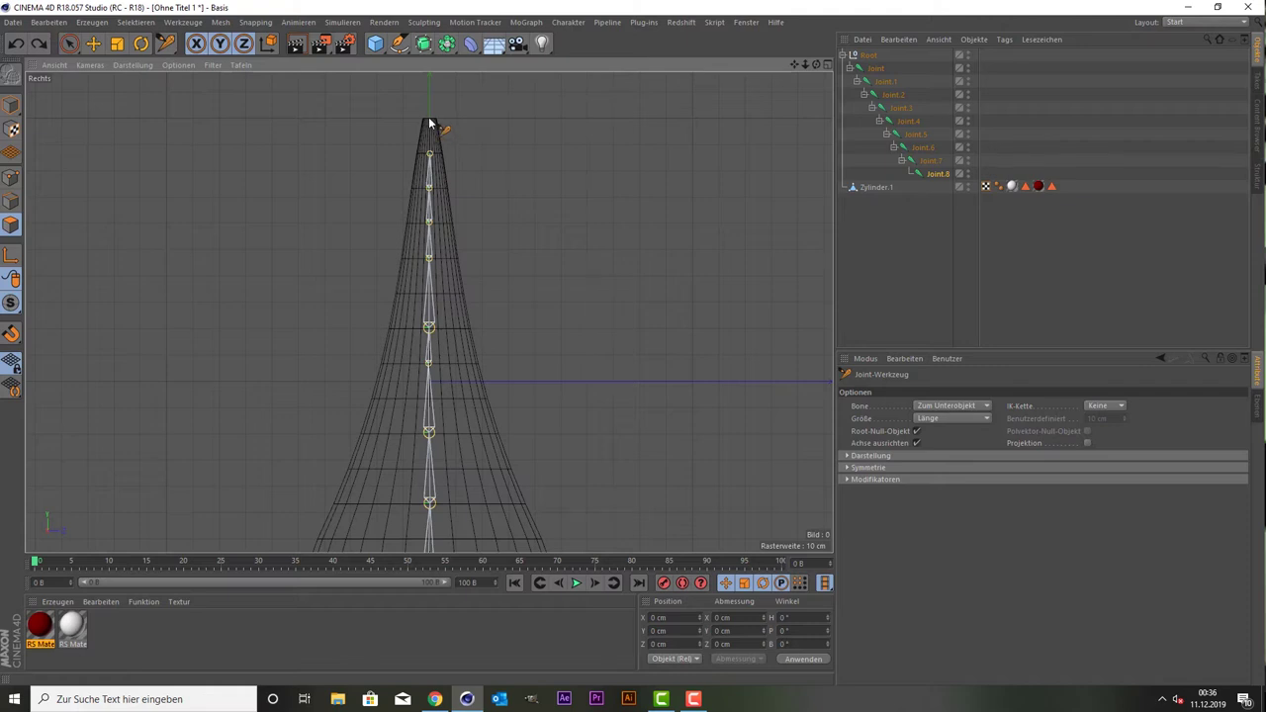
ctrl+click(428, 121)
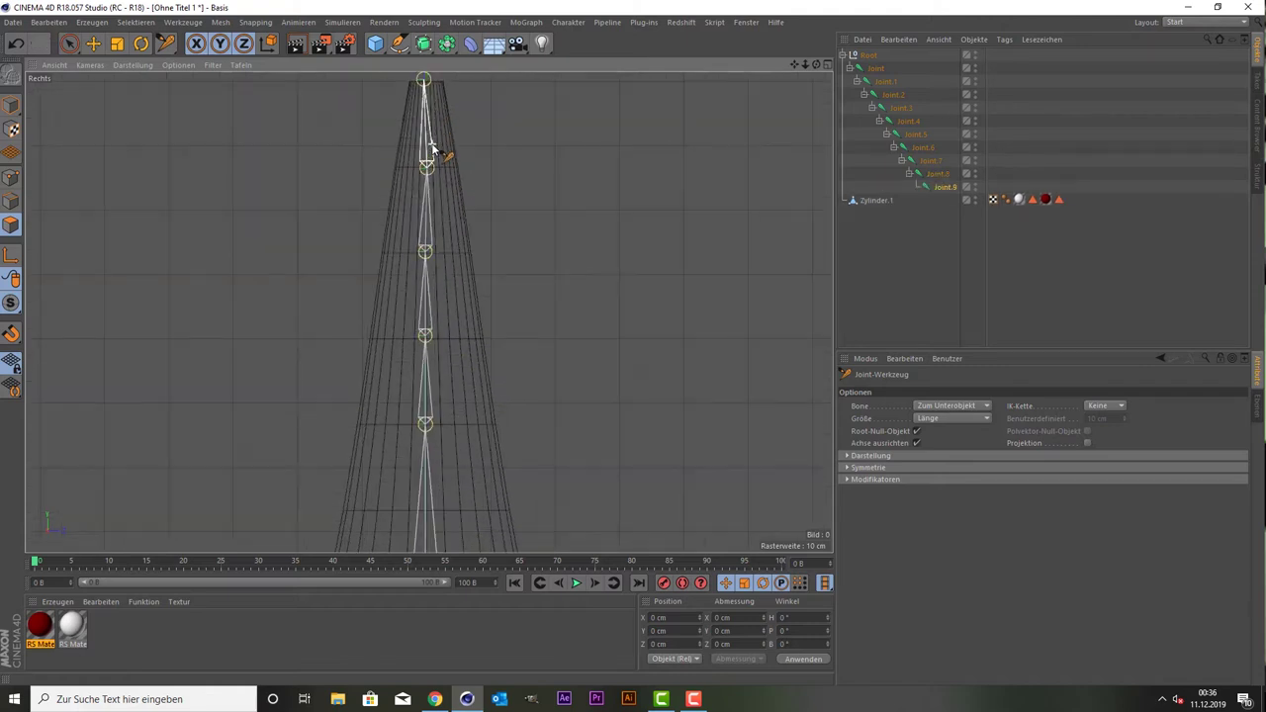
key(ctrl+z)
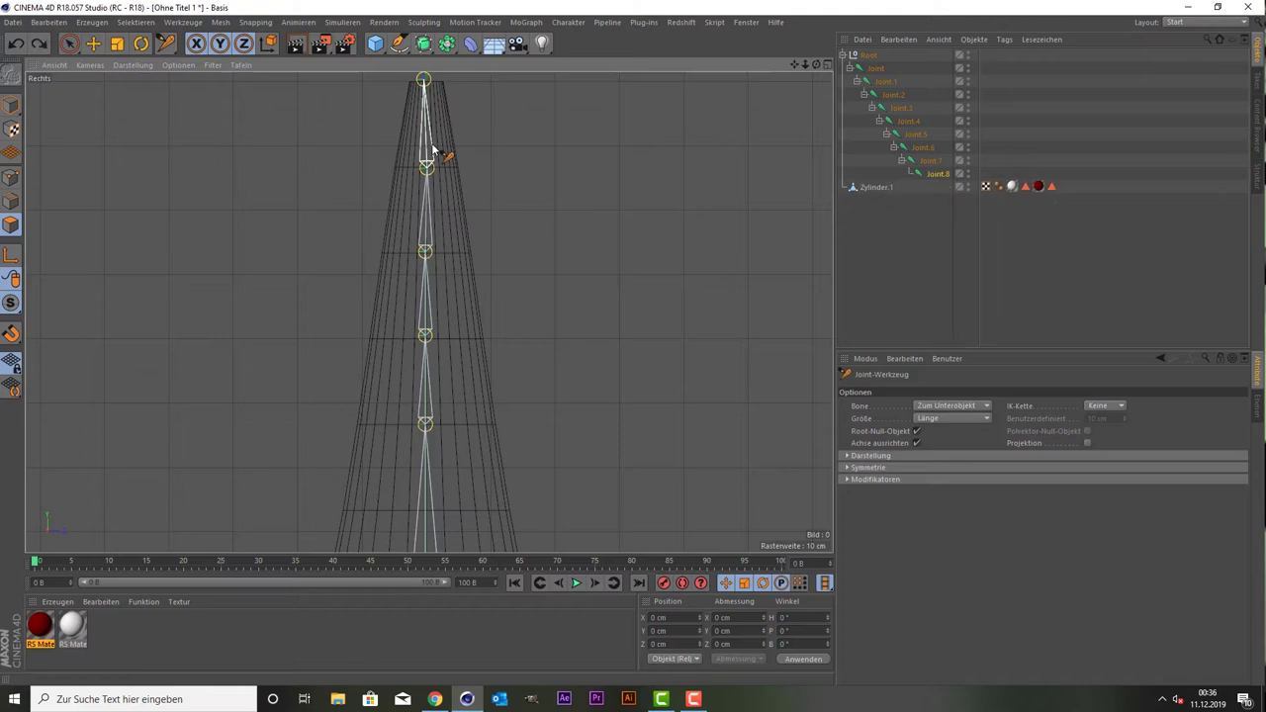
drag(797, 64, 797, 99)
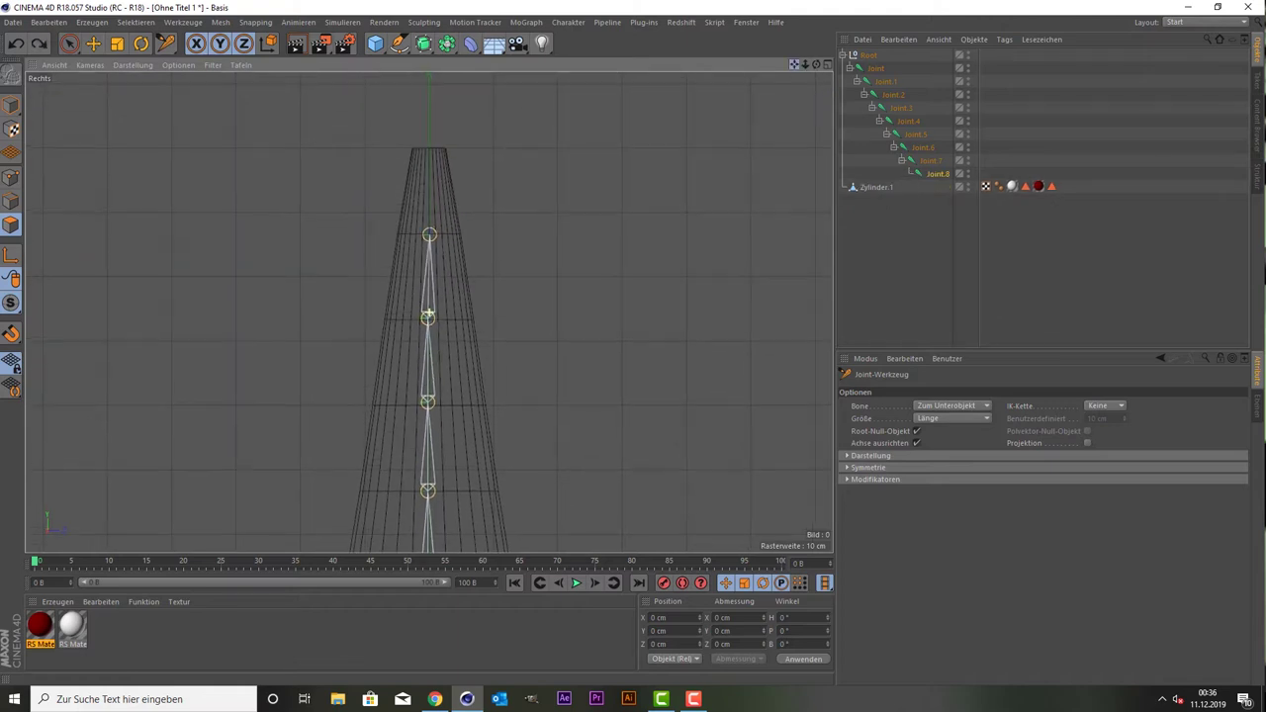
ctrl+click(431, 157)
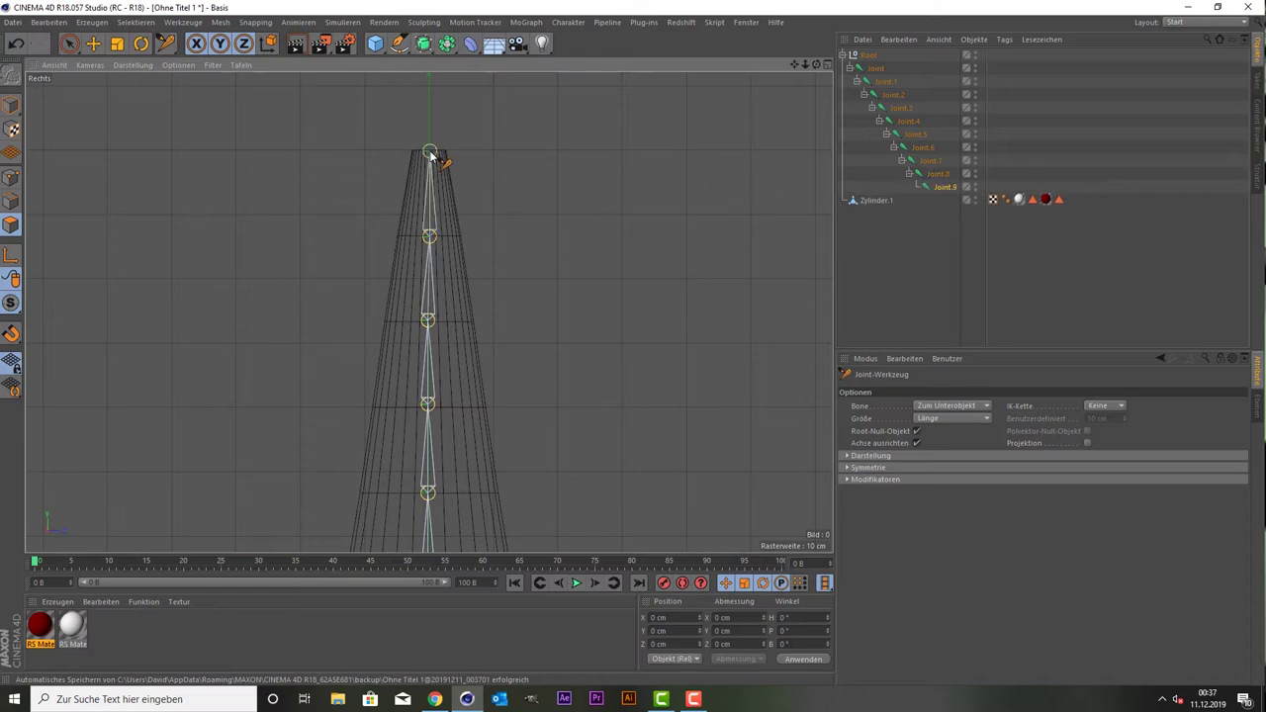
Return to a single full-size perspective viewport.
scroll(523, 149, down, 3)
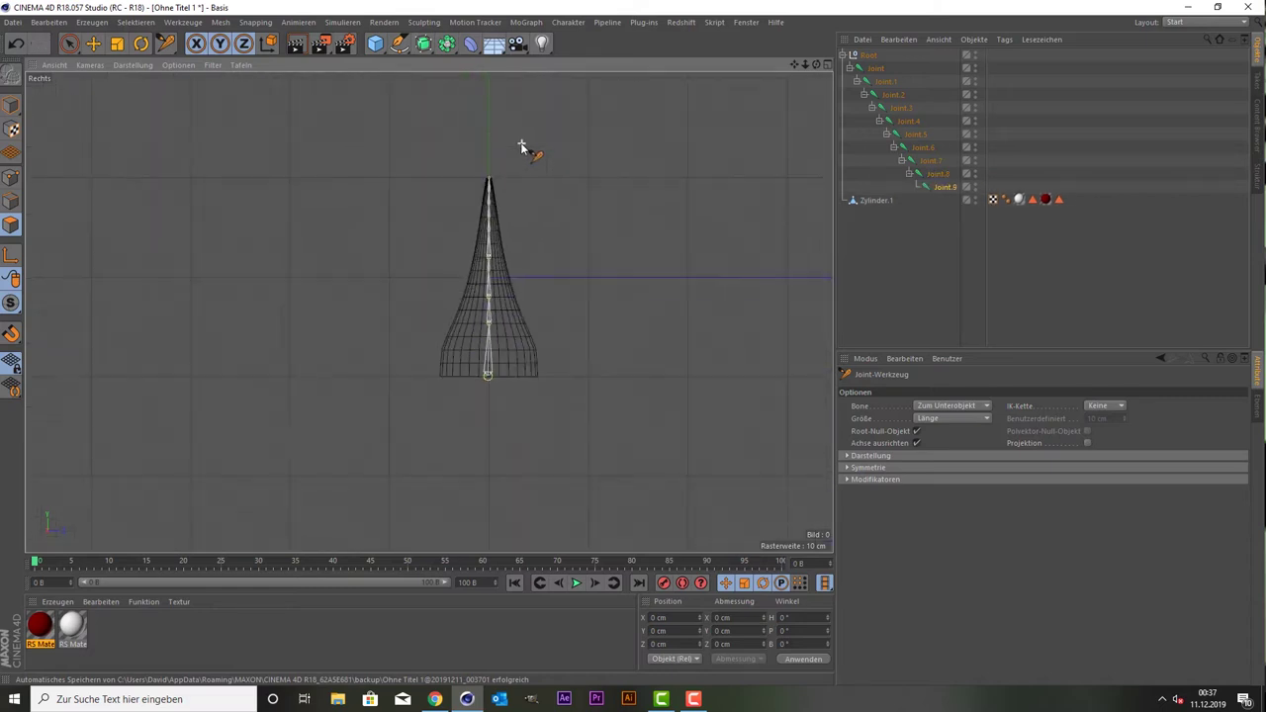
scroll(449, 238, down, 3)
middle_click(449, 238)
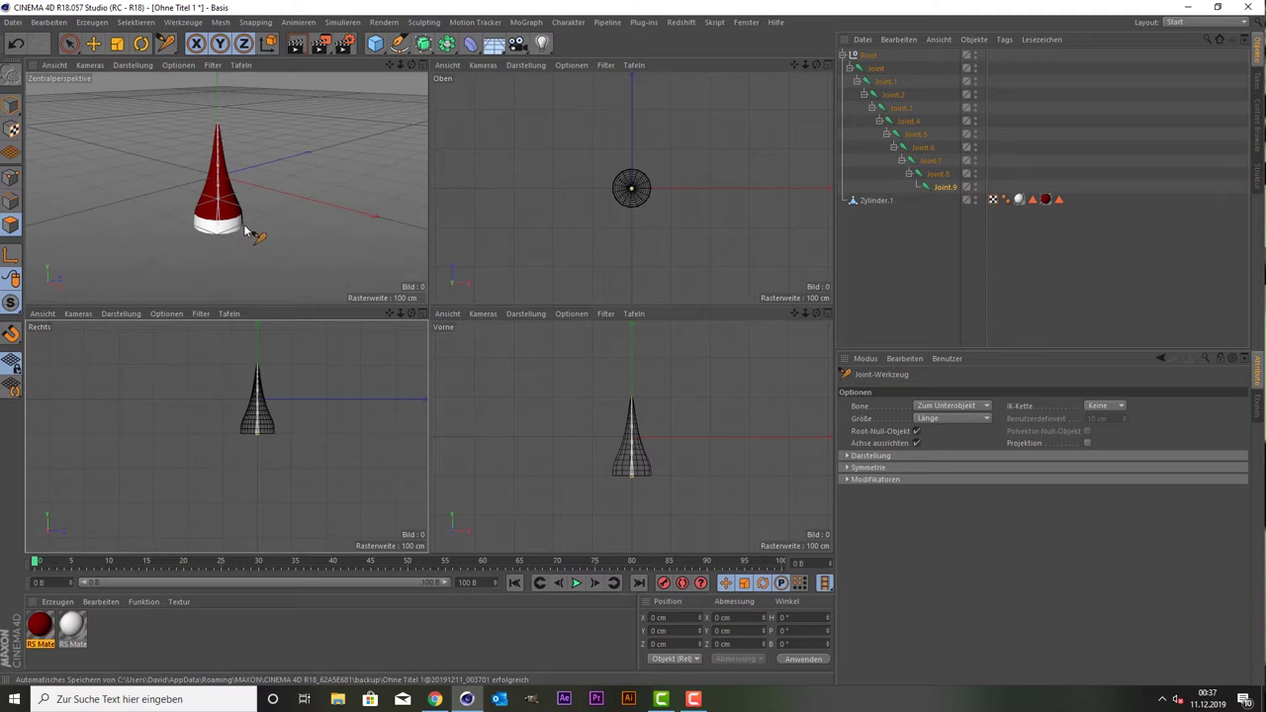
middle_click(248, 231)
Select the Root null, all ten joints and Zylinder.1 together in the Object Manager.
key(space)
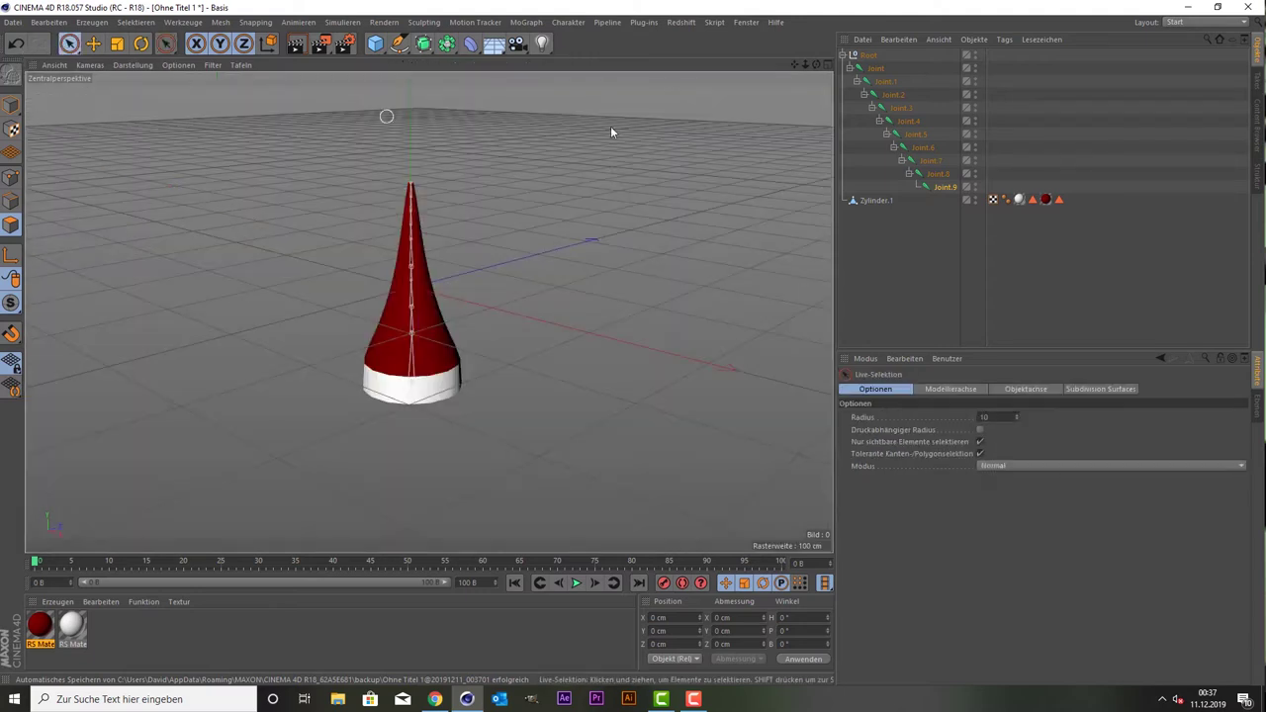
click(869, 54)
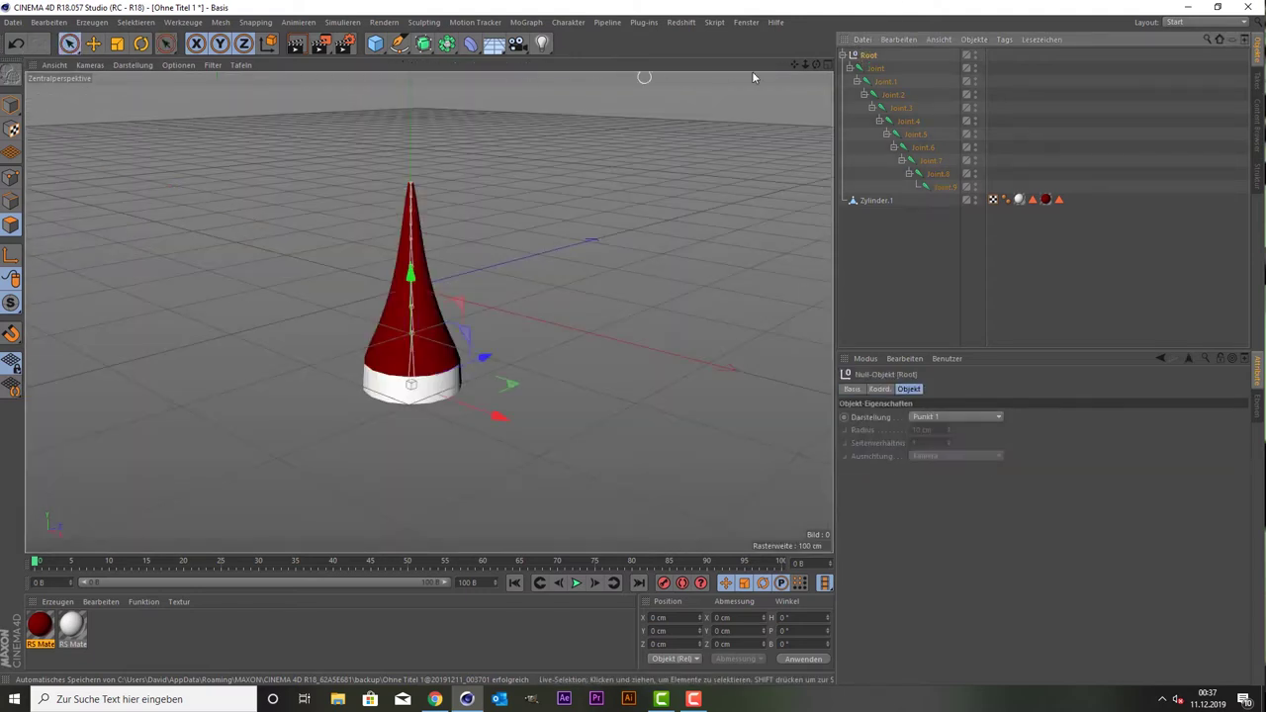
drag(481, 353, 552, 341)
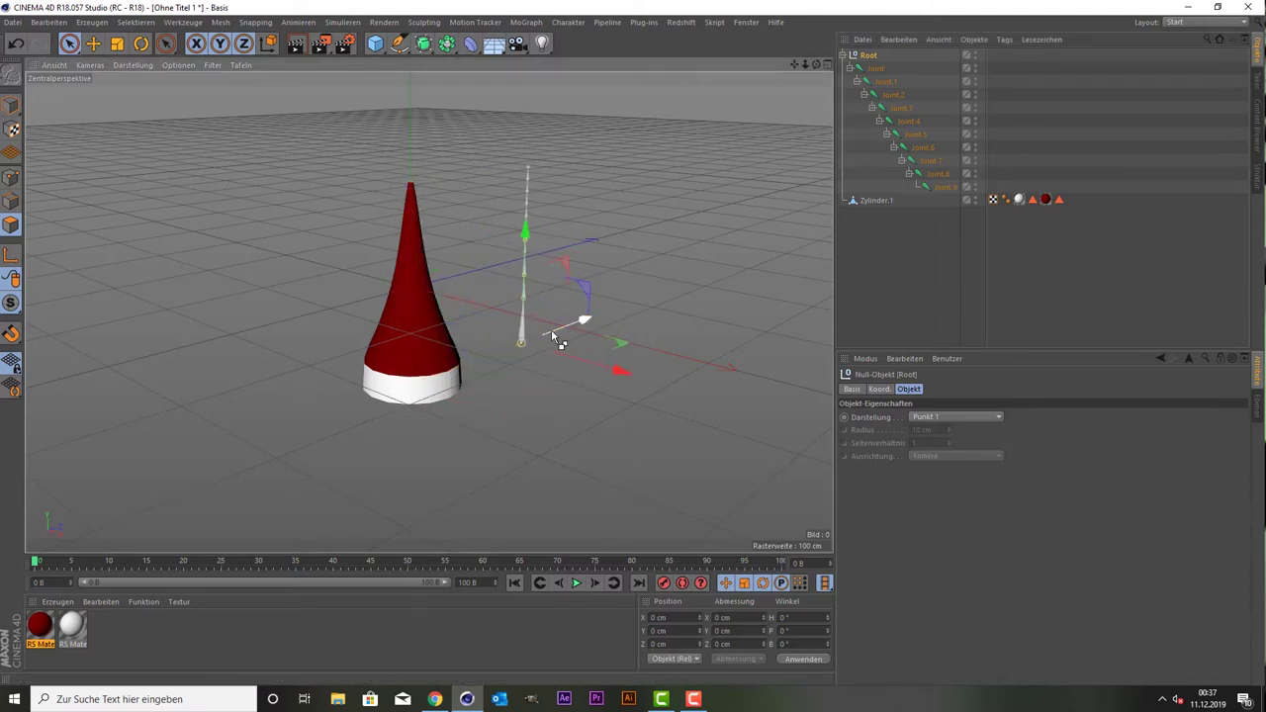
key(ctrl+z)
drag(906, 269, 875, 49)
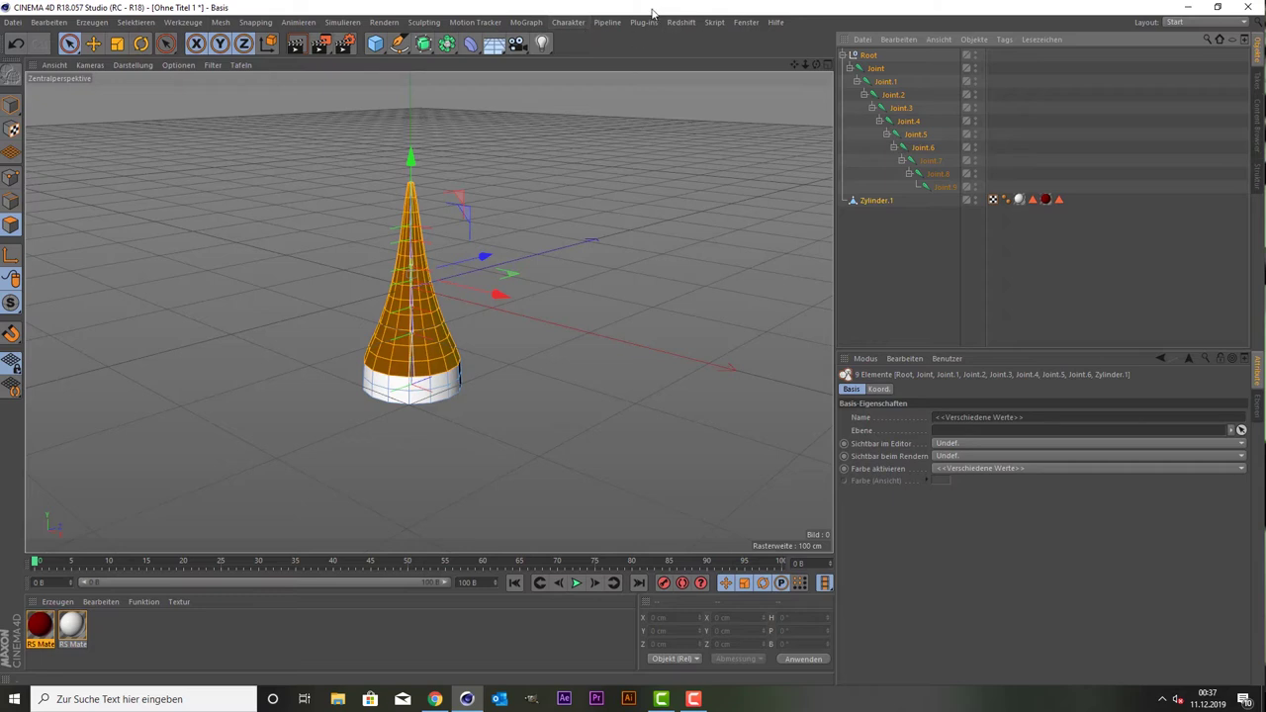
Bind Zylinder.1 to the joints with Charakter > Befehle > Binden, then deselect everything.
click(572, 22)
mouse_move(584, 55)
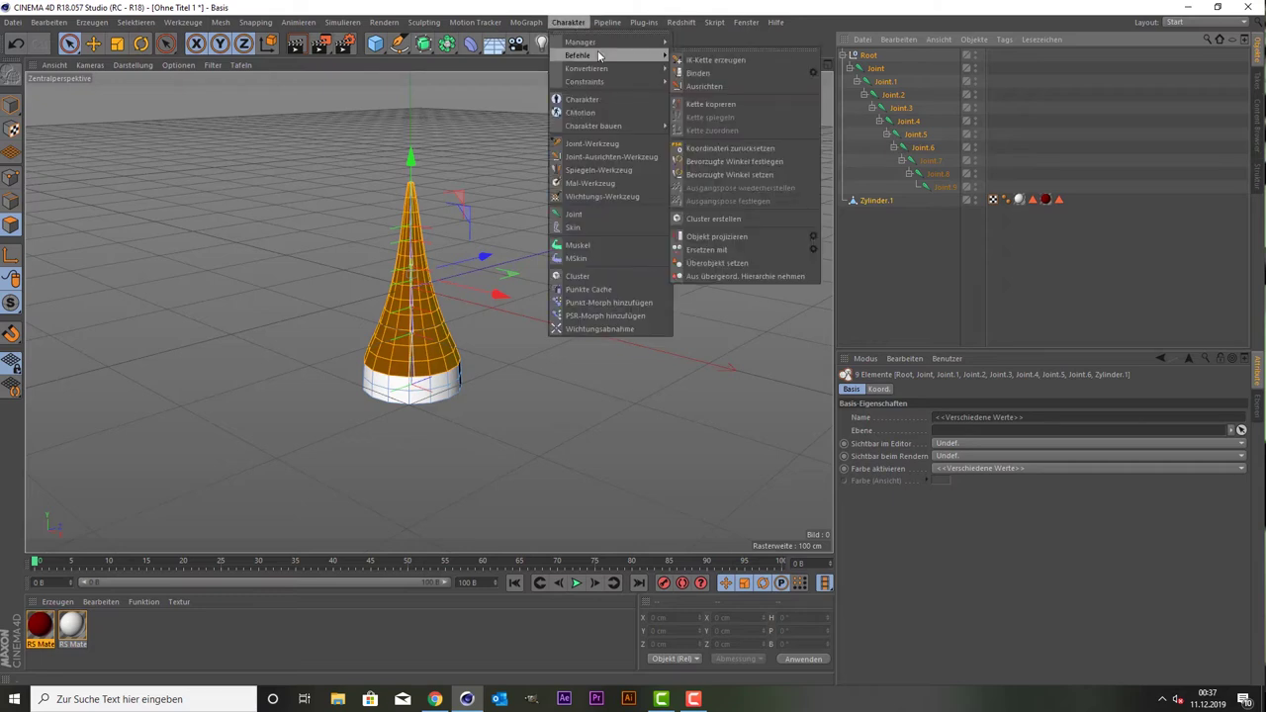
click(725, 73)
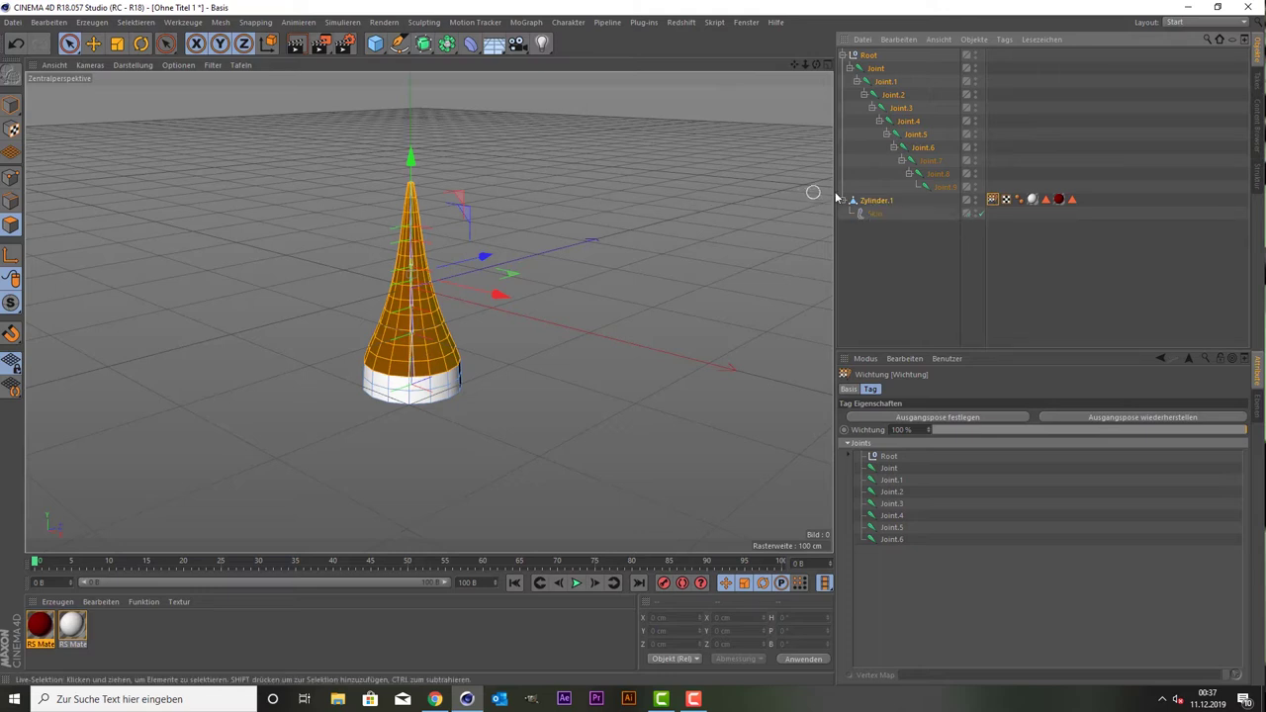
click(882, 258)
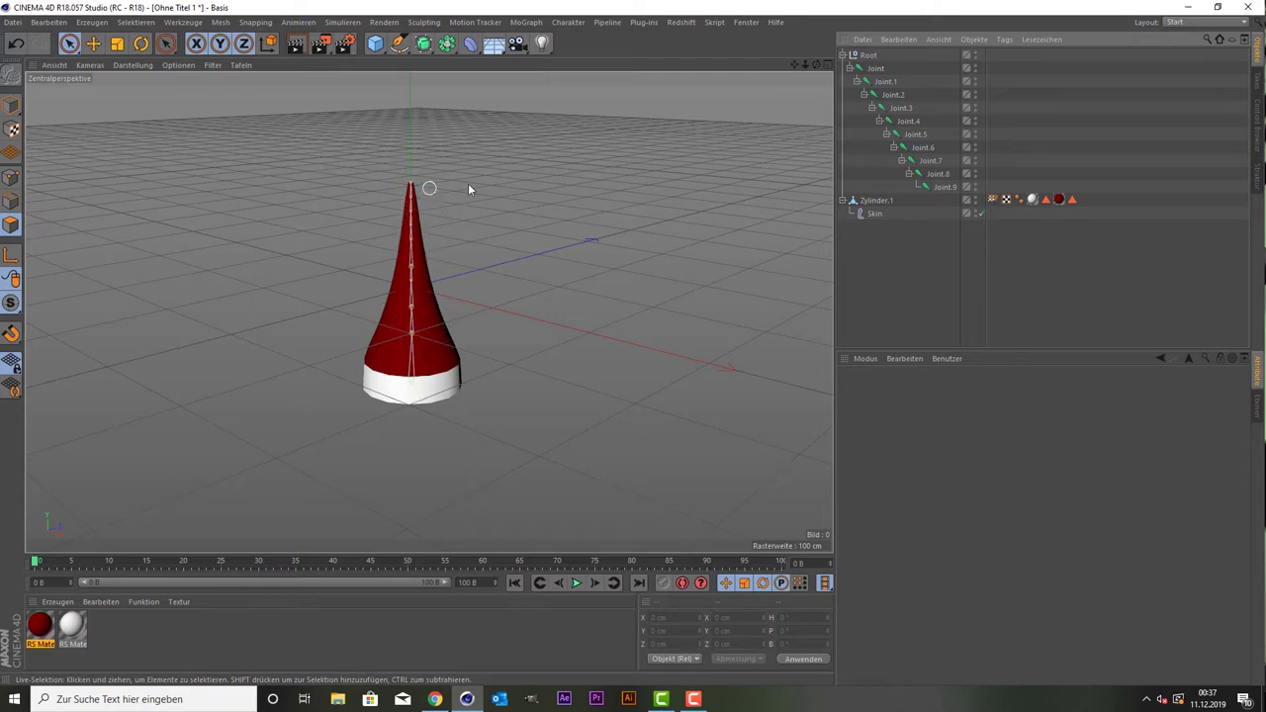
Select the first joint, Joint, and add the last joint, Joint.9, to the selection.
click(876, 68)
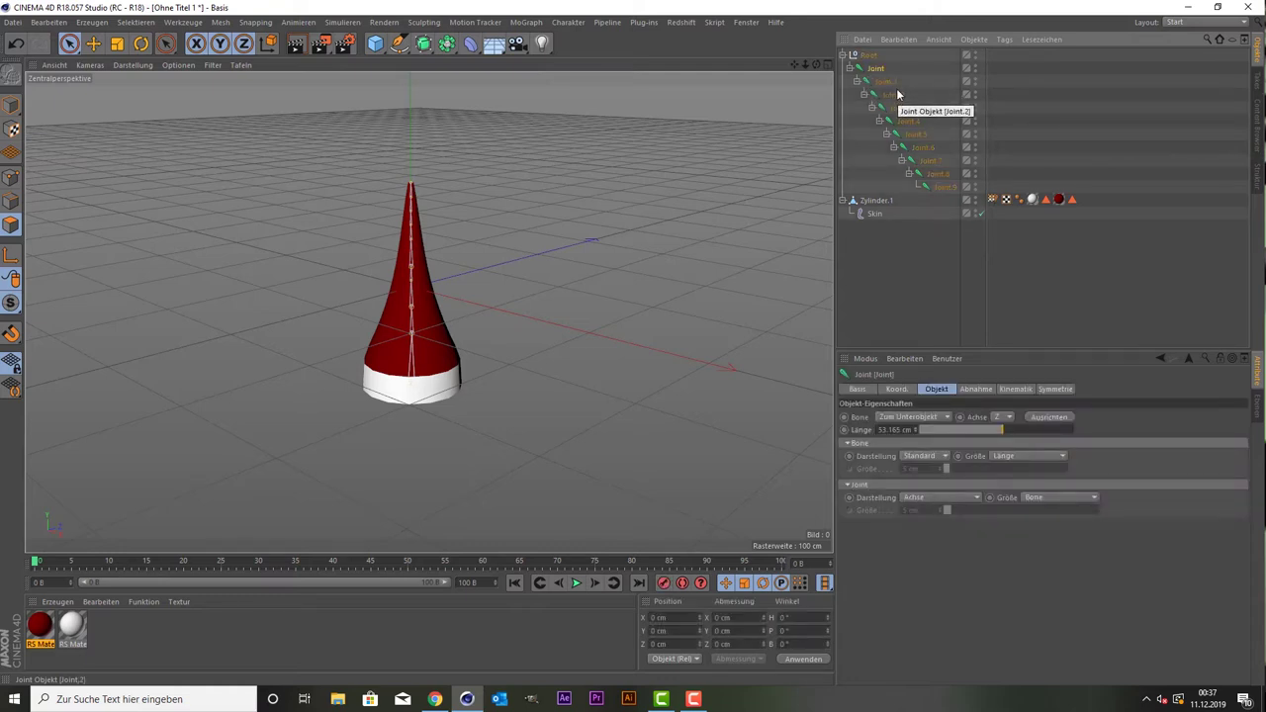
click(895, 94)
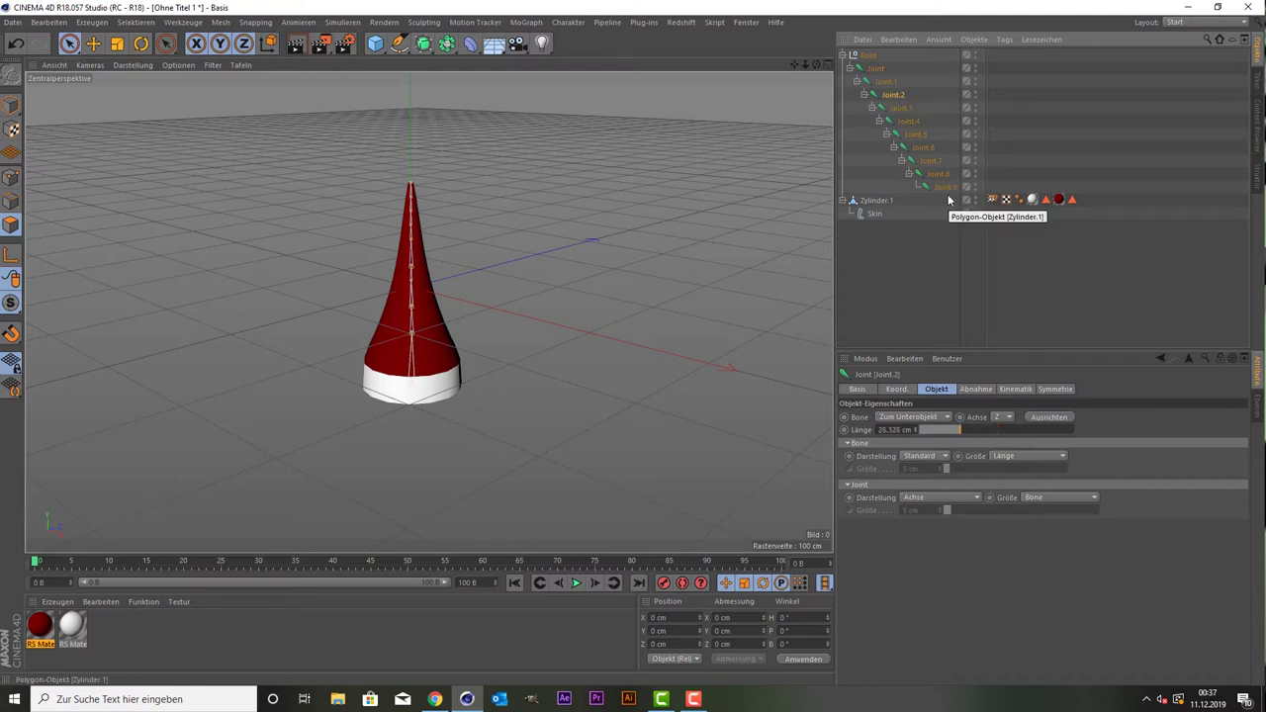
click(874, 68)
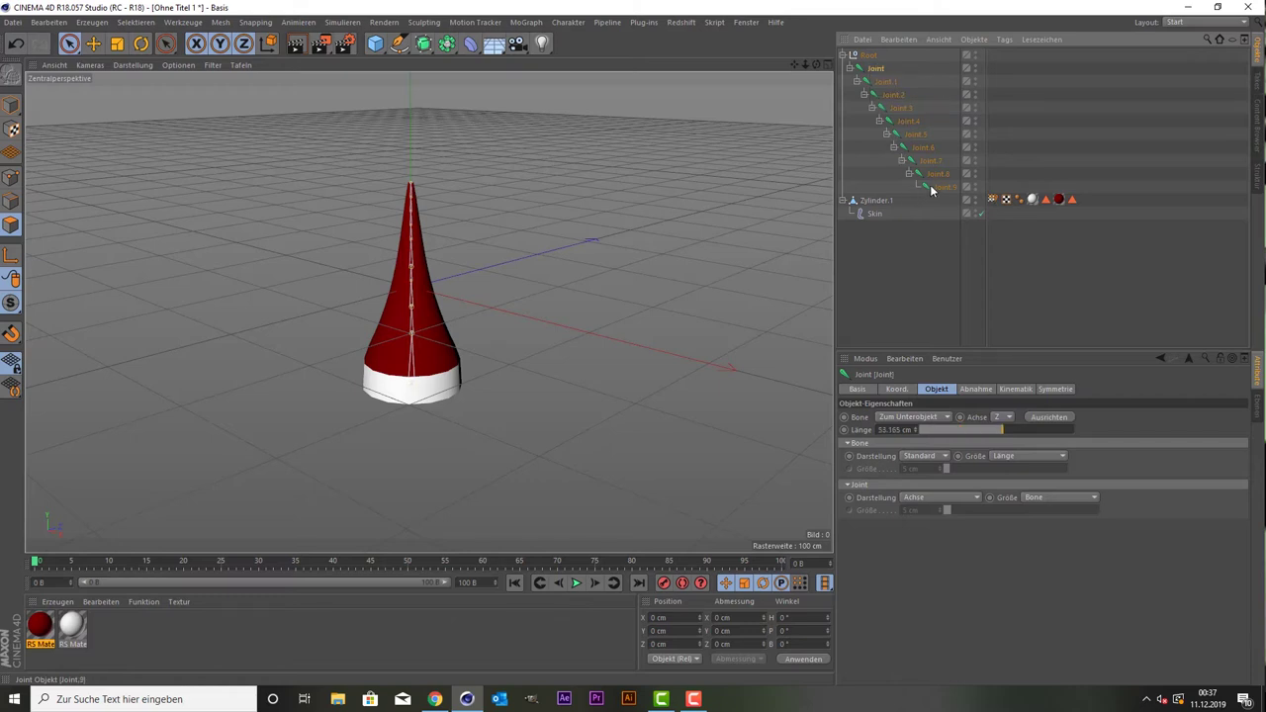
ctrl+click(931, 185)
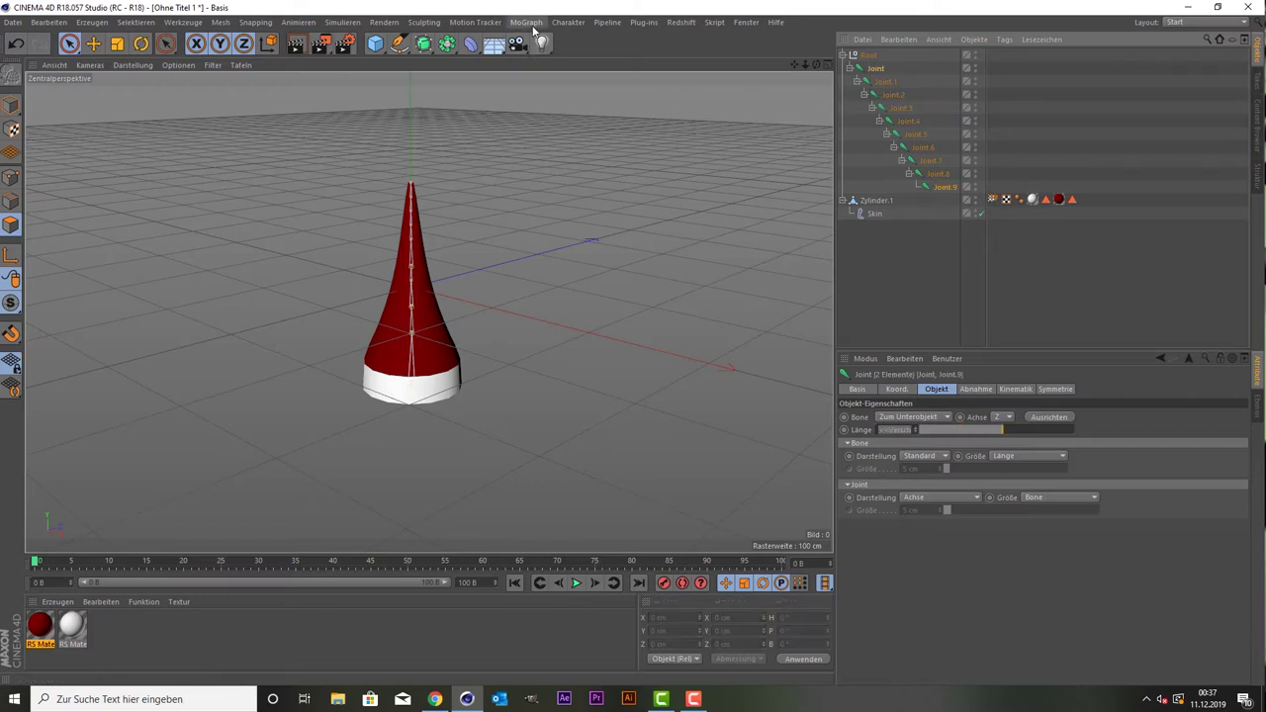
click(568, 22)
mouse_move(594, 55)
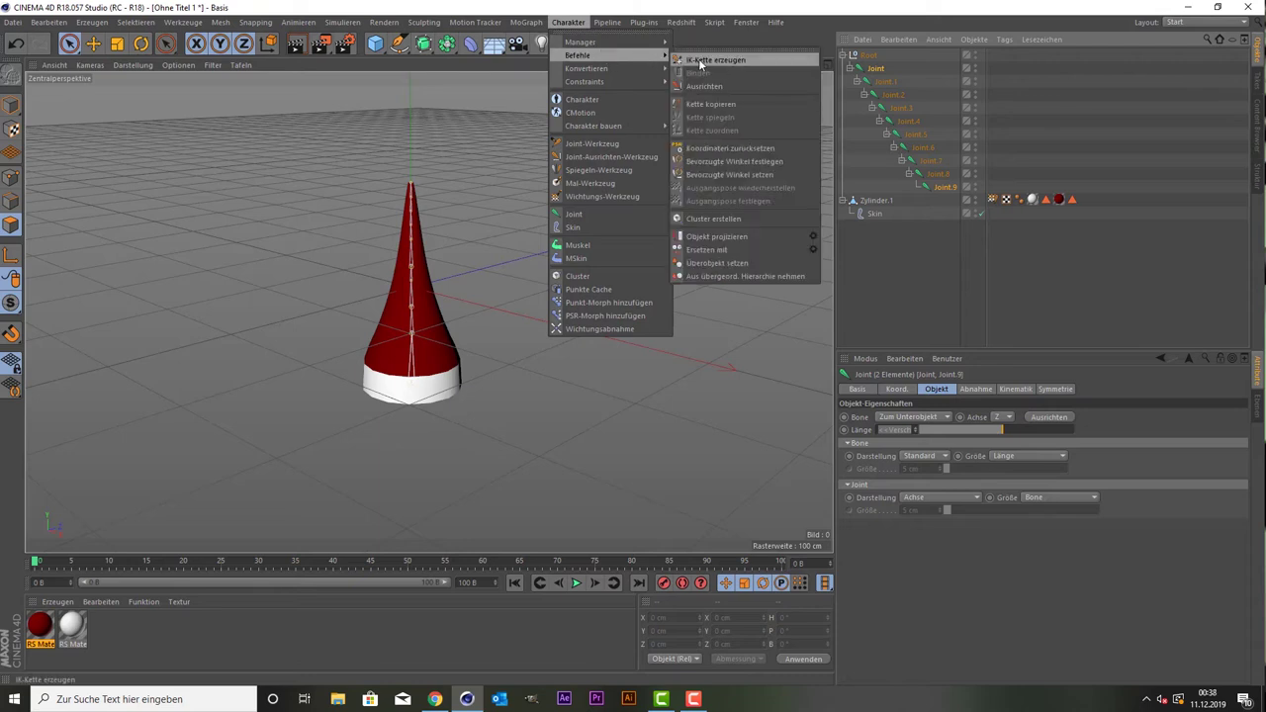
click(717, 62)
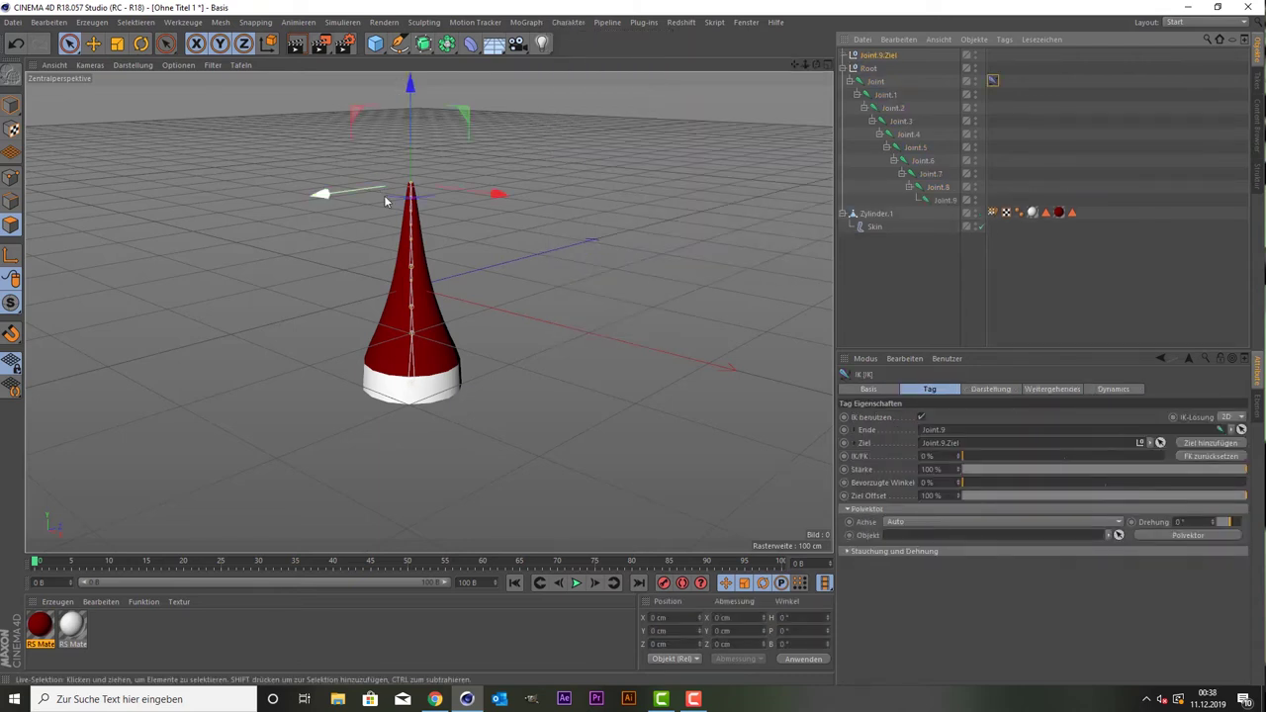
mouse_move(323, 193)
mouse_down()
mouse_move(471, 186)
mouse_move(387, 192)
mouse_move(286, 274)
mouse_move(588, 241)
mouse_move(433, 274)
mouse_up()
key(ctrl+z)
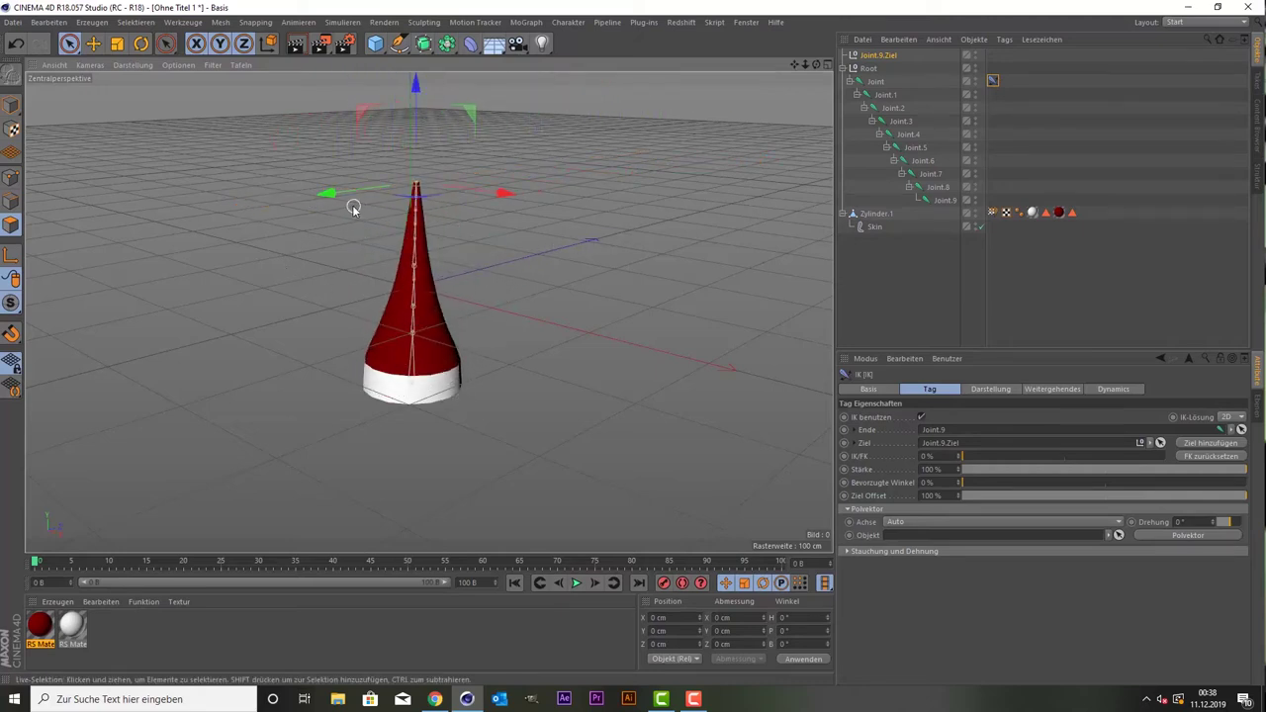
mouse_move(339, 192)
mouse_down()
mouse_move(433, 188)
mouse_move(254, 235)
mouse_move(450, 188)
mouse_move(594, 237)
mouse_move(274, 348)
mouse_move(234, 402)
mouse_move(574, 303)
mouse_move(409, 310)
mouse_move(183, 433)
mouse_up()
key(ctrl+z)
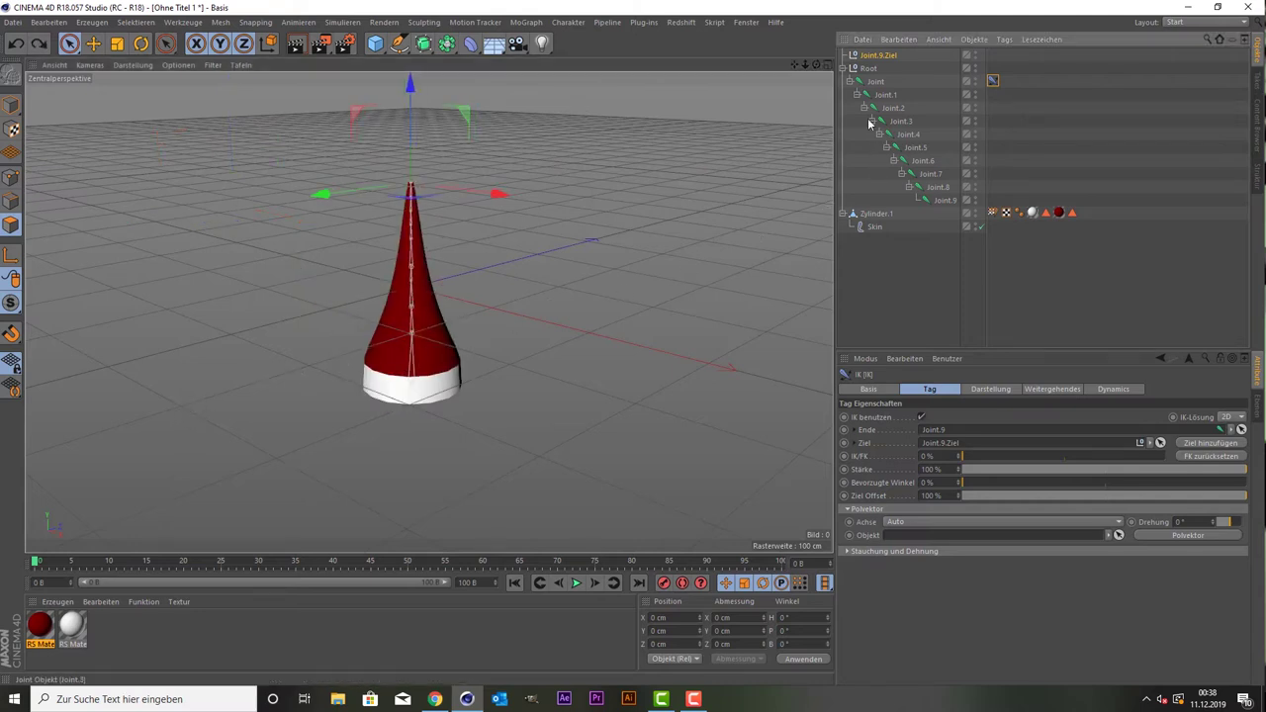
key(ctrl+z)
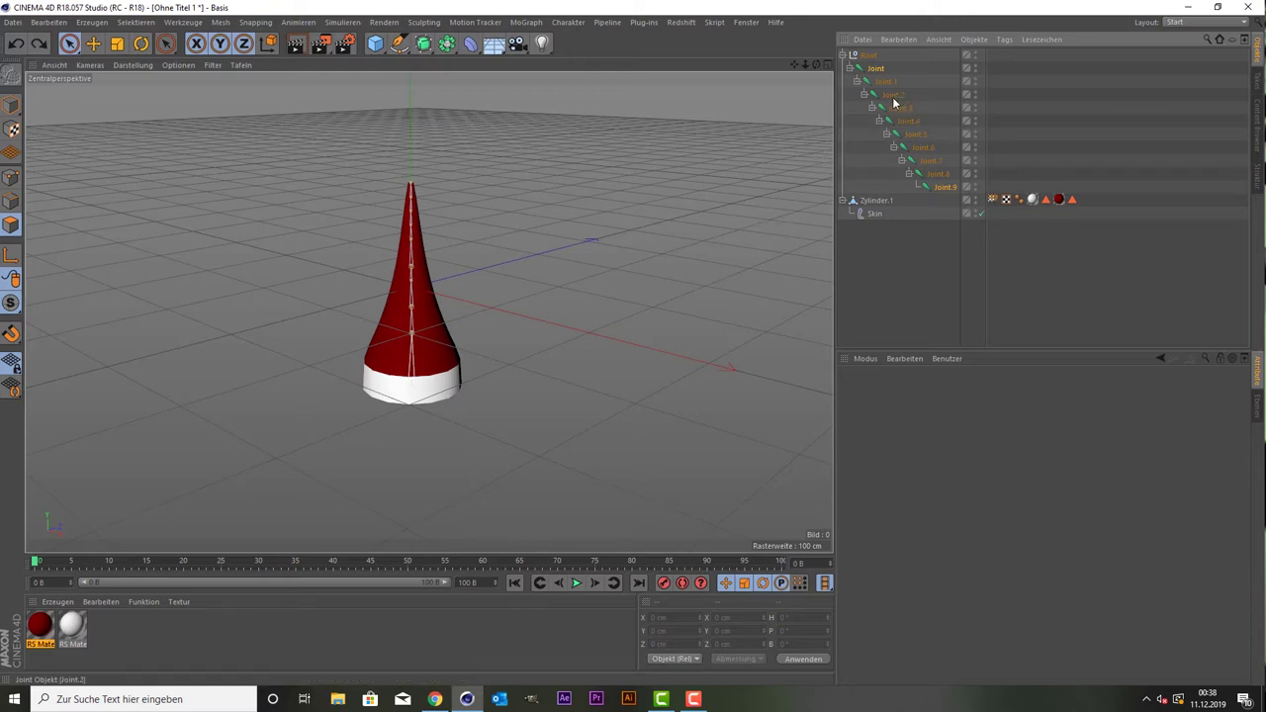
click(890, 94)
ctrl+click(945, 187)
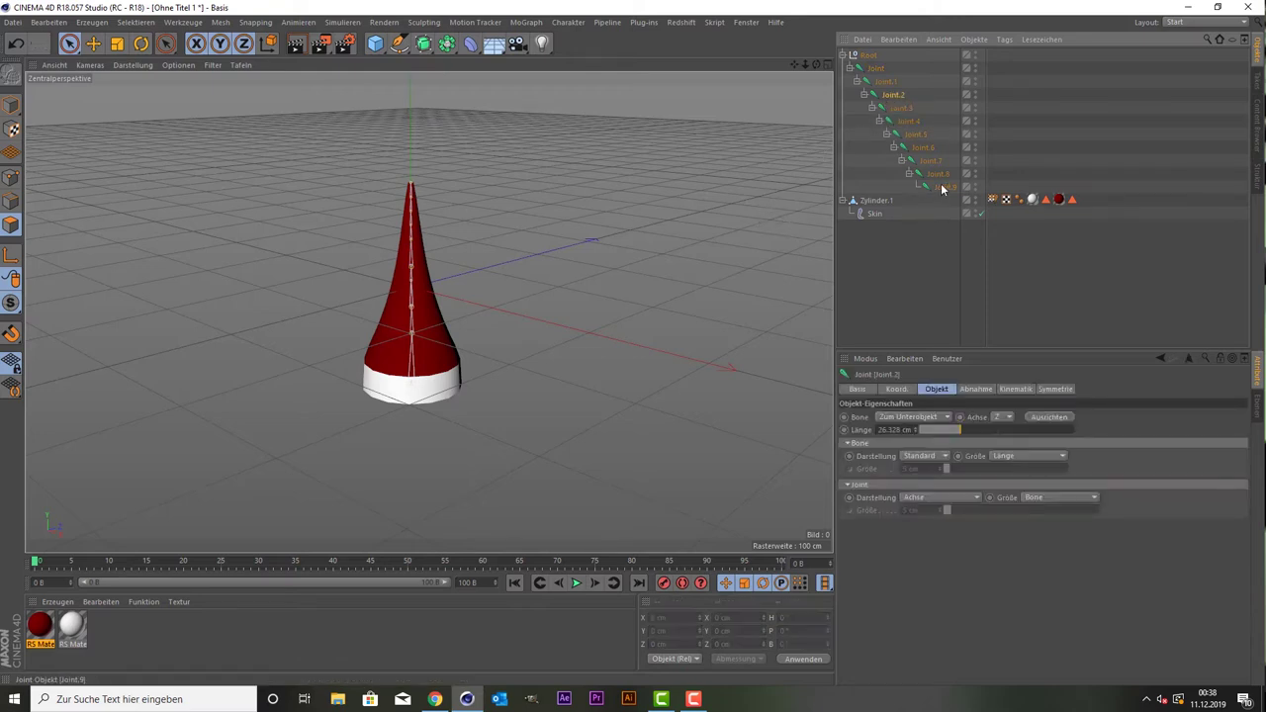
click(569, 22)
mouse_move(579, 56)
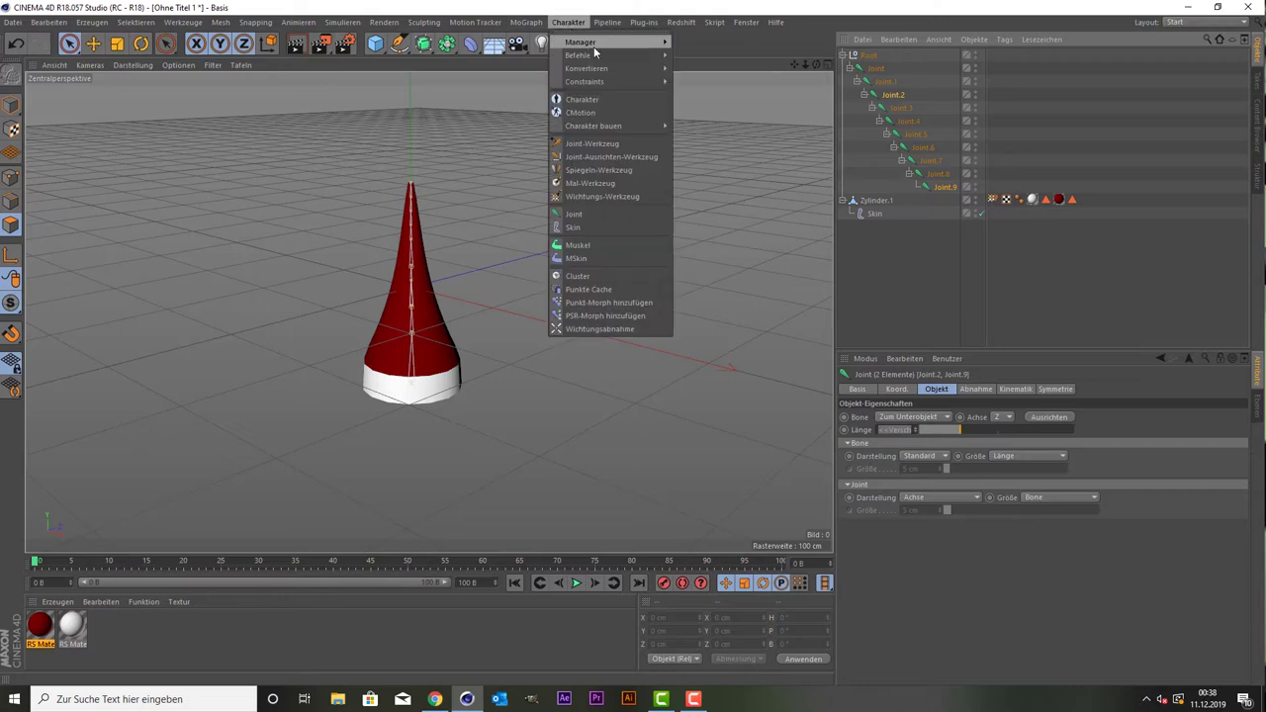
click(715, 60)
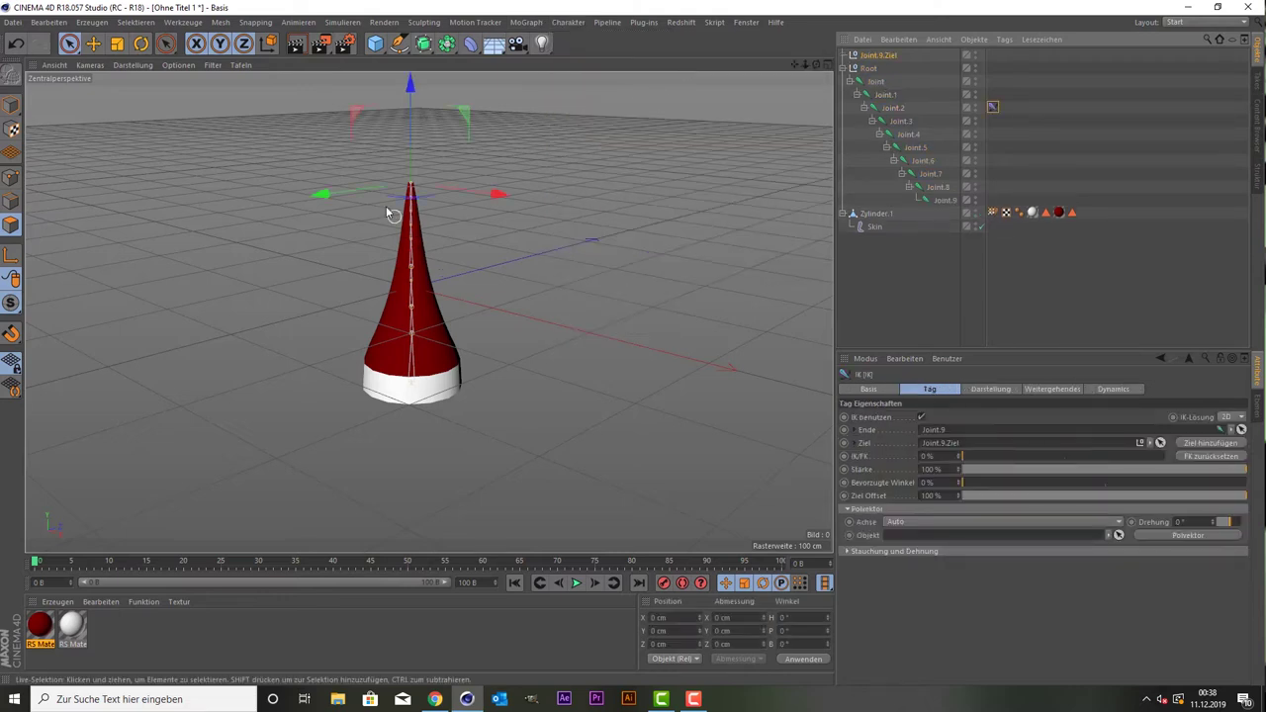
drag(363, 190, 448, 190)
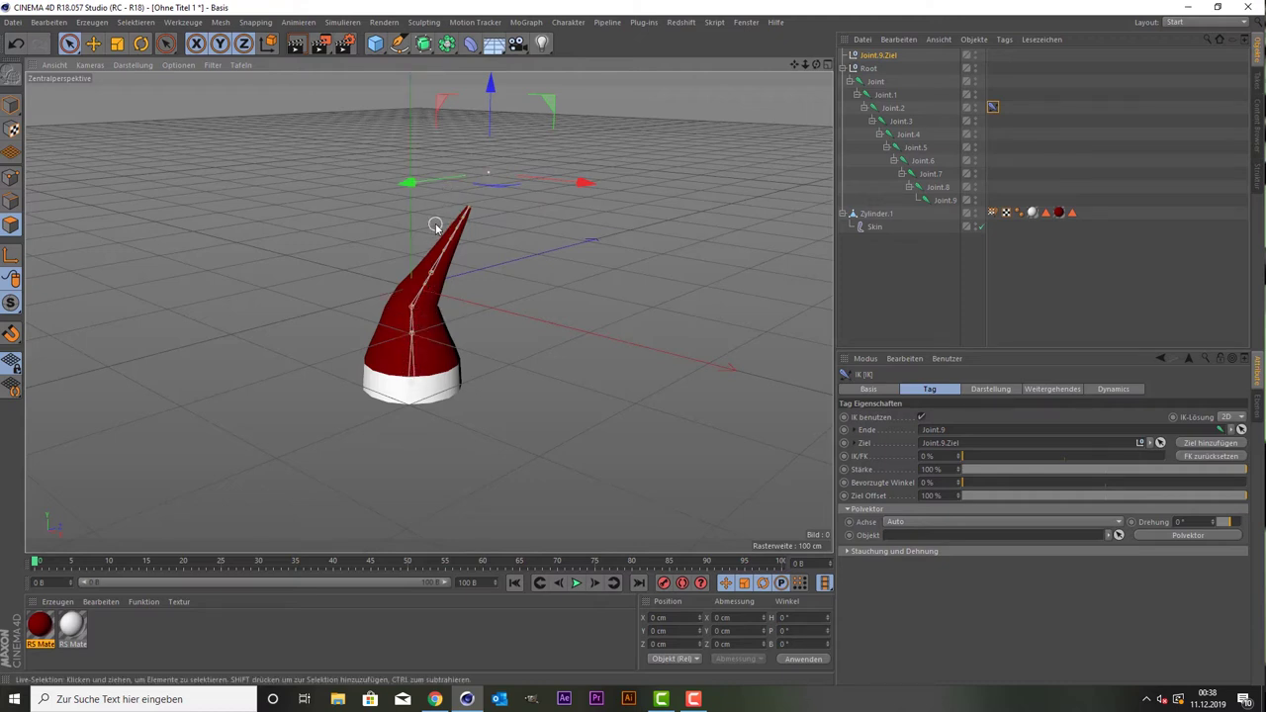
key(ctrl+z)
key(ctrl+z)
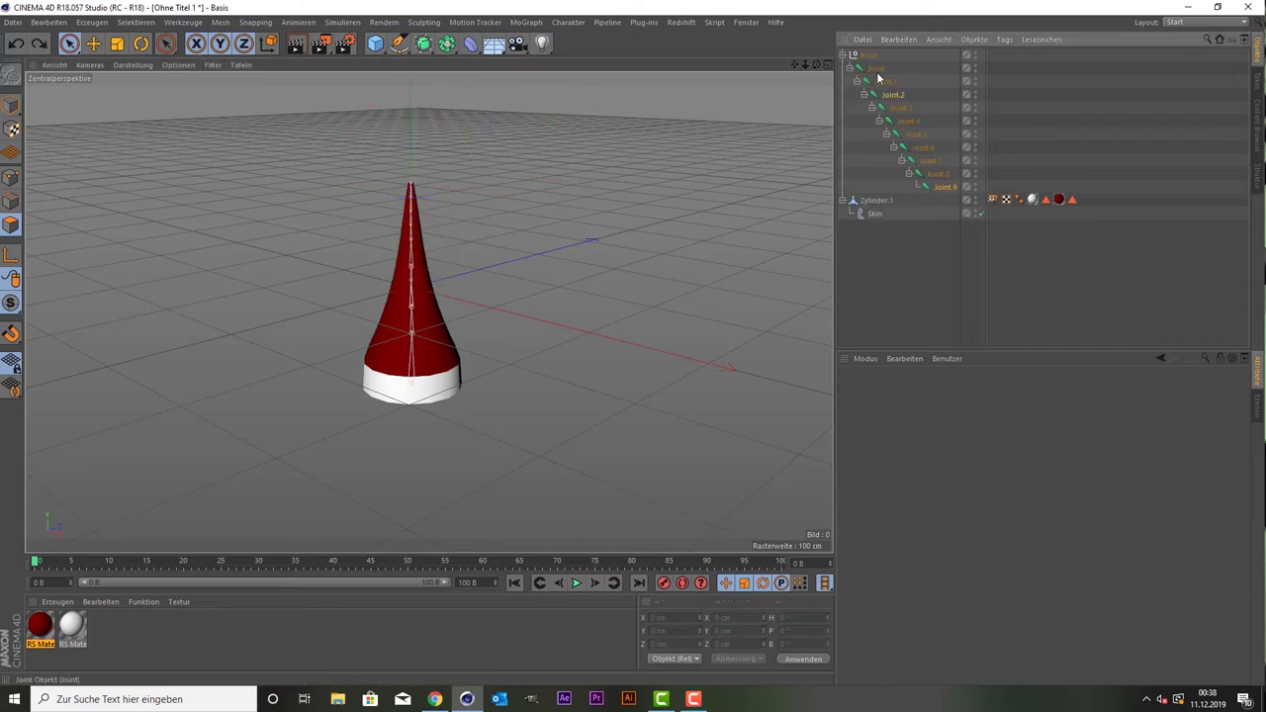
Create an IK chain from Joint.1 to Joint.9 via Charakter > Befehle > IK-Kette erzeugen.
click(883, 82)
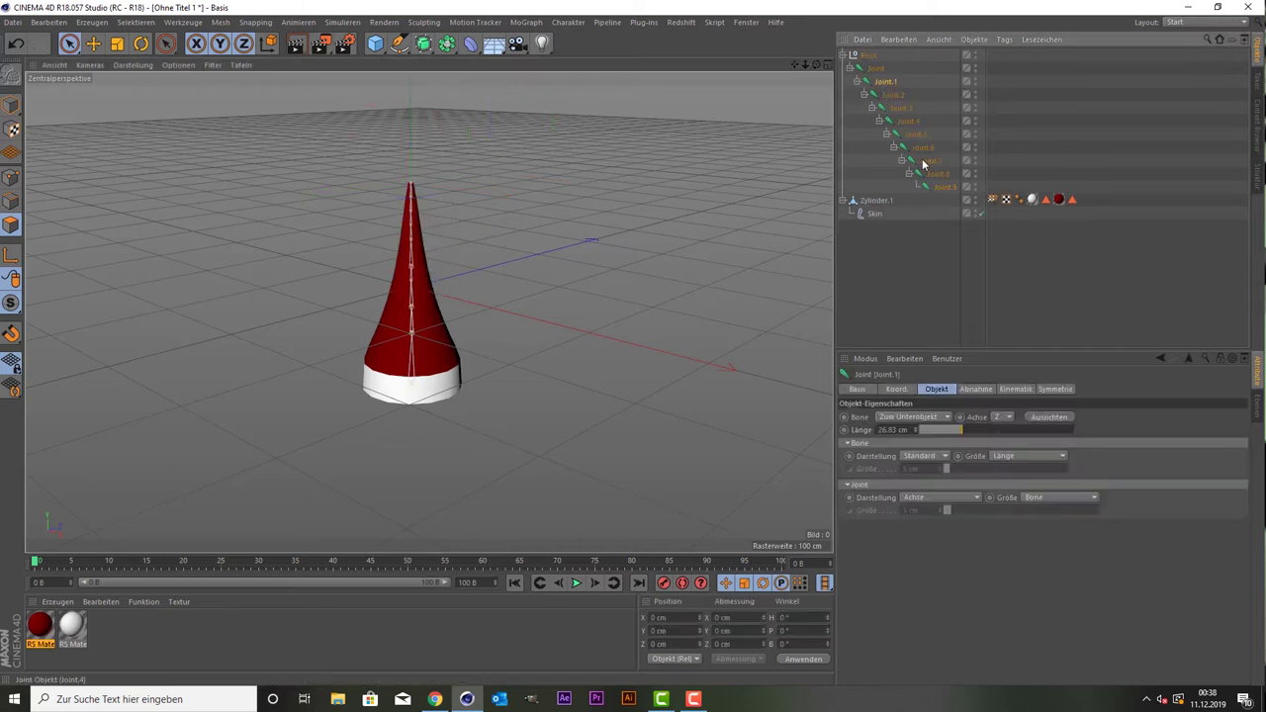
ctrl+click(937, 190)
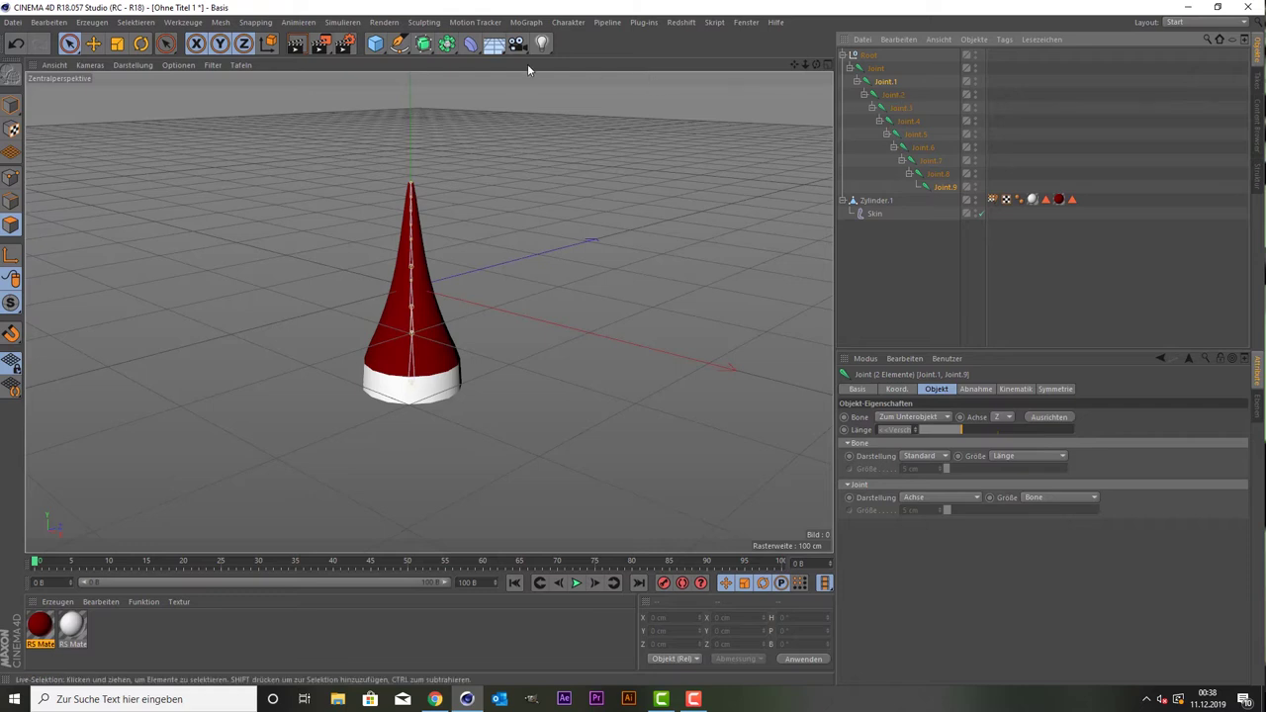
click(567, 22)
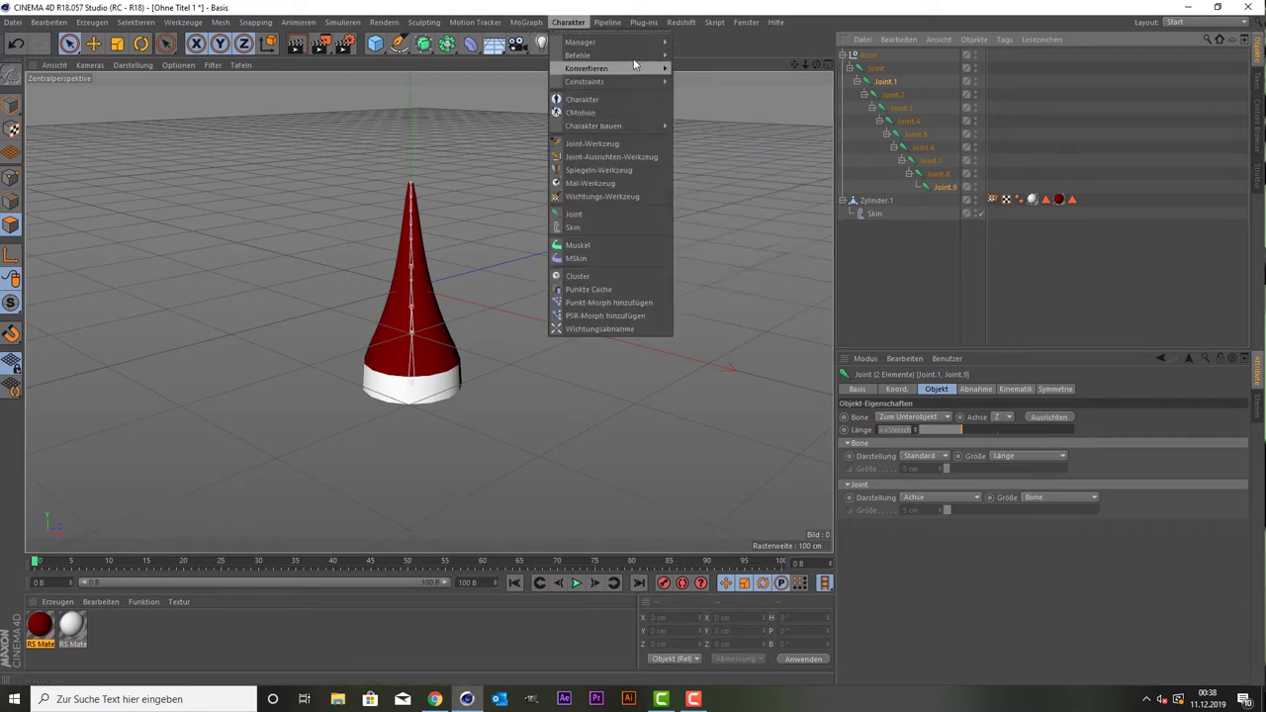
click(711, 59)
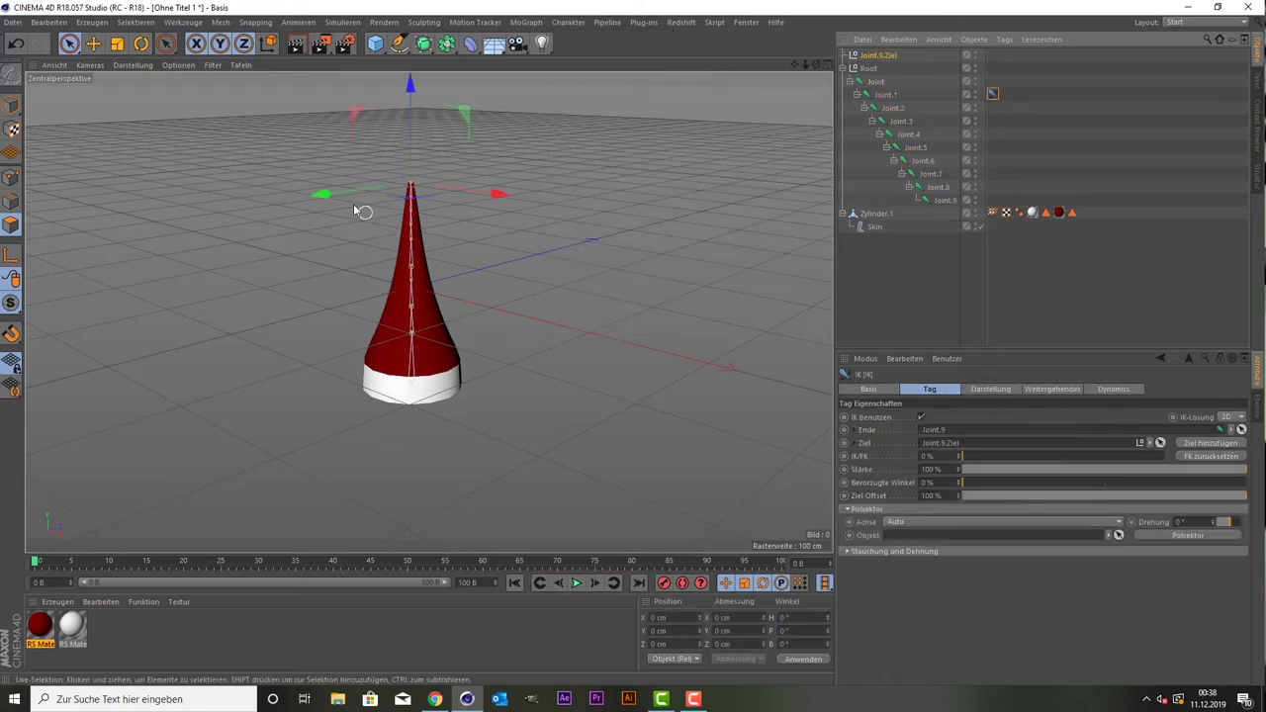
Drag the Joint.9.Ziel target sideways and down so the hat's tip droops.
drag(348, 197, 362, 197)
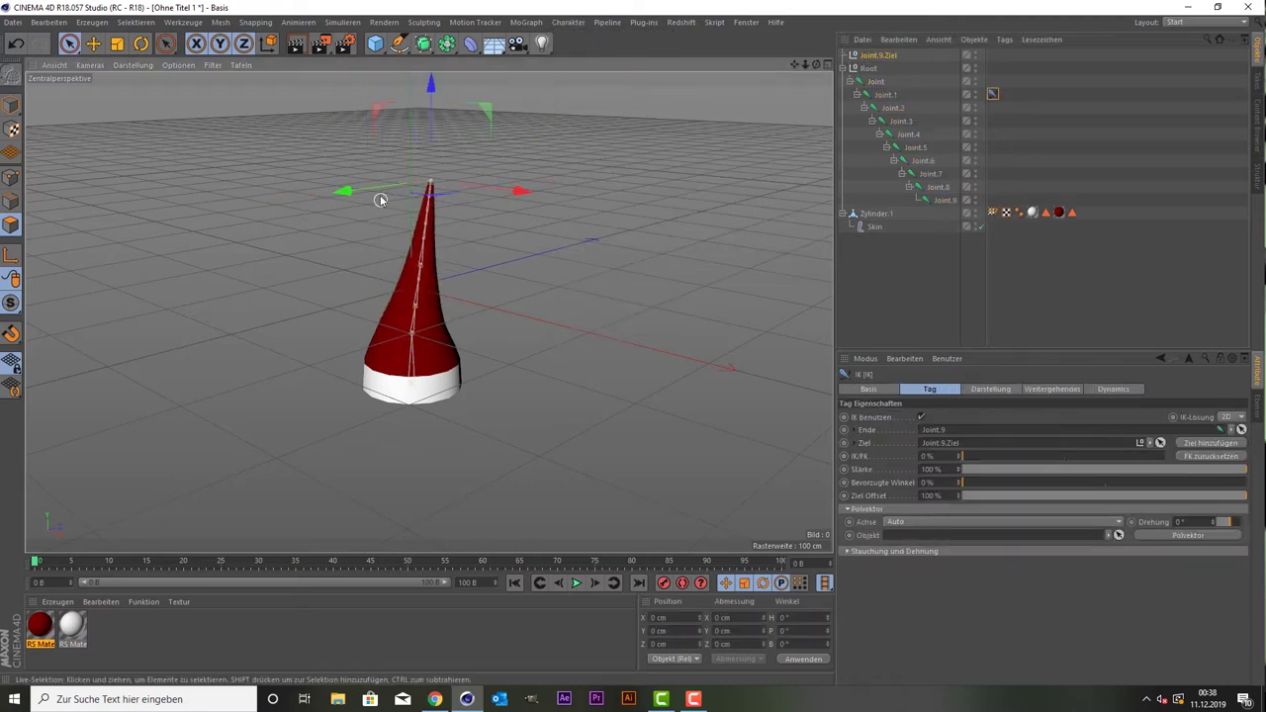
mouse_move(372, 196)
mouse_down()
mouse_move(453, 183)
mouse_move(456, 254)
mouse_move(428, 318)
mouse_up()
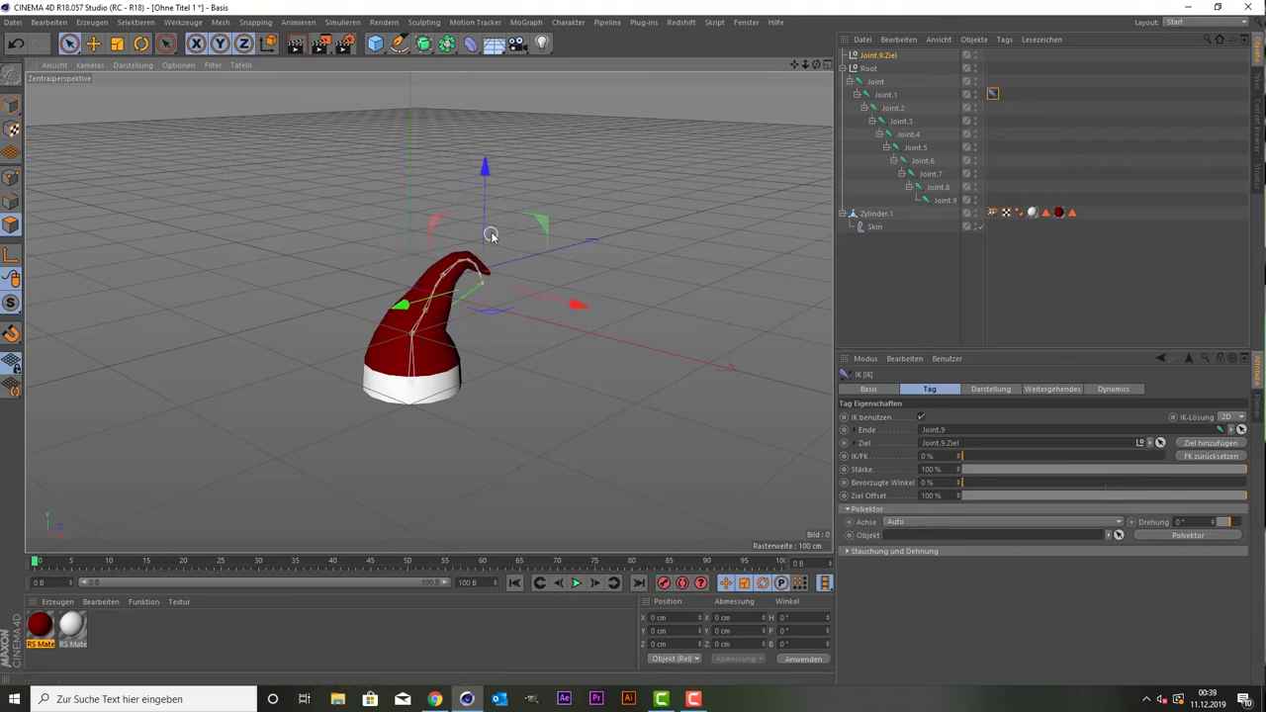
drag(483, 227, 483, 259)
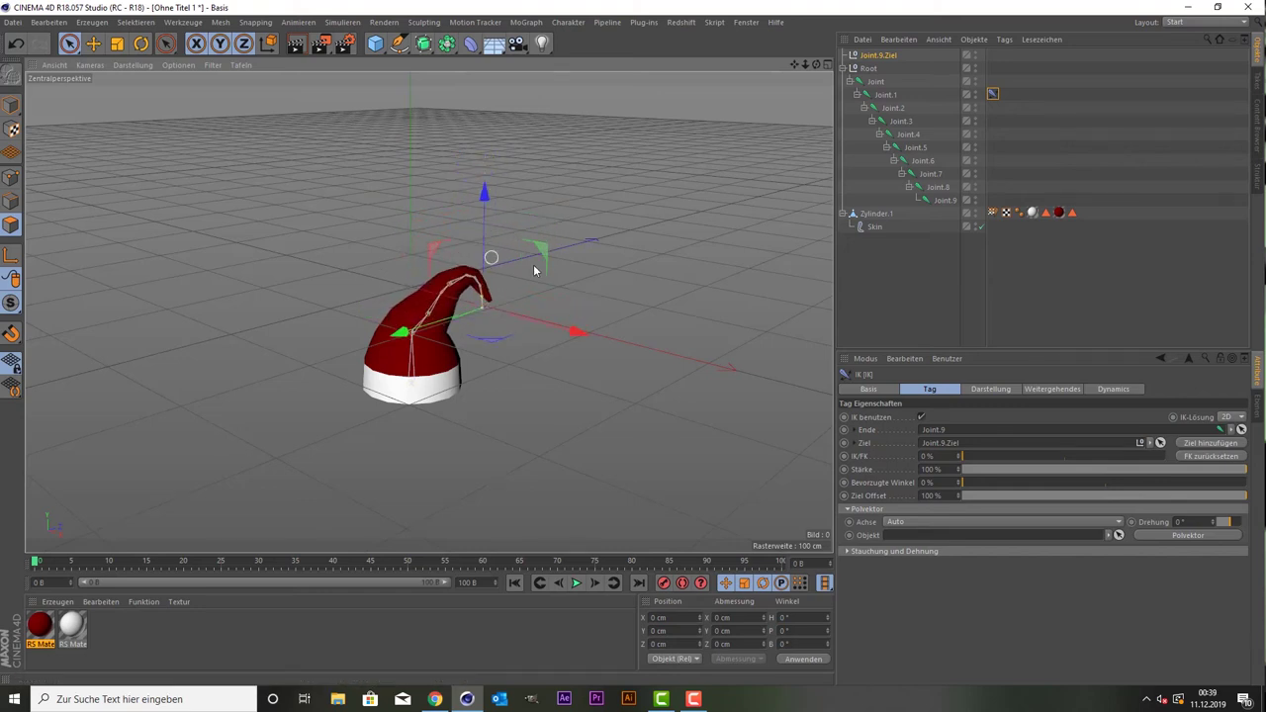
drag(816, 64, 823, 114)
drag(448, 330, 415, 329)
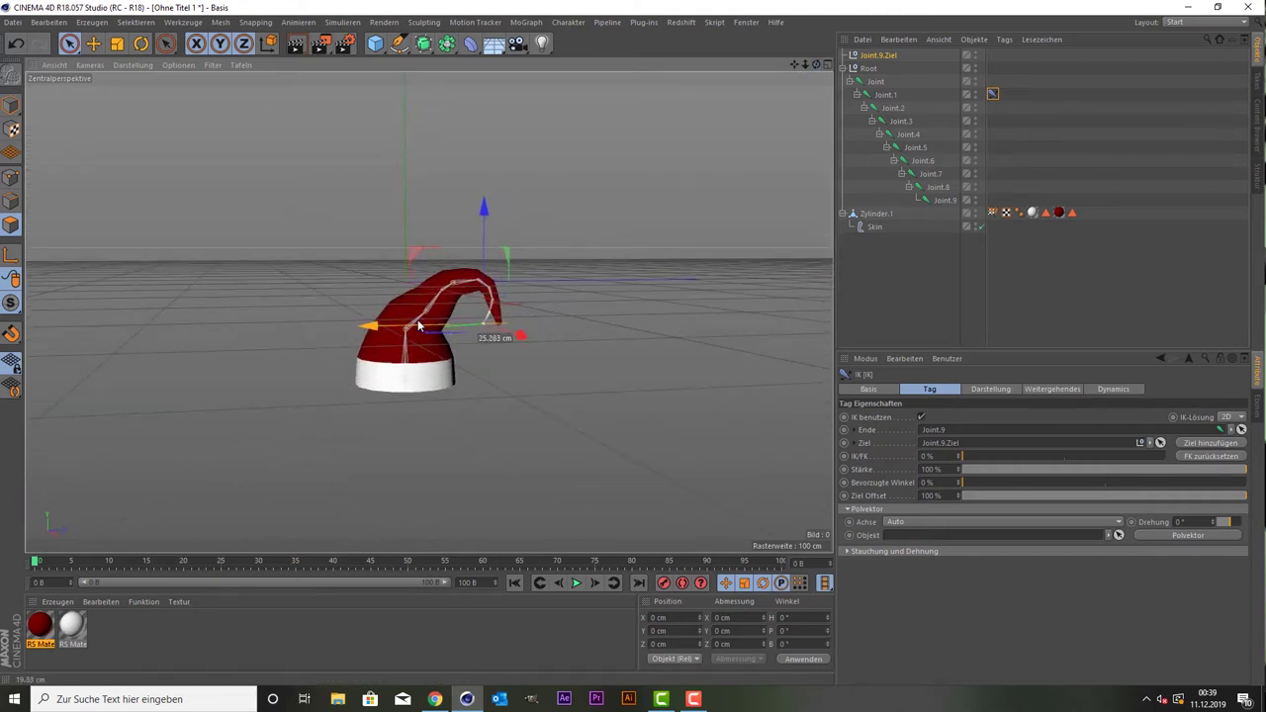
drag(473, 243, 474, 236)
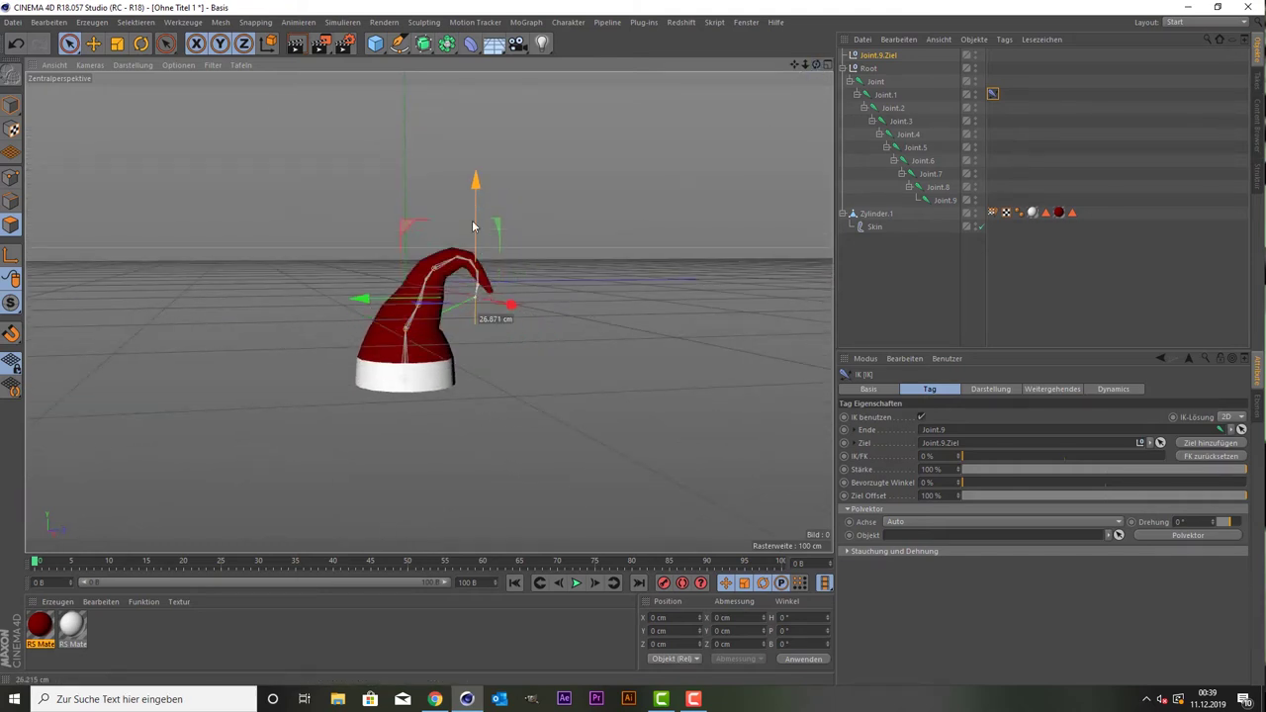
drag(401, 316, 406, 313)
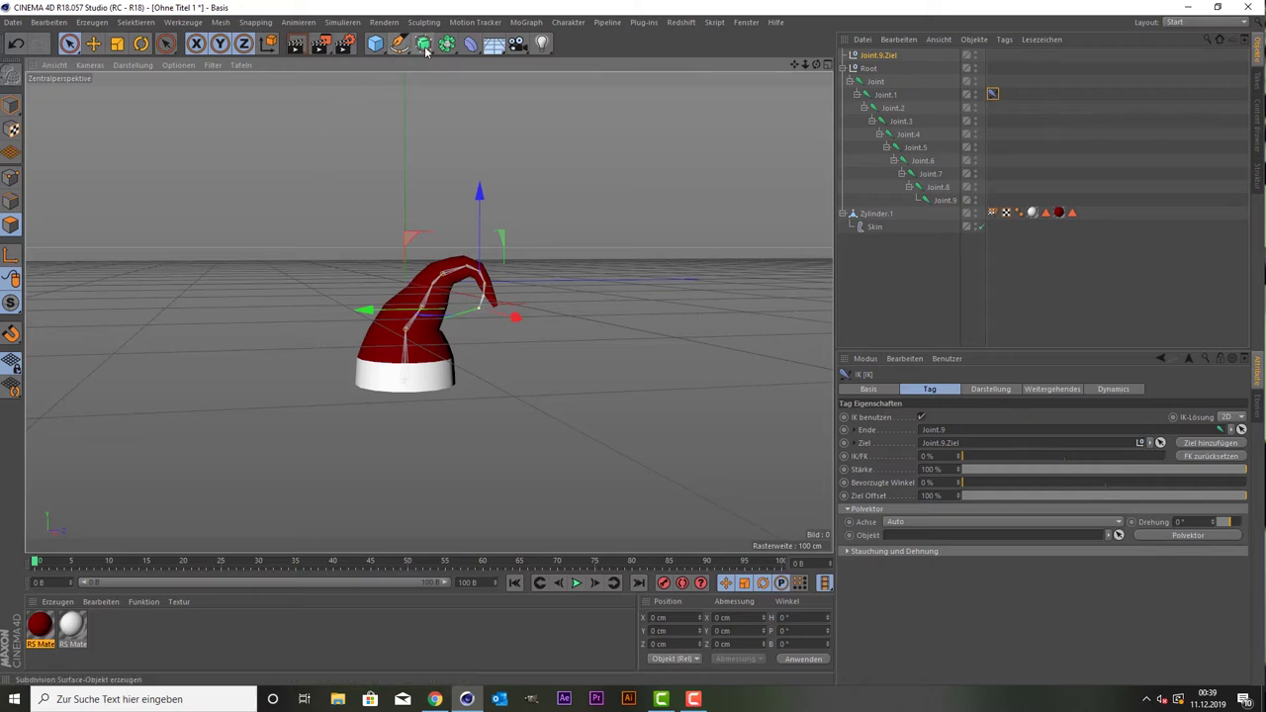
Add a Kugel sphere primitive and adjust its segment count.
click(375, 43)
click(732, 87)
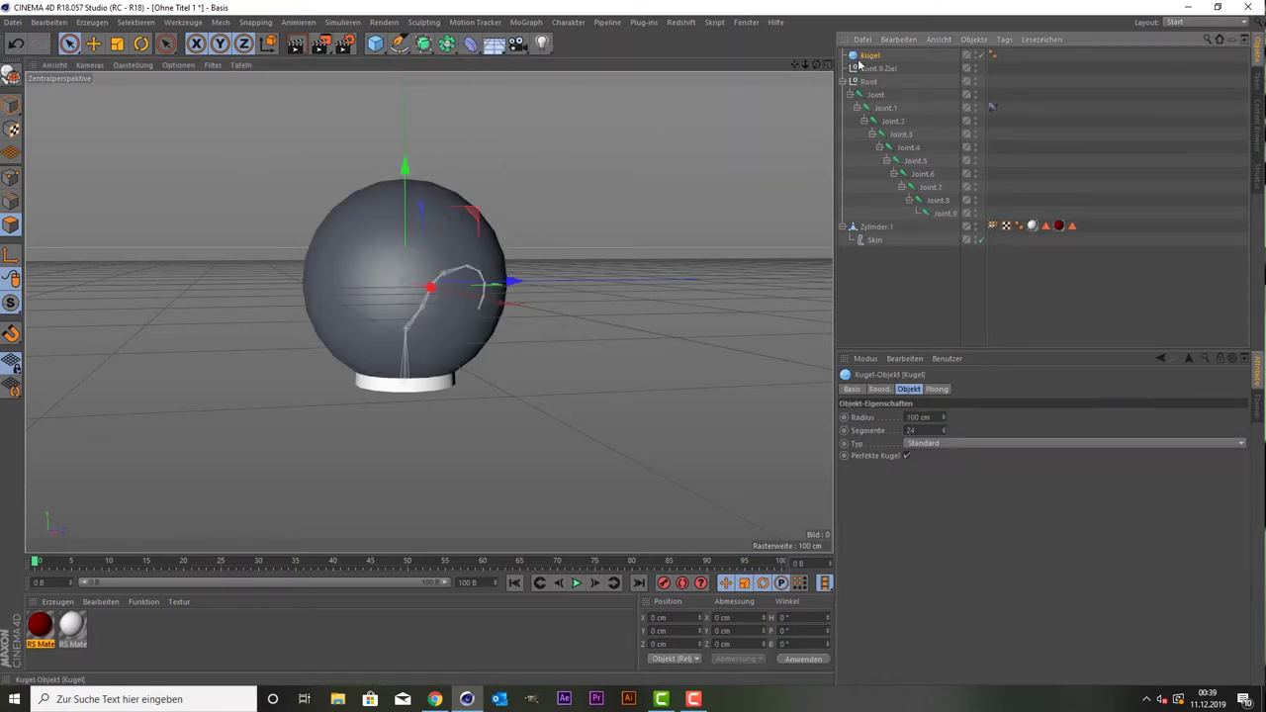
click(912, 430)
text(100)
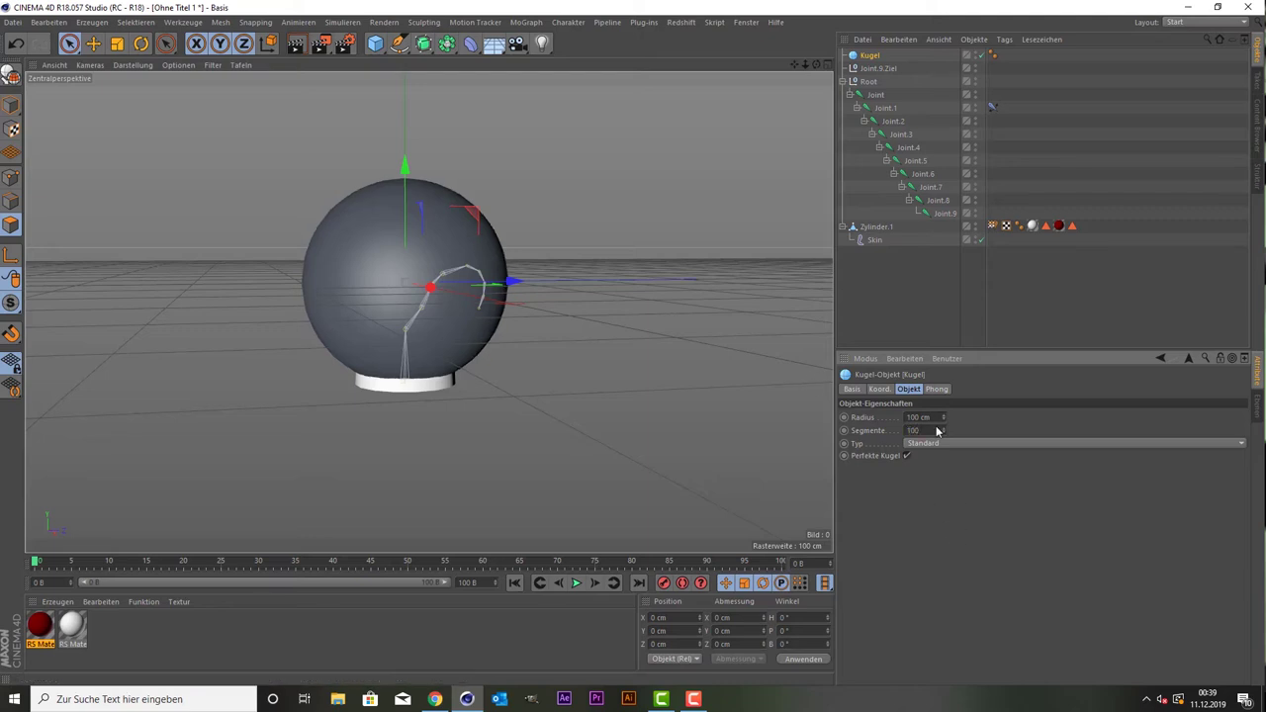
Shrink the sphere to pompom size and move it onto the hat's drooping tip.
click(117, 43)
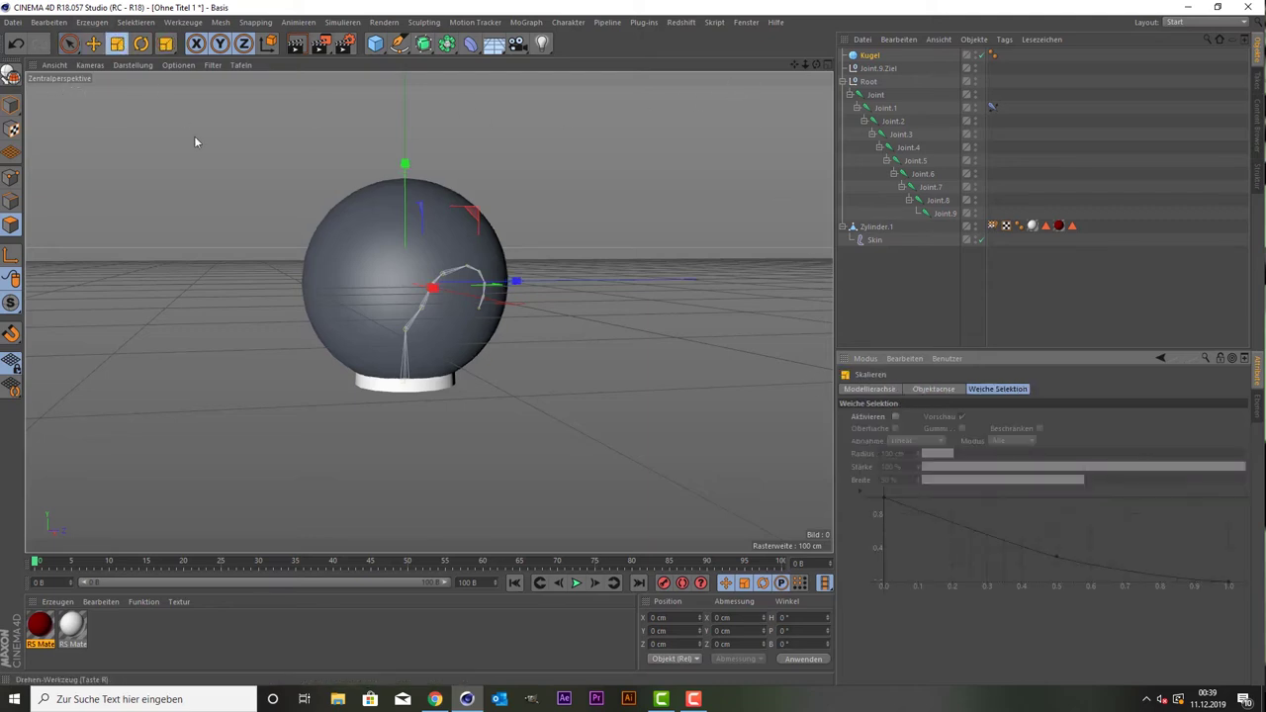
drag(194, 136, 49, 519)
key(space)
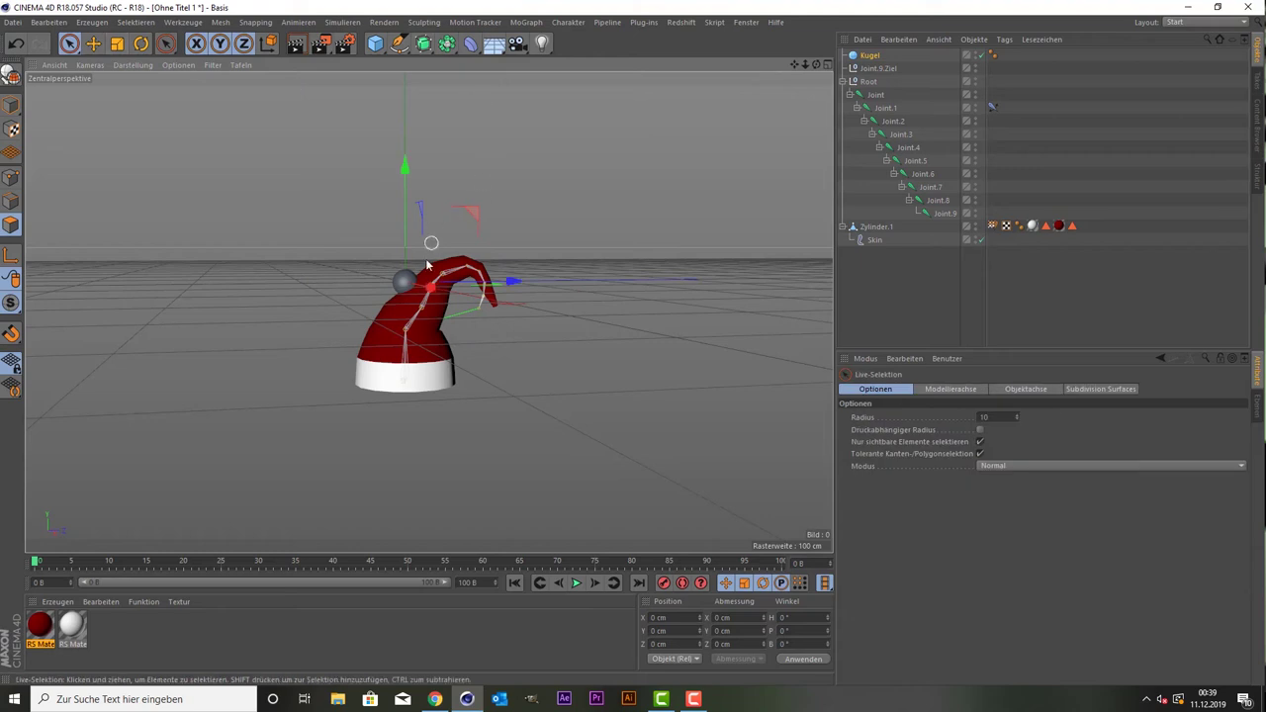
mouse_move(410, 254)
mouse_down()
mouse_move(506, 322)
mouse_move(566, 302)
mouse_up()
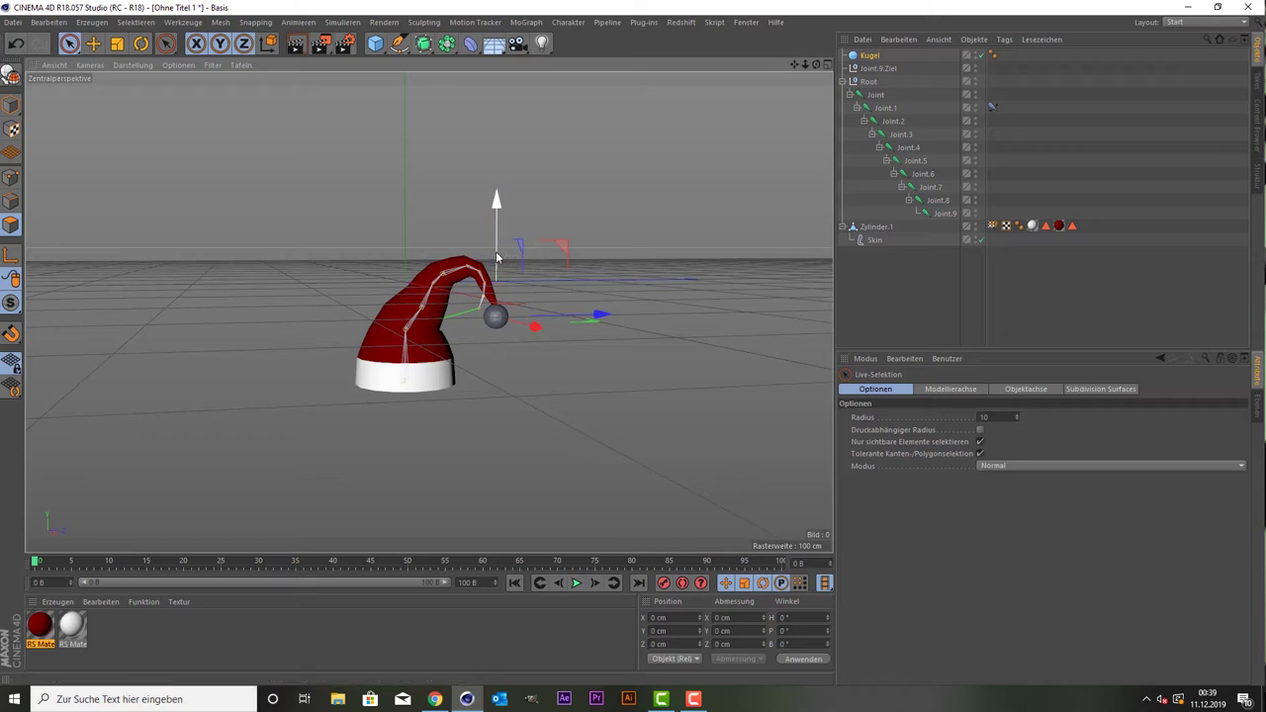
drag(497, 258, 495, 251)
scroll(399, 209, up, 1)
scroll(376, 213, up, 1)
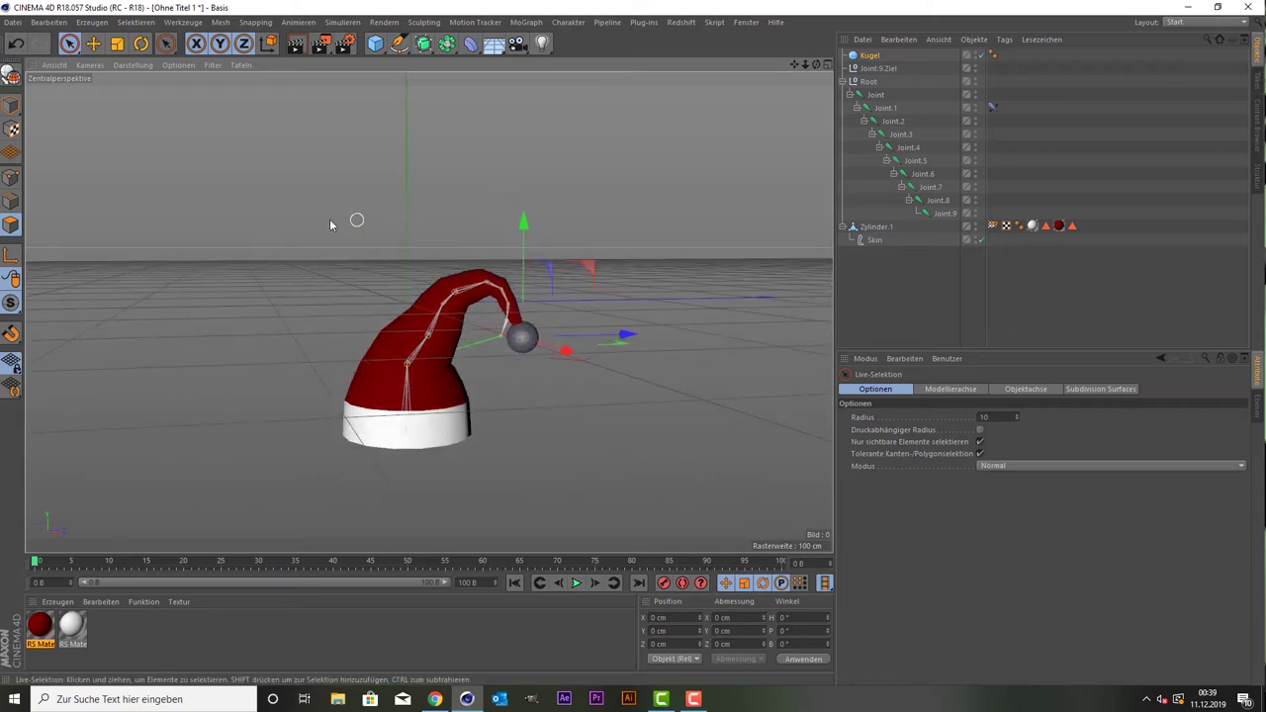
key(t)
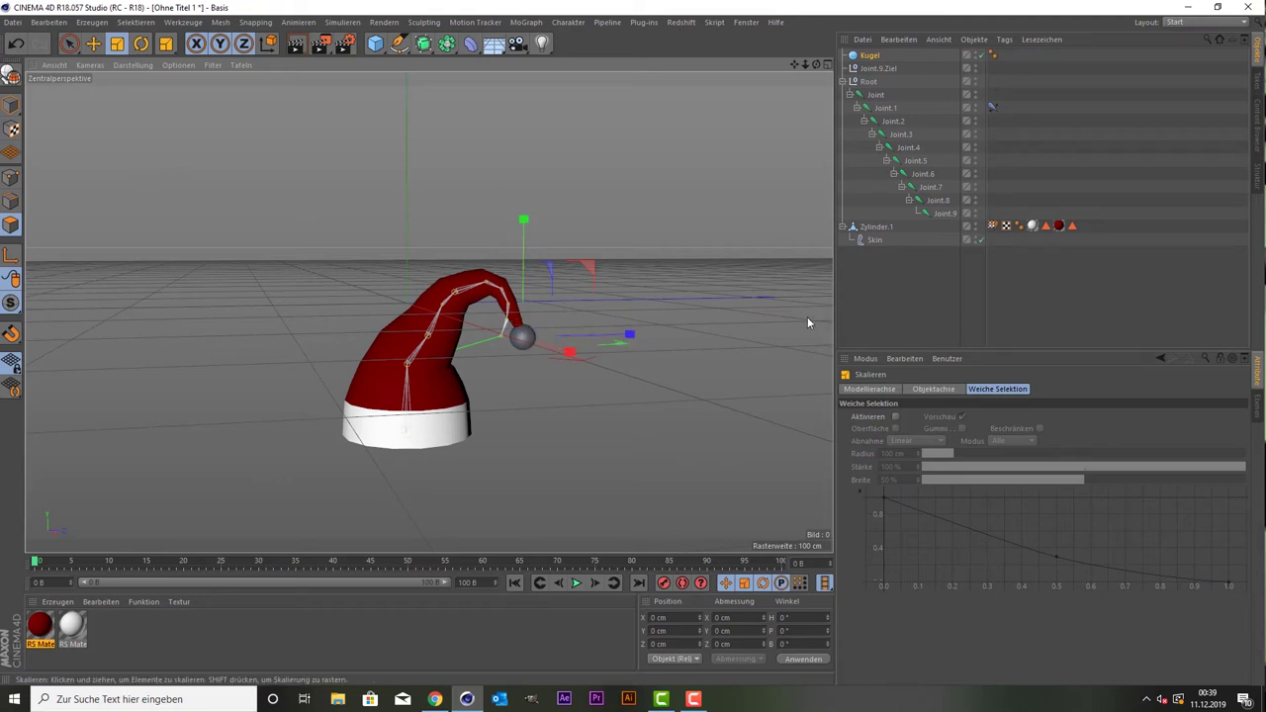
scroll(823, 336, down, 1)
click(897, 339)
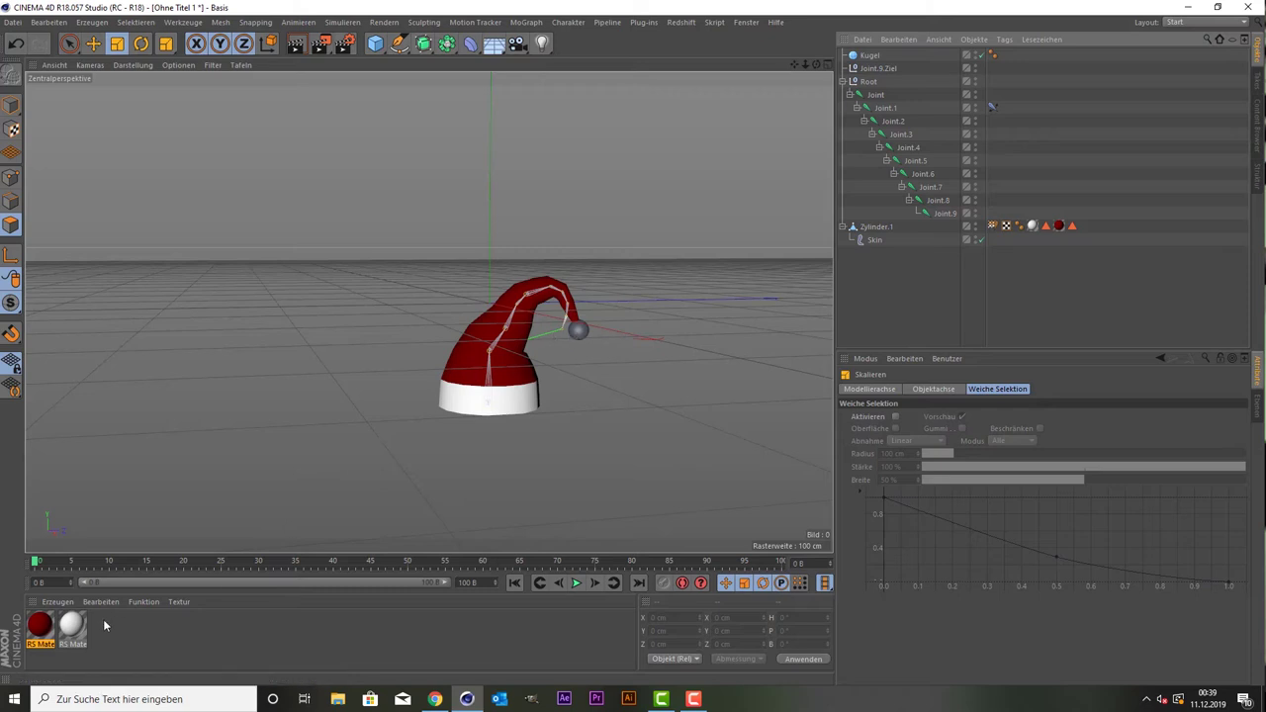
Apply the white RS Material to the Kugel sphere so the pompom shows white.
mouse_move(69, 628)
mouse_down()
mouse_move(920, 135)
mouse_move(873, 57)
mouse_up()
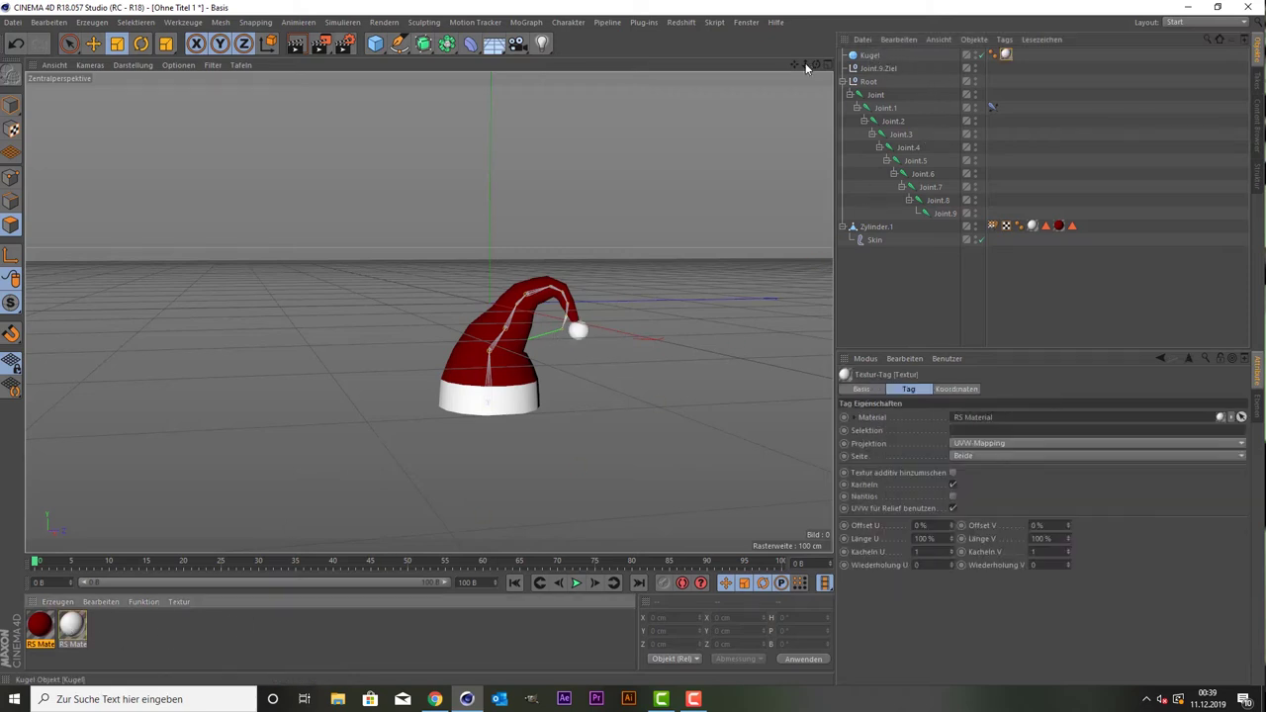
drag(797, 69, 720, 55)
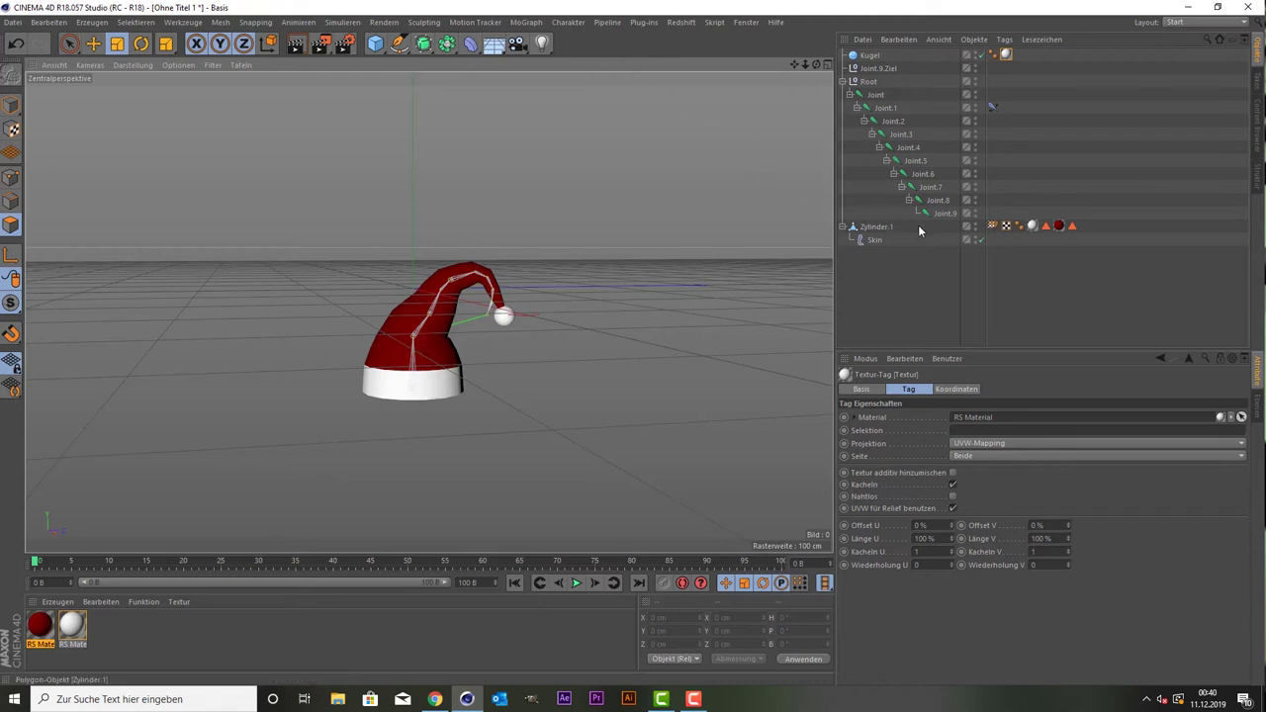
Add a Hair object to Zylinder.1 and link Polygon-Auswahl.1 so hair grows only on the brim.
click(875, 226)
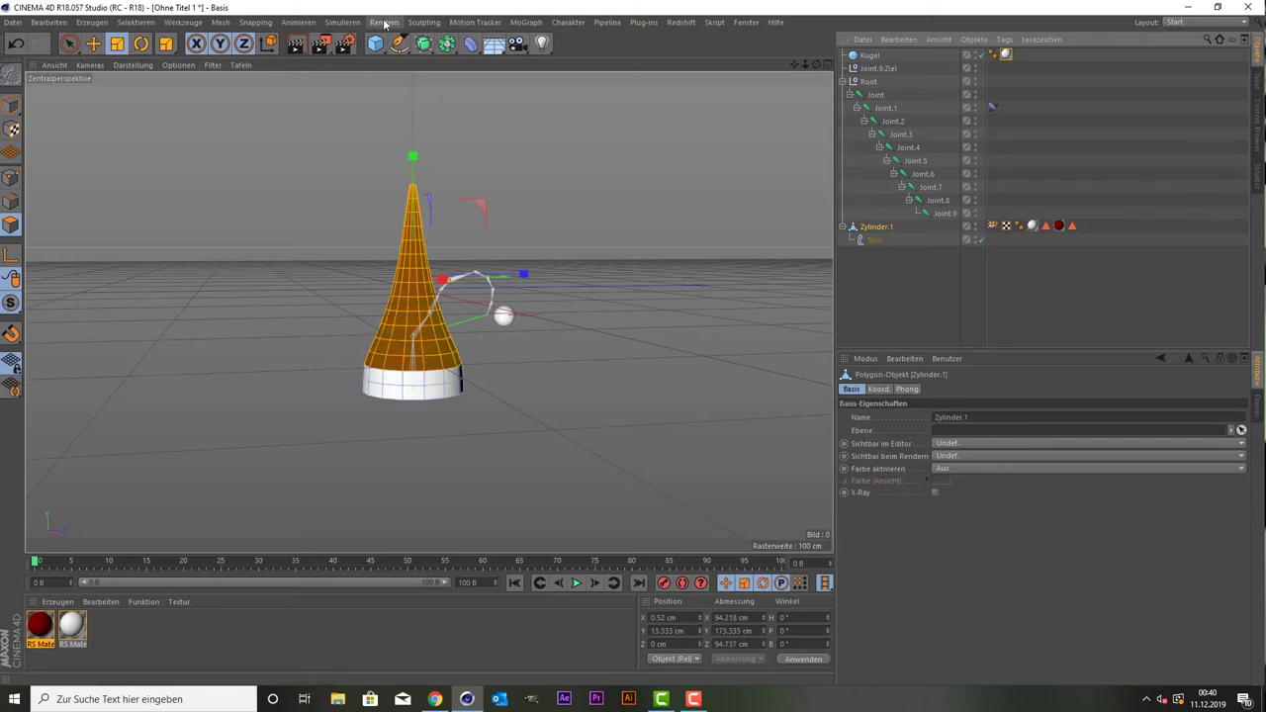
click(344, 23)
mouse_move(349, 104)
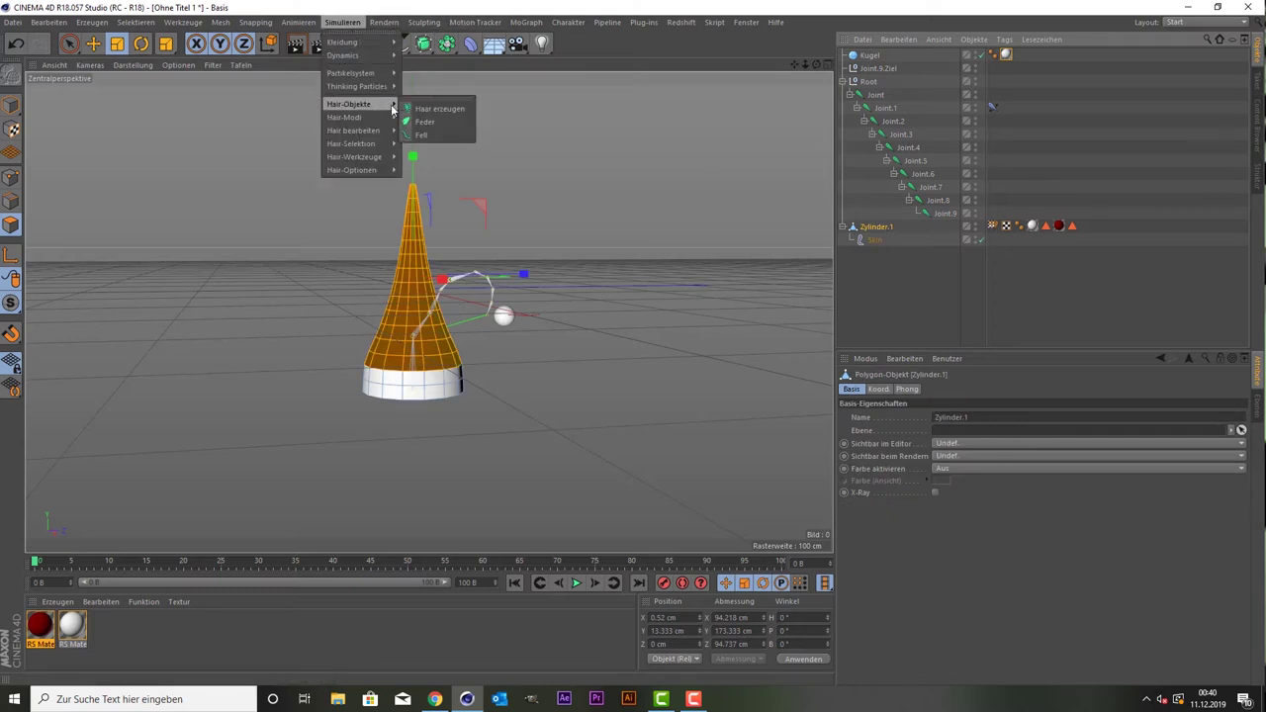
click(444, 109)
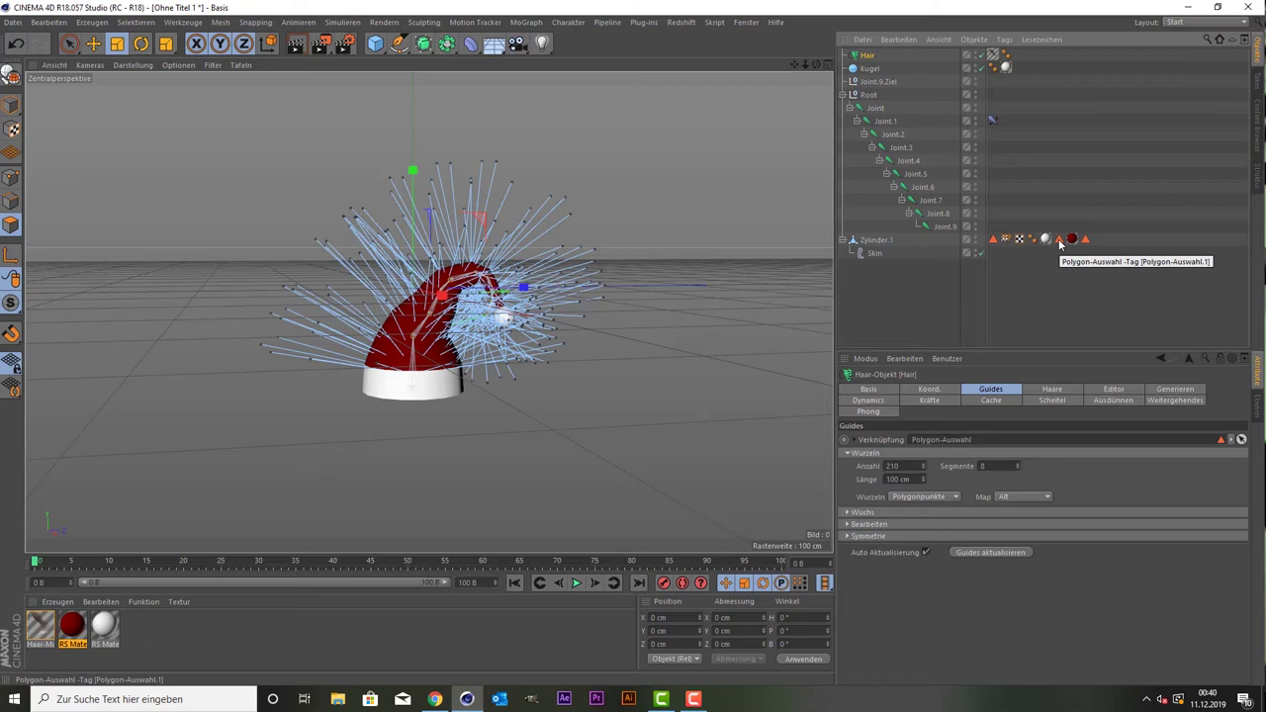
drag(1059, 240, 1000, 445)
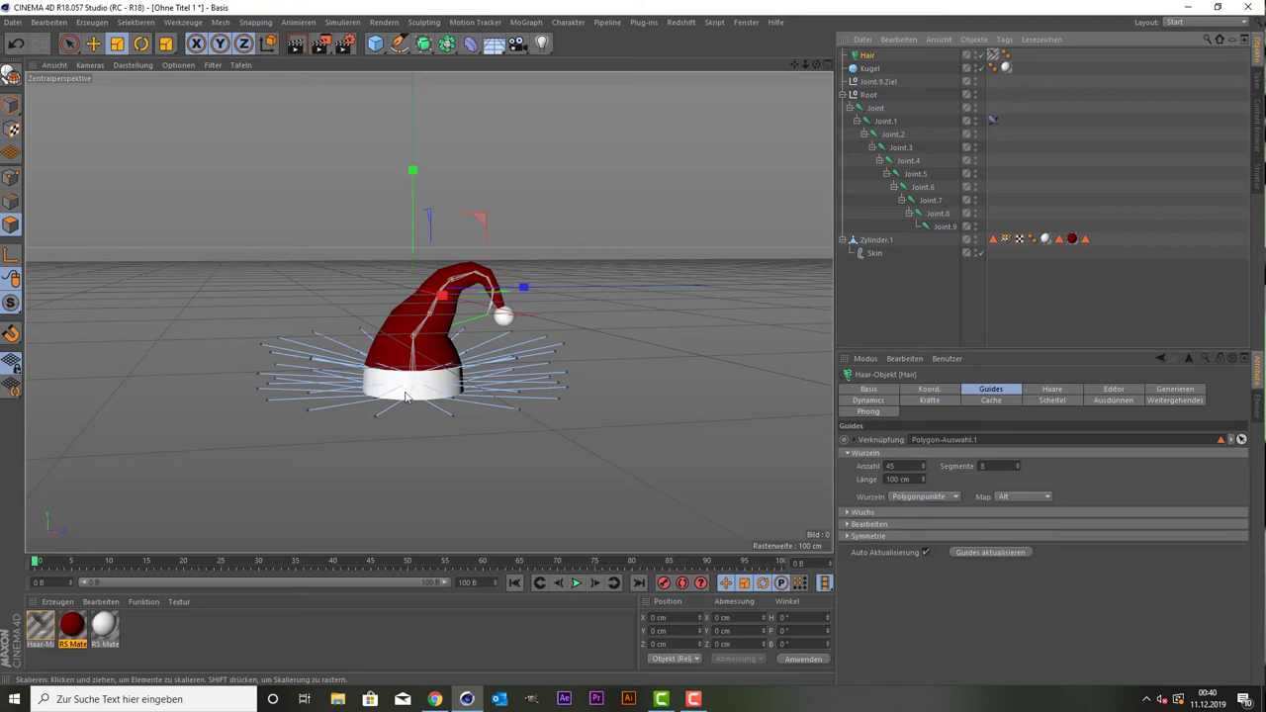
click(295, 44)
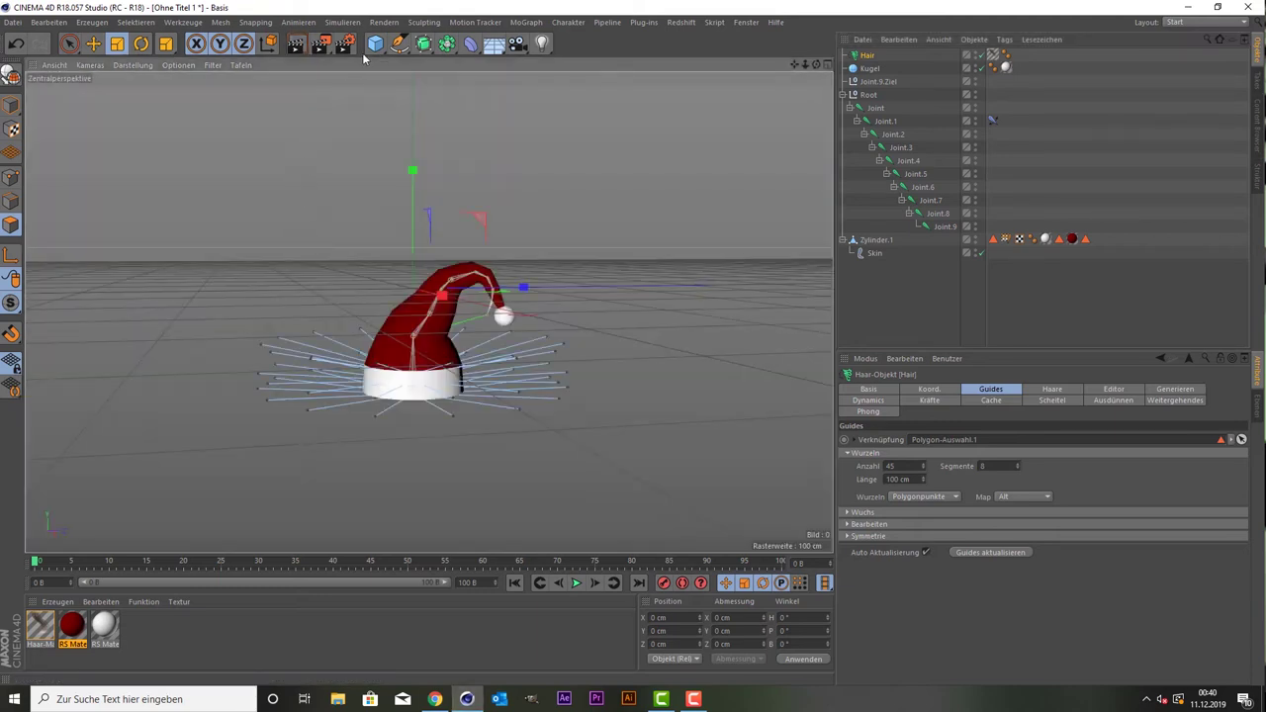
Set the renderer to Redshift in Render Settings and render a preview of the hair.
click(344, 43)
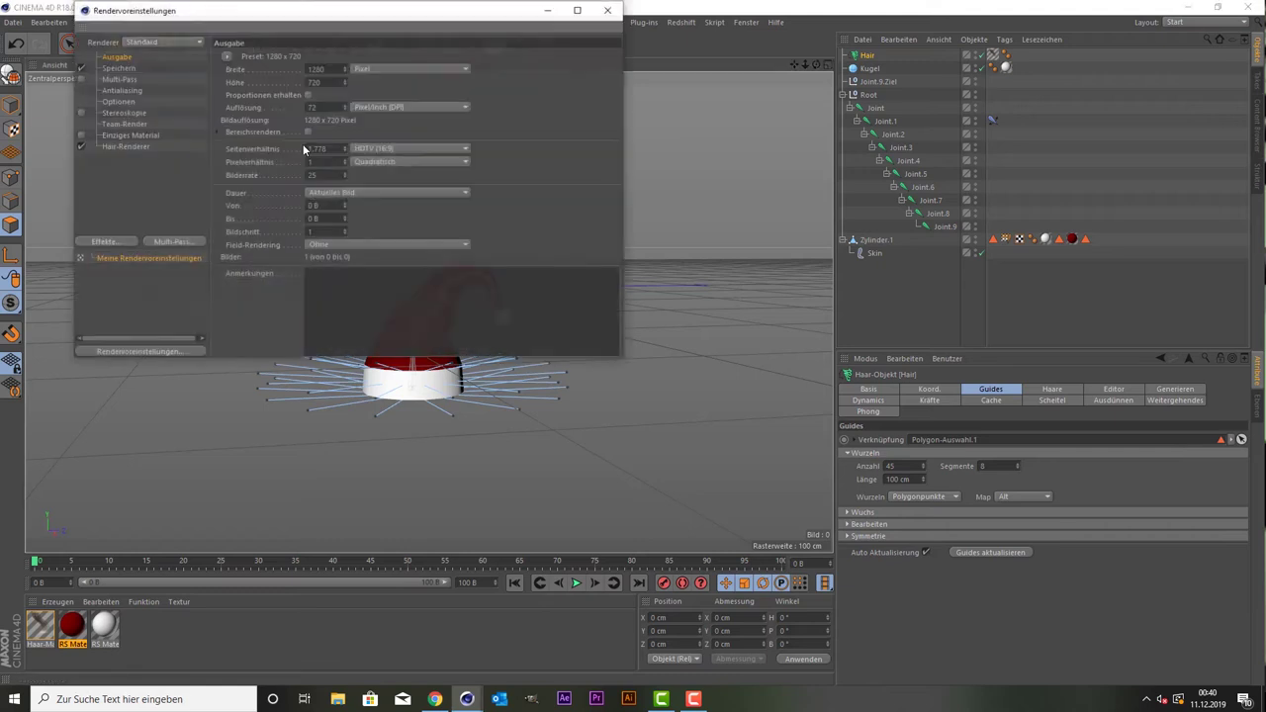
click(150, 45)
click(174, 96)
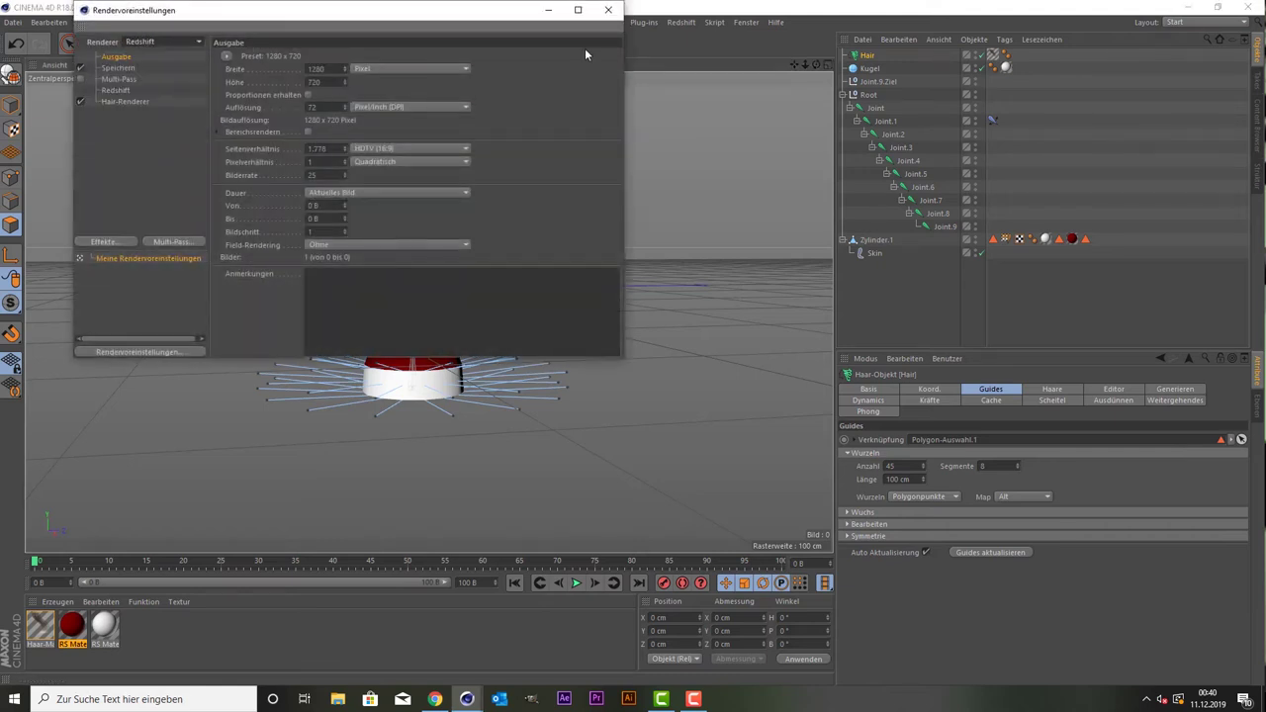
click(608, 10)
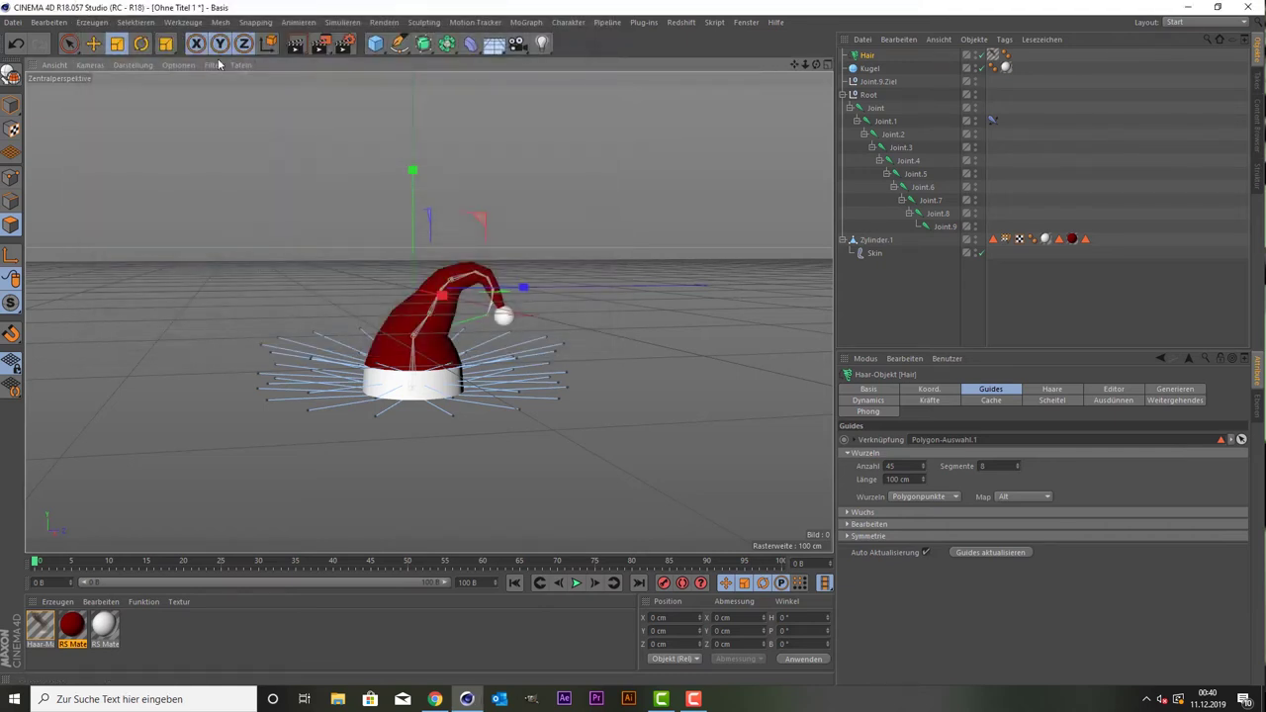
click(297, 46)
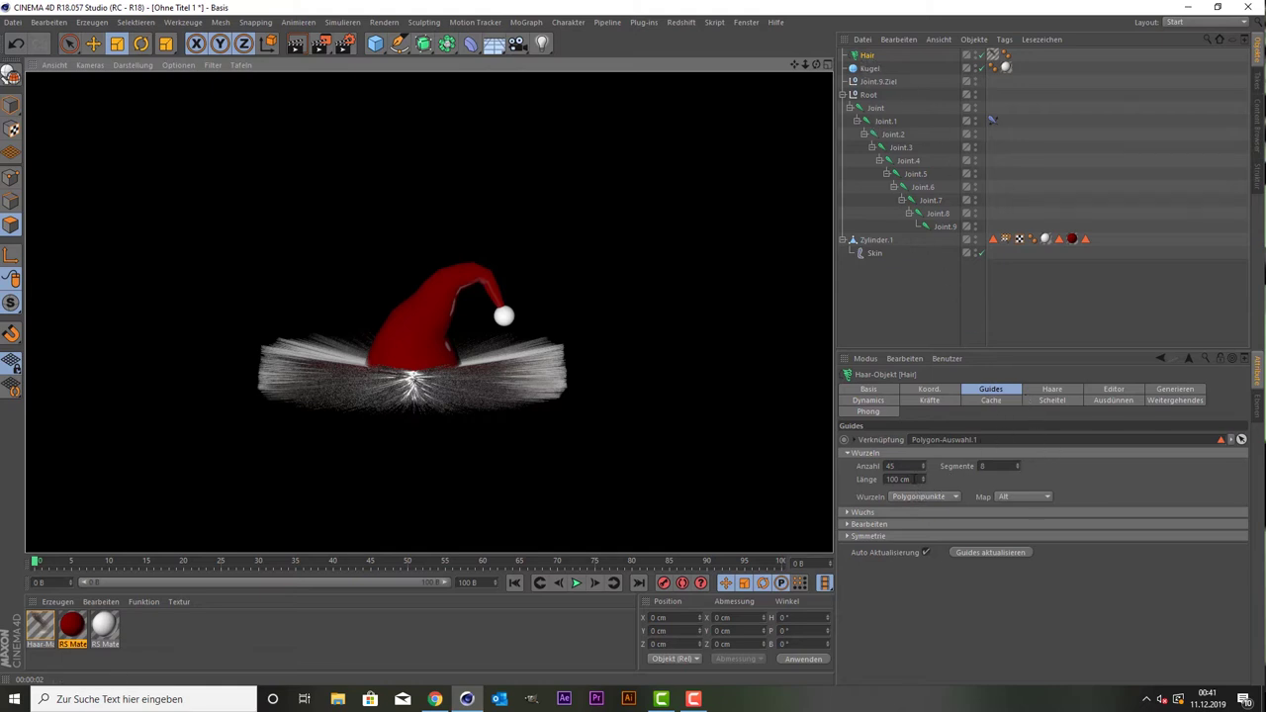
Set the hair guide length to 6 cm and re-render to check the shorter fur.
click(898, 479)
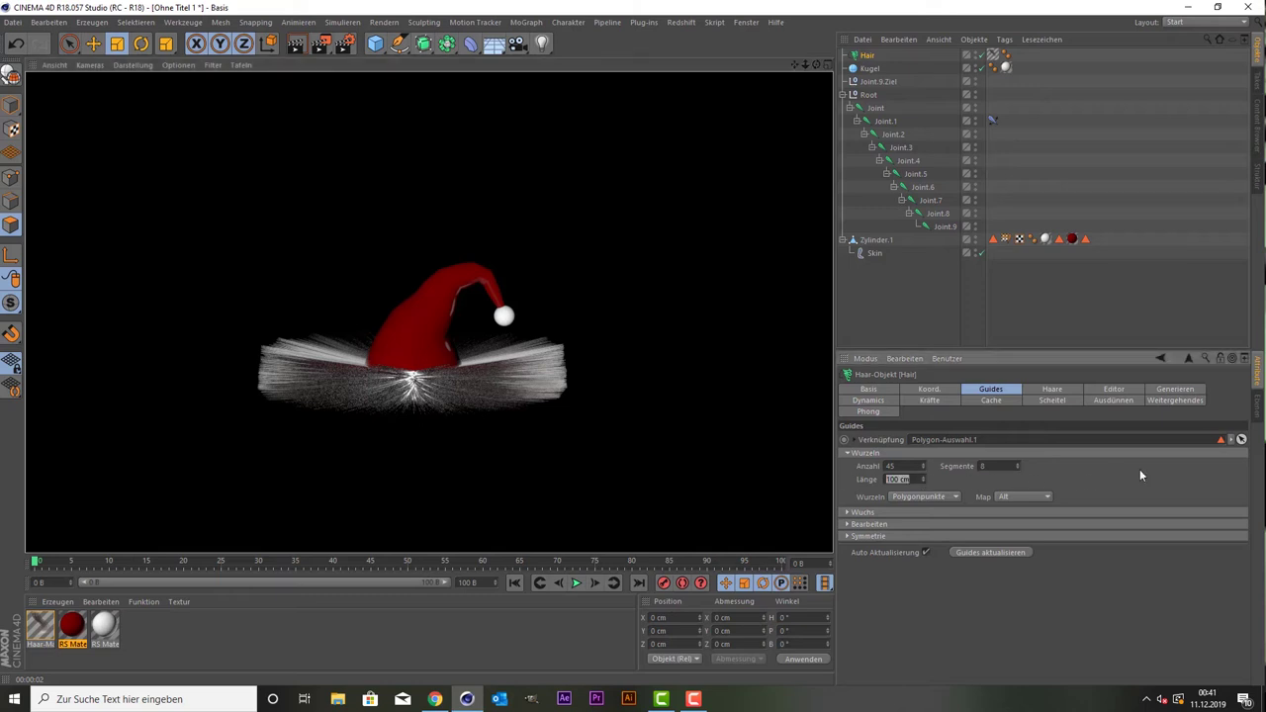
text(6)
key(Return)
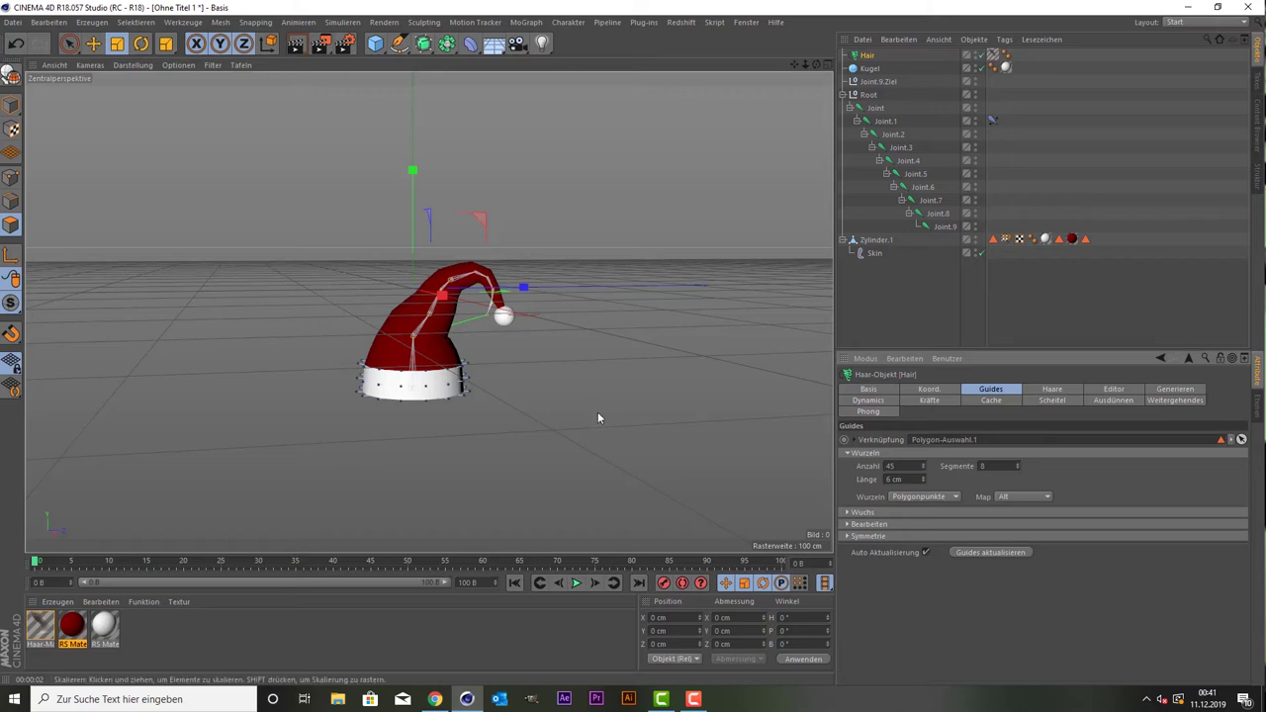
click(296, 46)
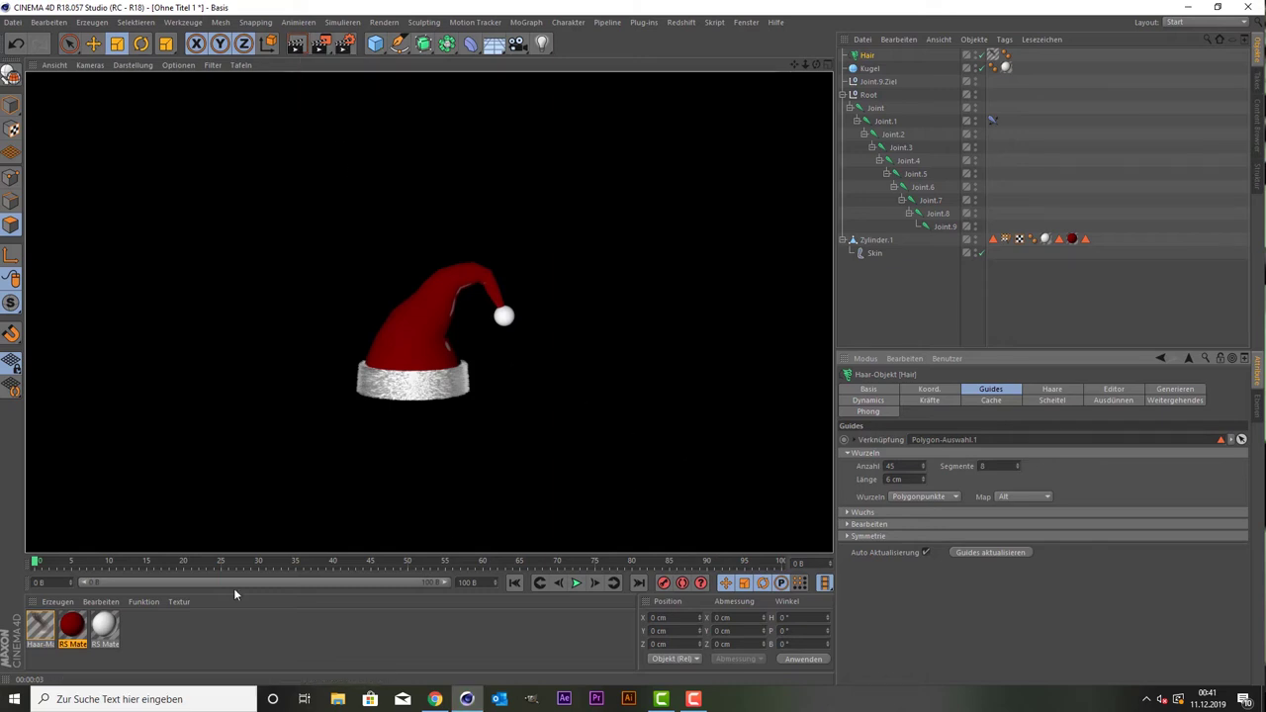
click(40, 633)
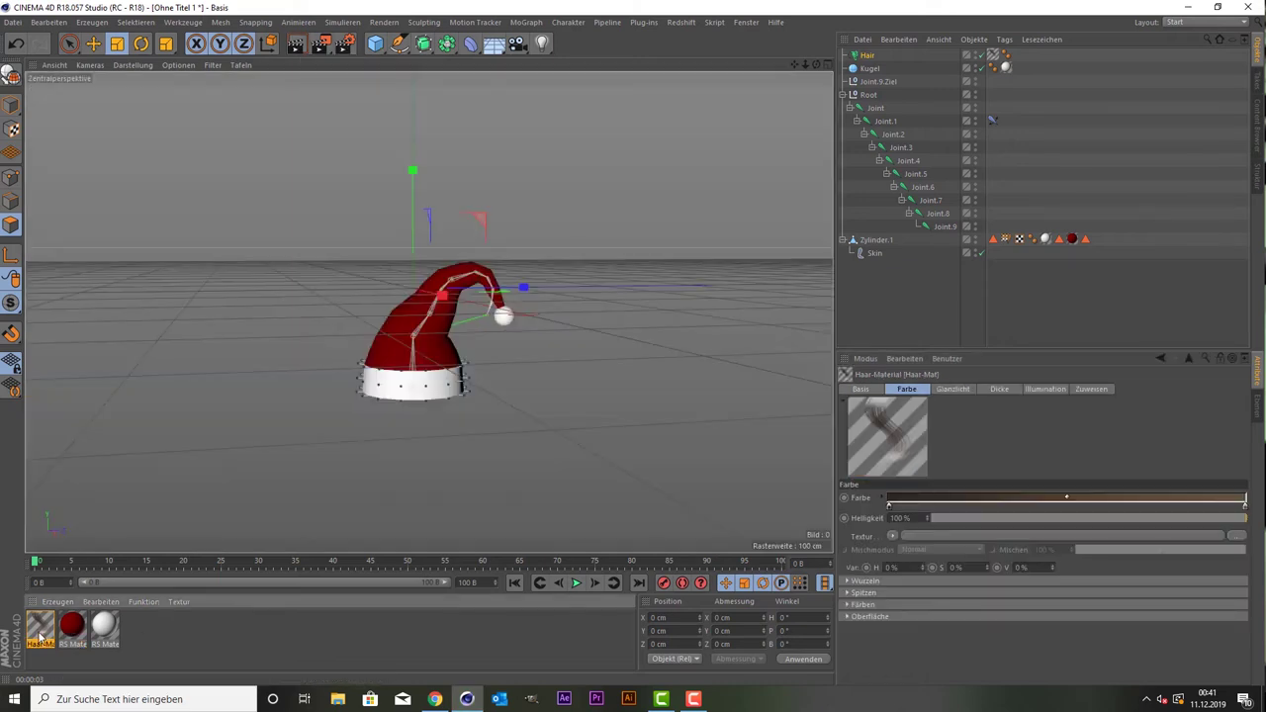
Set the bright end of Haar-Mat's Farbe gradient to pure white.
double_click(39, 633)
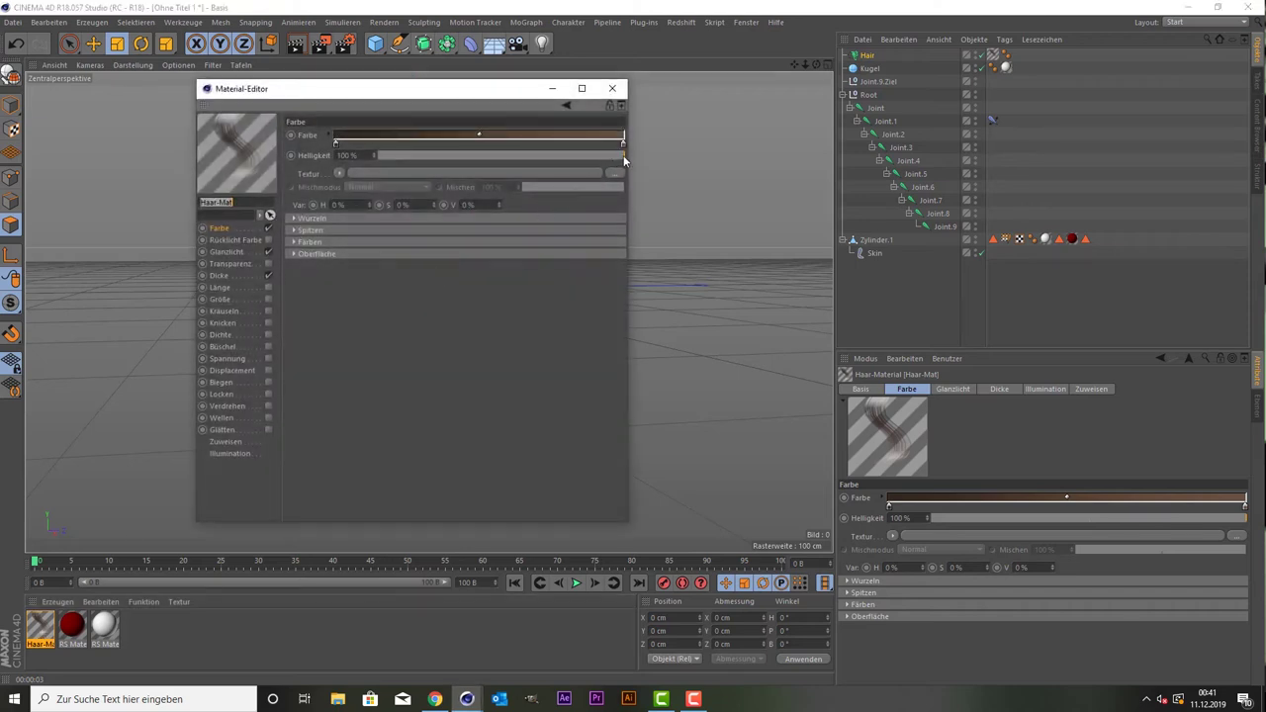
drag(442, 94, 646, 94)
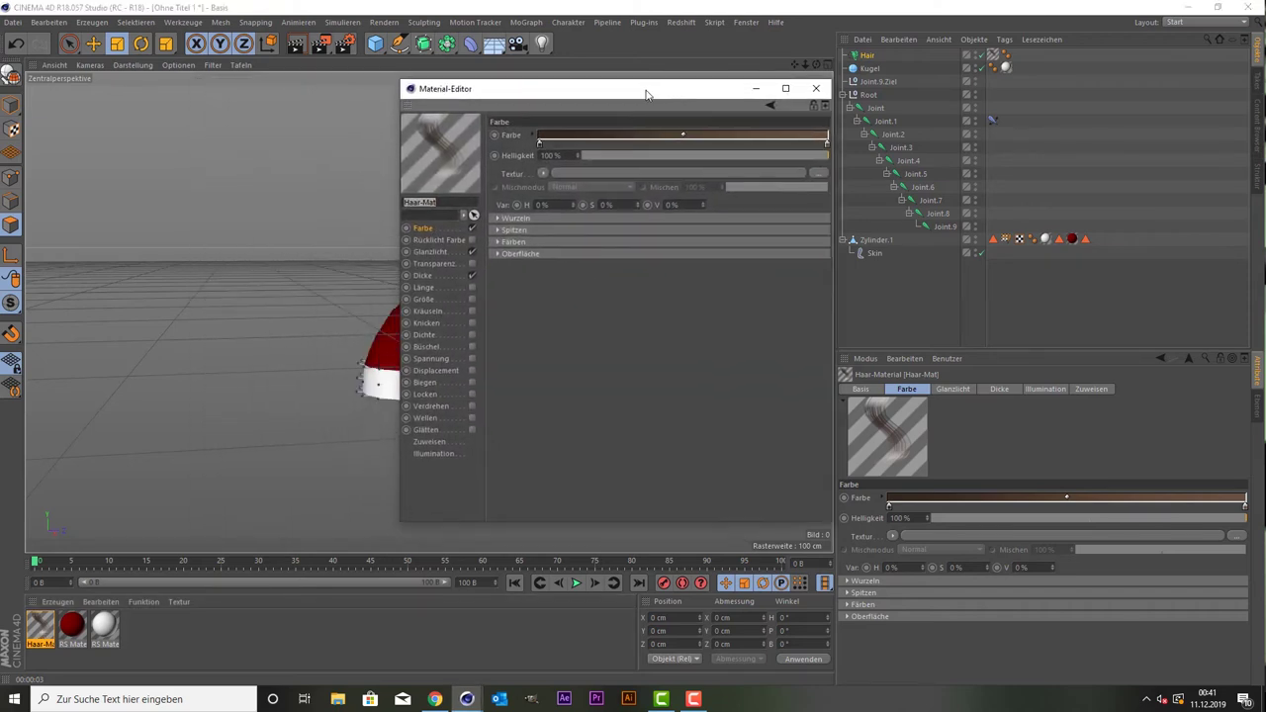
click(826, 146)
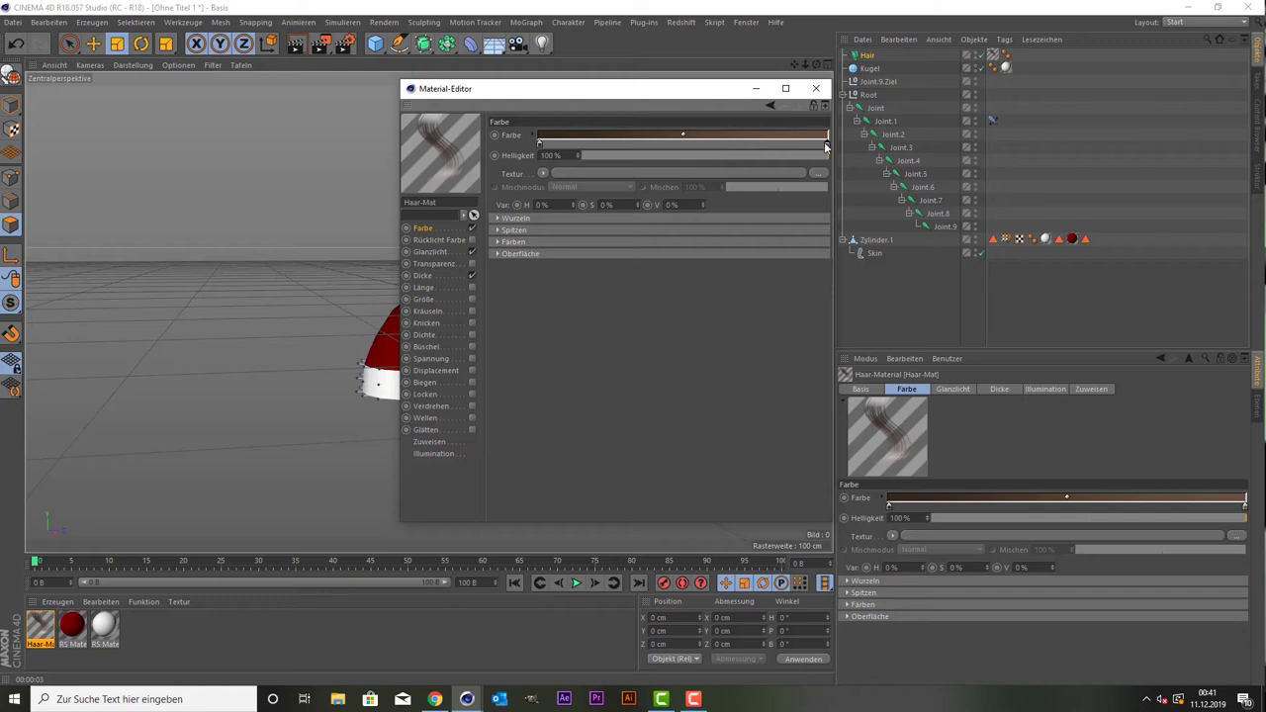
double_click(826, 144)
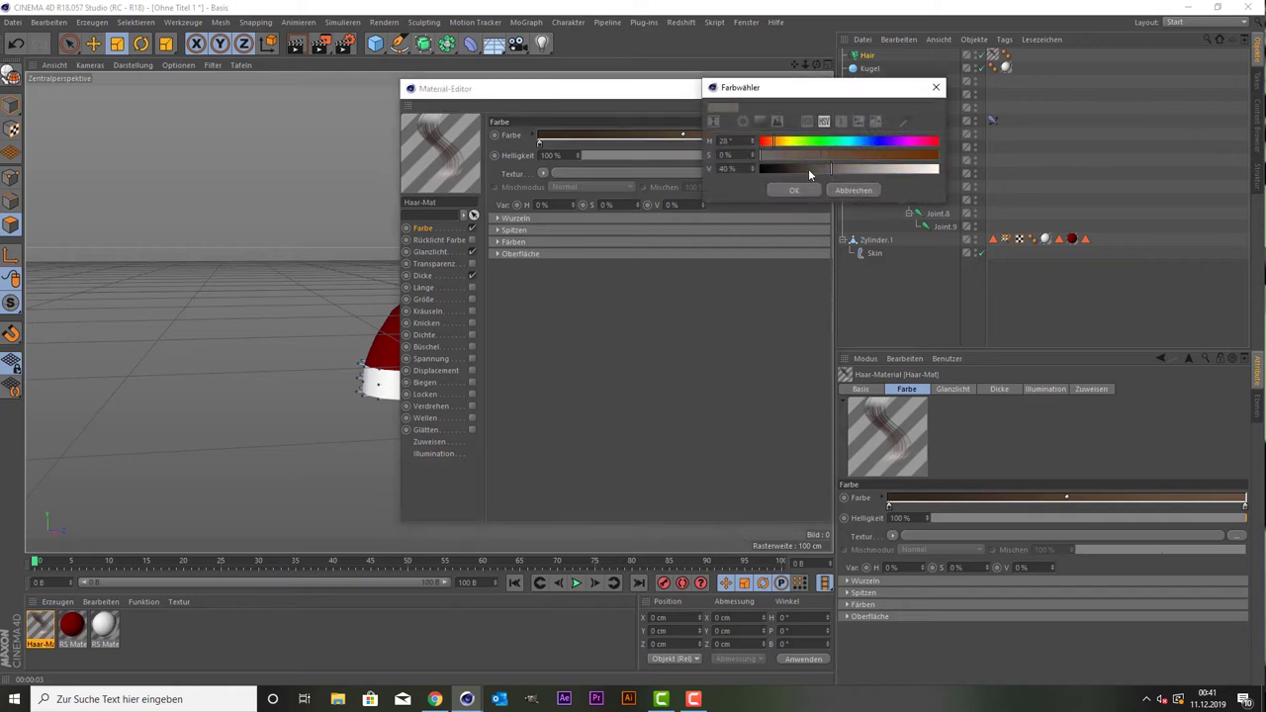
drag(808, 172, 937, 169)
click(797, 191)
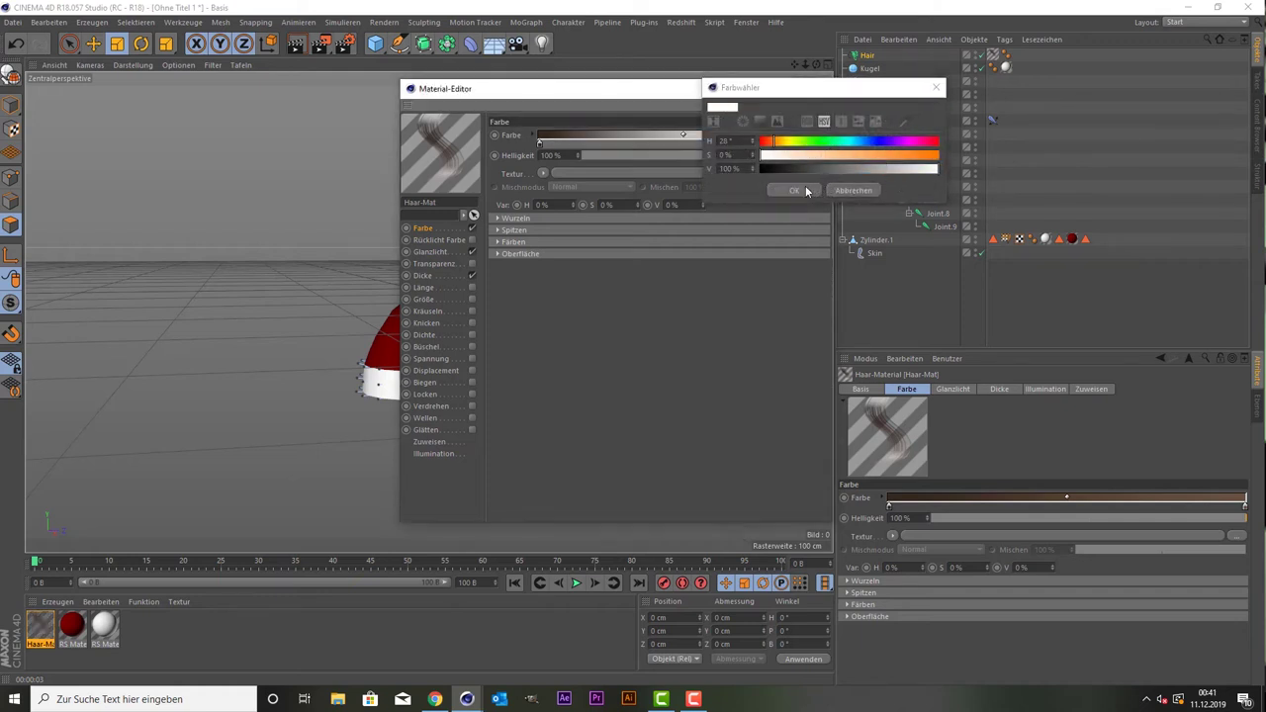
click(806, 191)
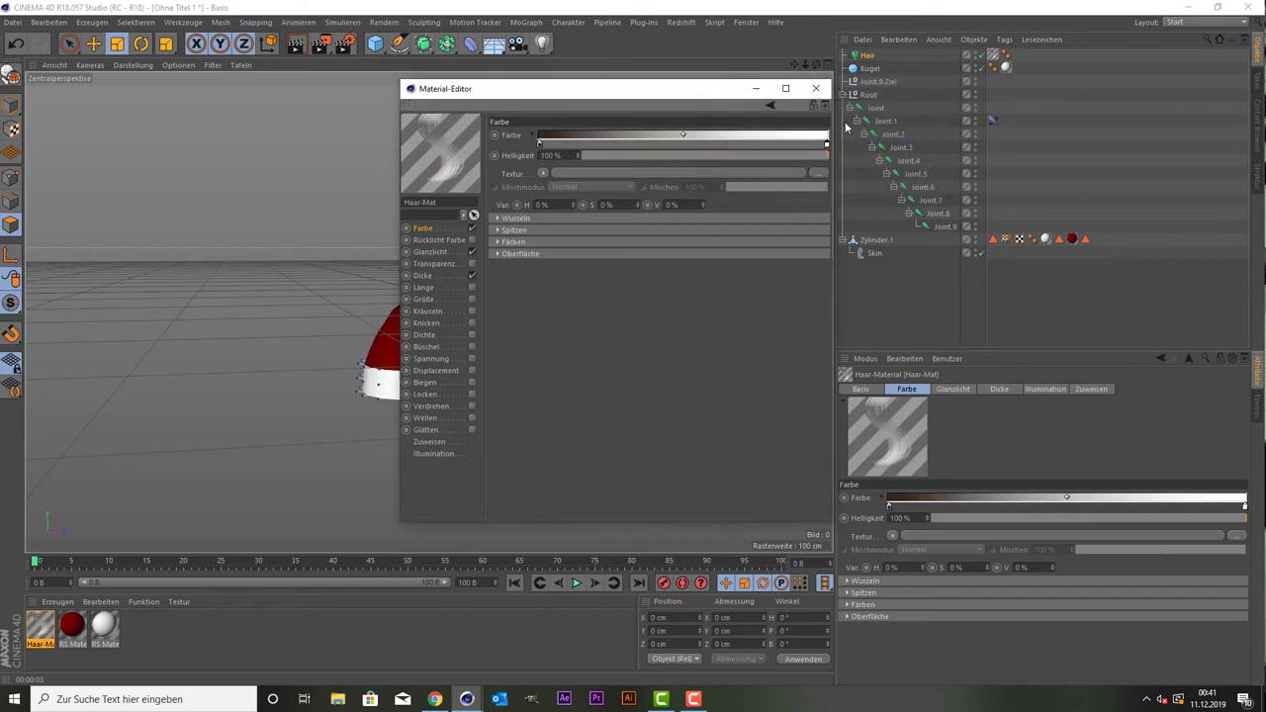
Enable the Kräuseln, Knicken, Büschel and Biegen channels on the hair material.
click(471, 311)
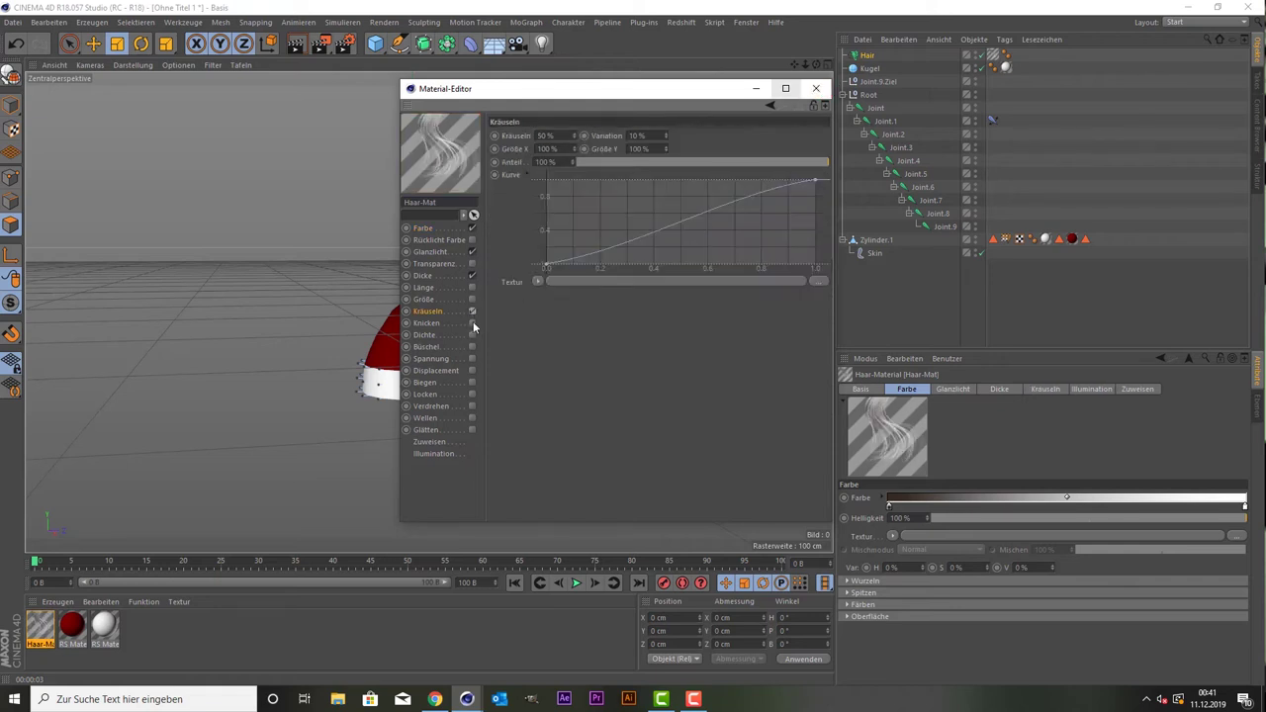
click(473, 323)
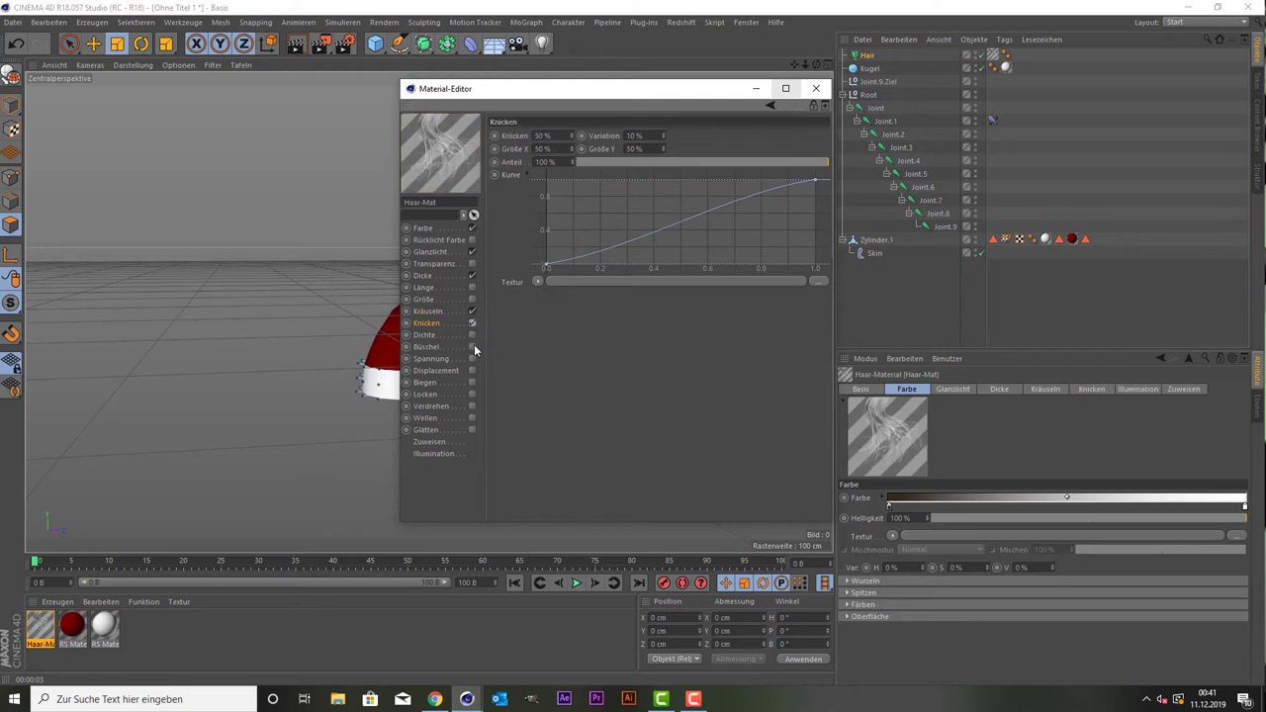
click(473, 346)
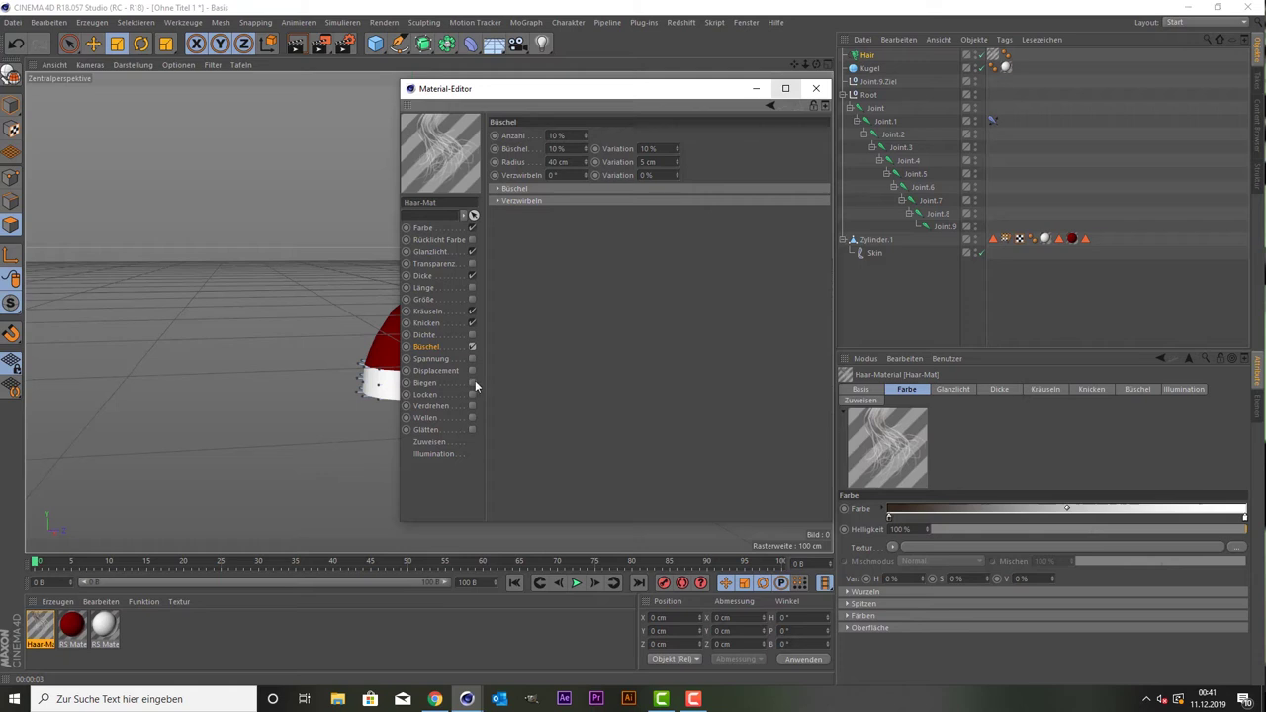
click(473, 382)
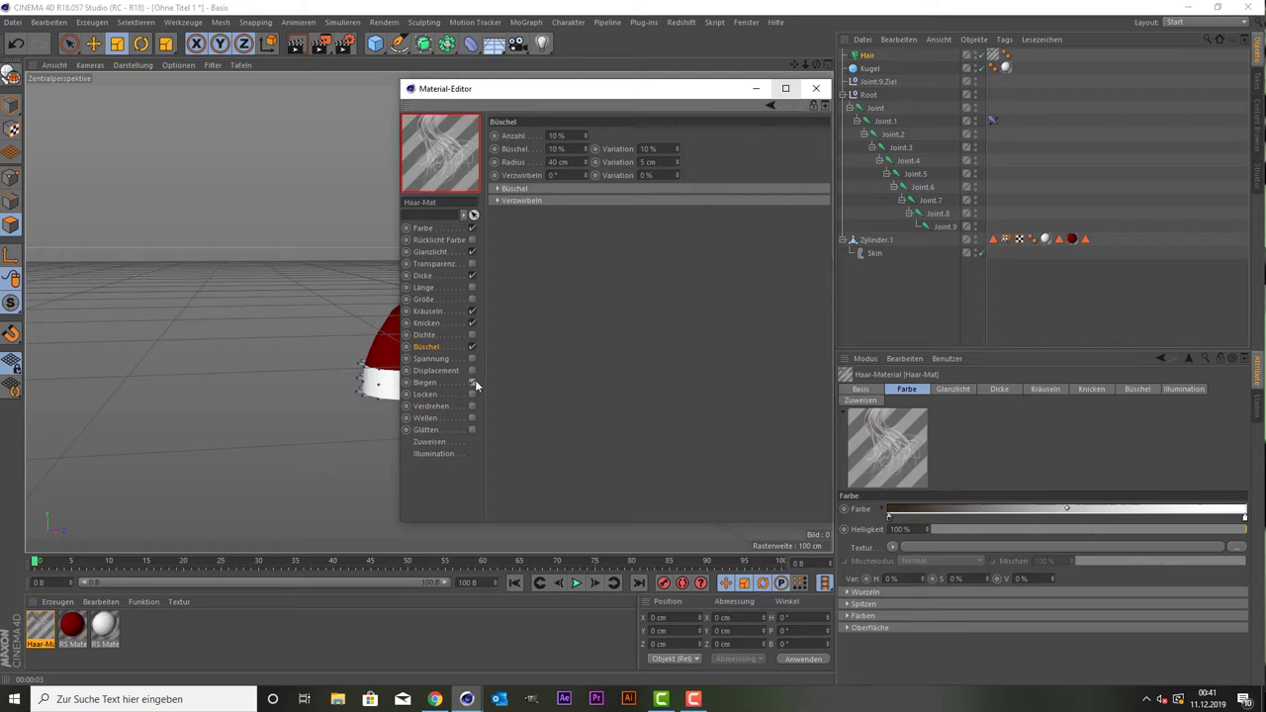
click(815, 88)
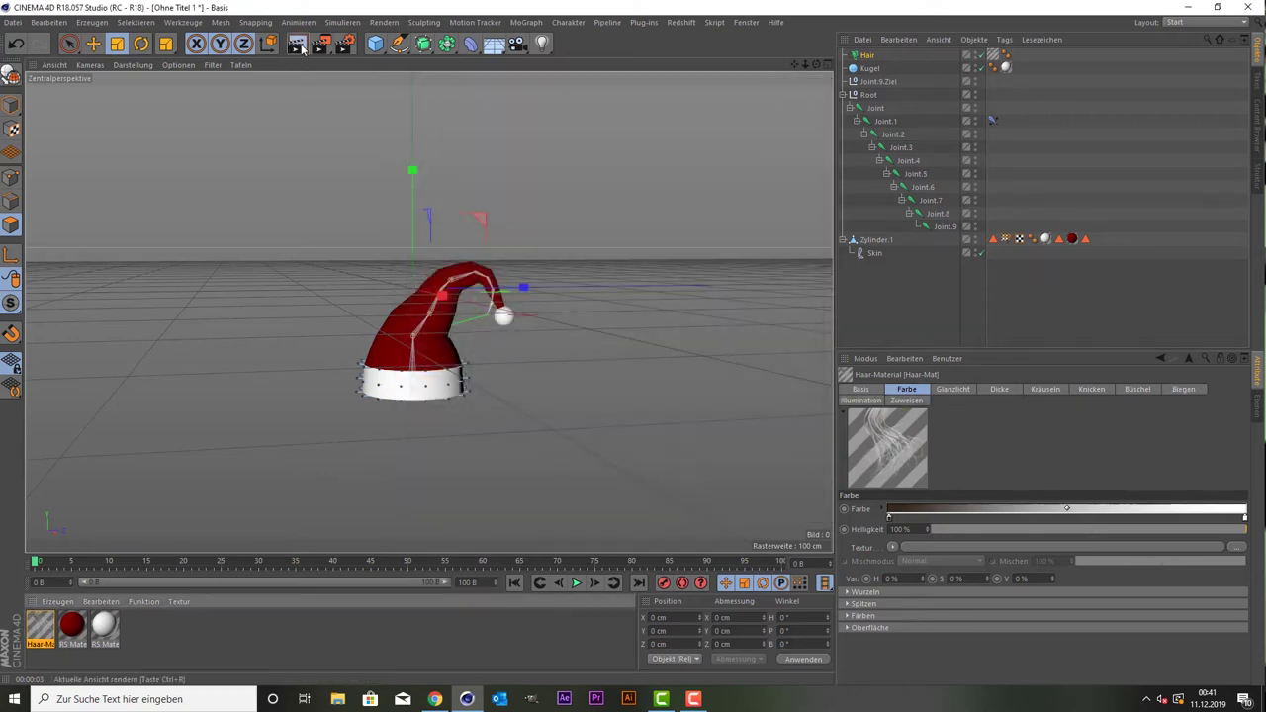
Render the viewport to check the fluffy white fur on the brim, then open the Simulieren menu.
click(302, 50)
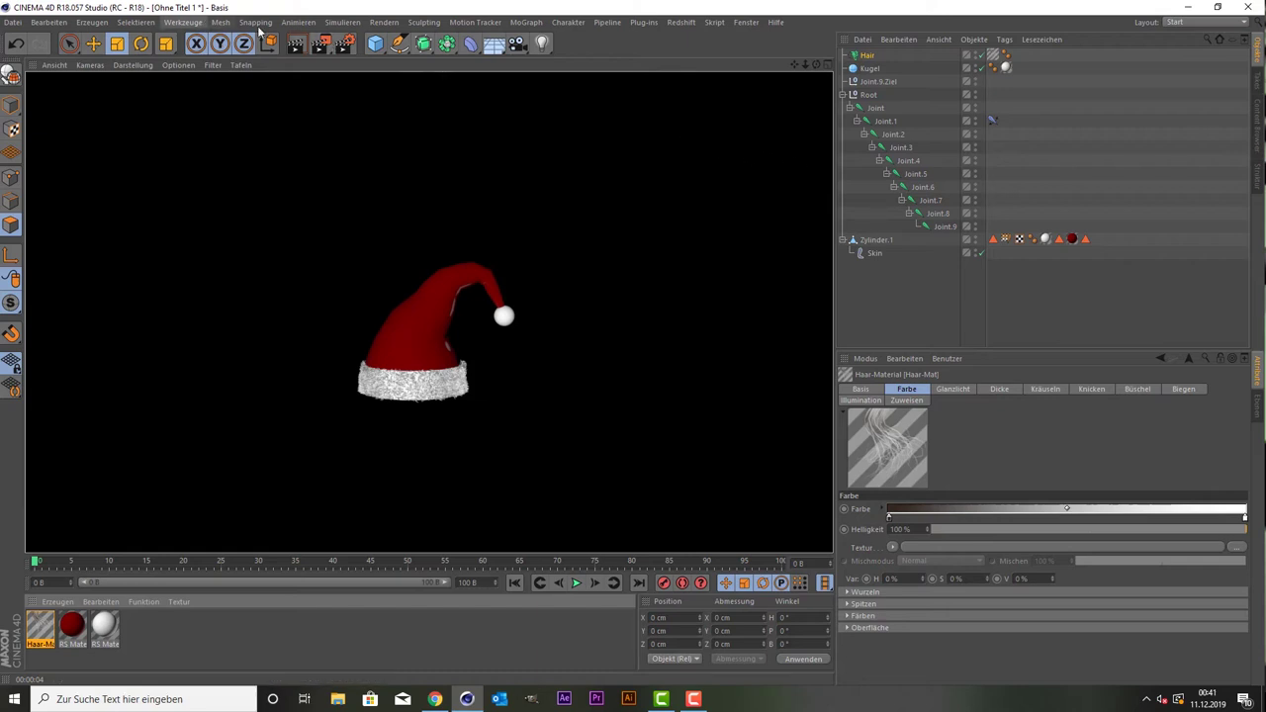
click(300, 23)
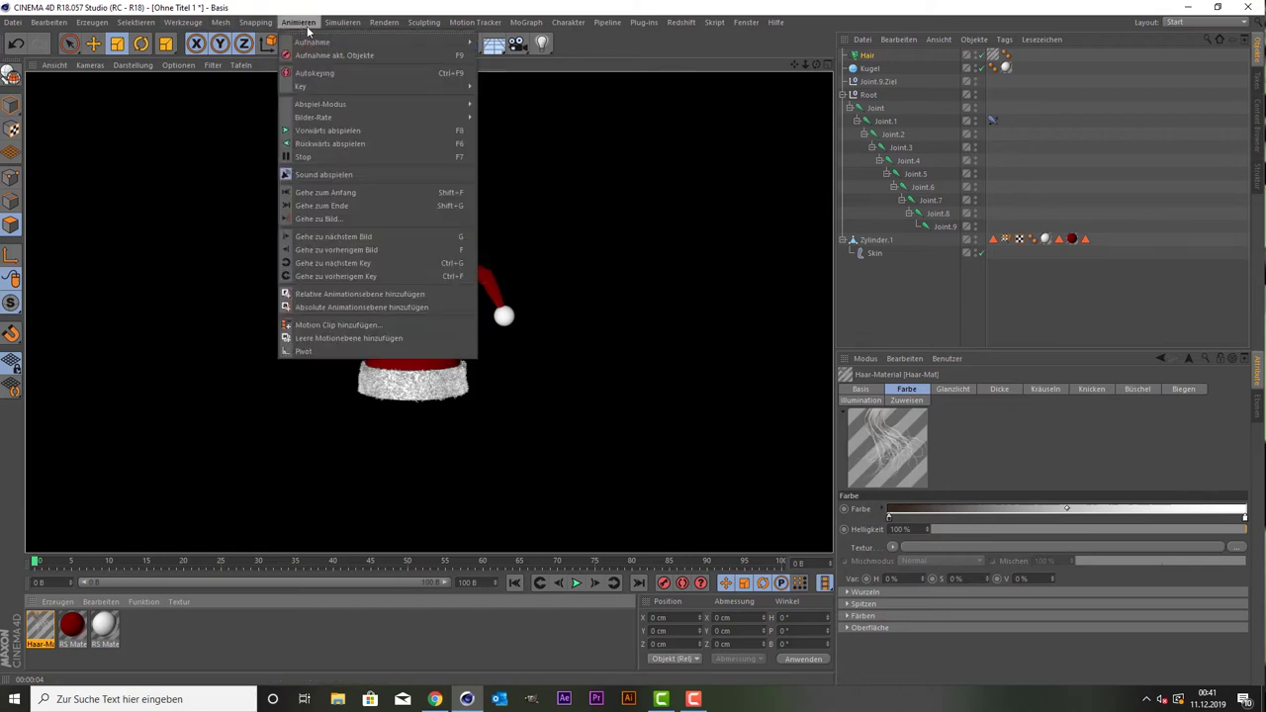
mouse_move(349, 104)
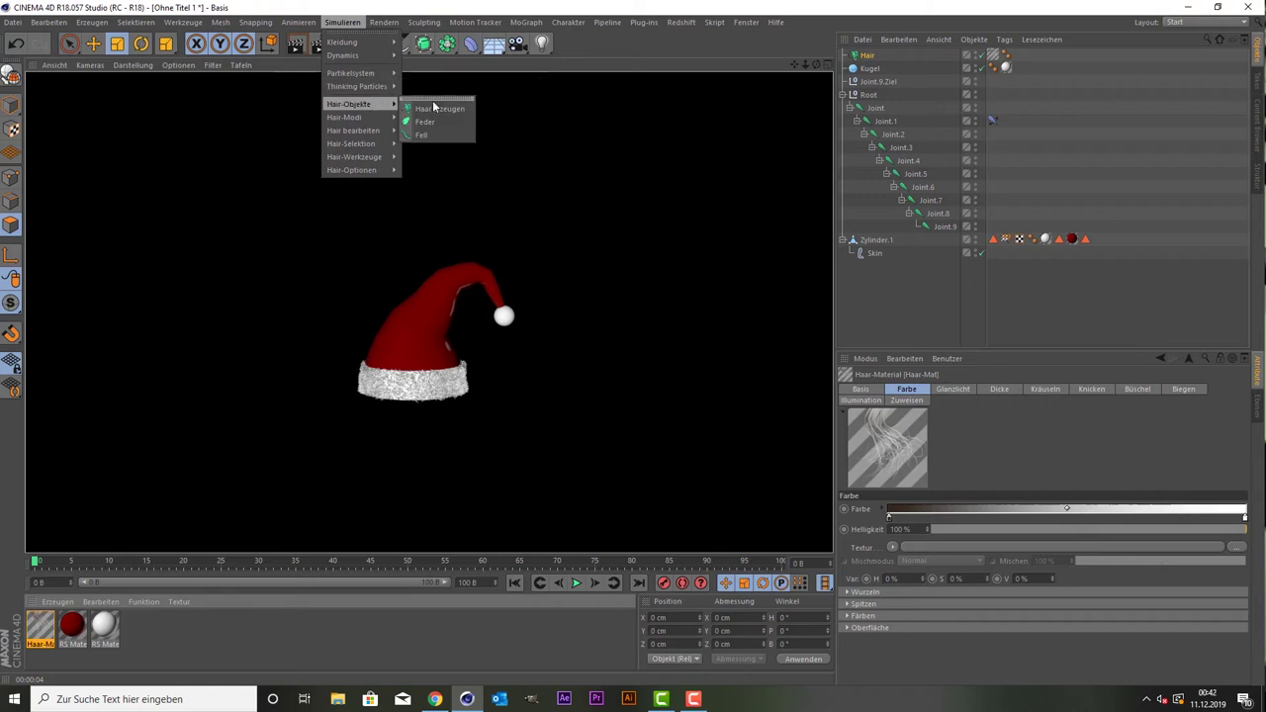
Undo an accidental hair object, then add Hair to the selected Kugel pompom sphere.
click(433, 107)
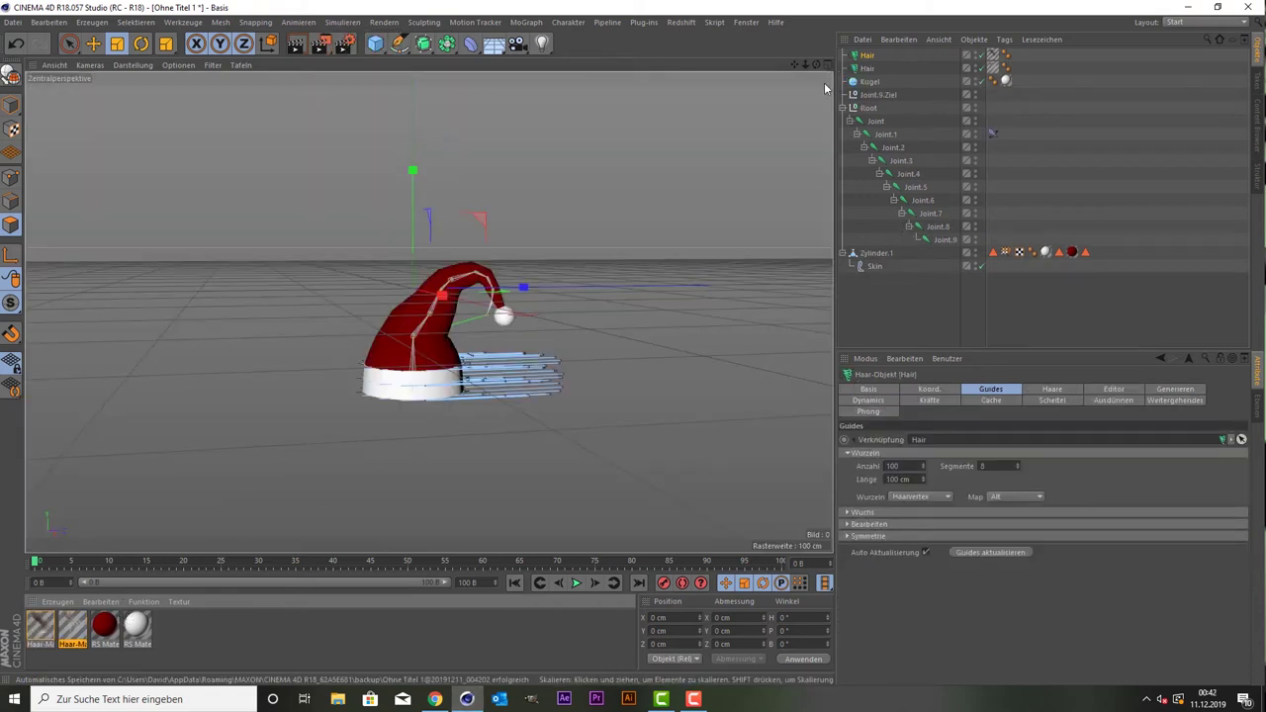
key(ctrl+z)
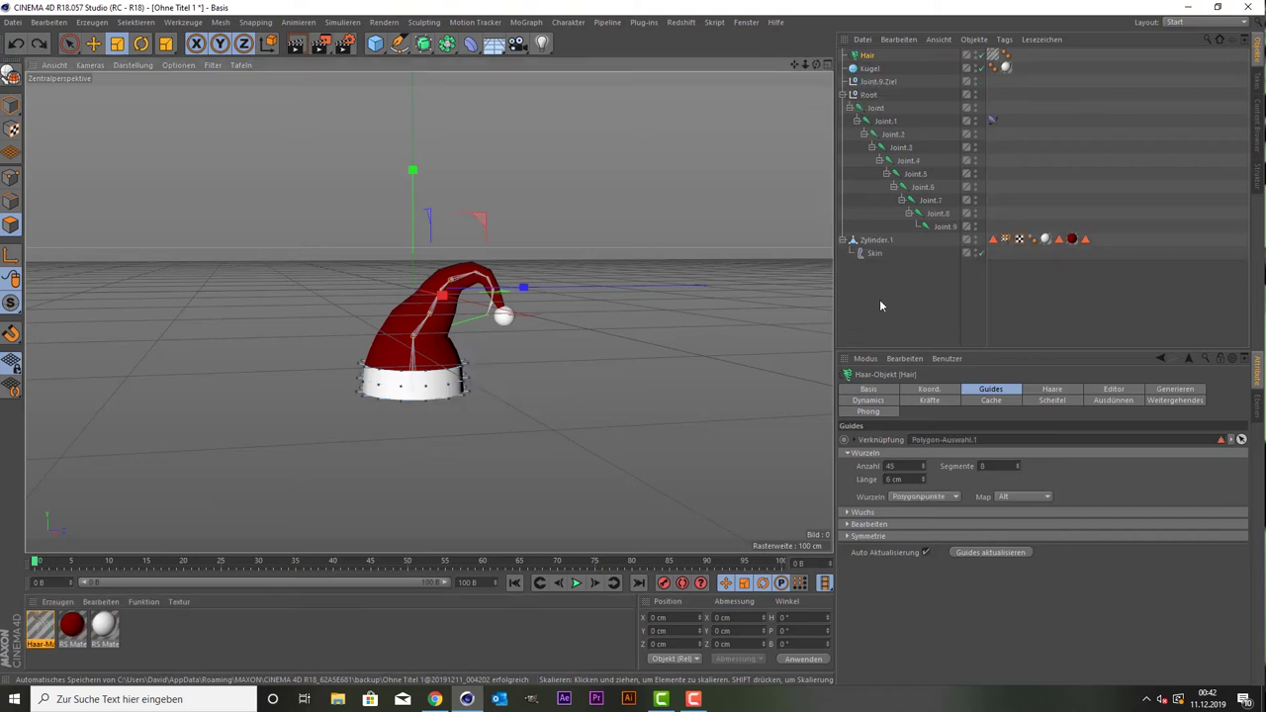
click(870, 68)
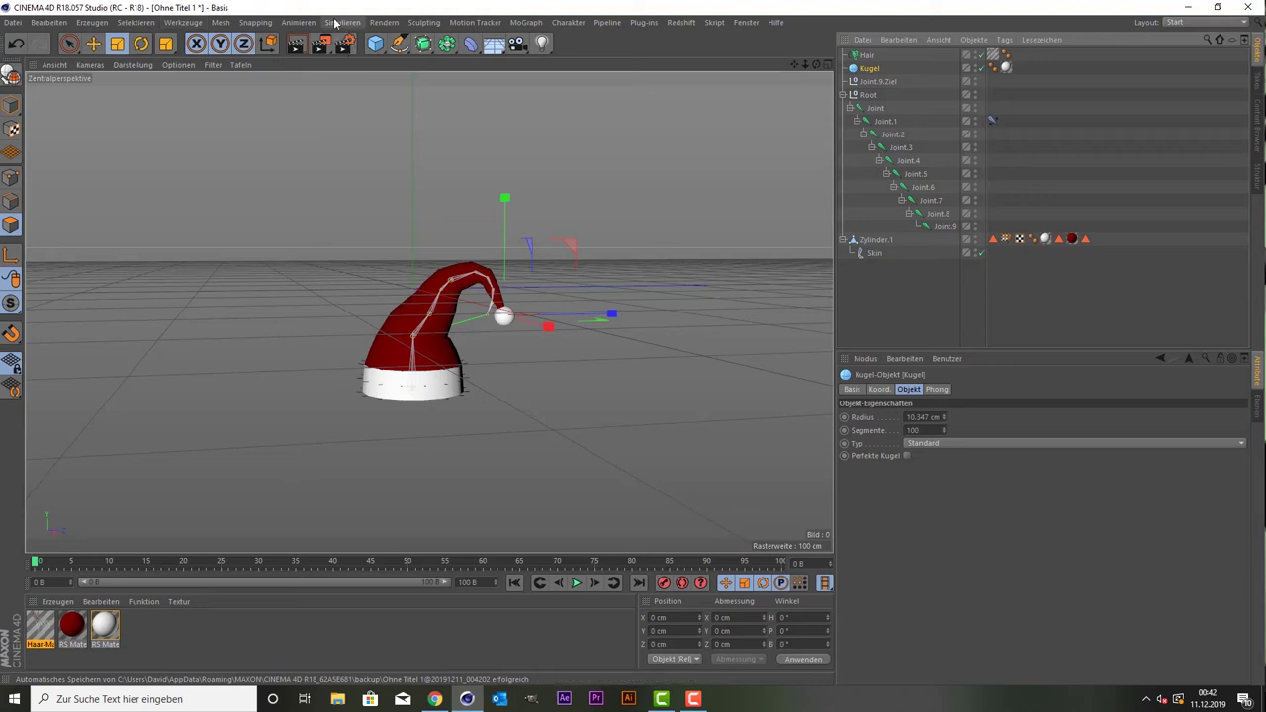
click(298, 21)
mouse_move(342, 22)
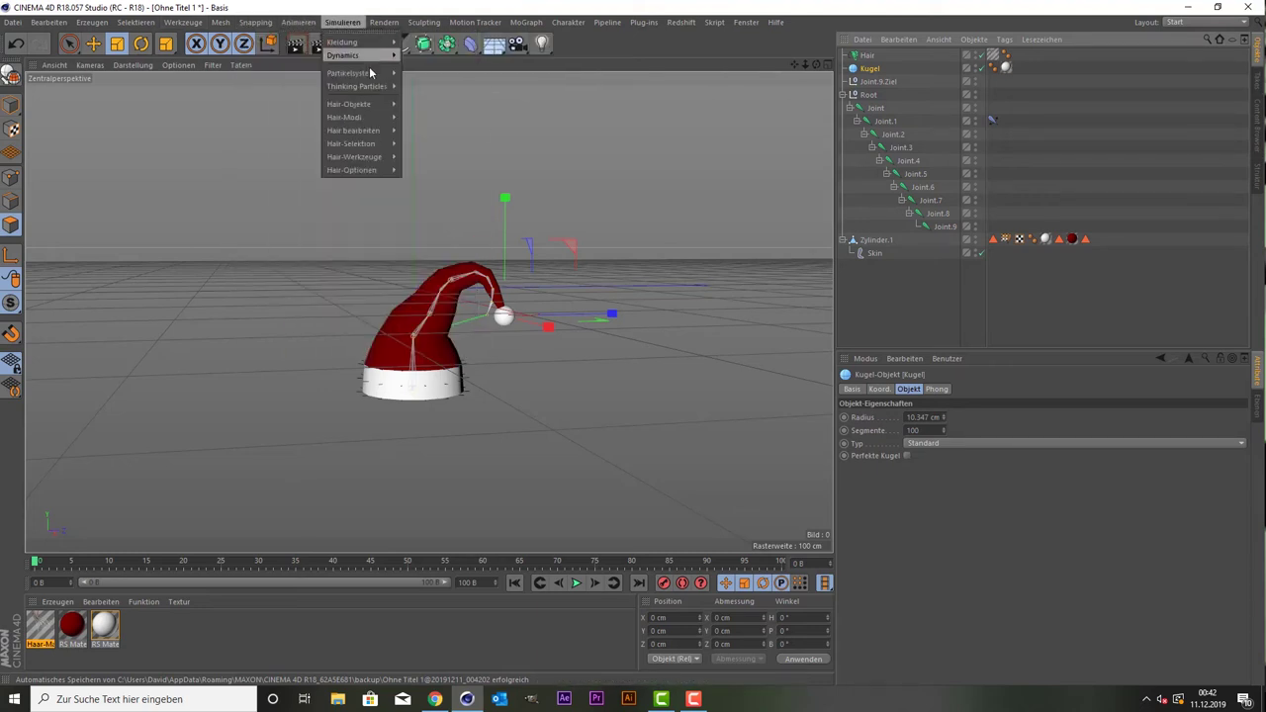
mouse_move(349, 104)
click(423, 104)
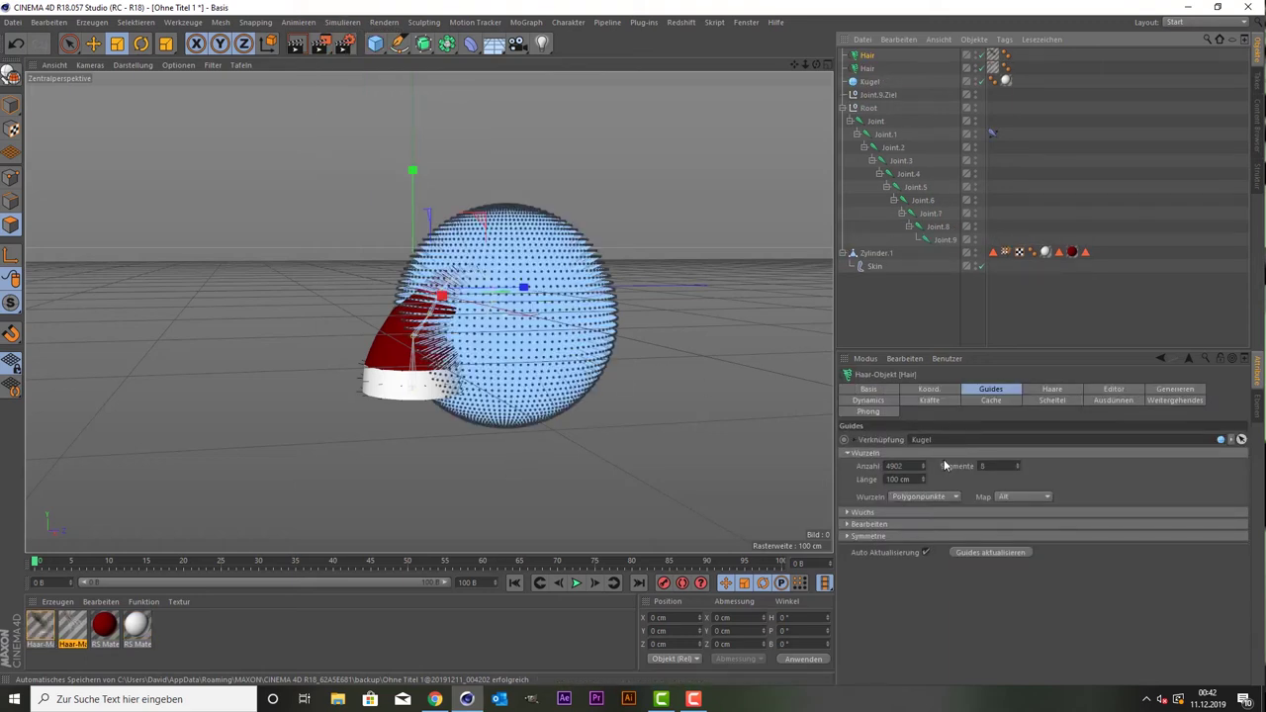
Set the pompom hair to 45 guides with a length of 6, then deselect.
double_click(894, 466)
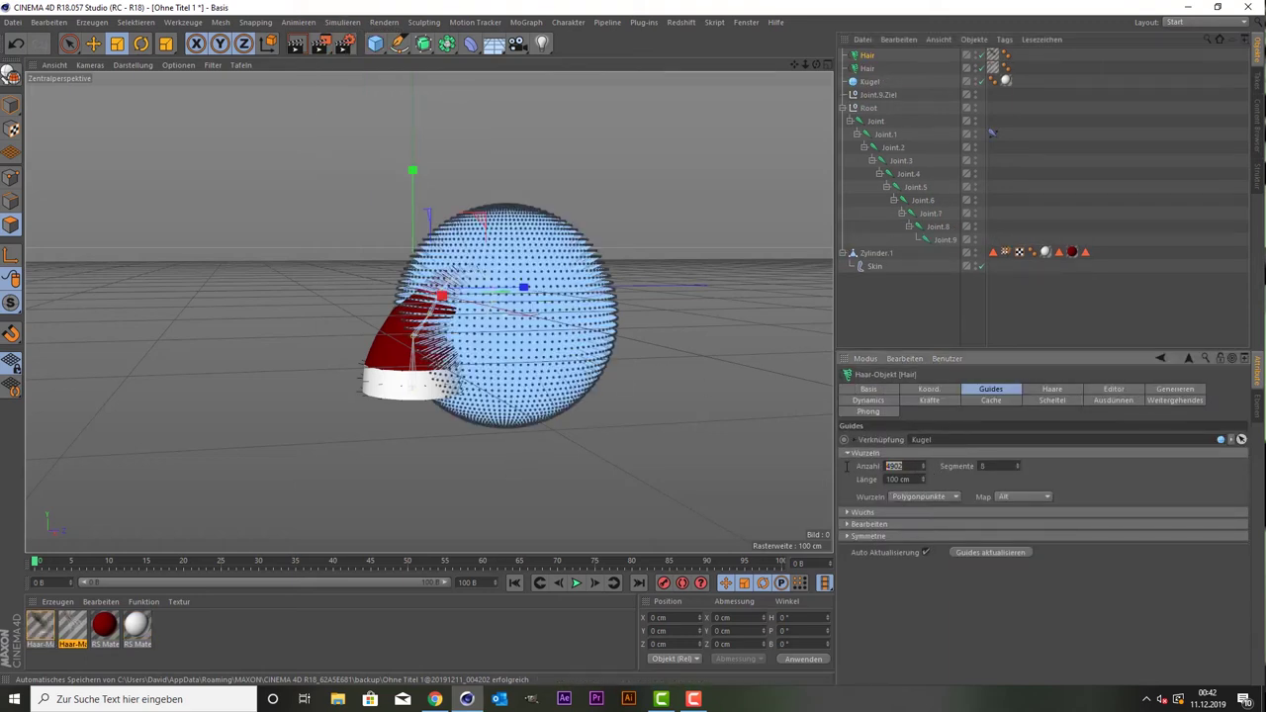
text(45)
key(Return)
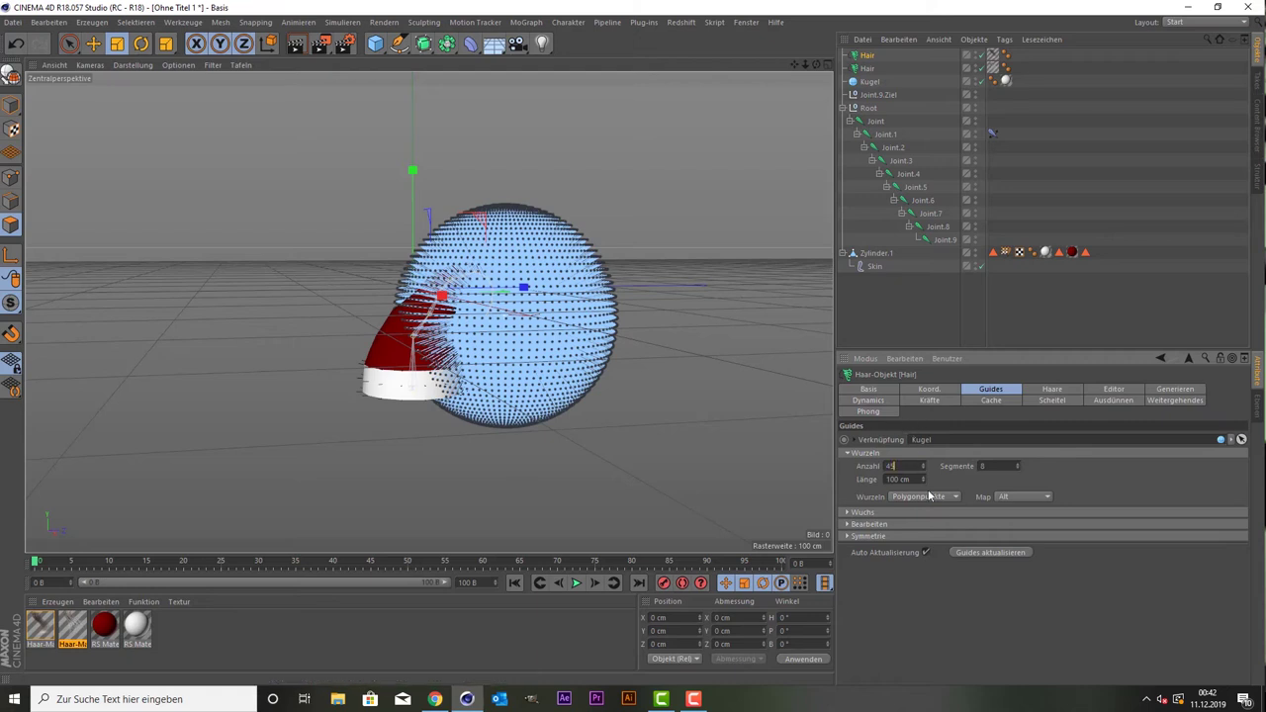
double_click(920, 478)
text(6)
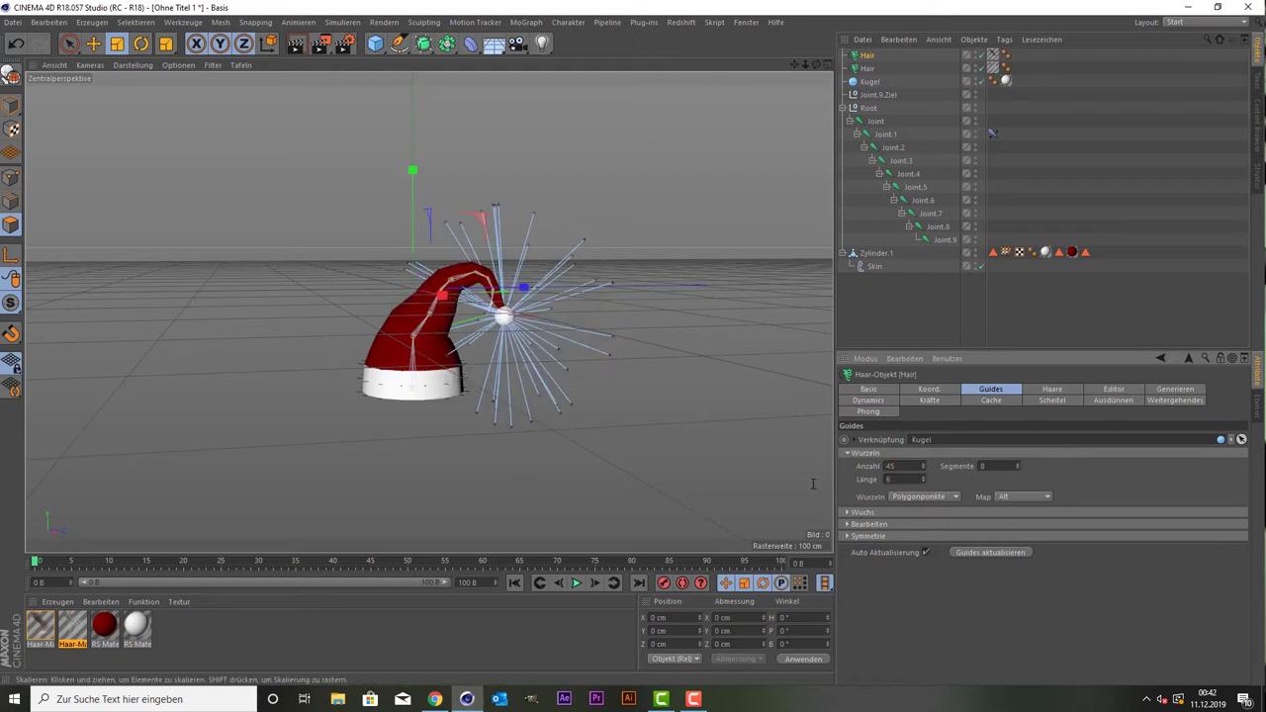
click(188, 658)
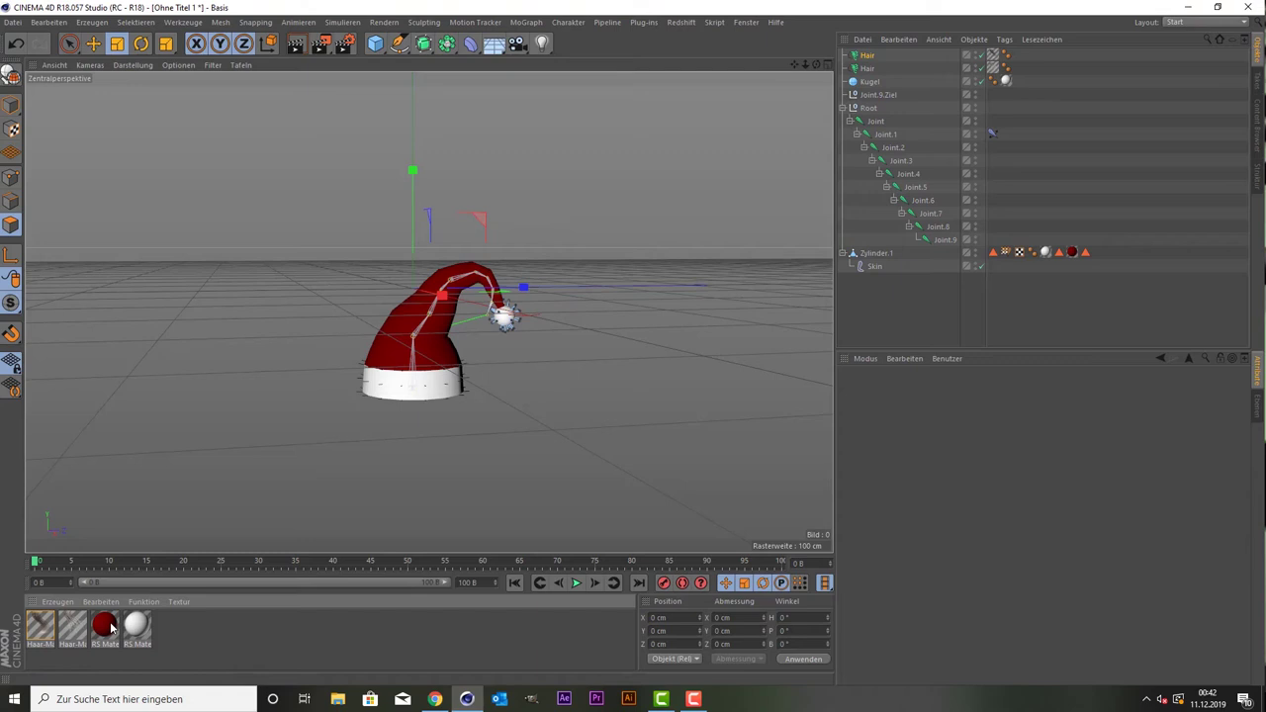
Enable Biegen, Büschel, Knicken and Kräuseln in the Haar-Mat hair material.
double_click(41, 625)
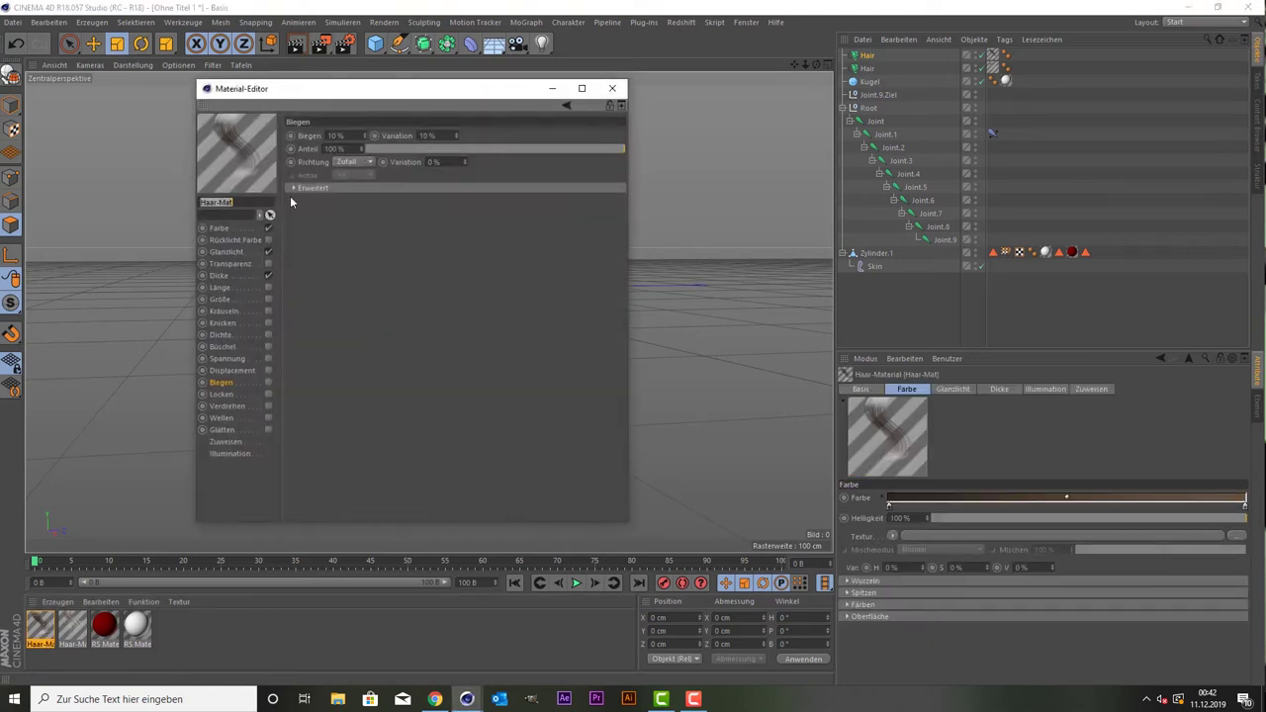
click(268, 382)
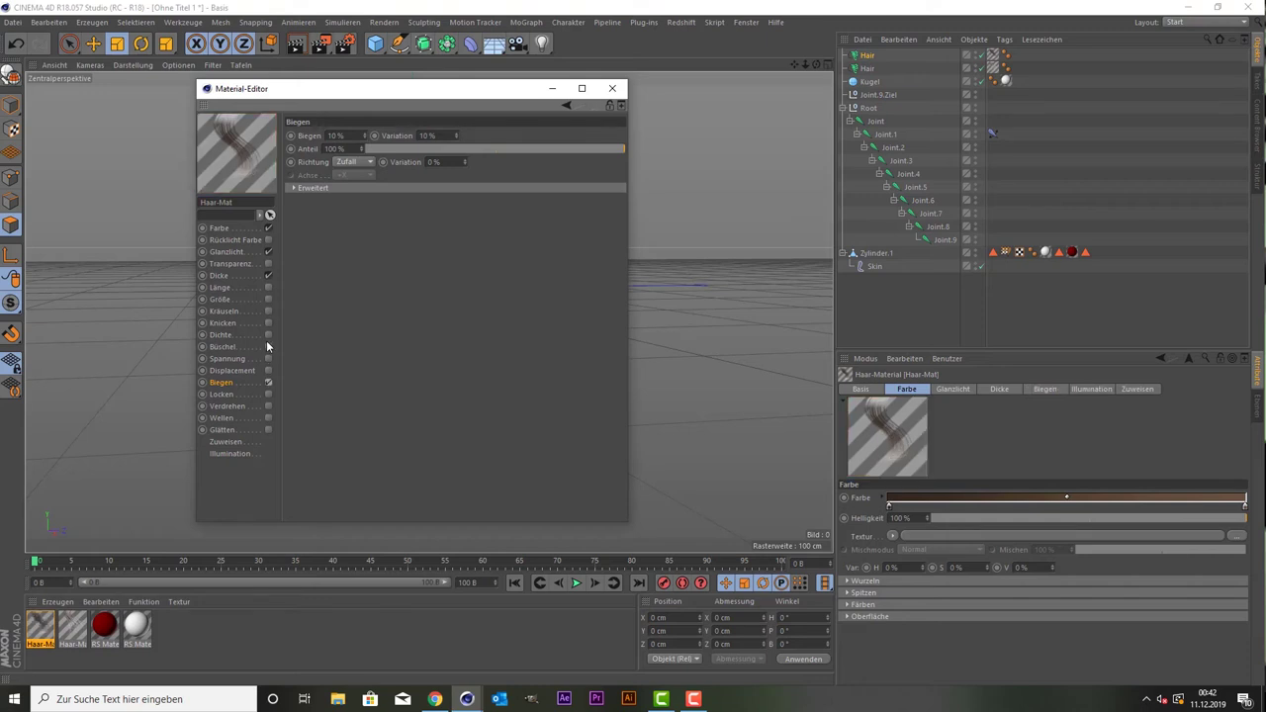
click(268, 346)
click(268, 323)
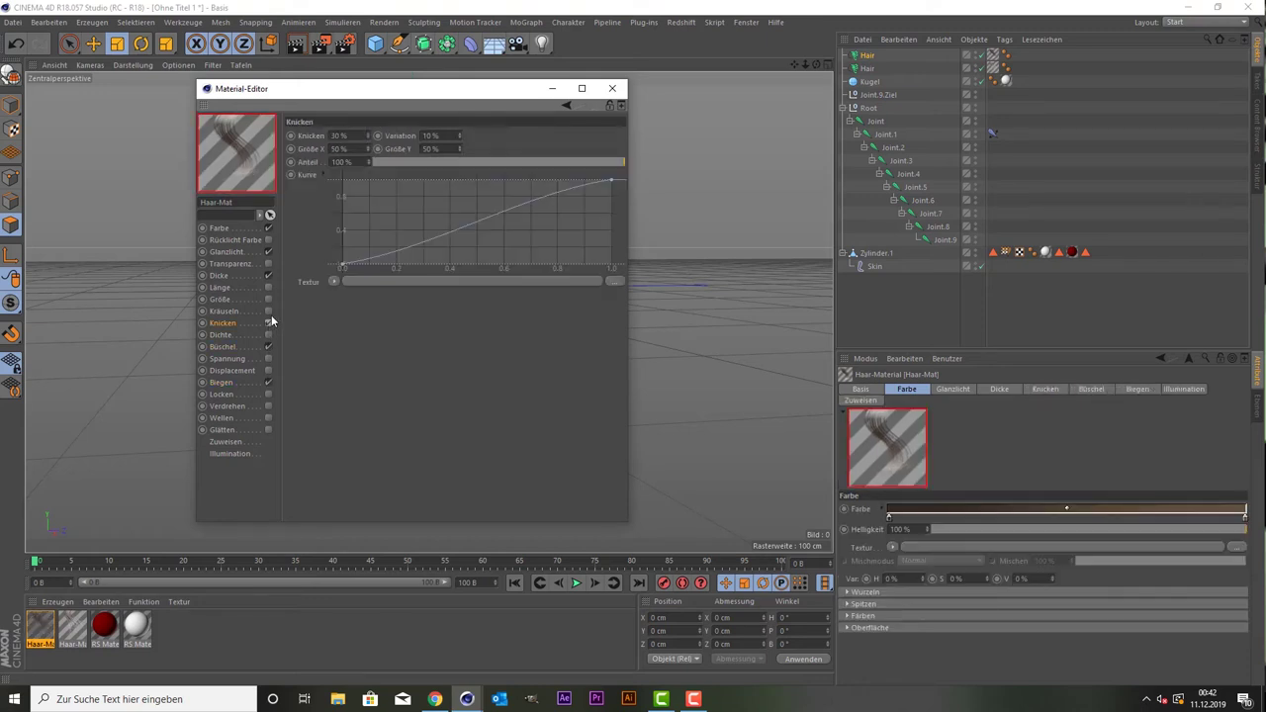
click(269, 312)
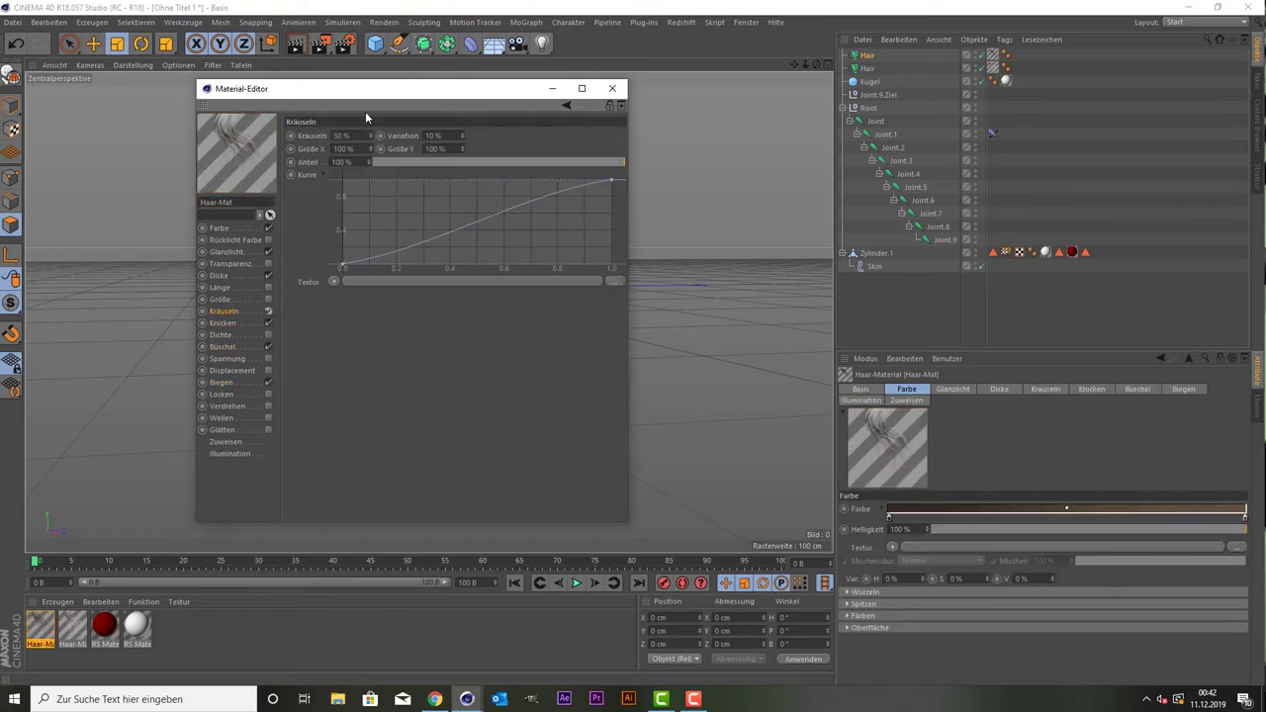
Make the Haar-Mat colour gradient's tip white, then check a test render.
click(219, 229)
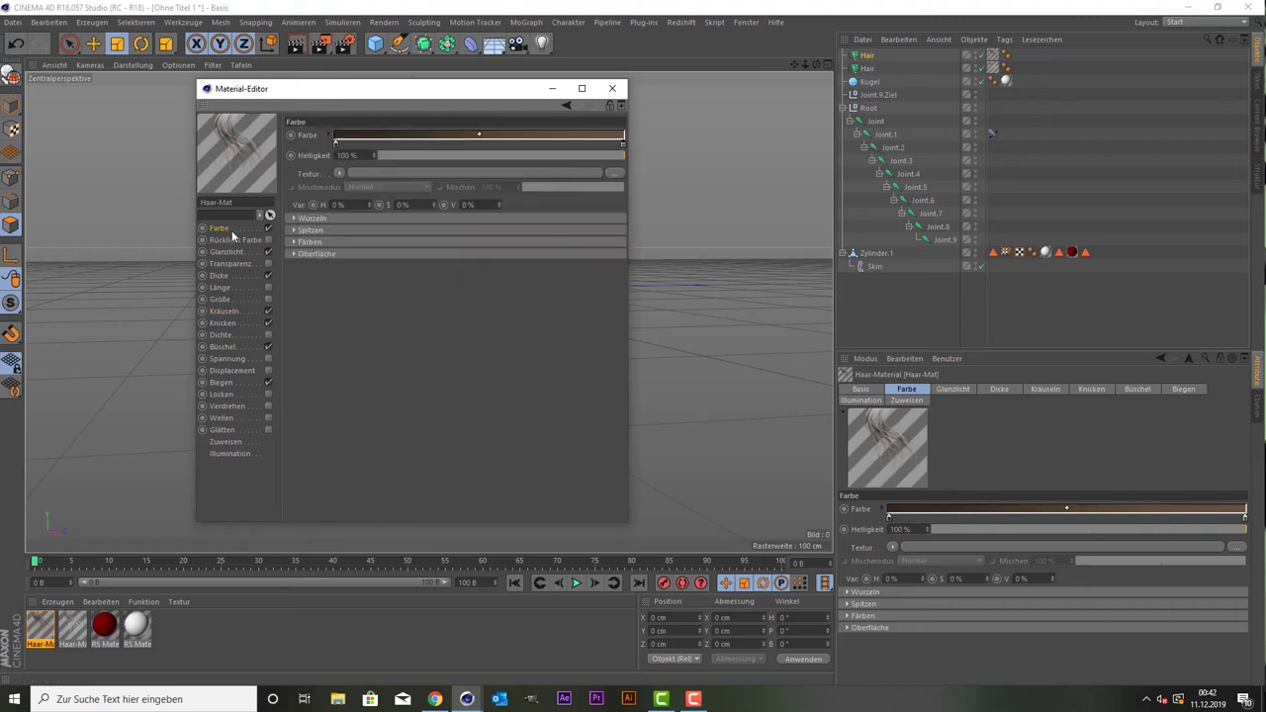
double_click(623, 145)
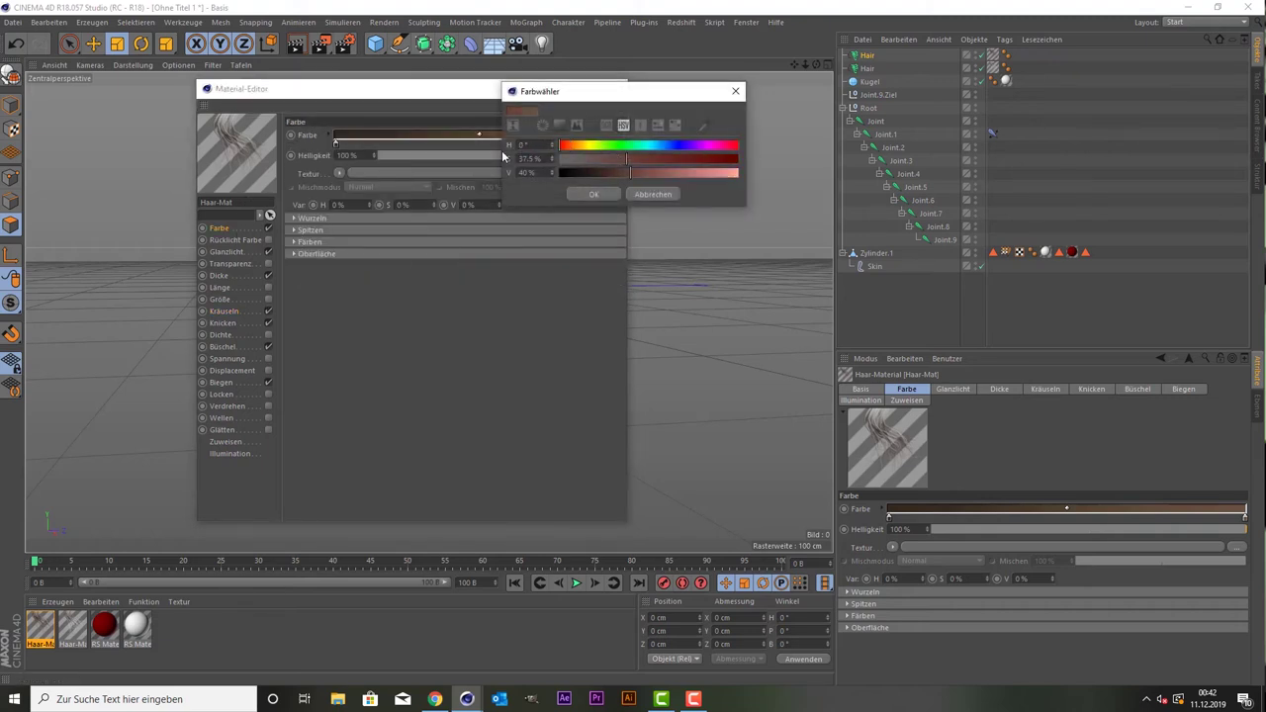
mouse_move(578, 160)
mouse_down()
mouse_move(560, 159)
mouse_move(625, 174)
mouse_move(827, 175)
mouse_up()
click(594, 194)
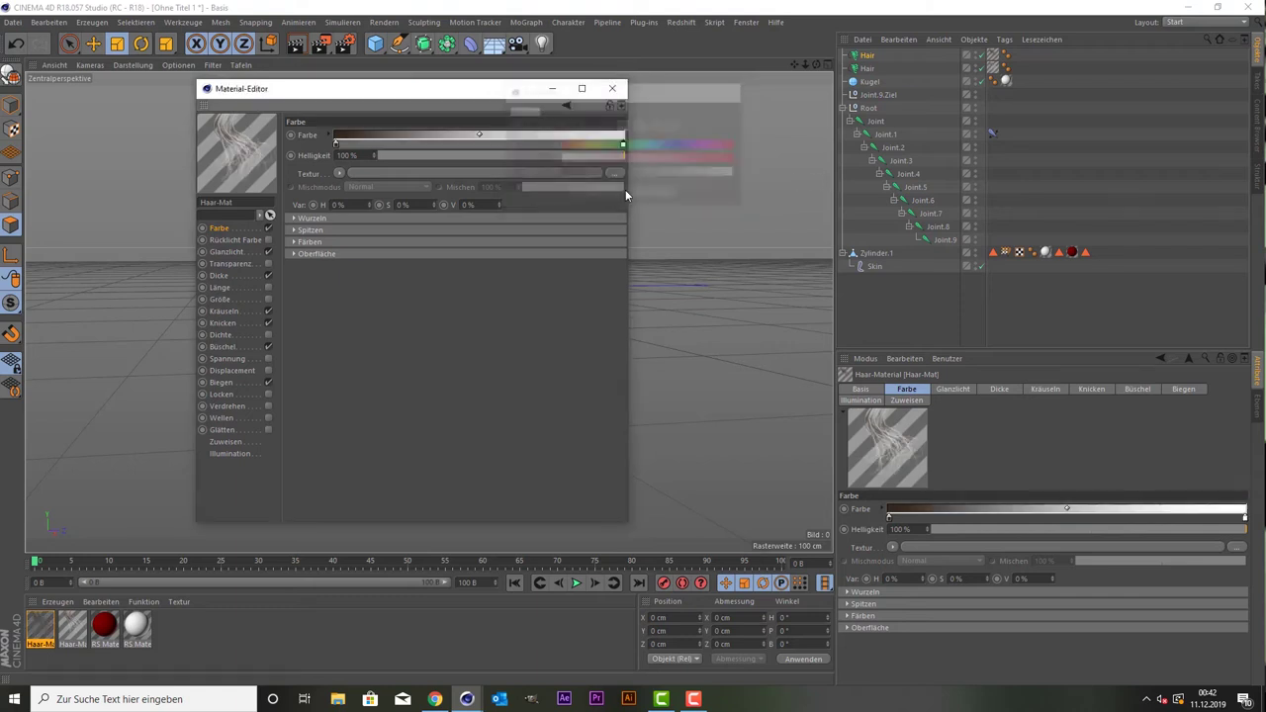
click(612, 88)
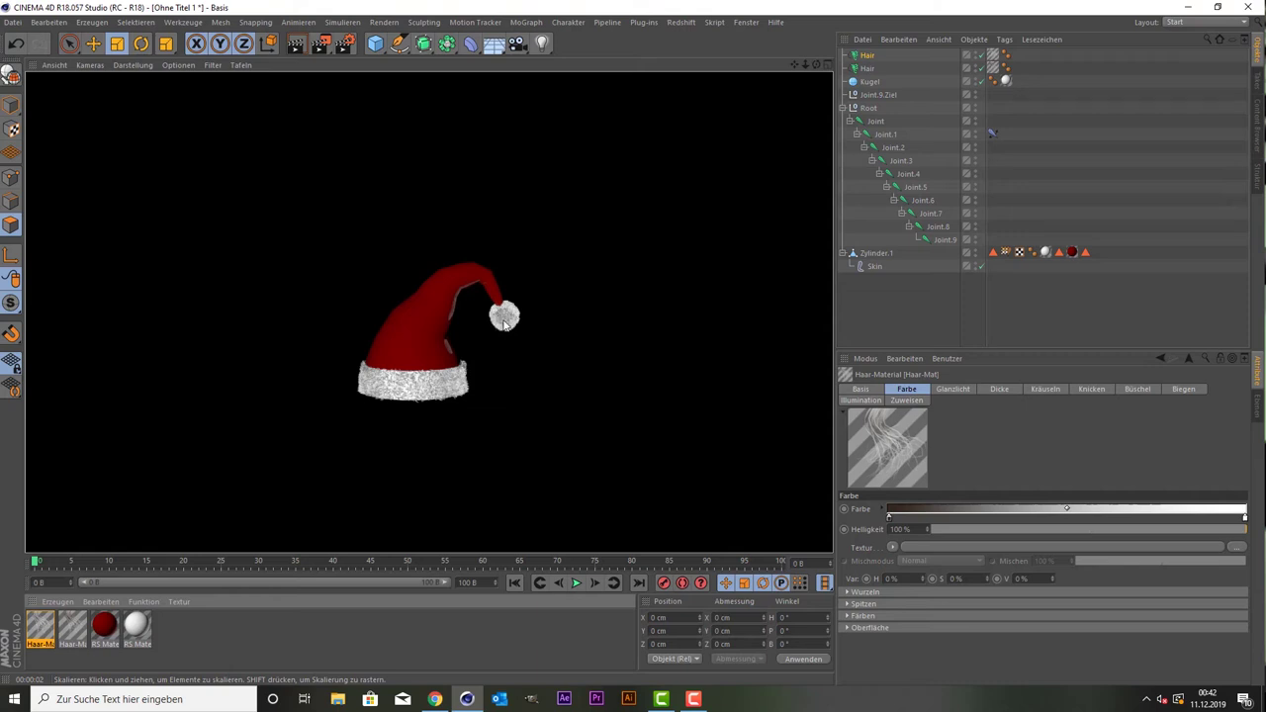
click(444, 427)
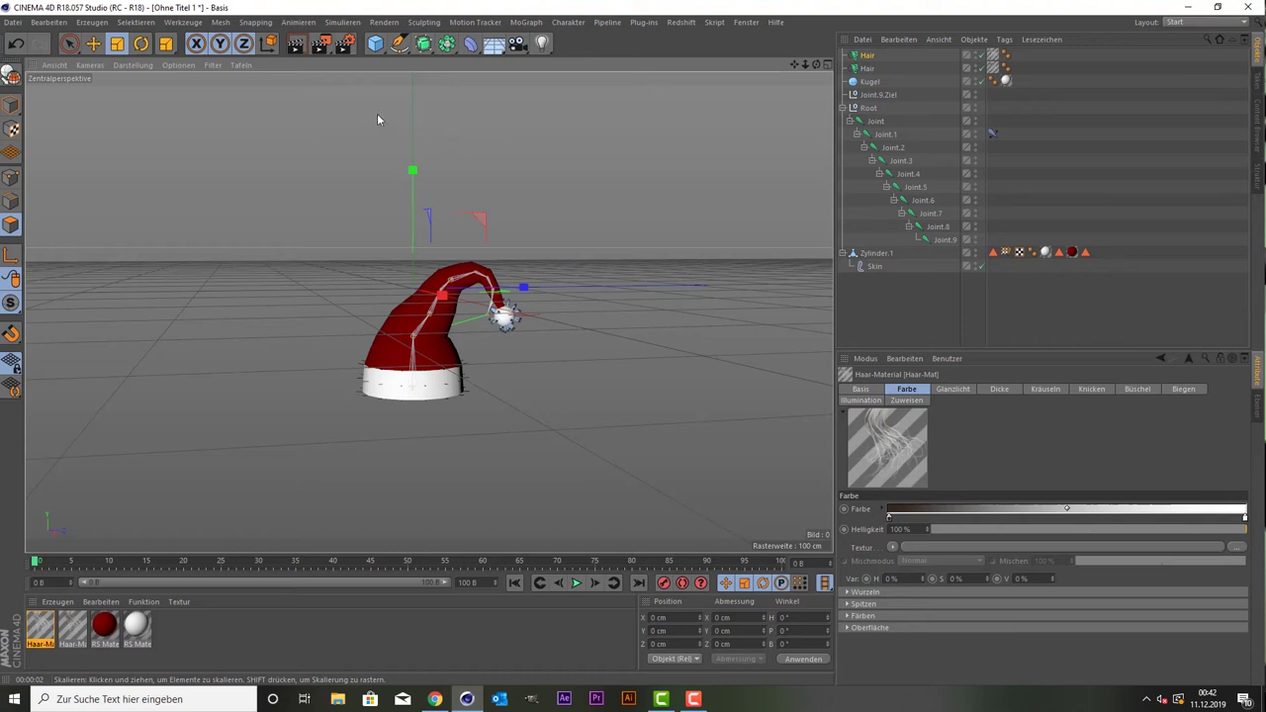
Add a Redshift Dome Light and open the Presets library in the Content Browser.
click(681, 22)
mouse_move(690, 99)
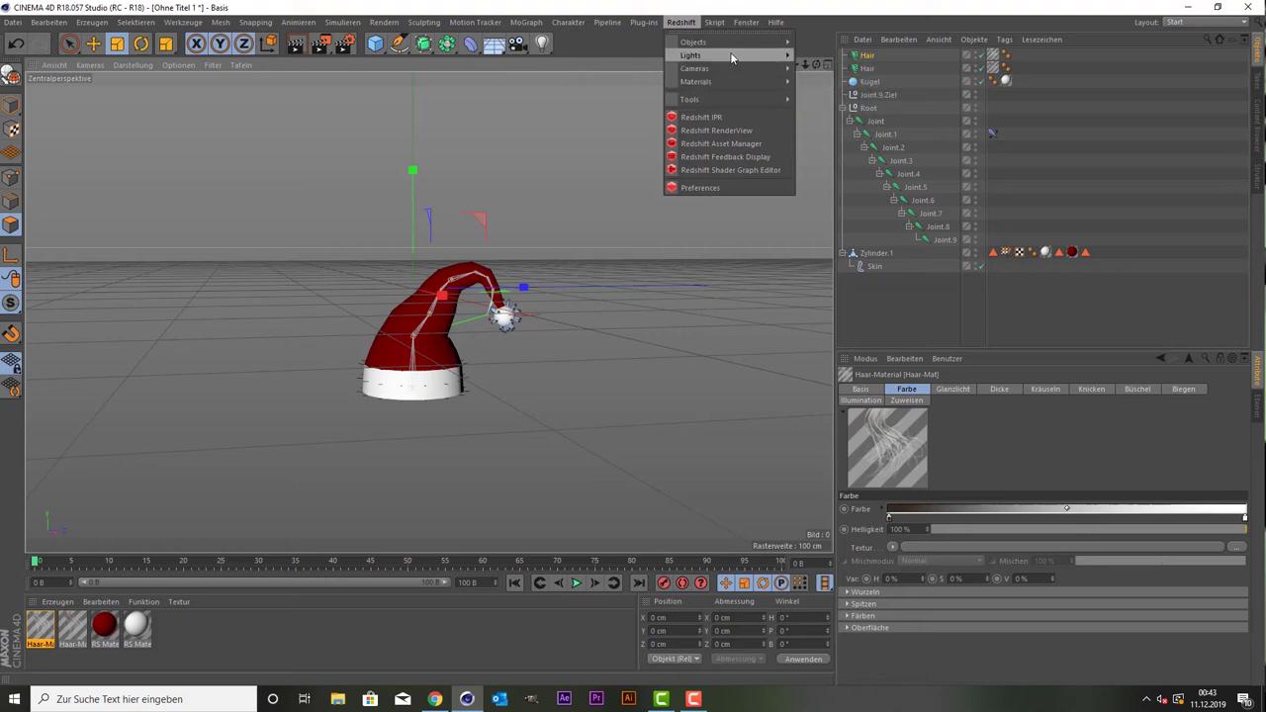
mouse_move(692, 55)
click(847, 113)
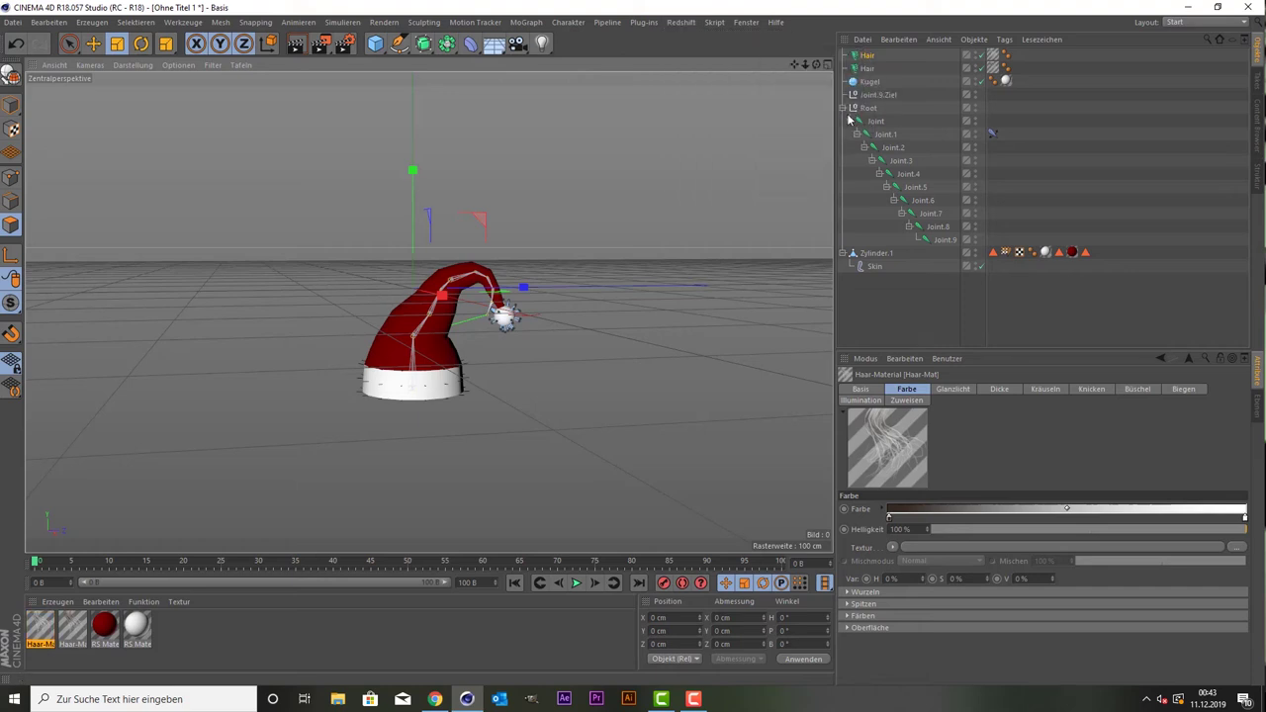
click(1259, 130)
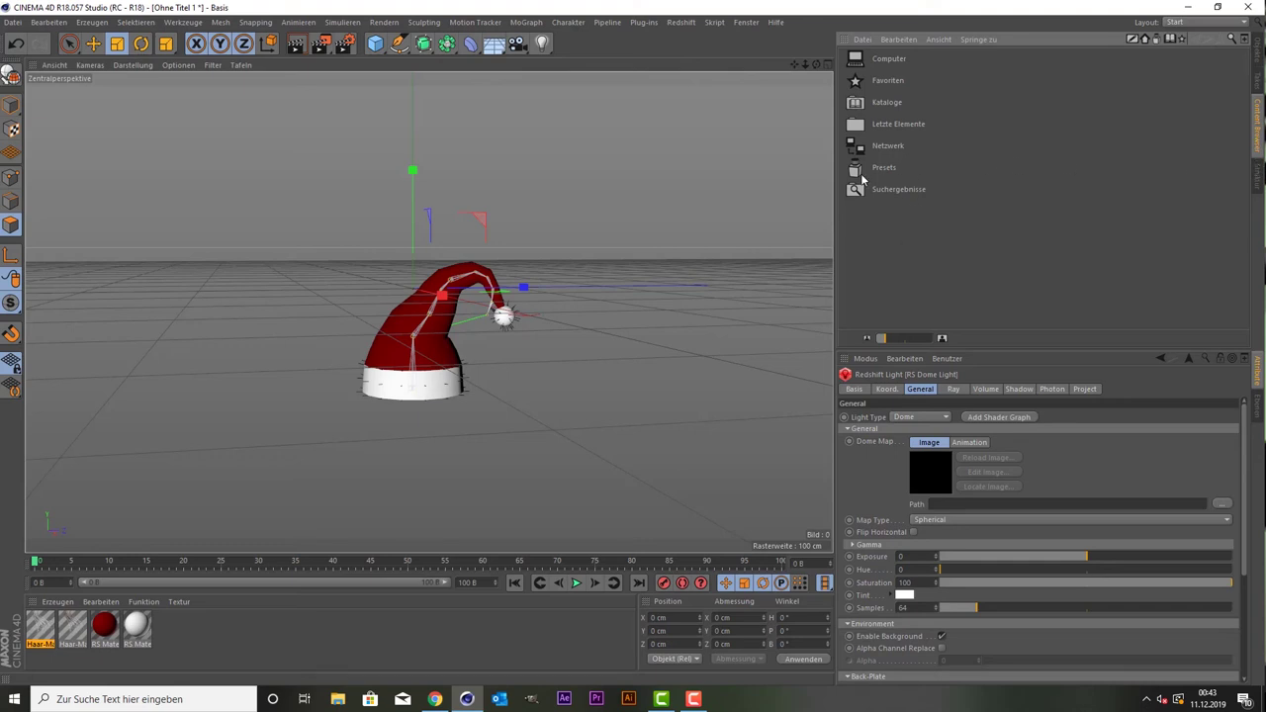
double_click(860, 171)
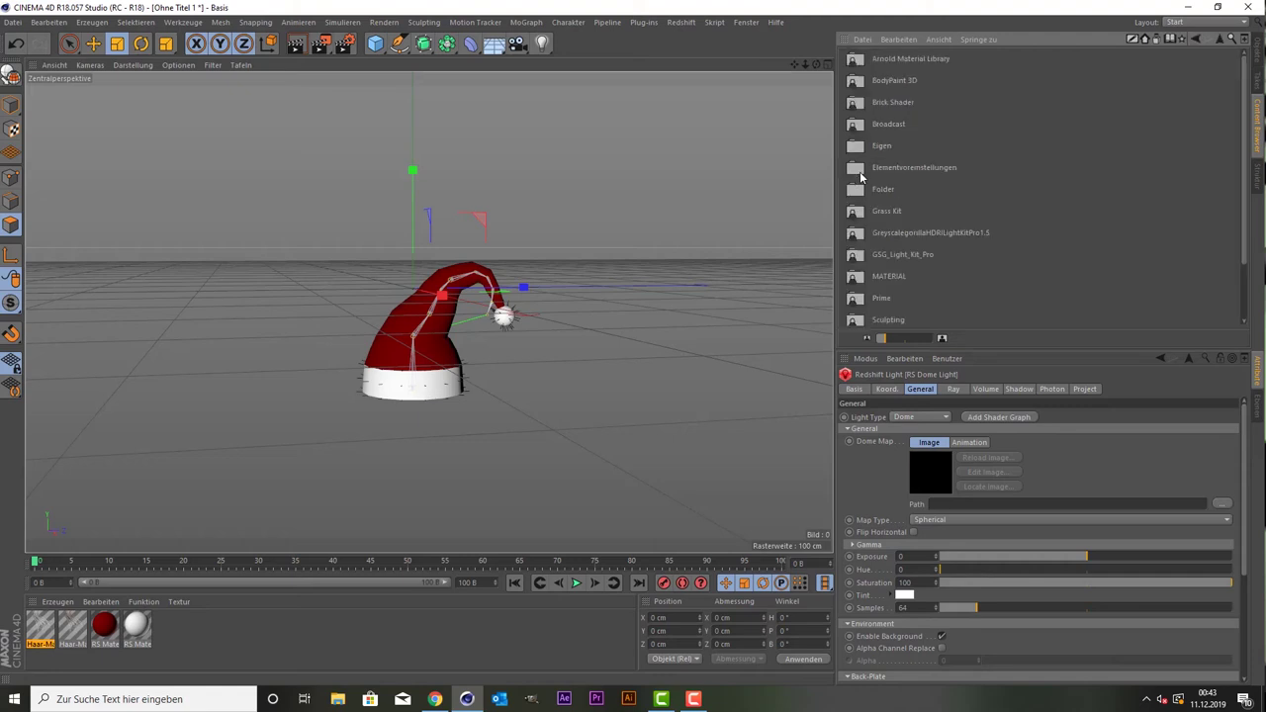
Load winter_river_4k.hdr from Eigen > Material > HDRIs > Outdoor into the Dome Map.
double_click(853, 147)
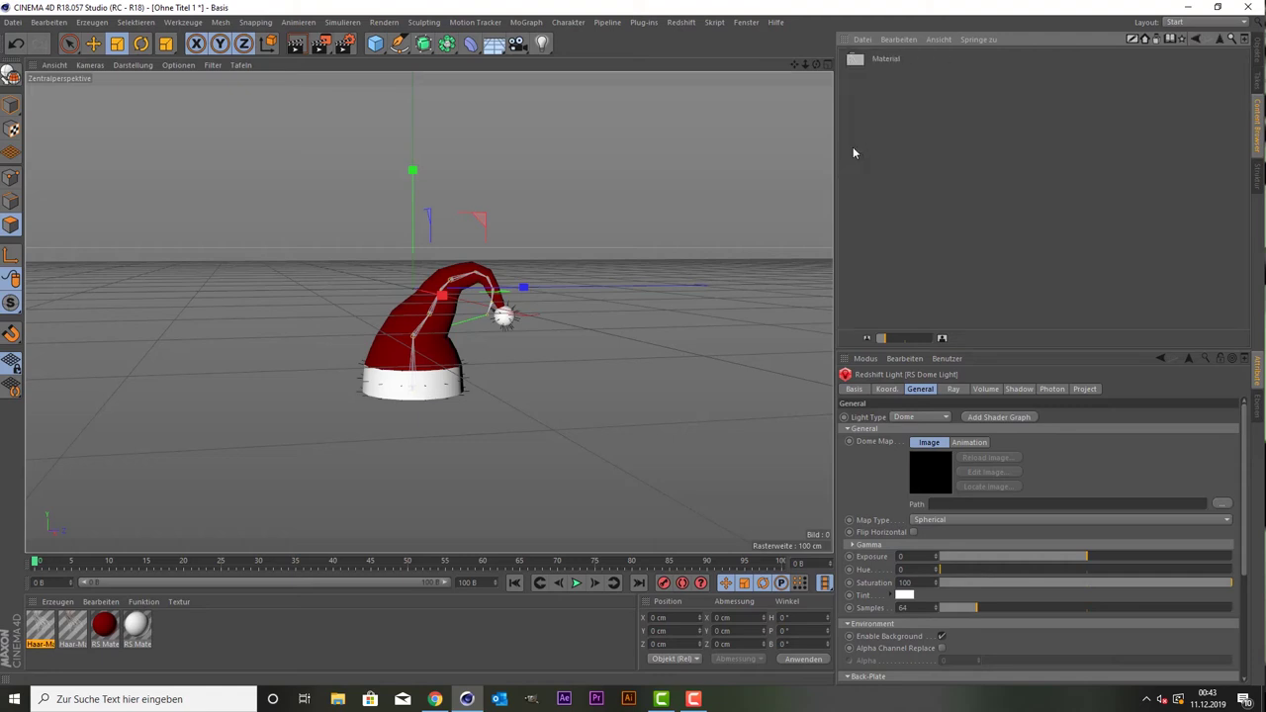
double_click(856, 63)
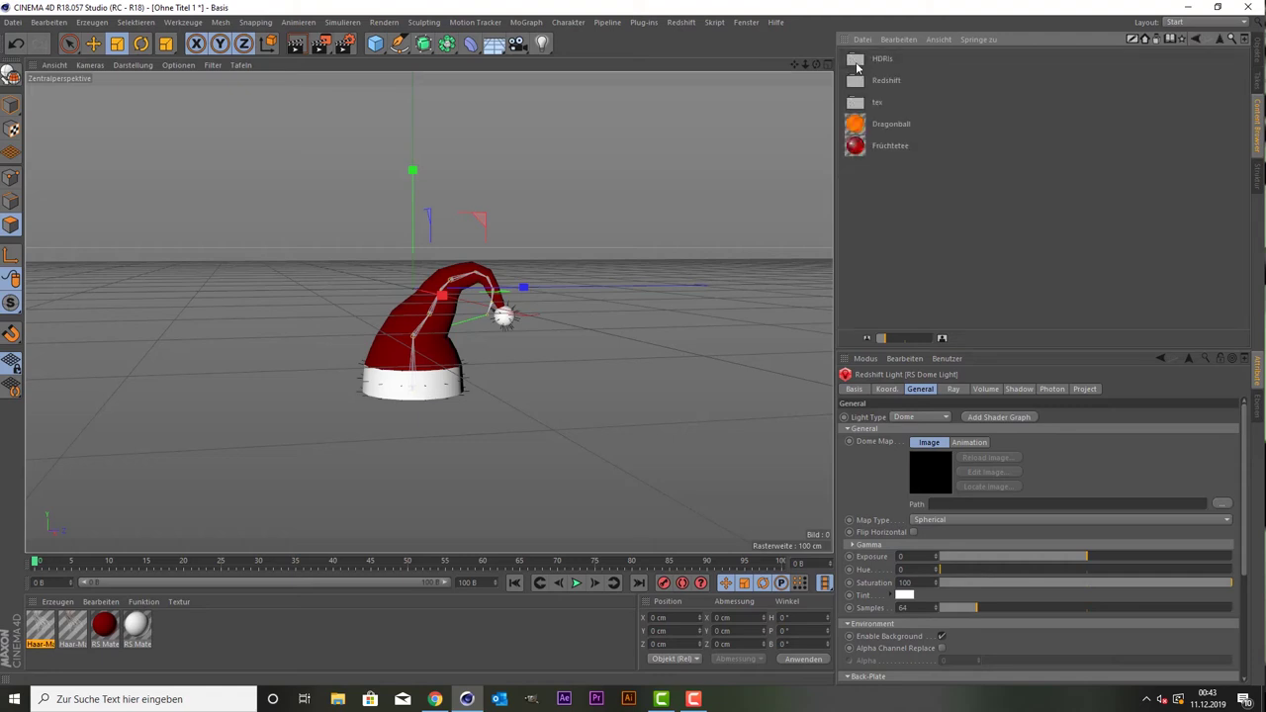
double_click(856, 64)
double_click(857, 80)
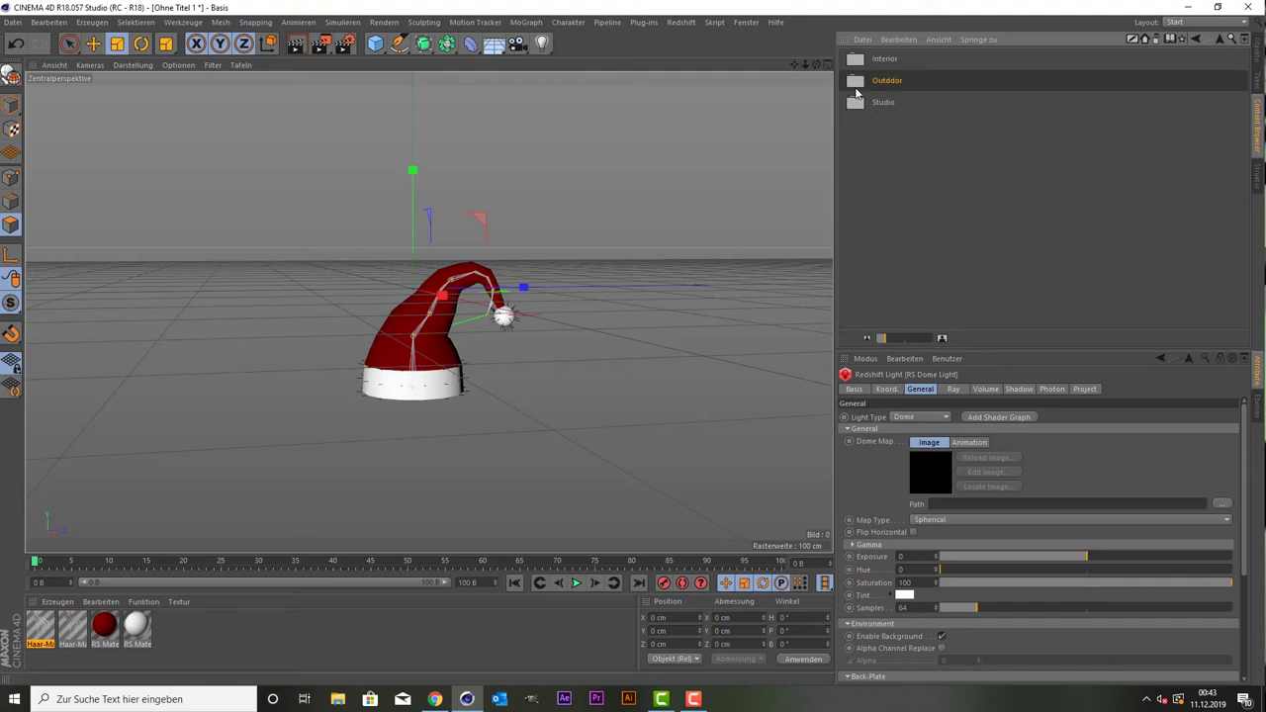
drag(891, 338, 922, 338)
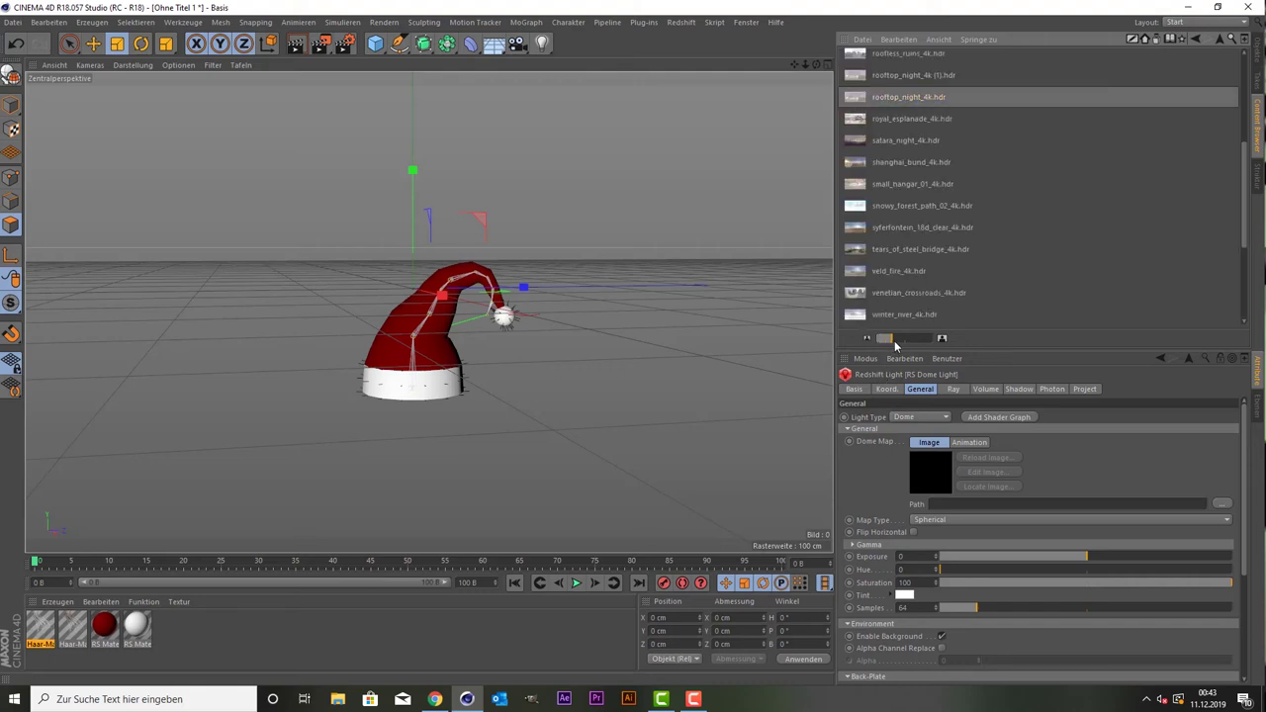
scroll(907, 271, down, 2)
scroll(907, 271, down, 2)
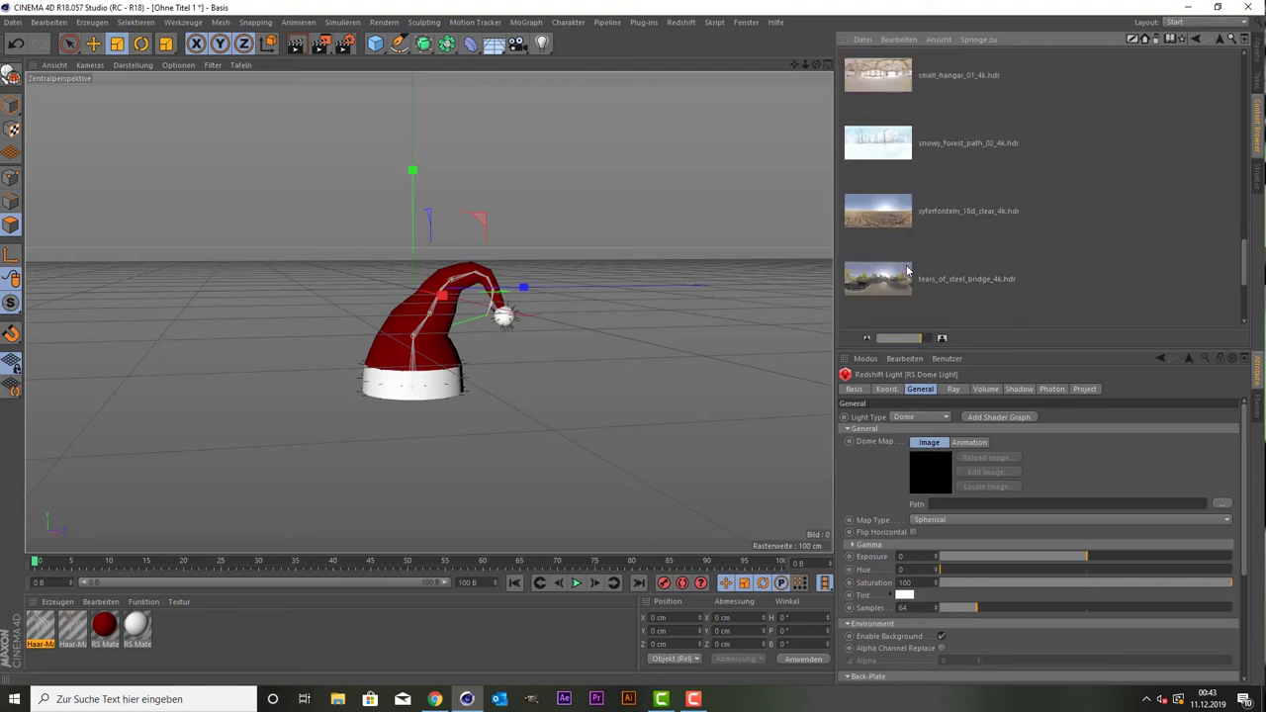
scroll(907, 271, down, 1)
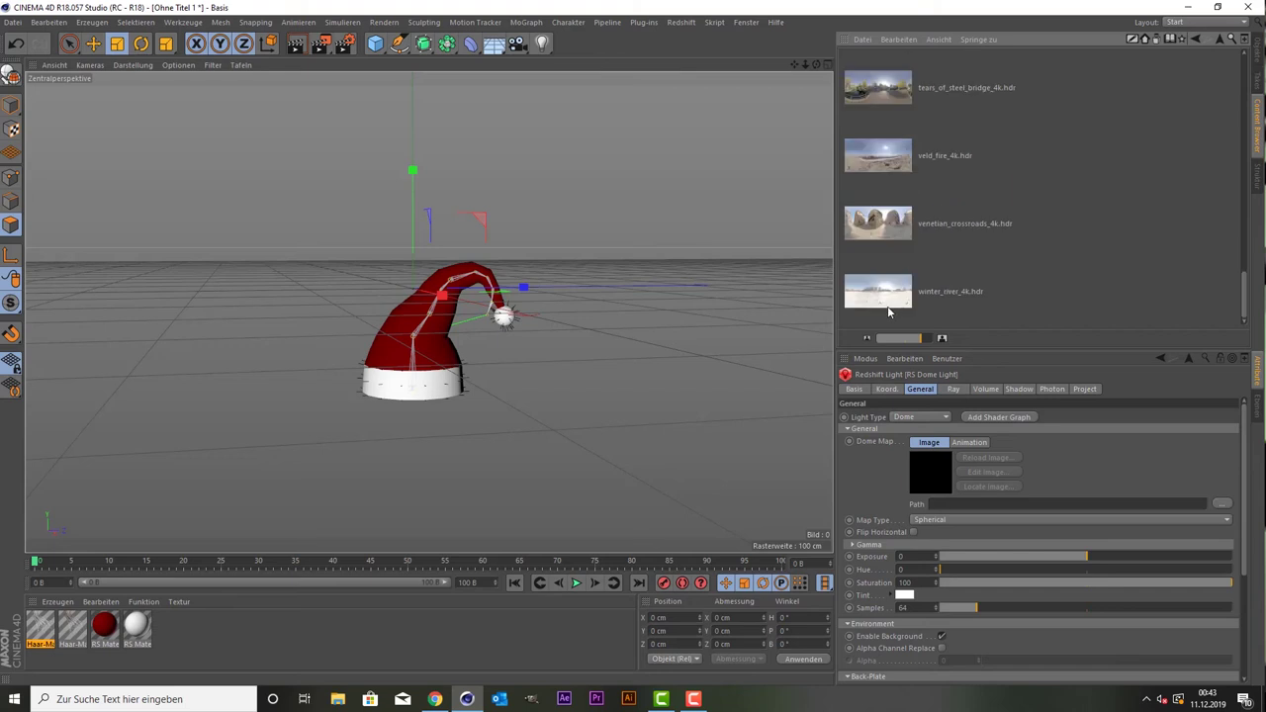
drag(890, 296, 925, 465)
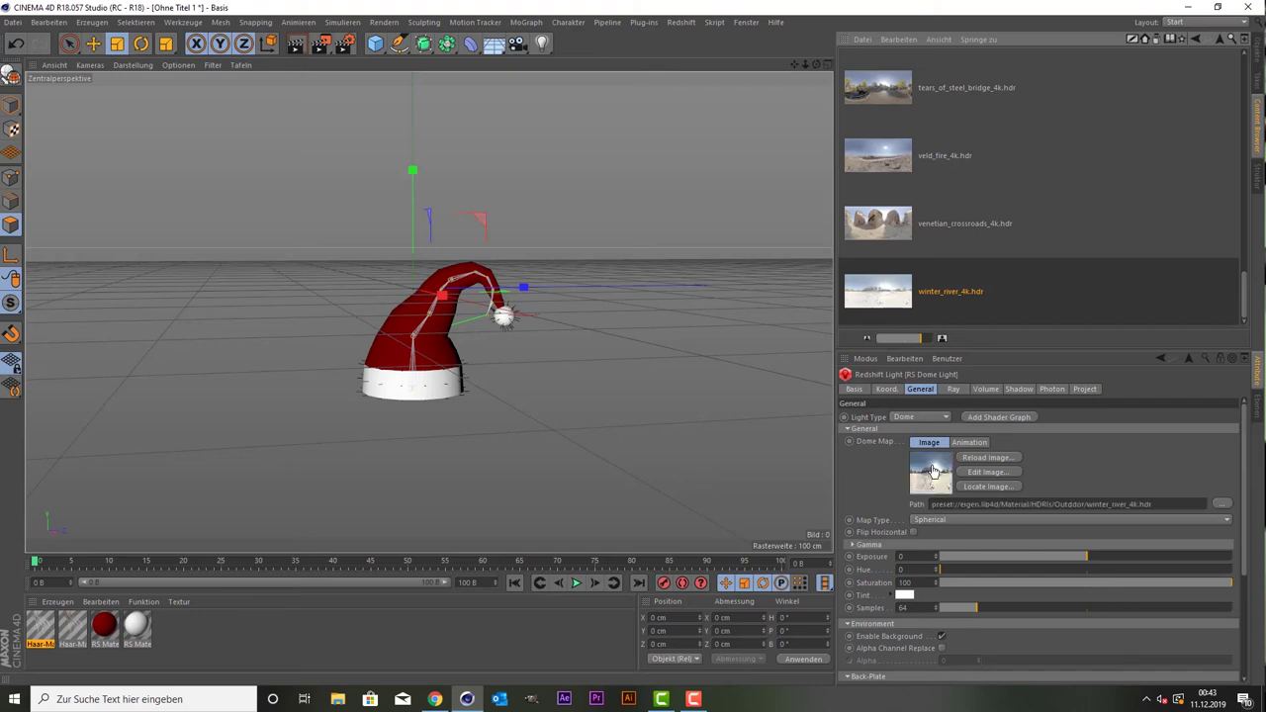
Test-render the winter river lighting, then swap the Dome Map to snowy_forest_path_02_4k.hdr.
click(298, 45)
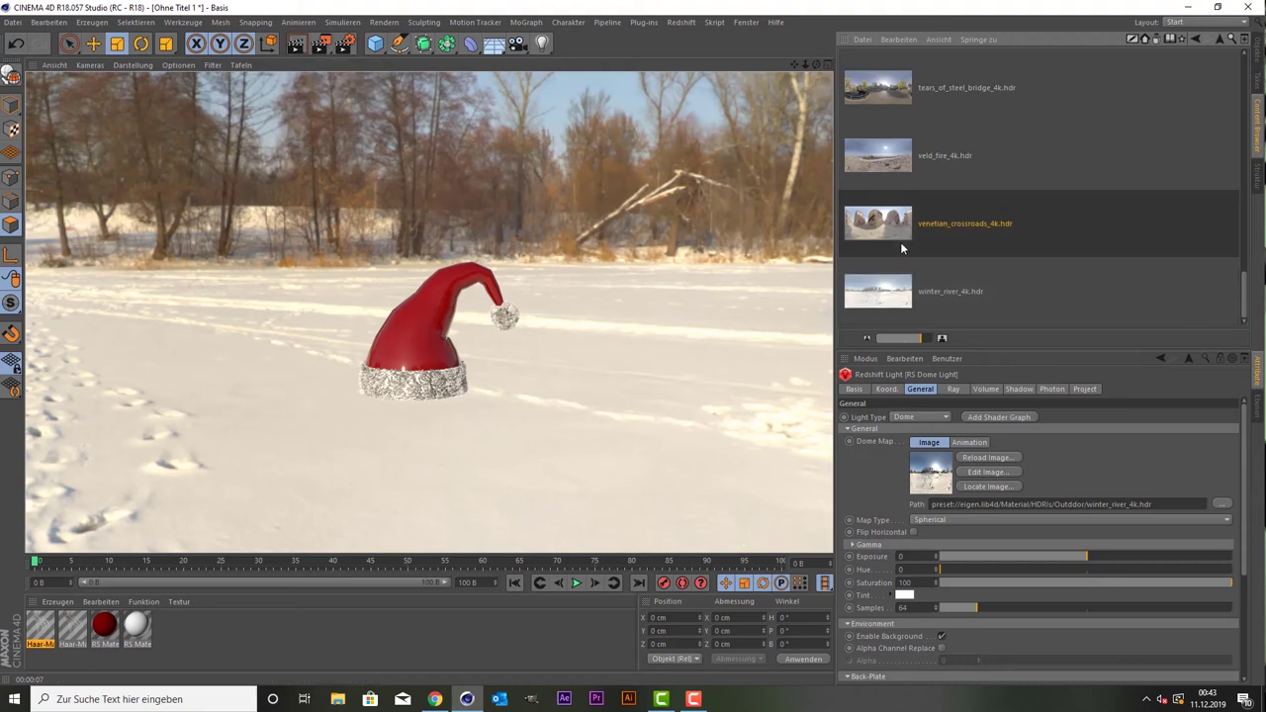
scroll(900, 246, up, 3)
click(896, 194)
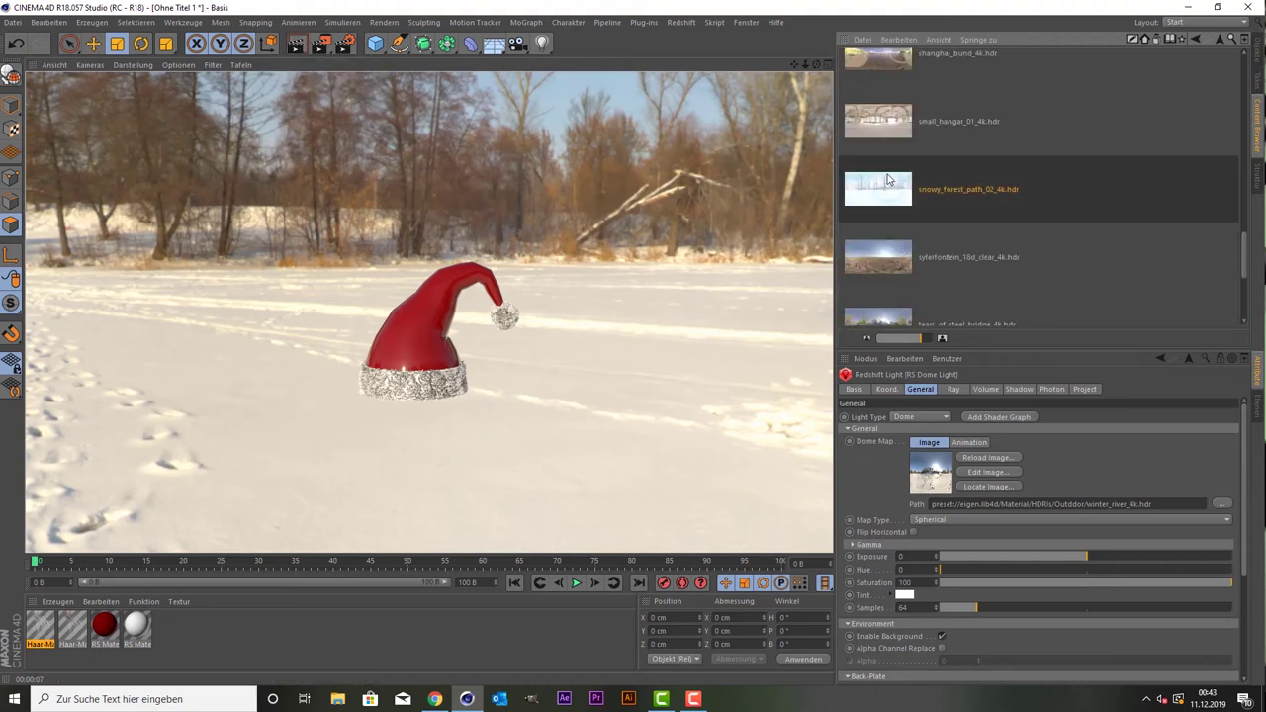
scroll(895, 239, down, 3)
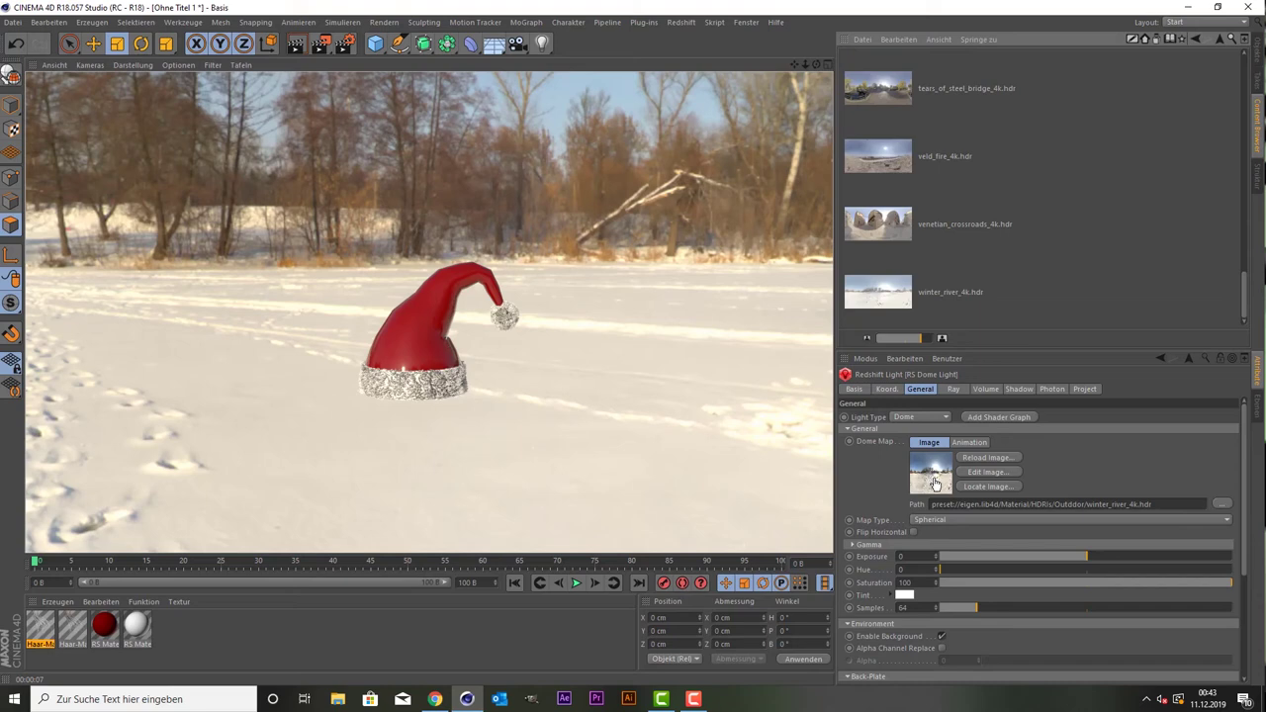
drag(905, 399, 932, 479)
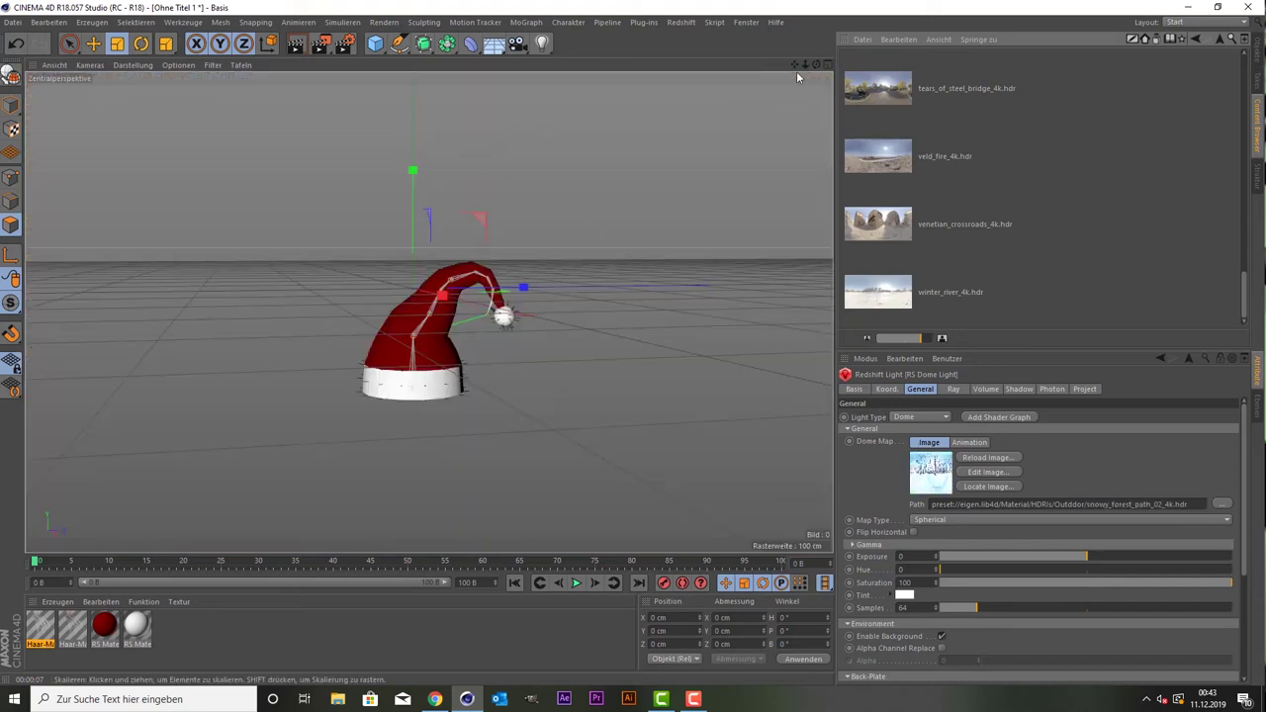
mouse_move(815, 63)
mouse_down()
mouse_move(815, 109)
mouse_move(815, 63)
mouse_up()
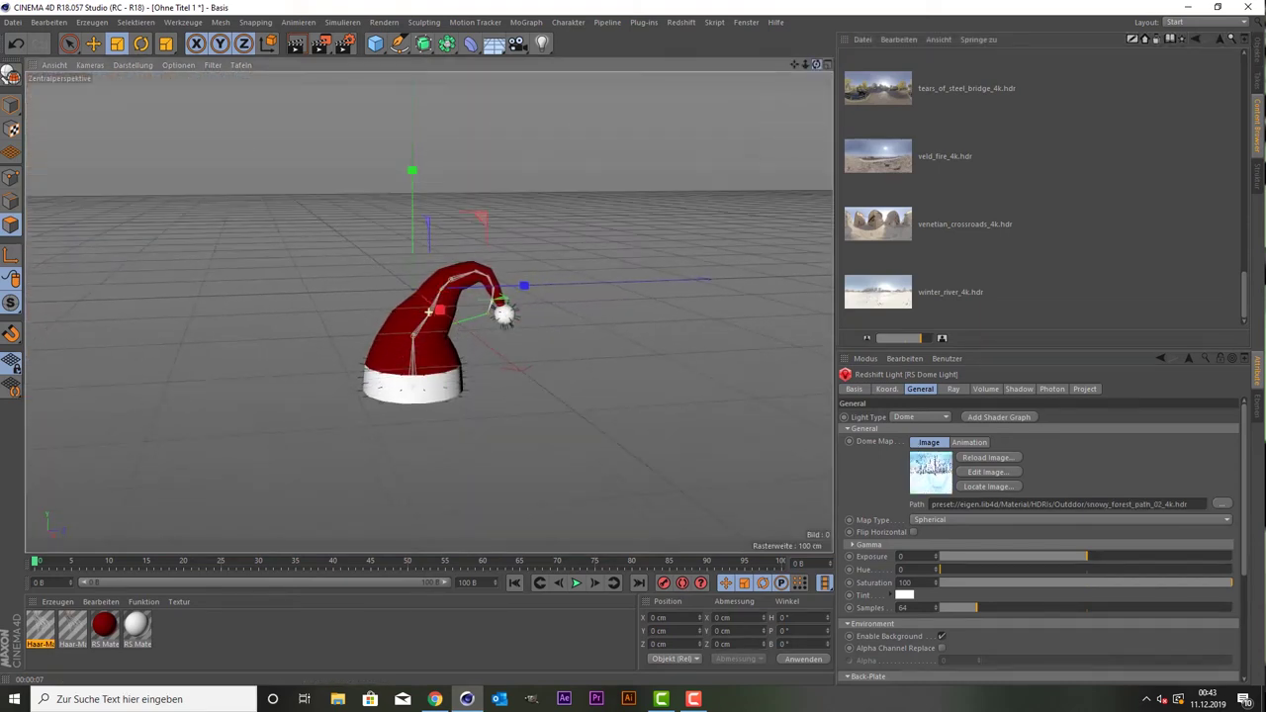
Render a preview of the hat in the snowy forest and return to the editor view.
click(295, 47)
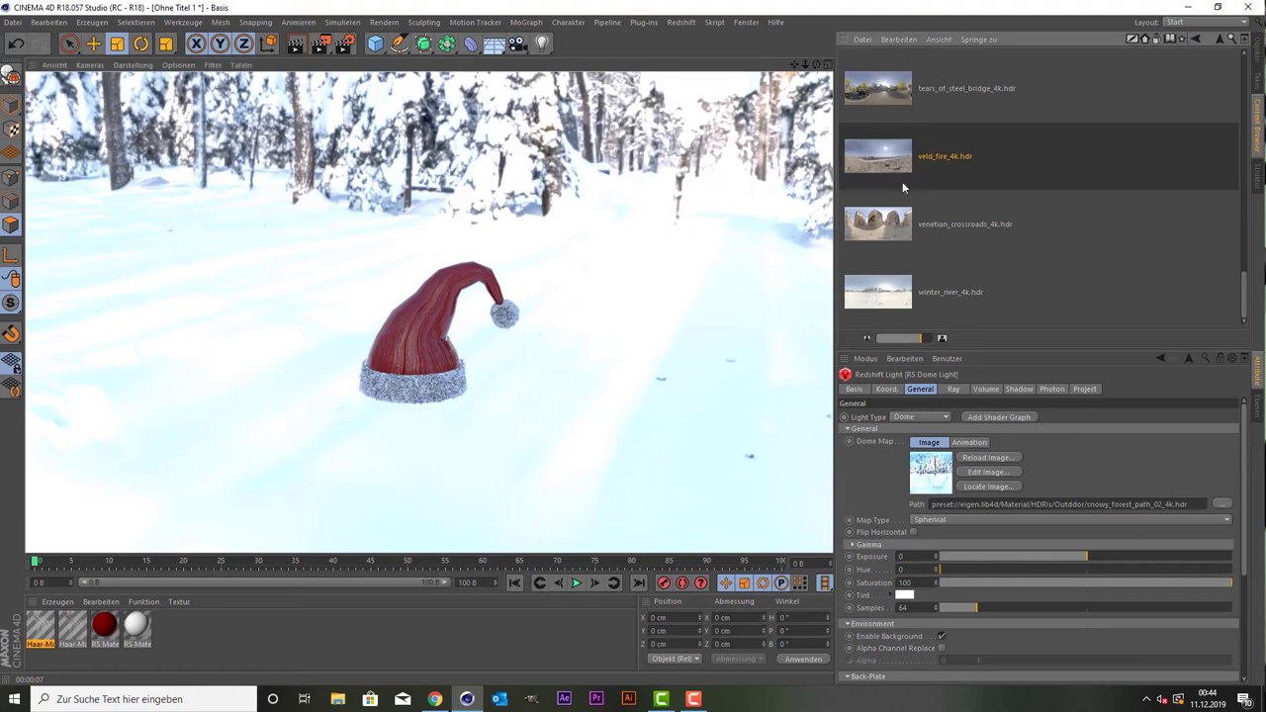
scroll(904, 199, up, 2)
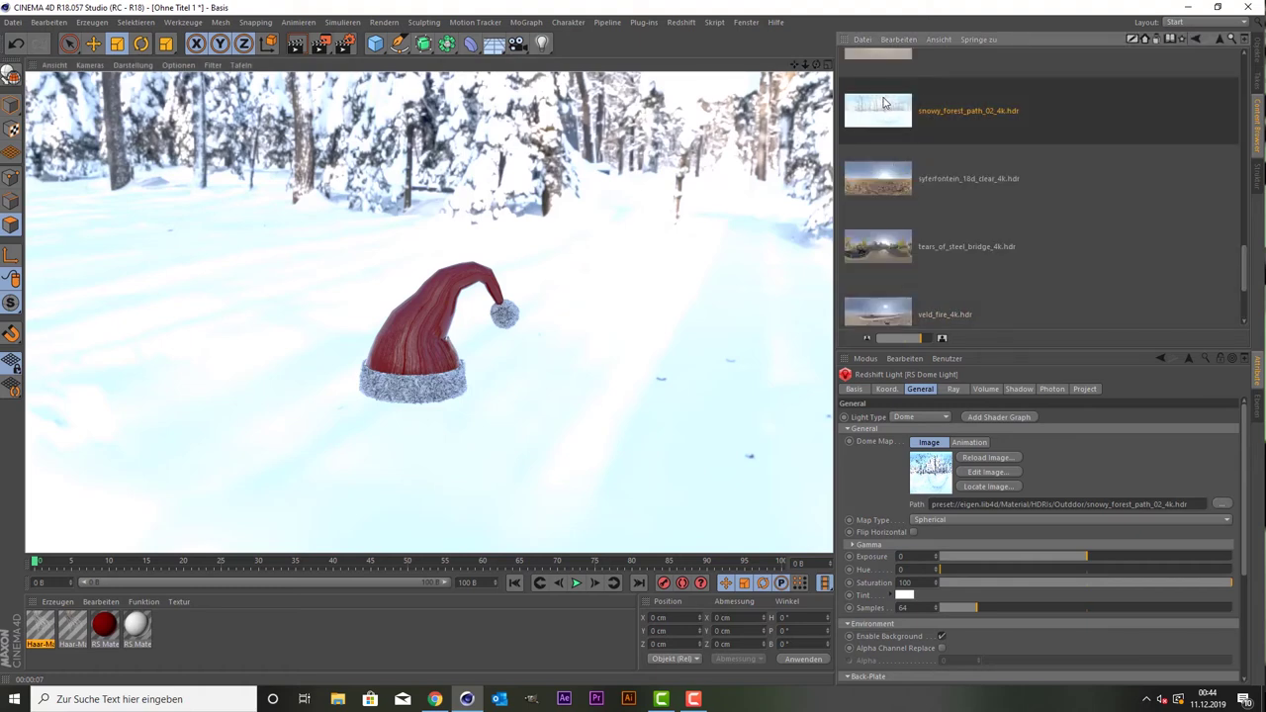
drag(885, 102, 930, 475)
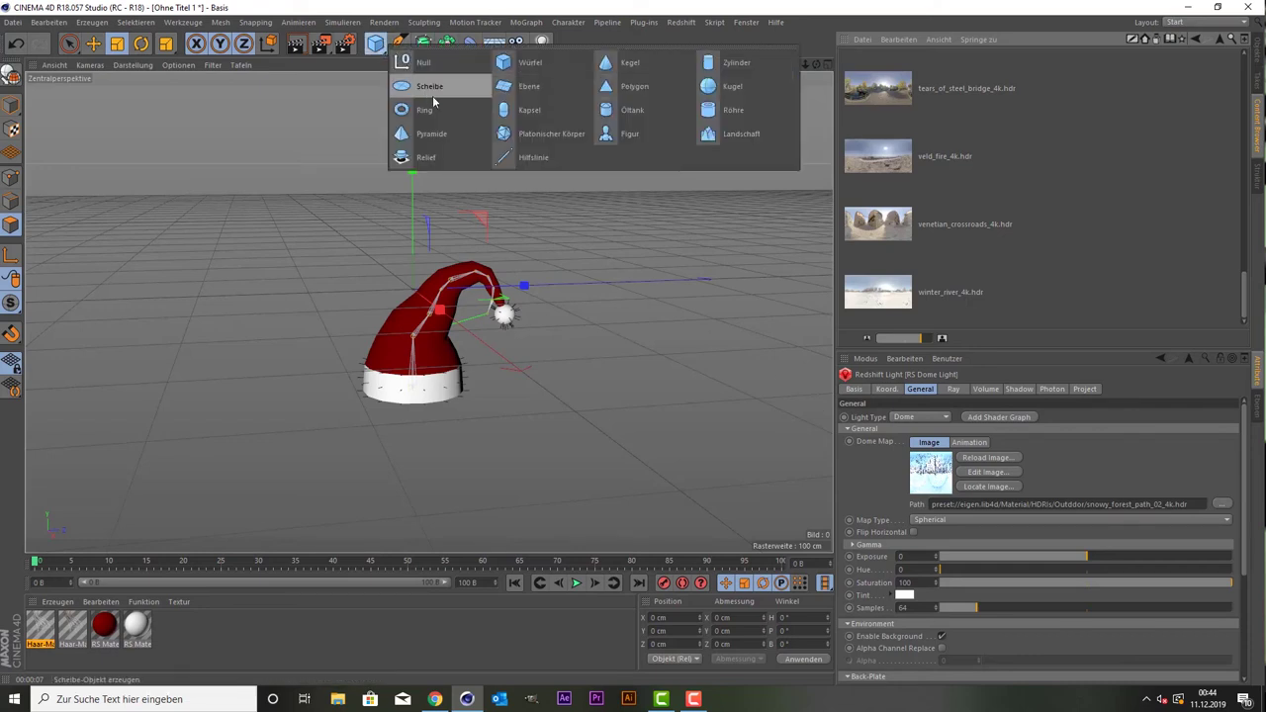
Add a Scheibe disc and move it down to the hat's base in the side view.
drag(386, 45, 432, 95)
middle_click(386, 221)
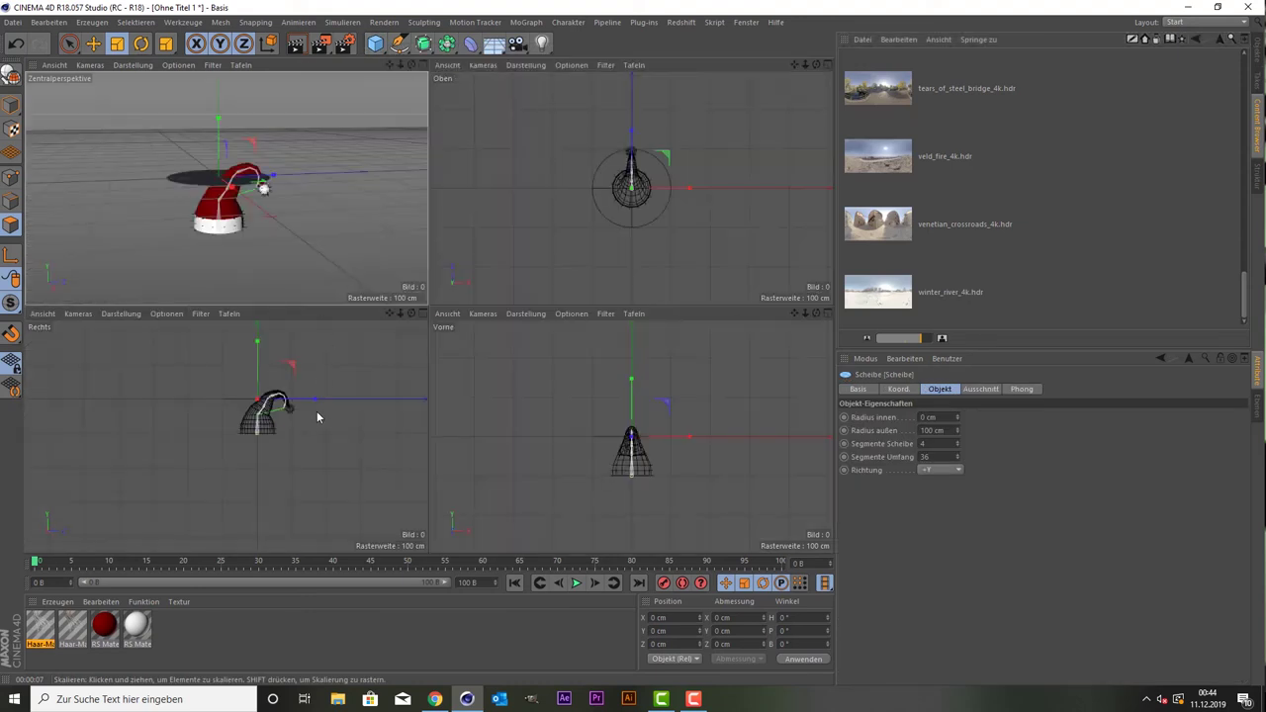
middle_click(316, 406)
click(69, 44)
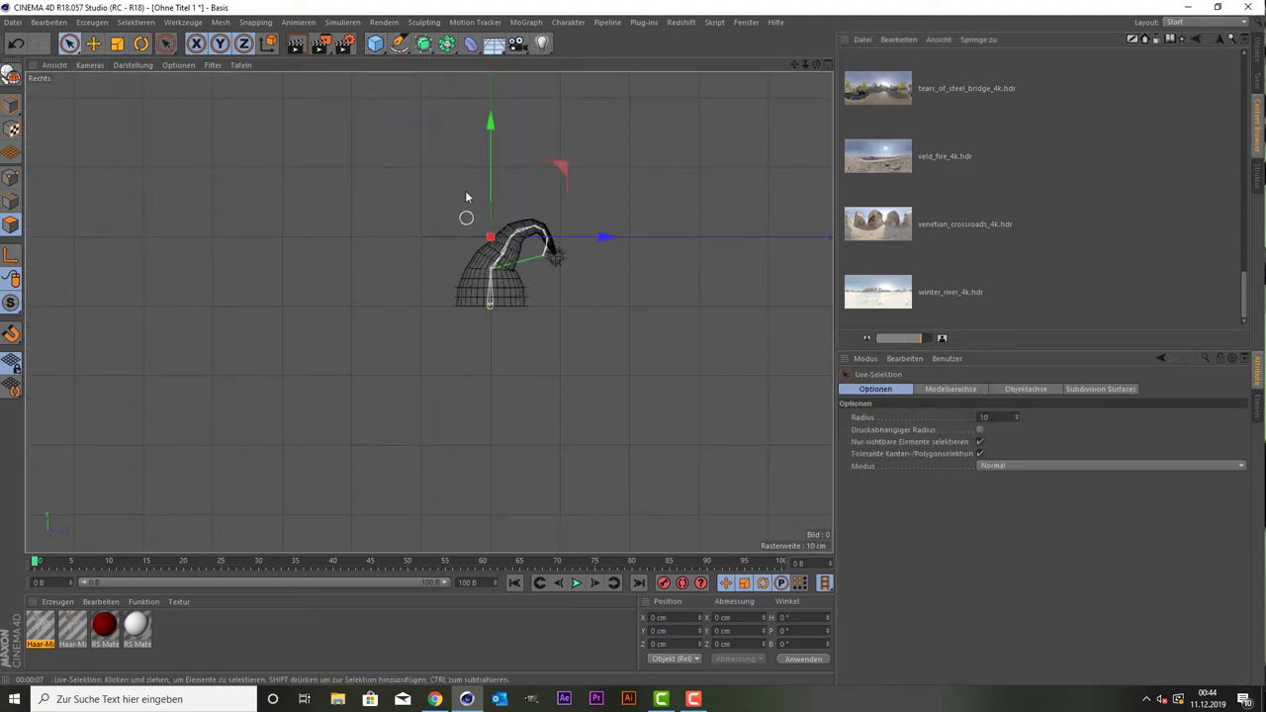
drag(488, 120, 503, 237)
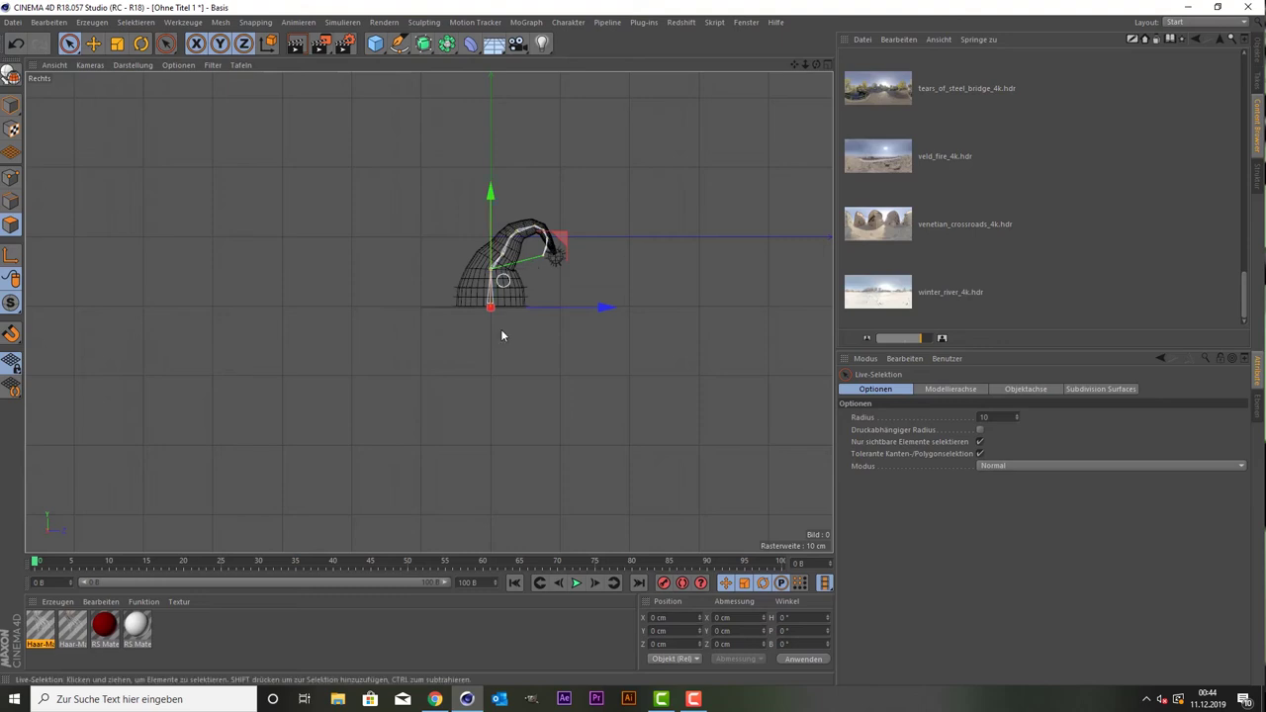
scroll(489, 321, up, 5)
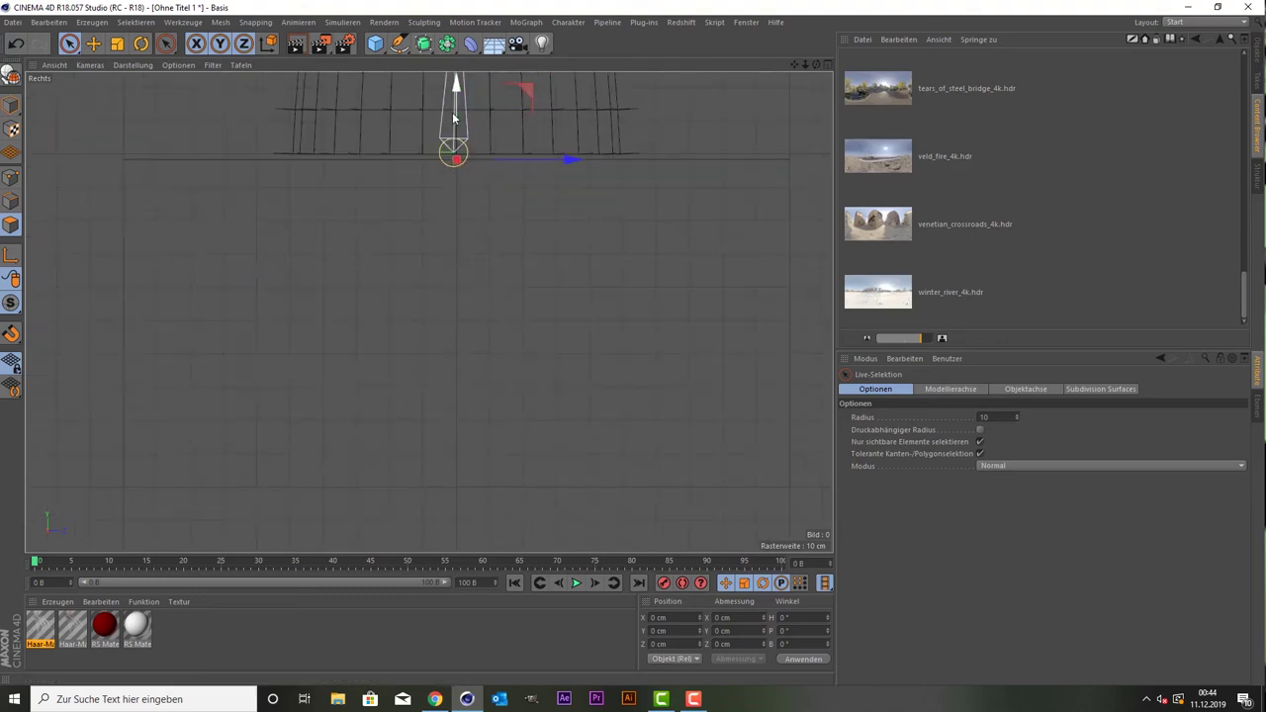
drag(453, 116, 297, 95)
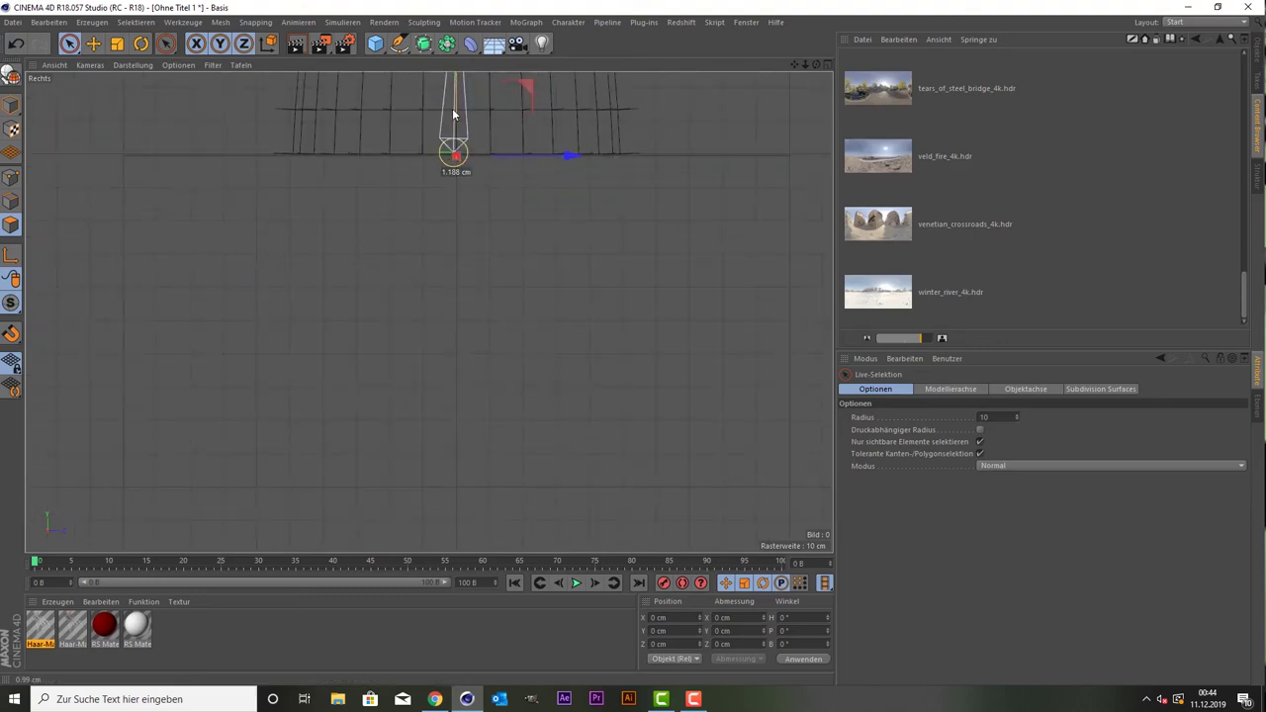
Scale the Scheibe disc up into a wide ground plane beneath the hat.
middle_click(178, 175)
middle_click(168, 85)
click(117, 43)
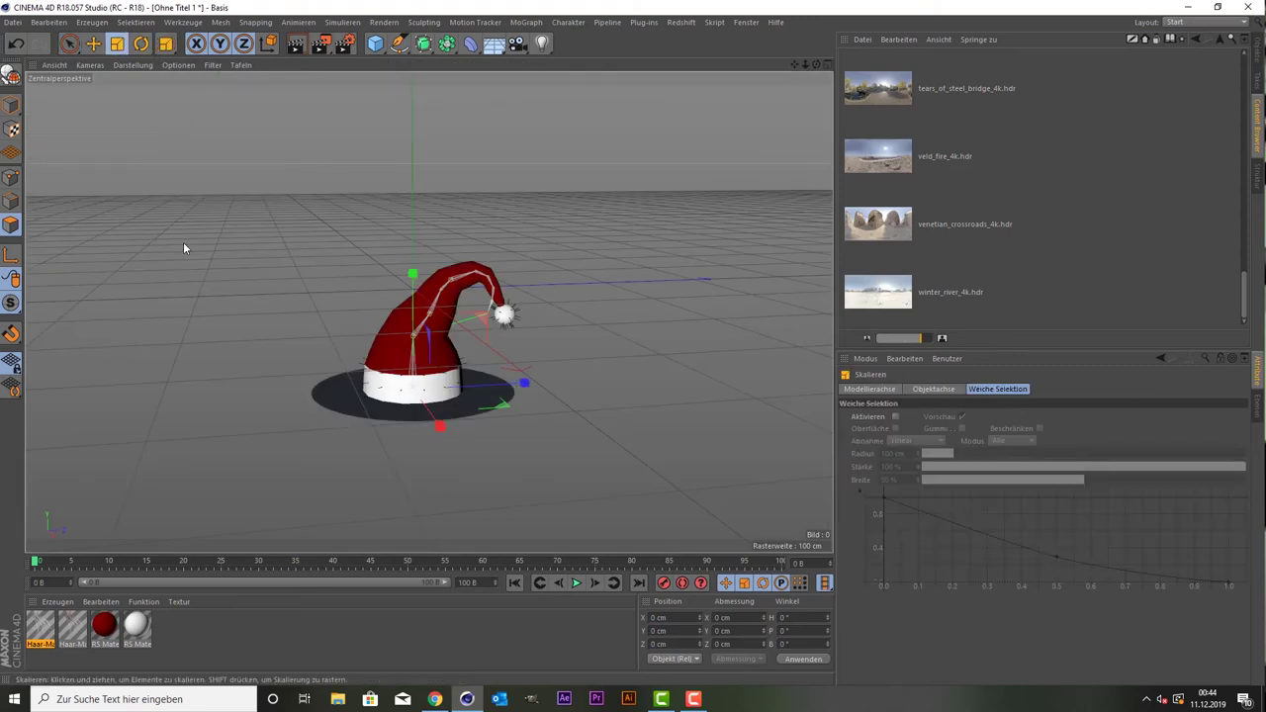
drag(184, 246, 475, 249)
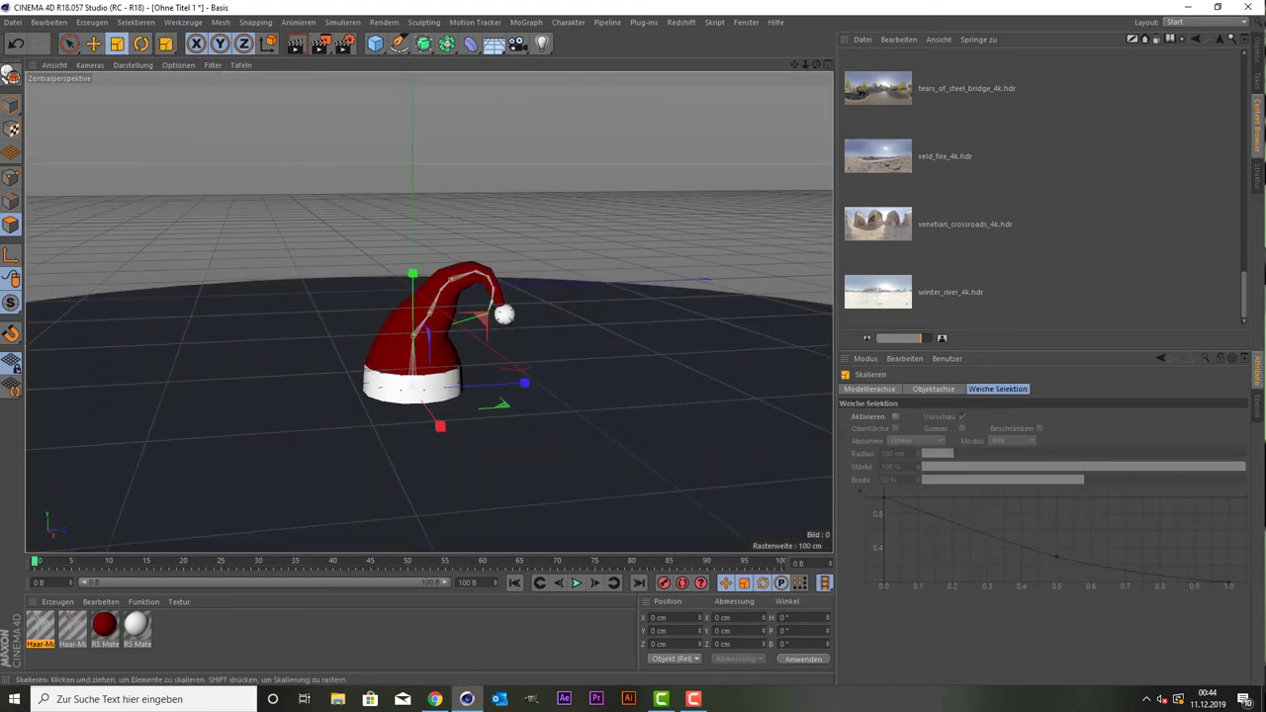
click(1259, 50)
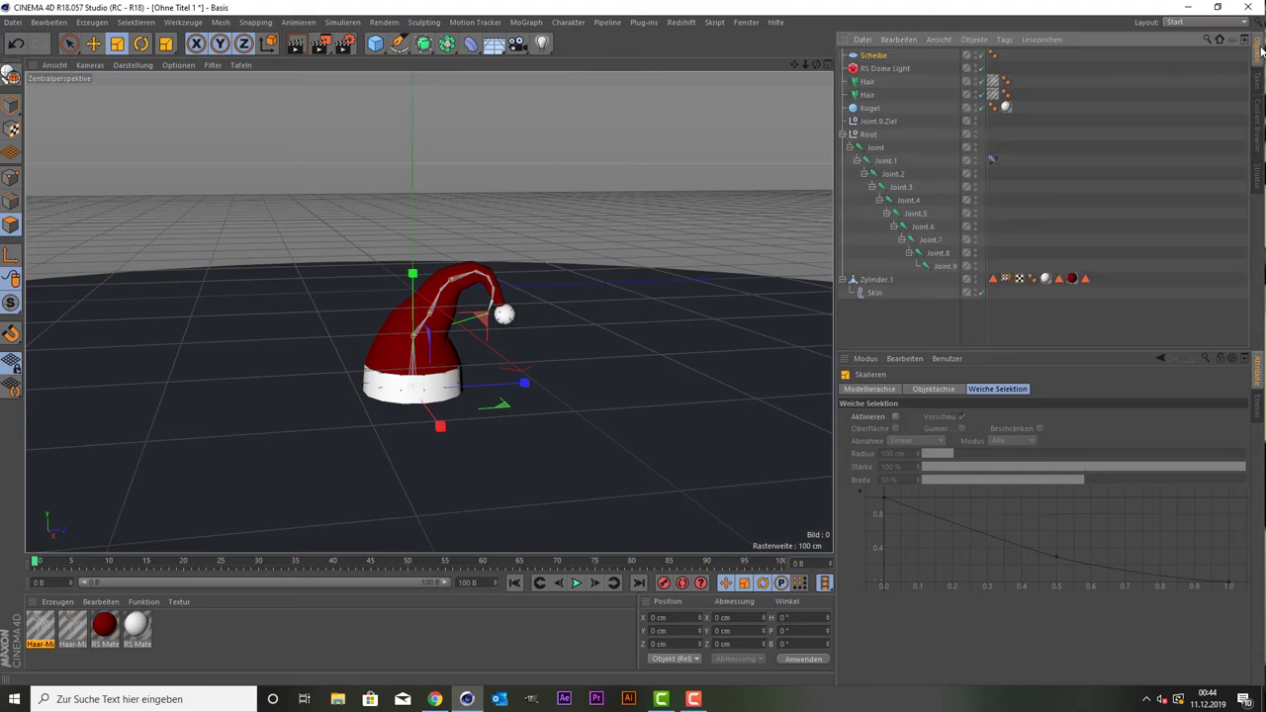
Attach a Redshift Object tag to the Scheibe disc from its context menu.
click(878, 56)
right_click(880, 60)
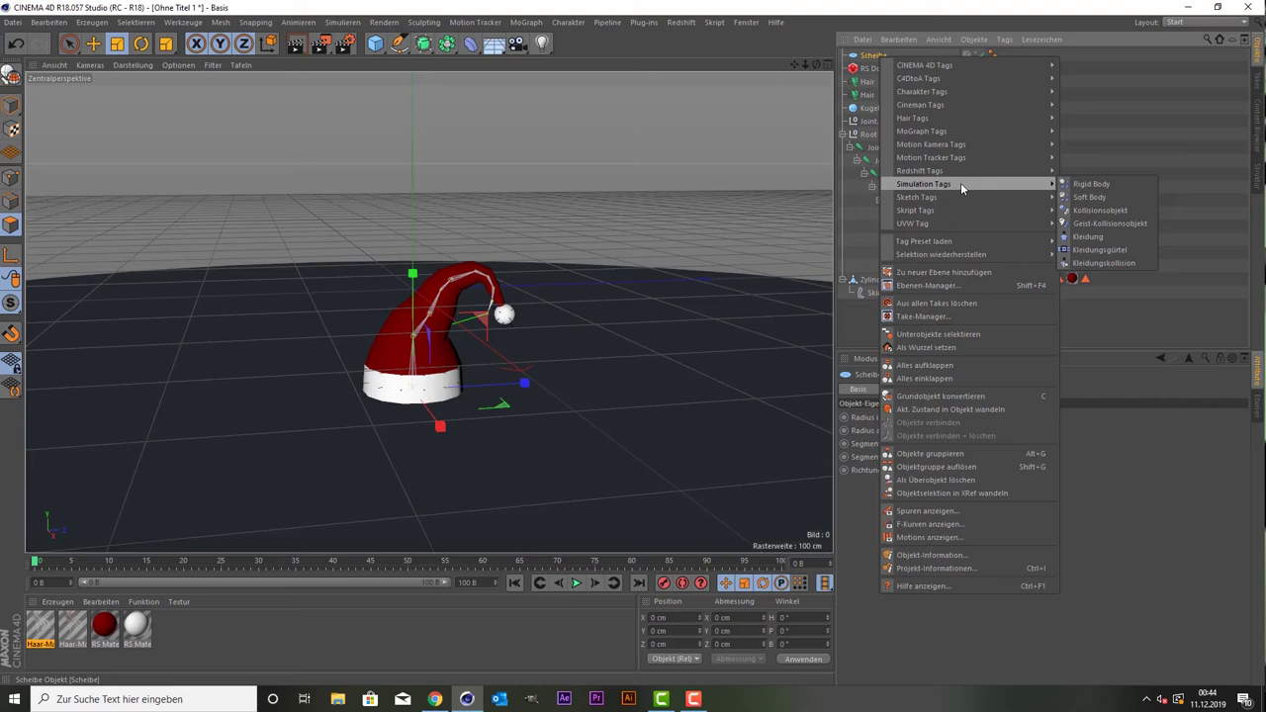
mouse_move(920, 170)
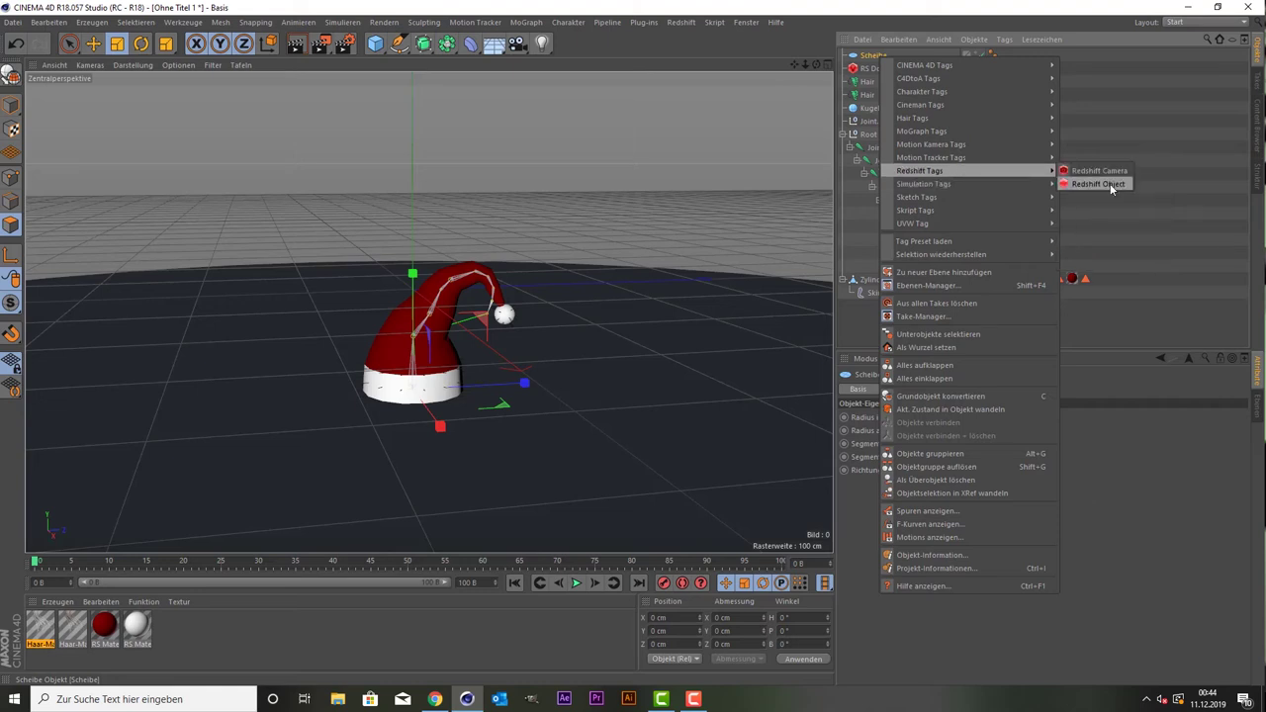
click(1103, 184)
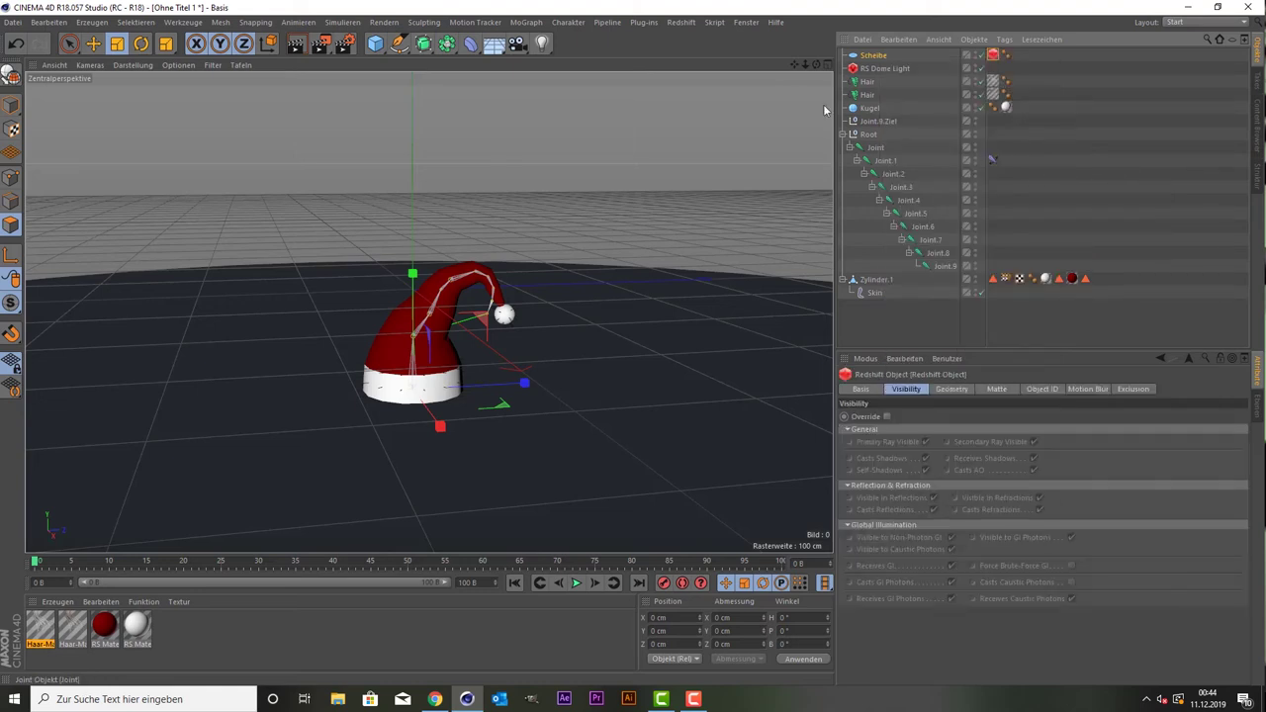
click(680, 22)
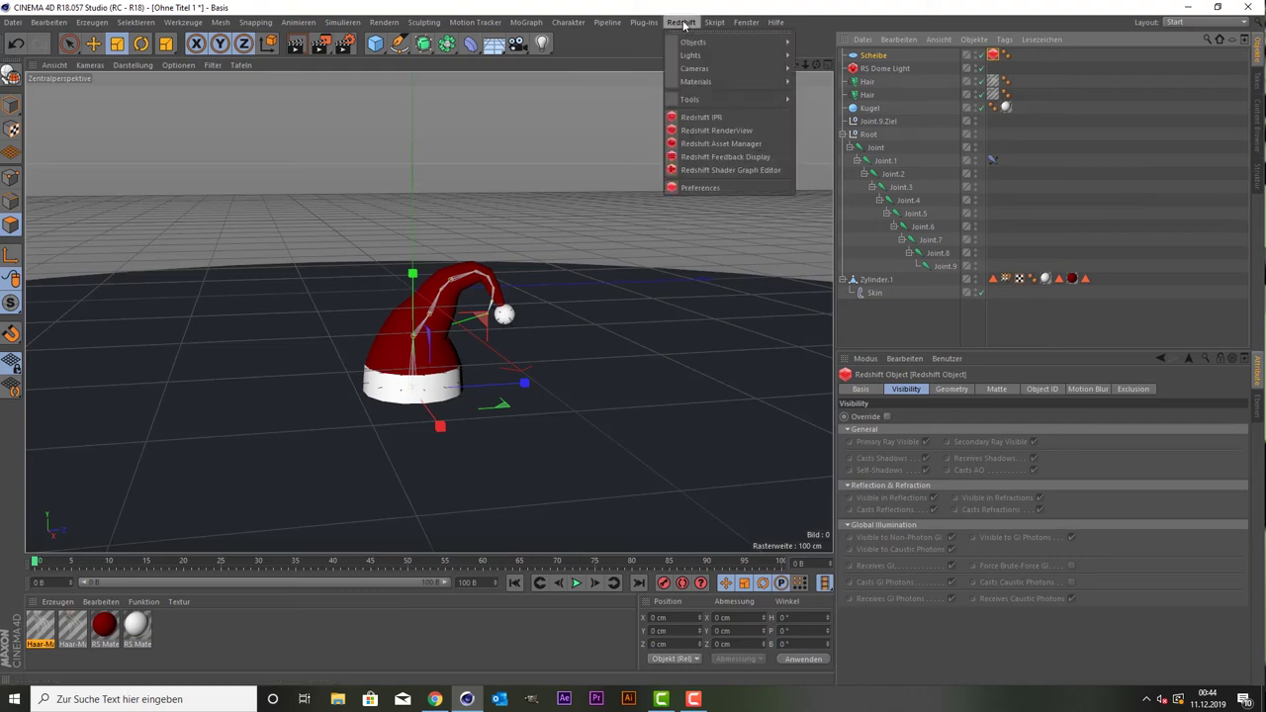
Open the Redshift RenderView, move it aside and start a progressive render of the hat.
click(700, 130)
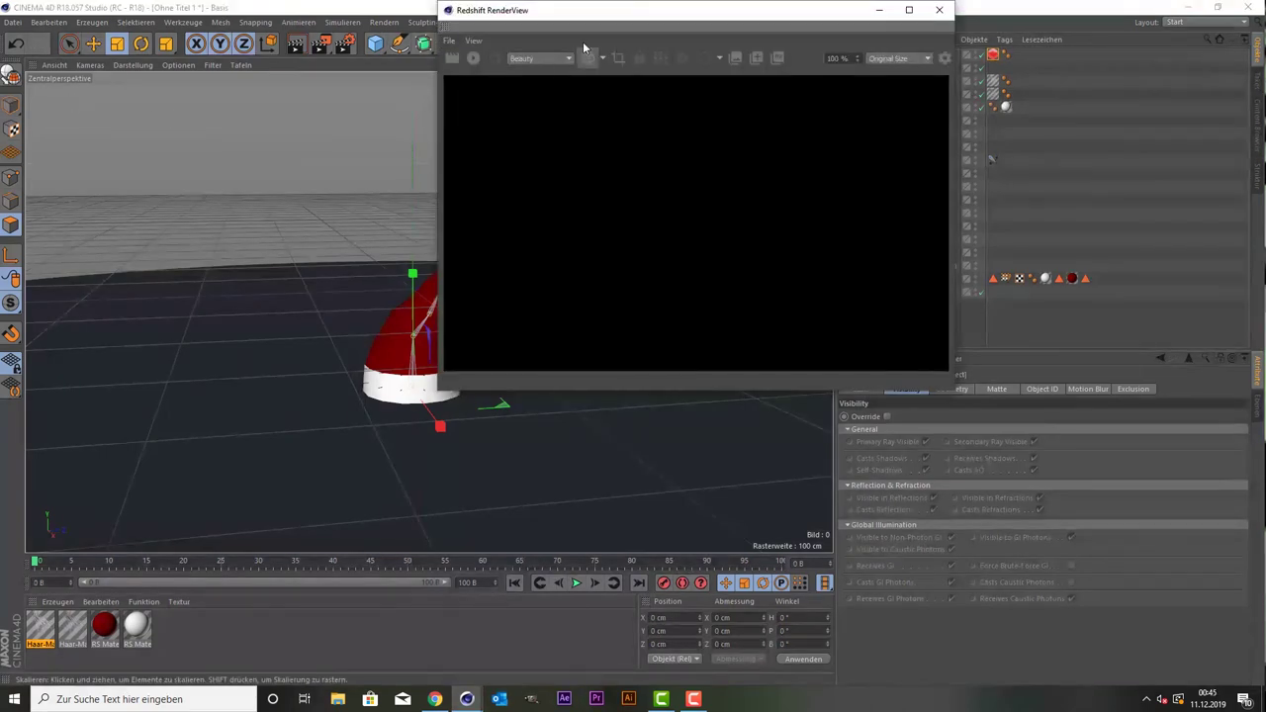
drag(582, 14, 221, 38)
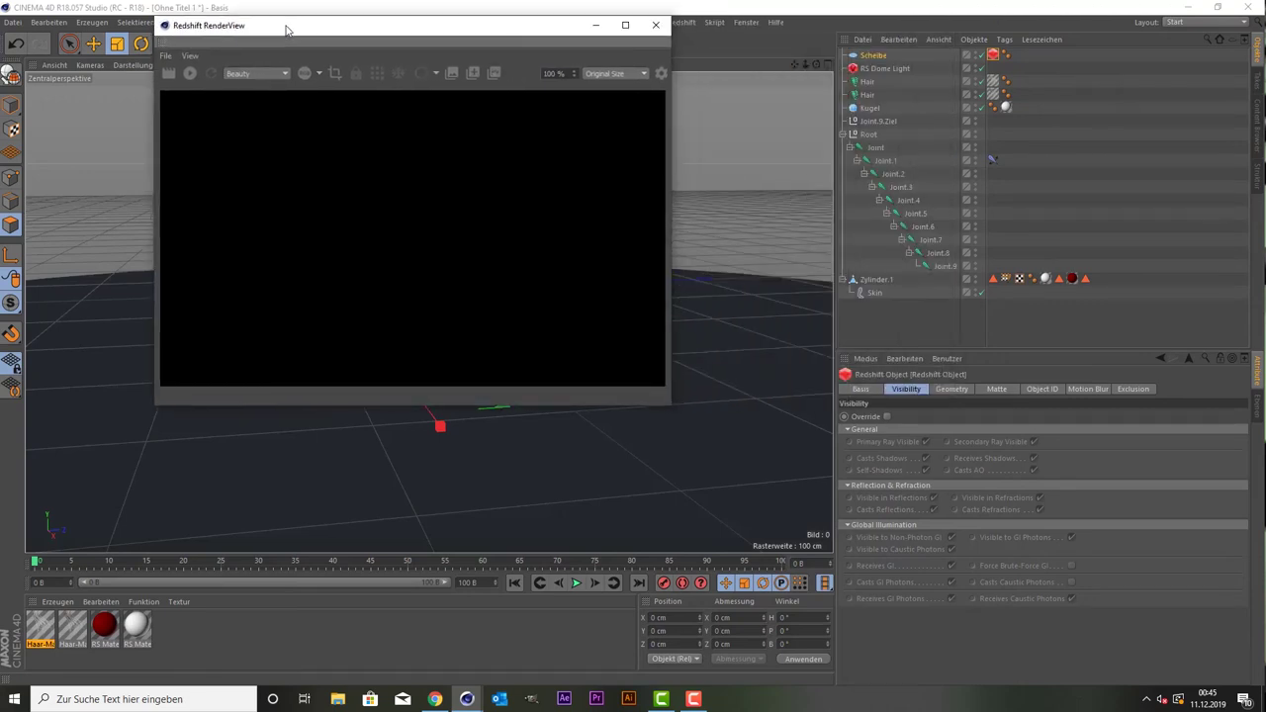
click(155, 84)
click(154, 92)
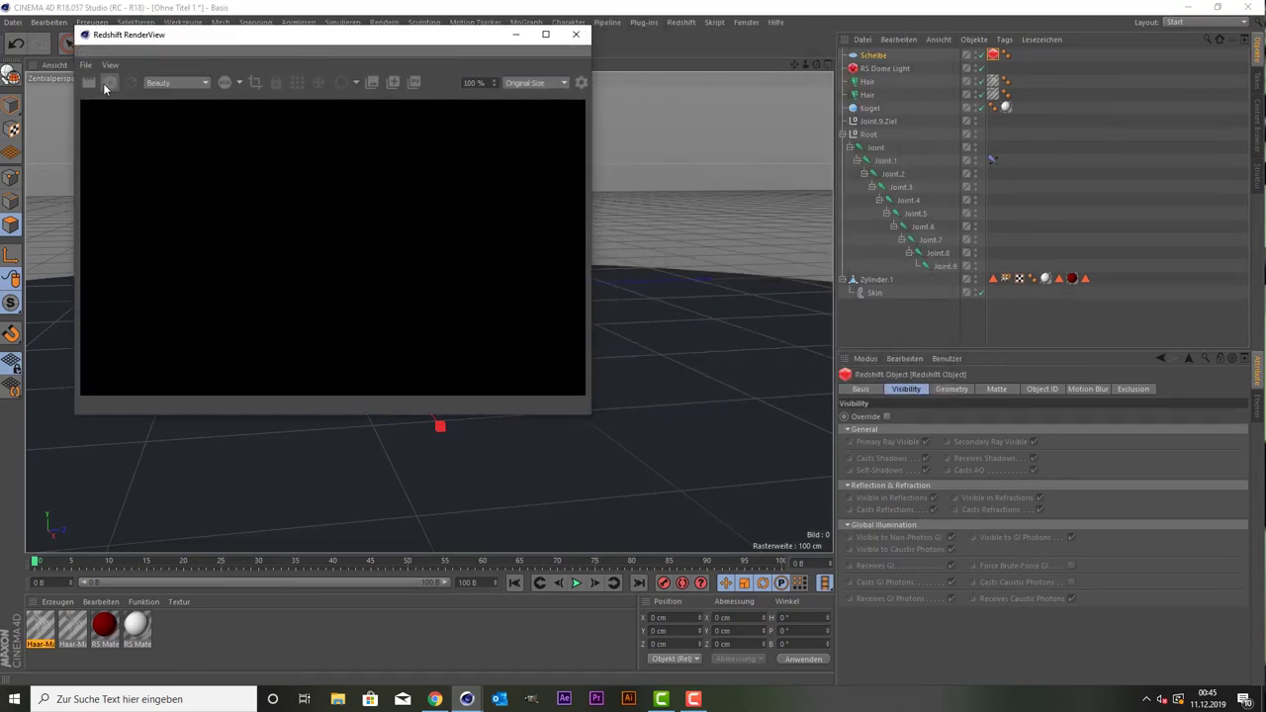
click(105, 88)
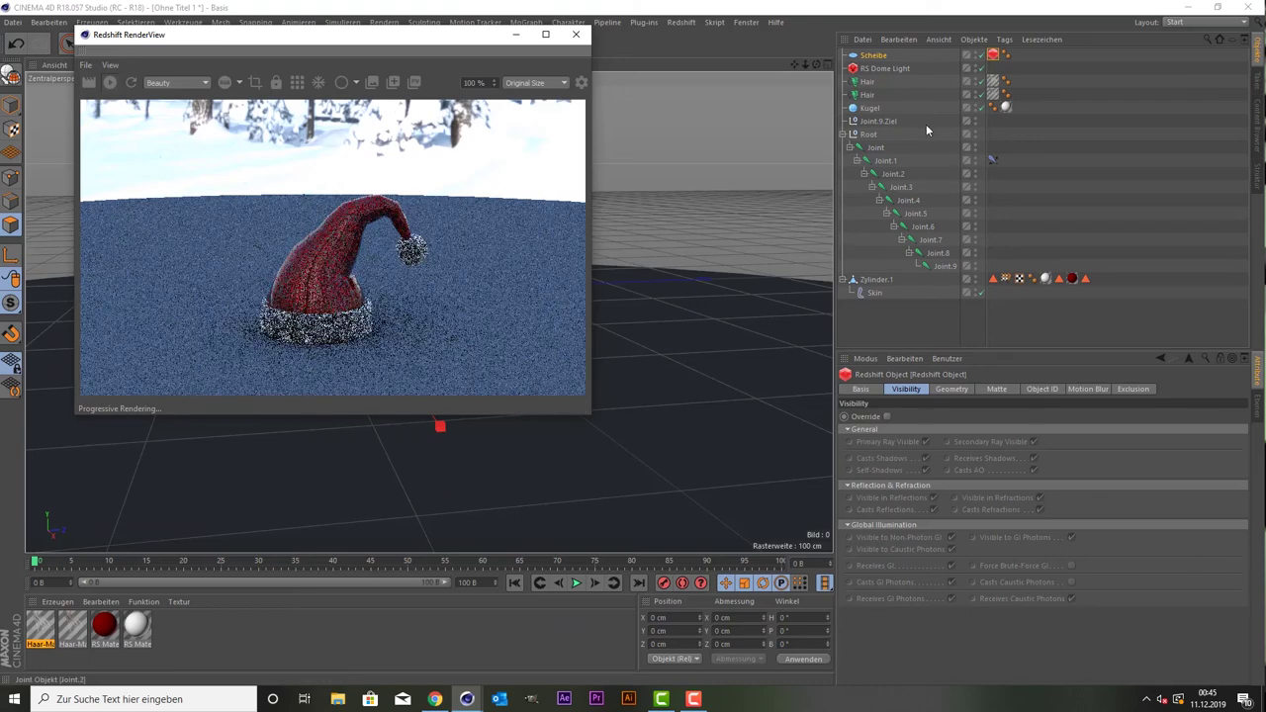
click(994, 56)
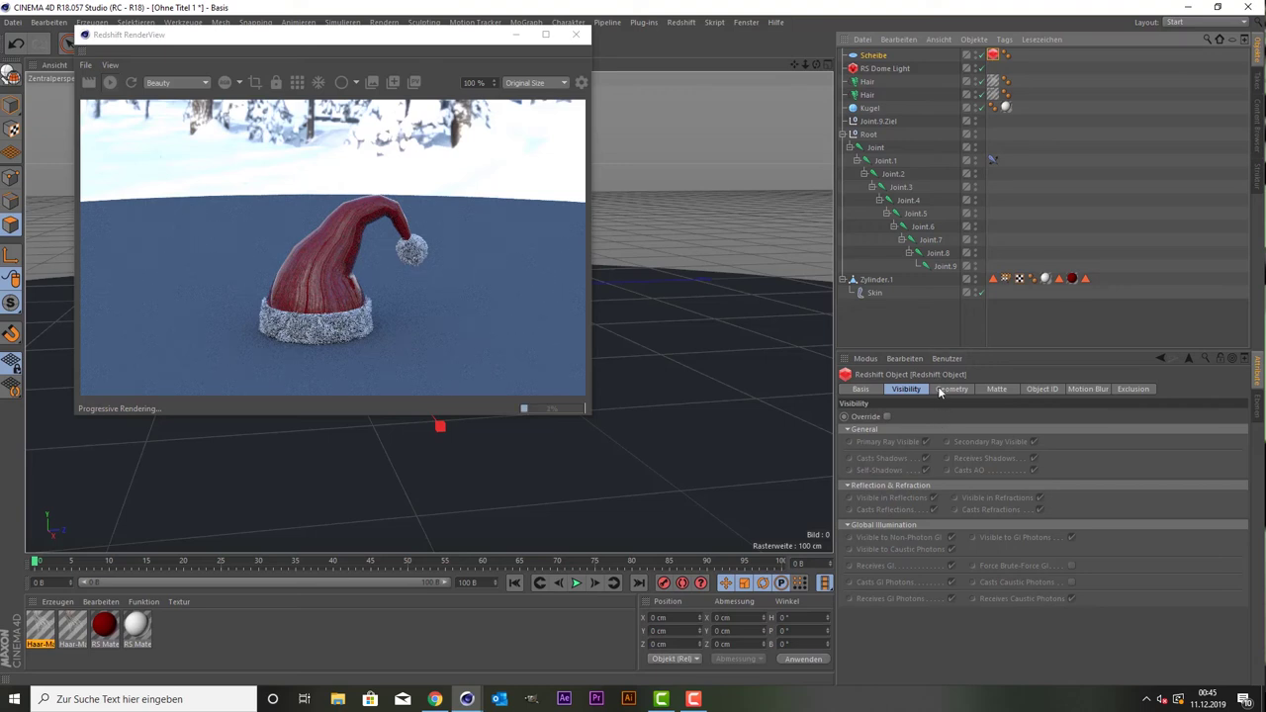
Enable Matte override on the disc's Redshift Object tag with Show Background and Shadow.
click(997, 390)
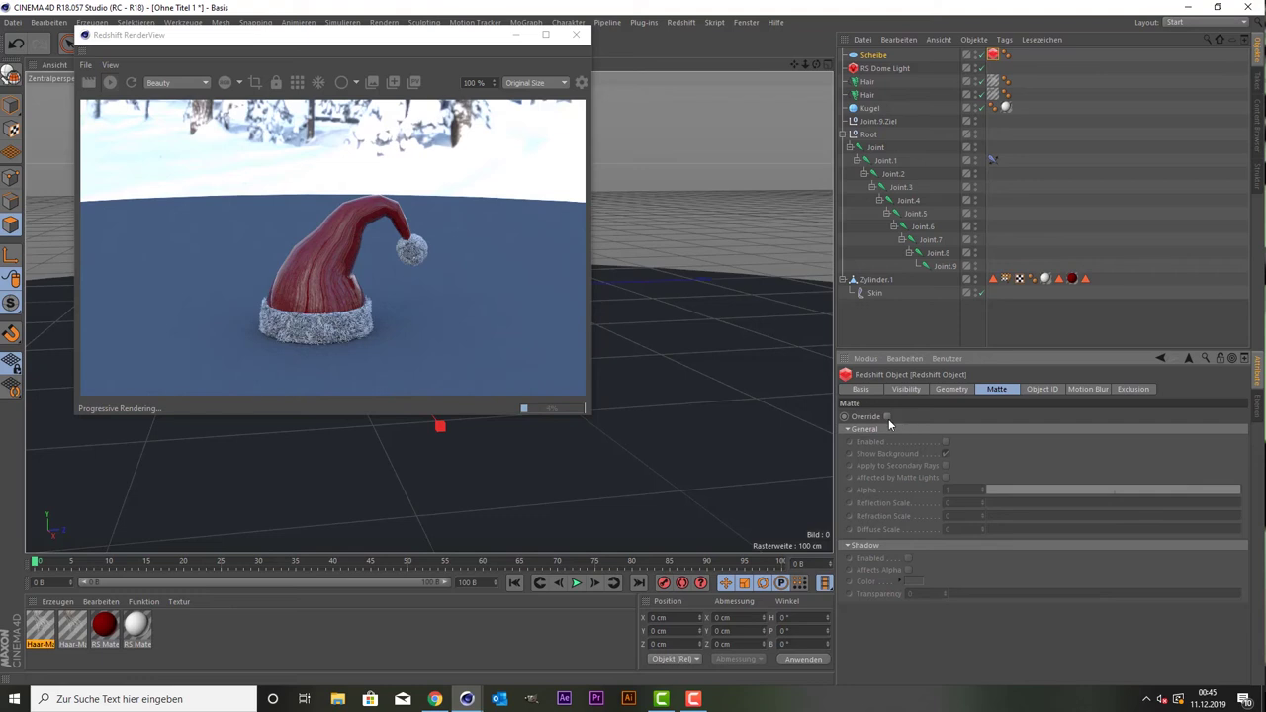
click(887, 417)
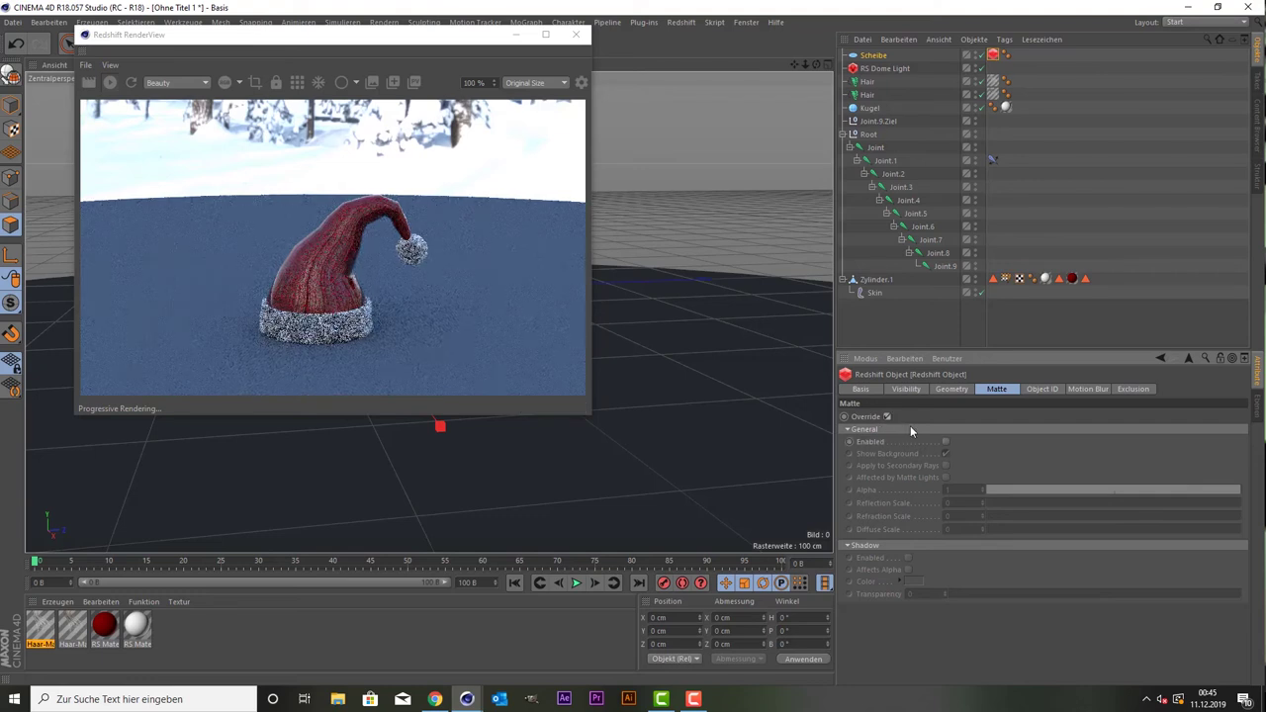
click(945, 441)
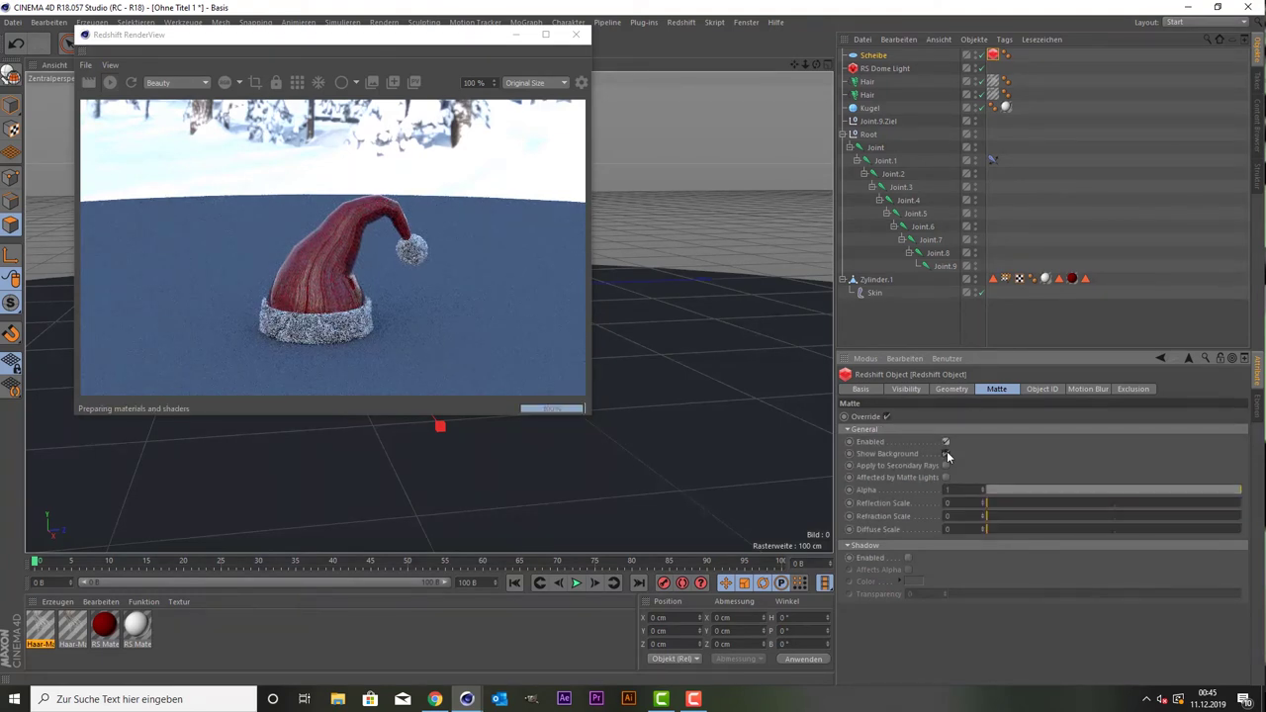
click(946, 453)
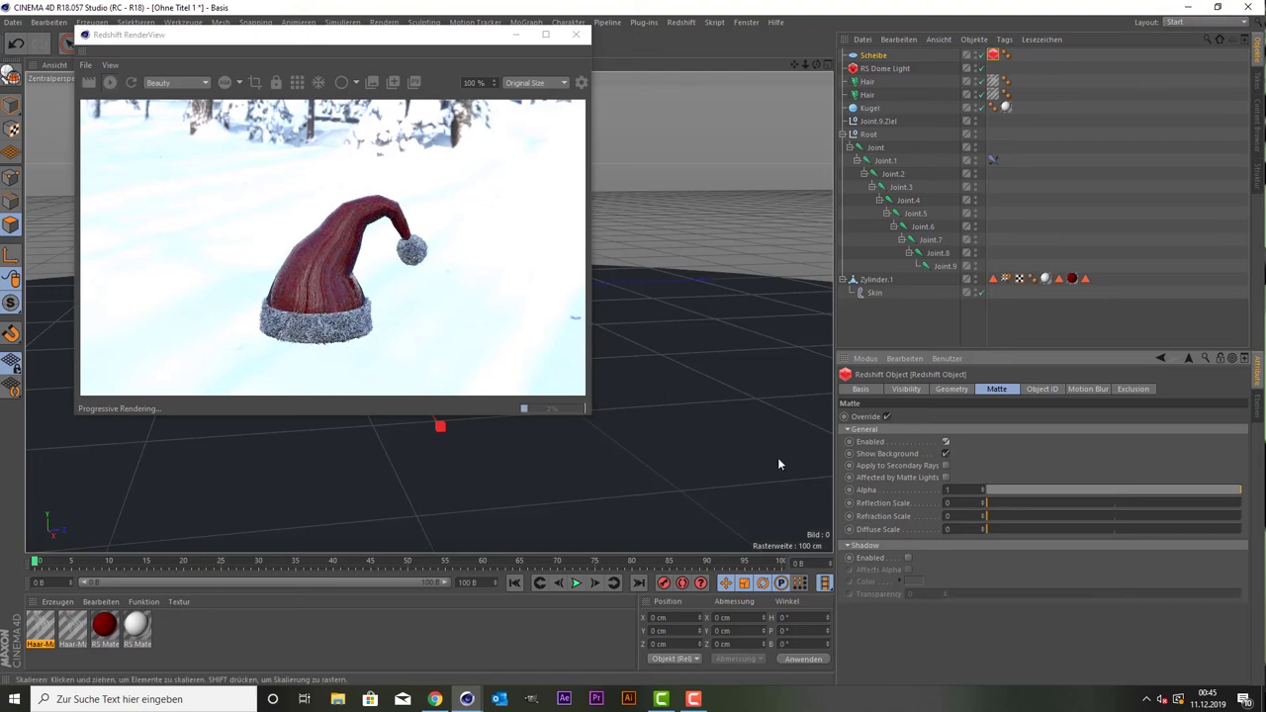
click(908, 558)
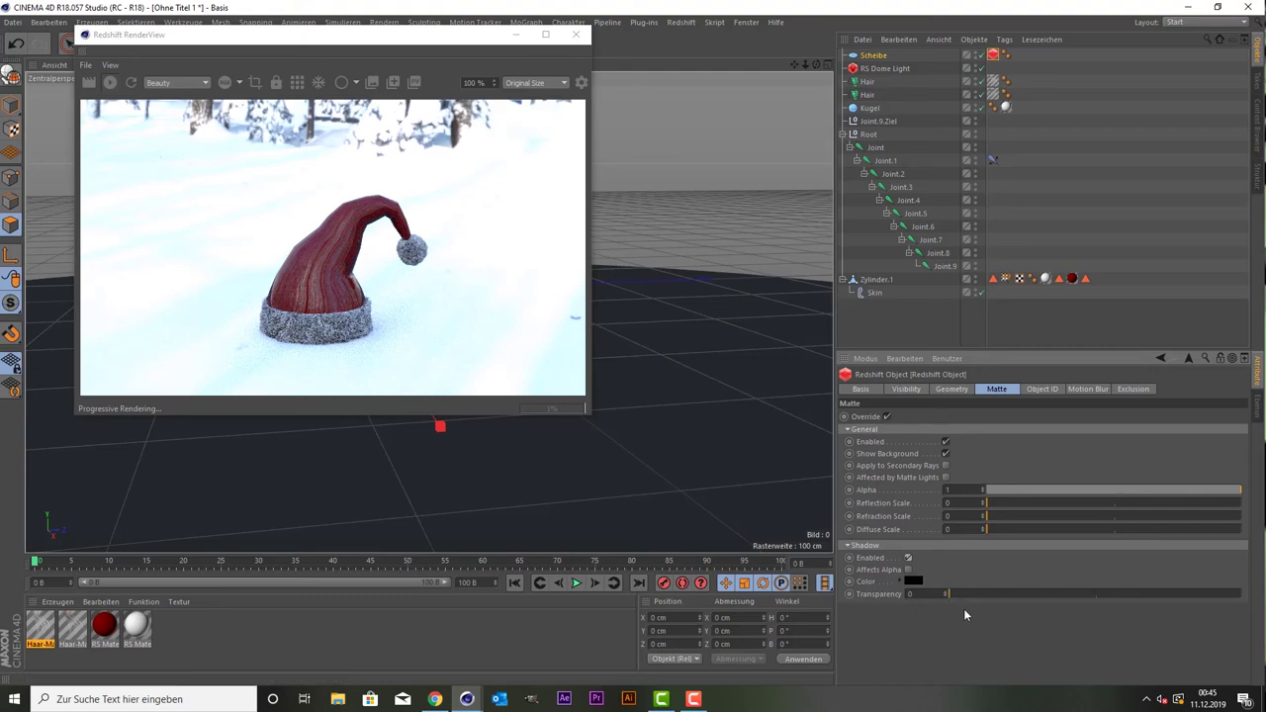
click(909, 571)
click(908, 571)
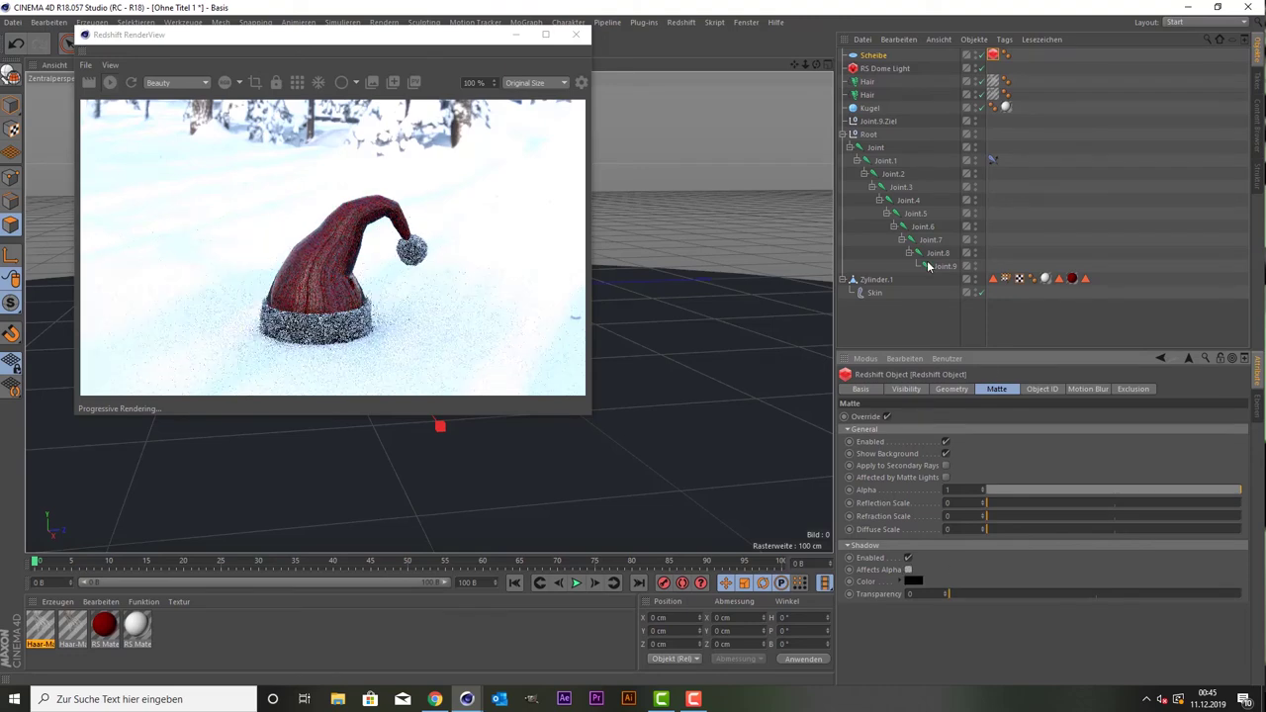
Review the tag's Visibility and Geometry settings, then close the Redshift RenderView.
click(906, 390)
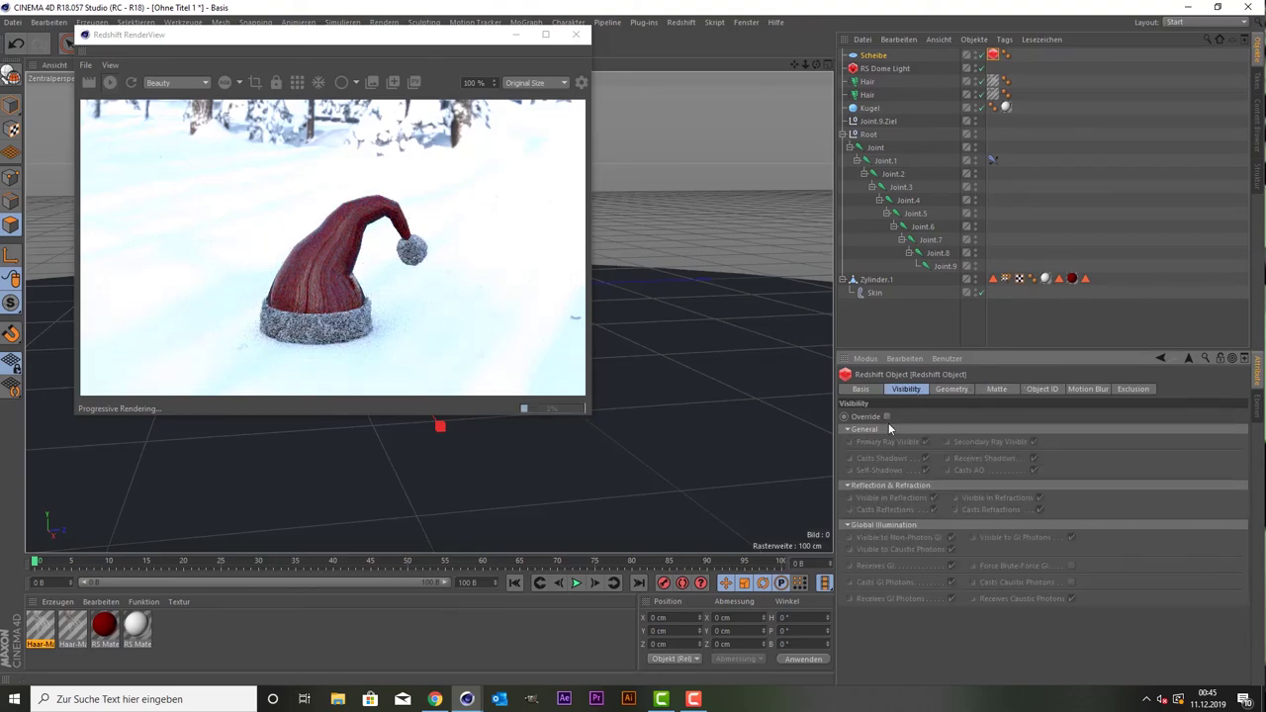
click(970, 390)
click(1000, 391)
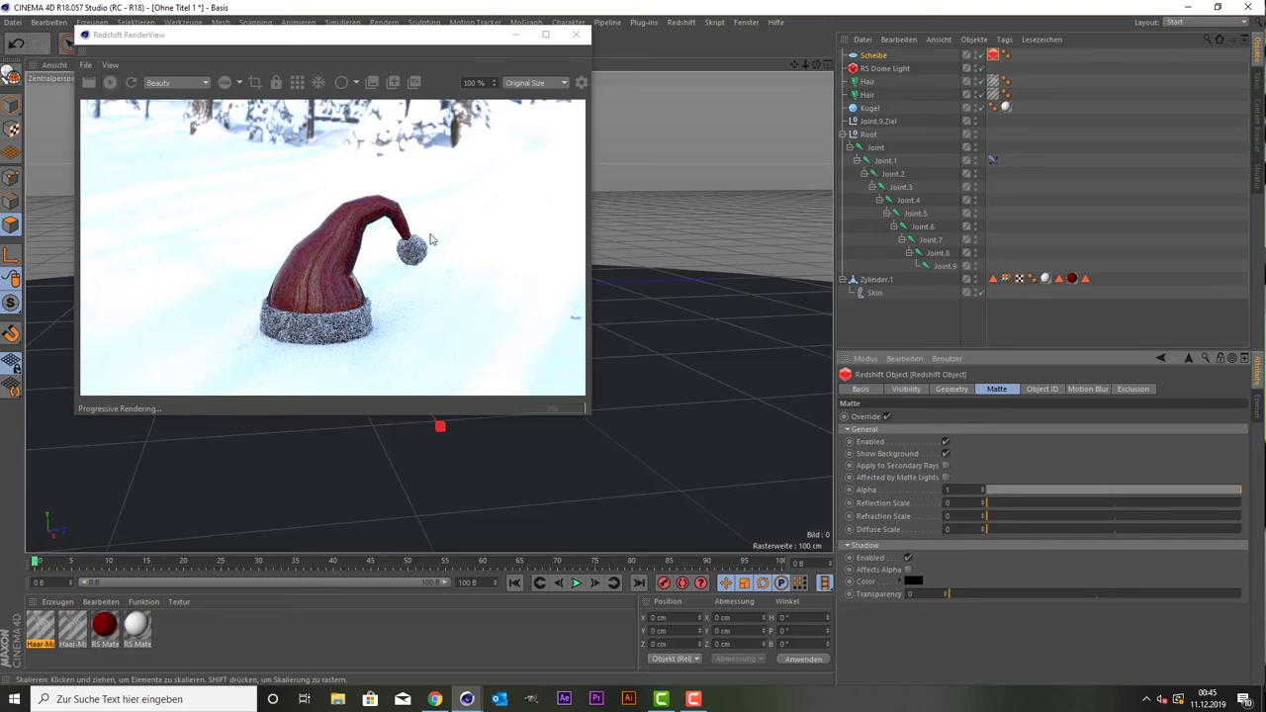
click(575, 33)
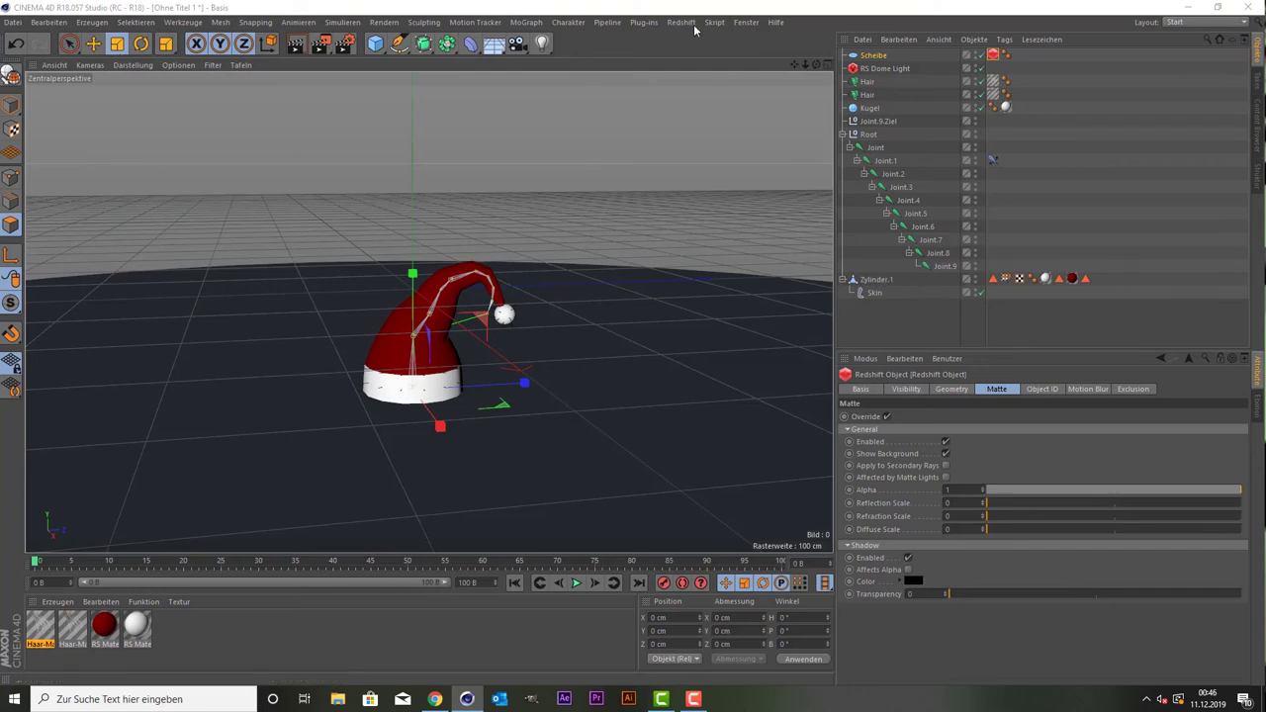
Group Kugel through Skin into a Null and nest it under a new Subdivision Surface.
drag(909, 320, 865, 115)
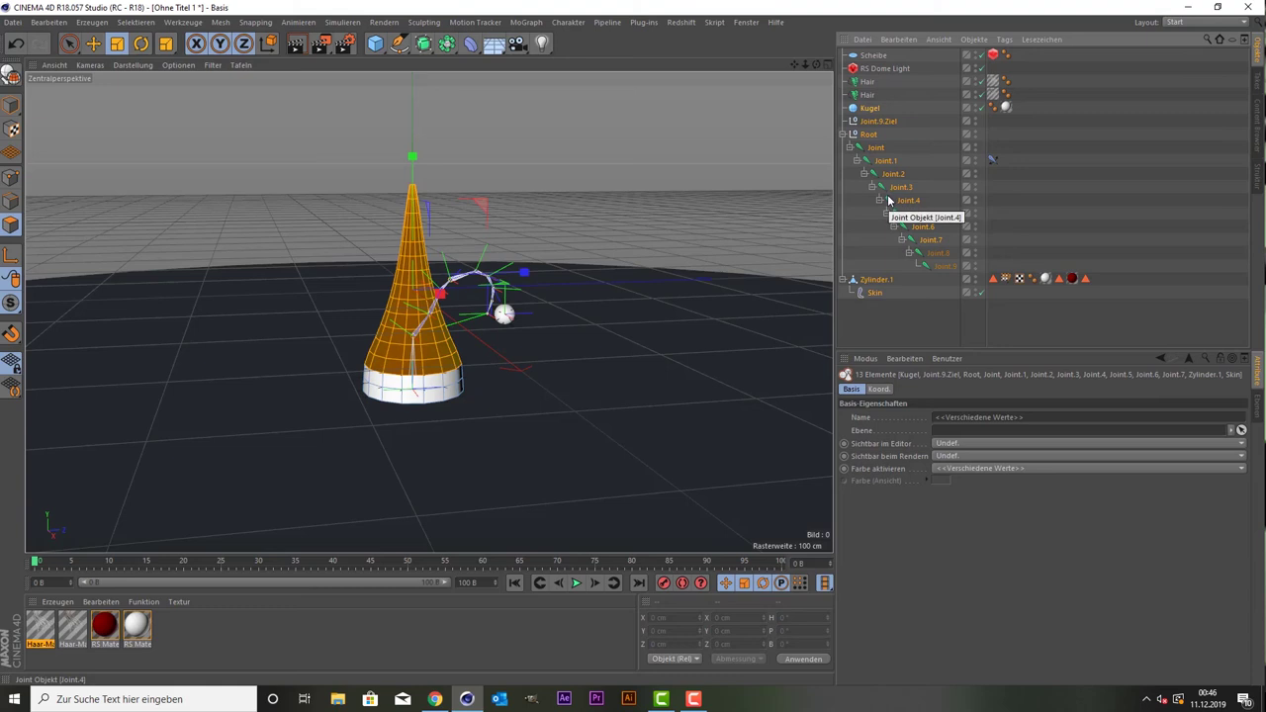
key(alt+g)
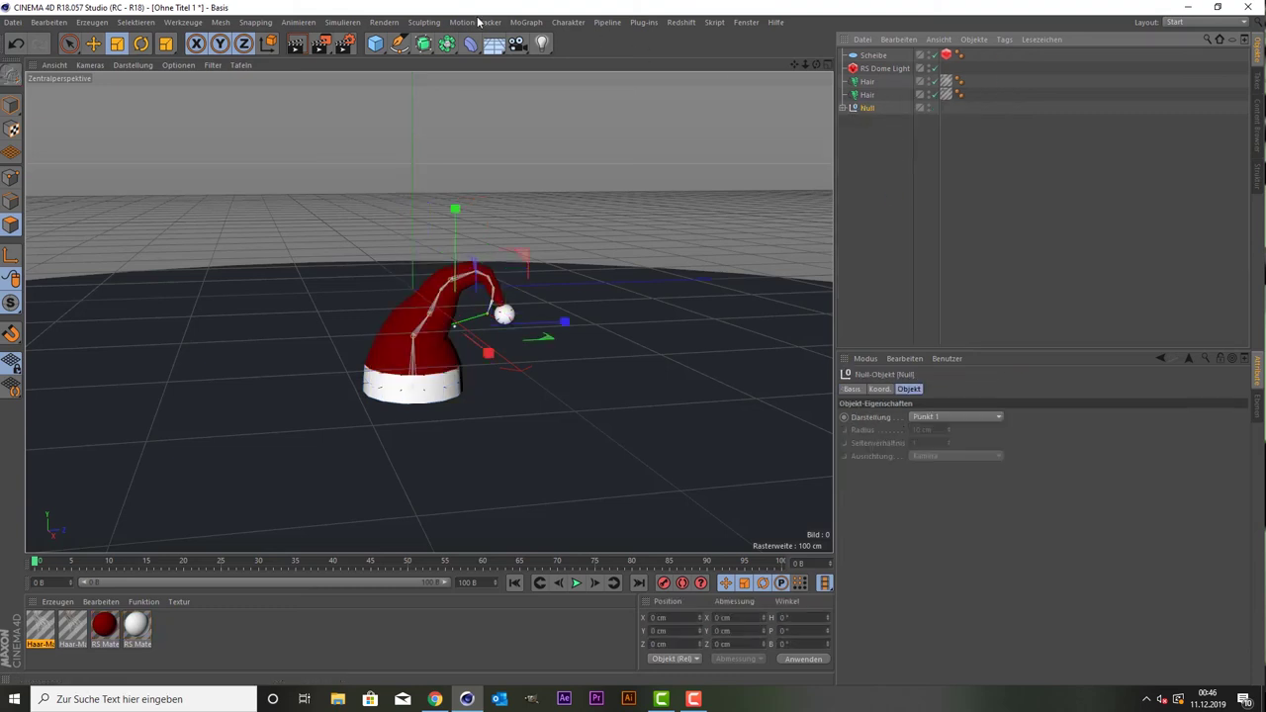
click(424, 42)
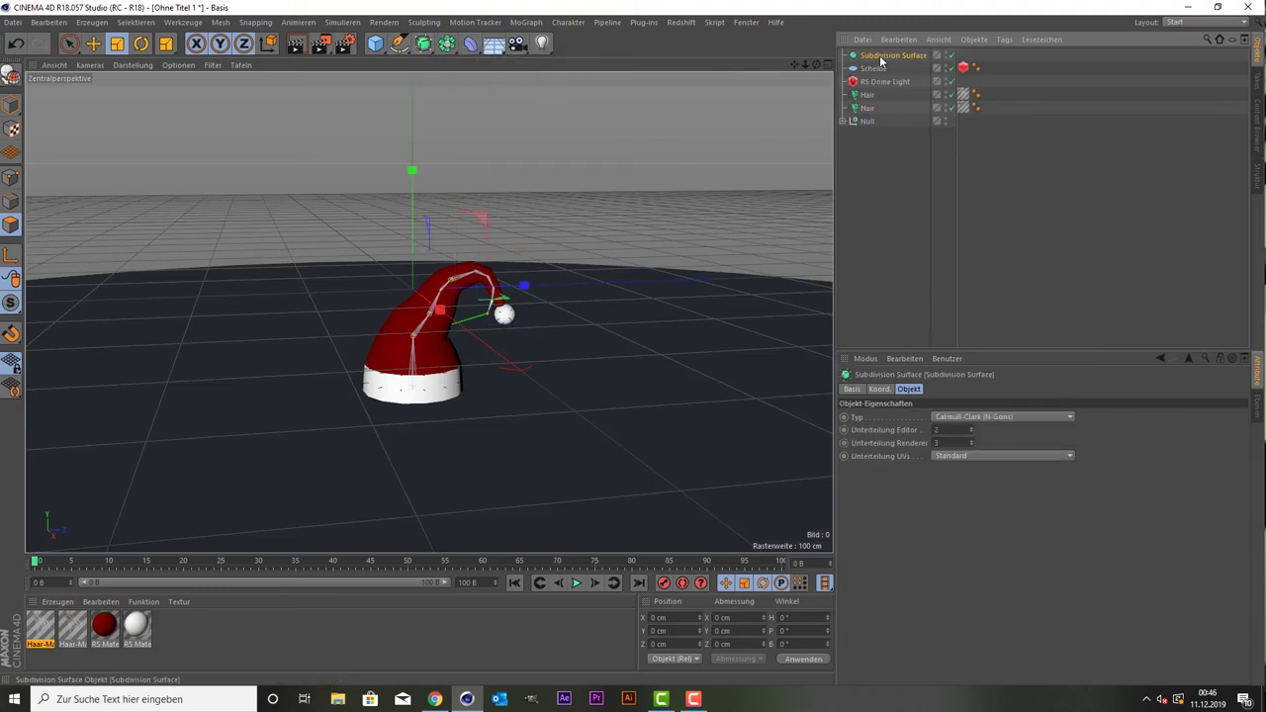
click(860, 121)
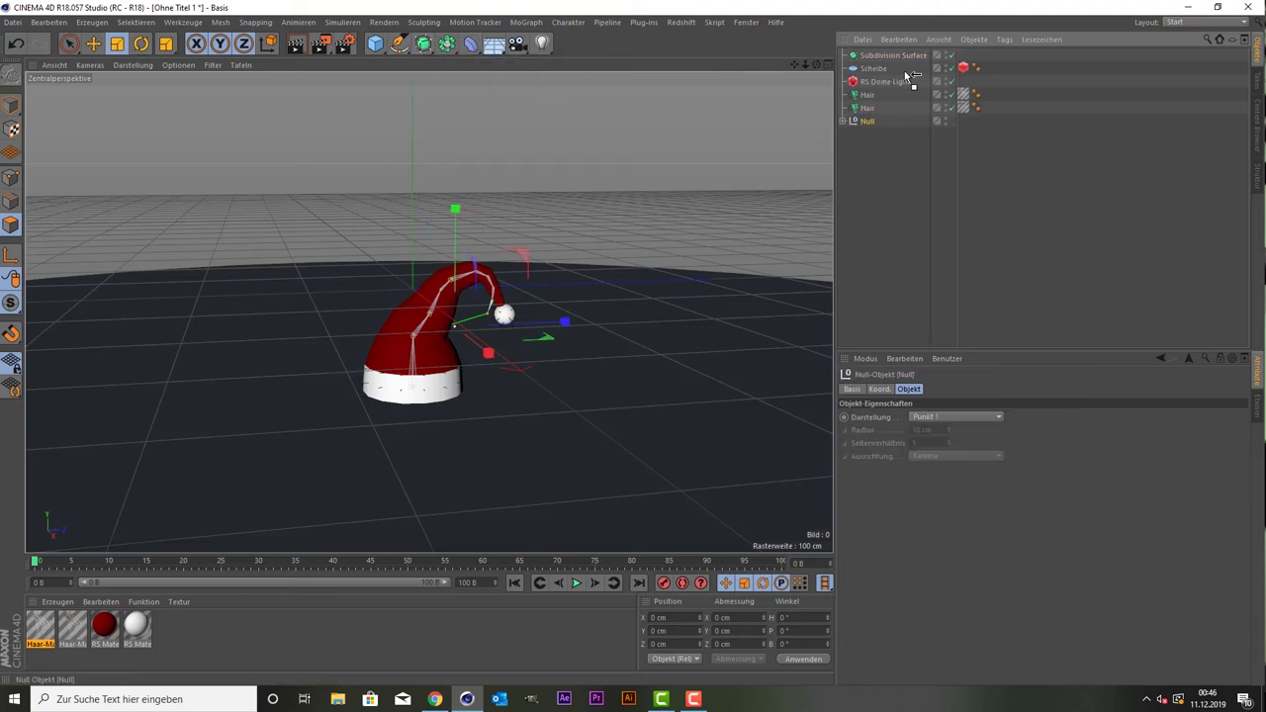
drag(906, 55, 906, 56)
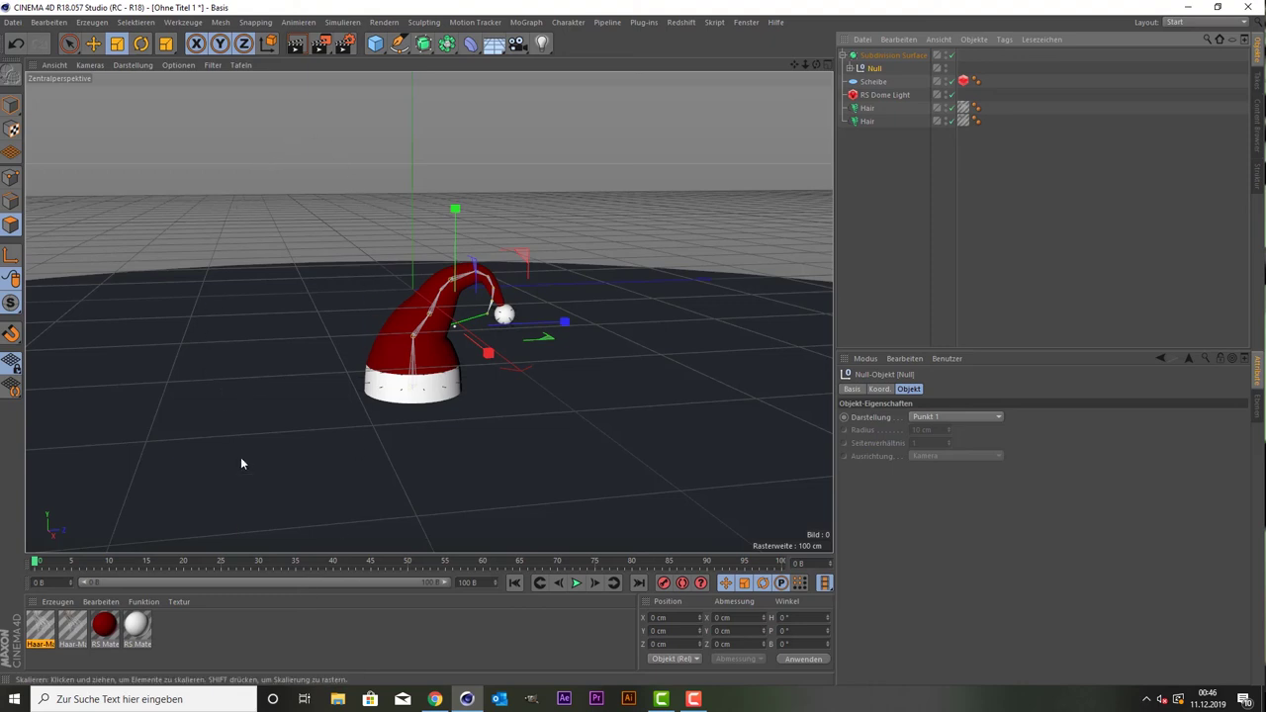
click(681, 22)
Re-render the smoothed hat in the Redshift RenderView and move the window to the right.
click(717, 130)
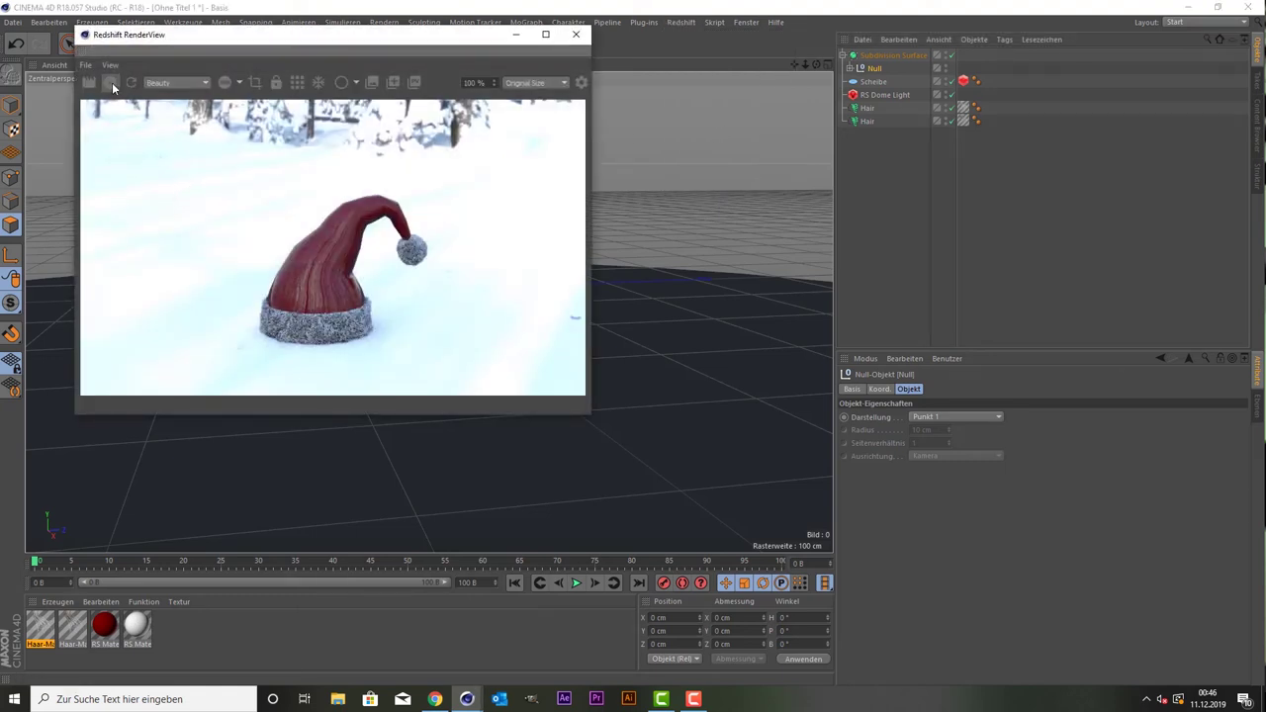
click(111, 85)
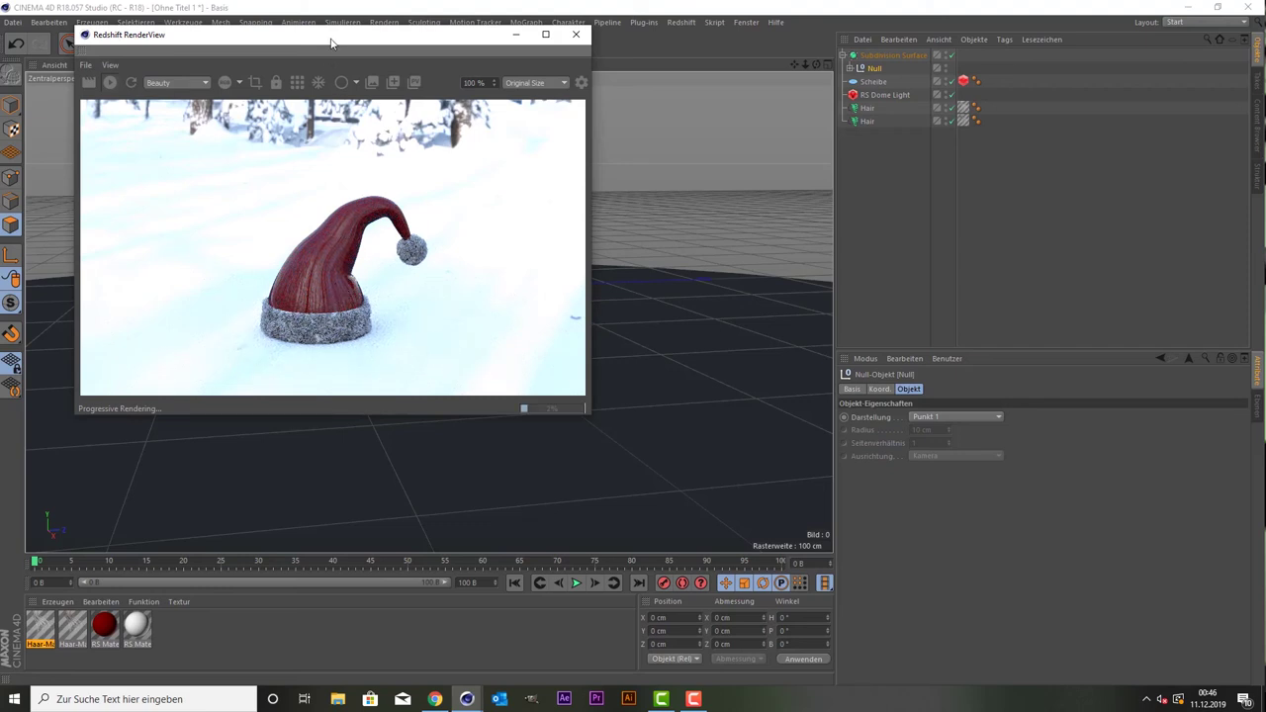
mouse_move(335, 38)
mouse_down()
mouse_move(633, 102)
mouse_move(845, 63)
mouse_up()
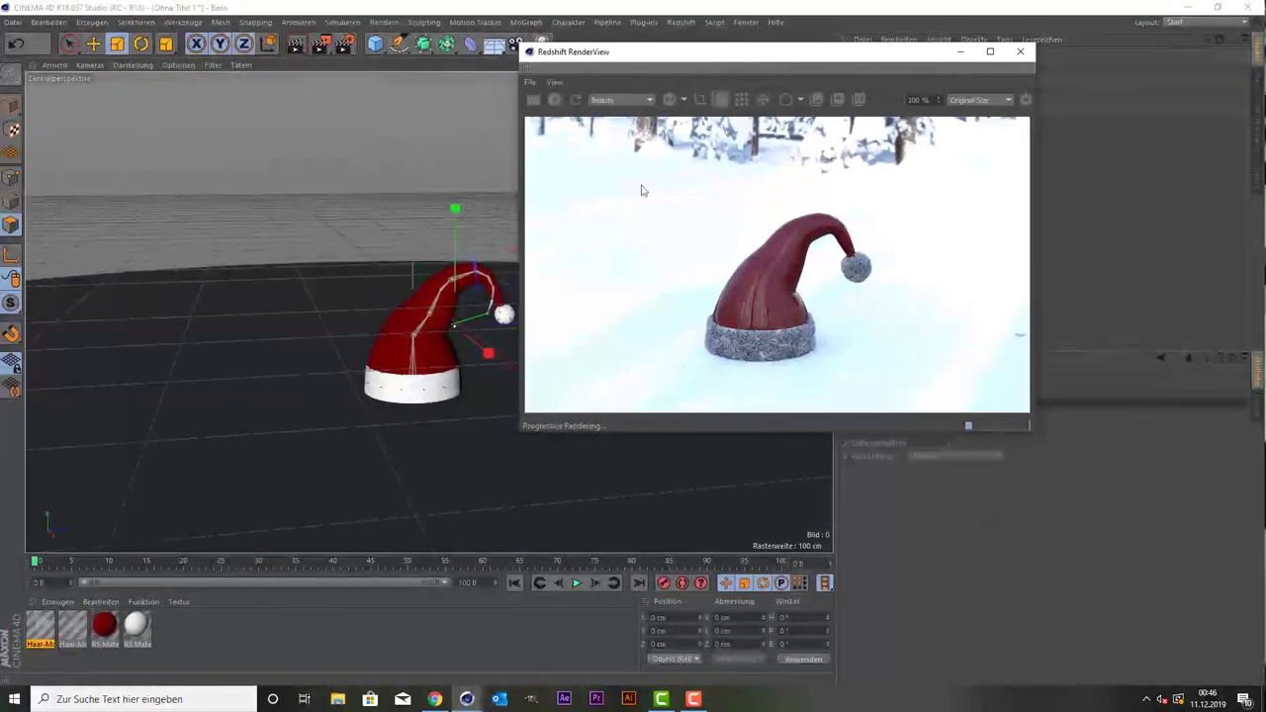
Open the red RS Material's base properties and set reflection anisotropy to 0.528.
double_click(107, 627)
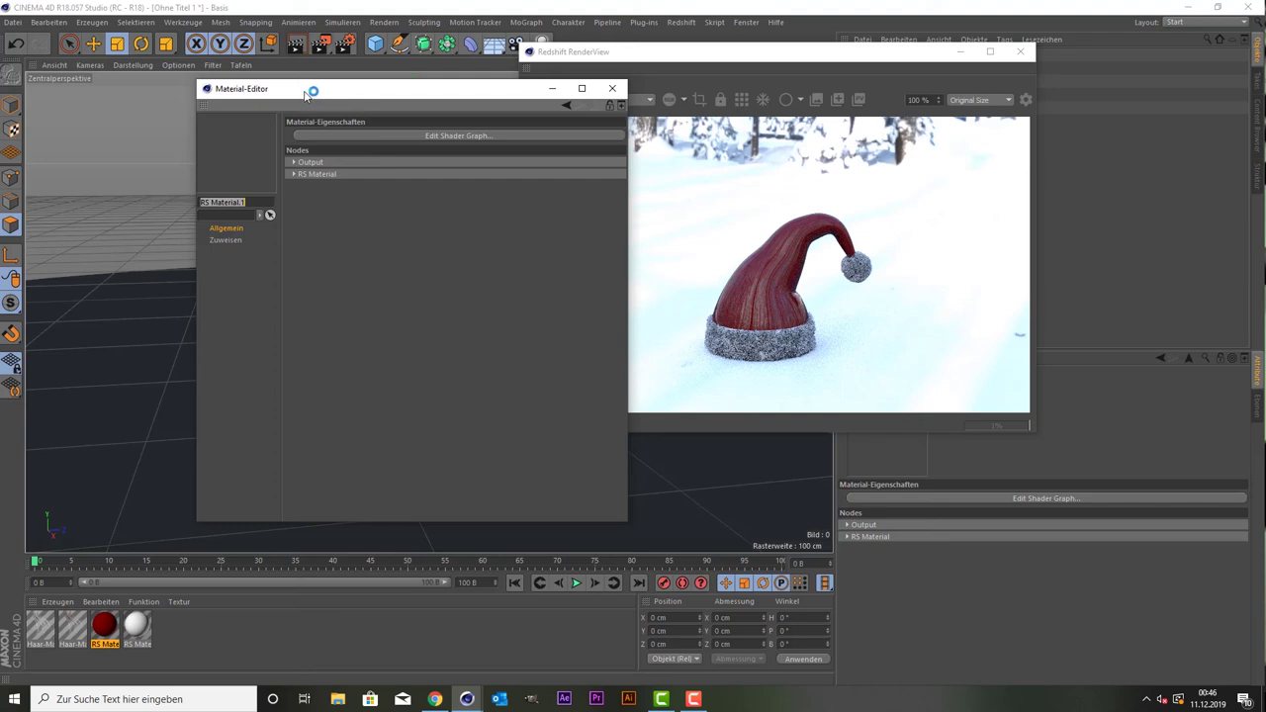
drag(313, 90, 190, 69)
click(146, 154)
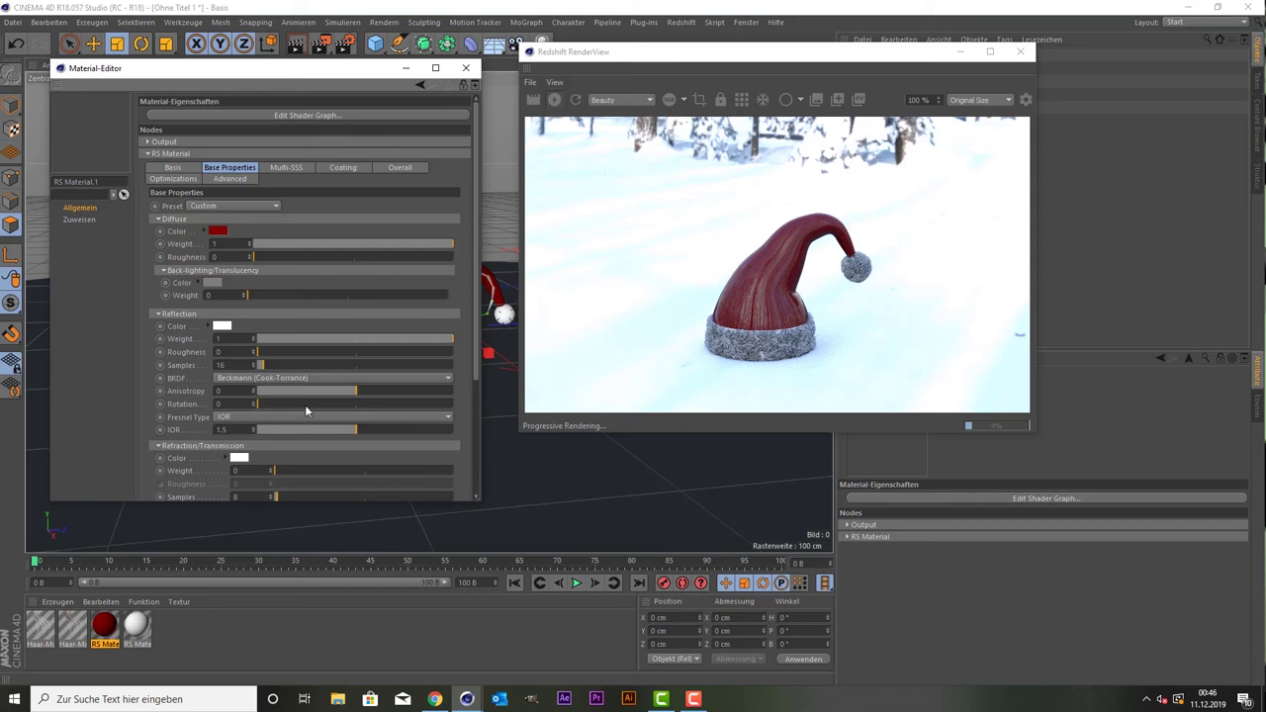
click(190, 392)
drag(316, 393, 252, 393)
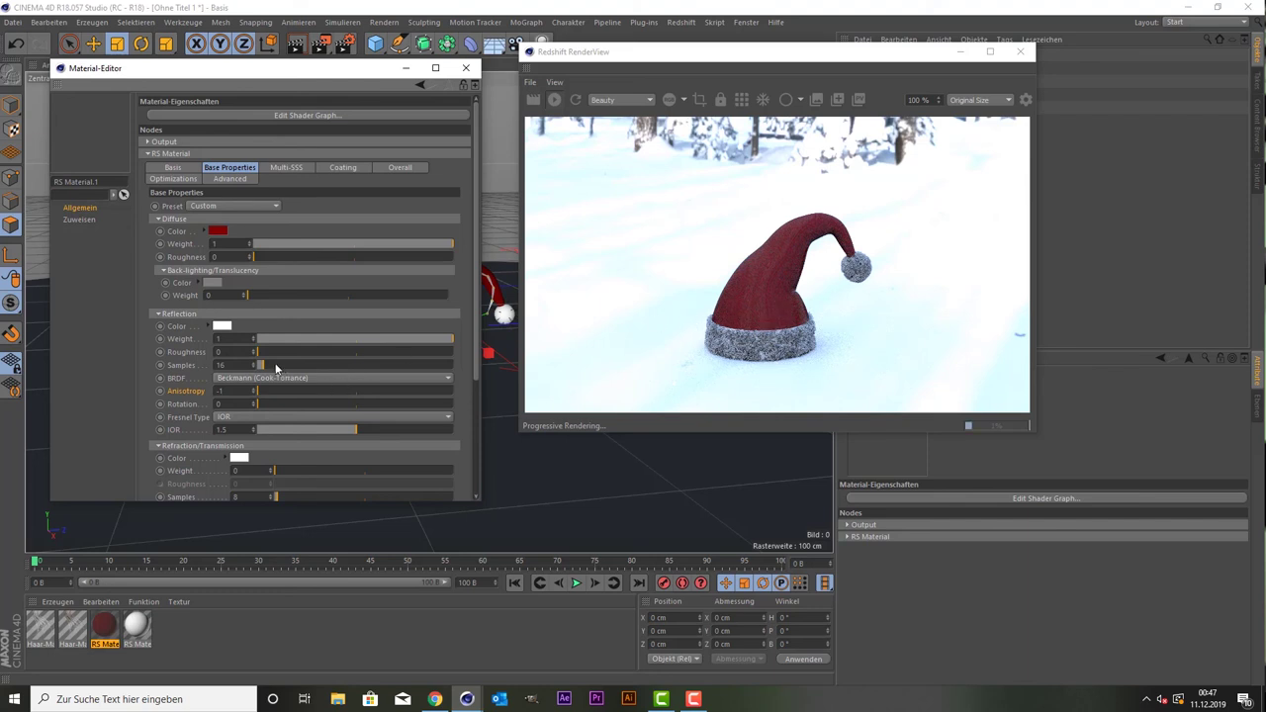
drag(283, 392, 486, 391)
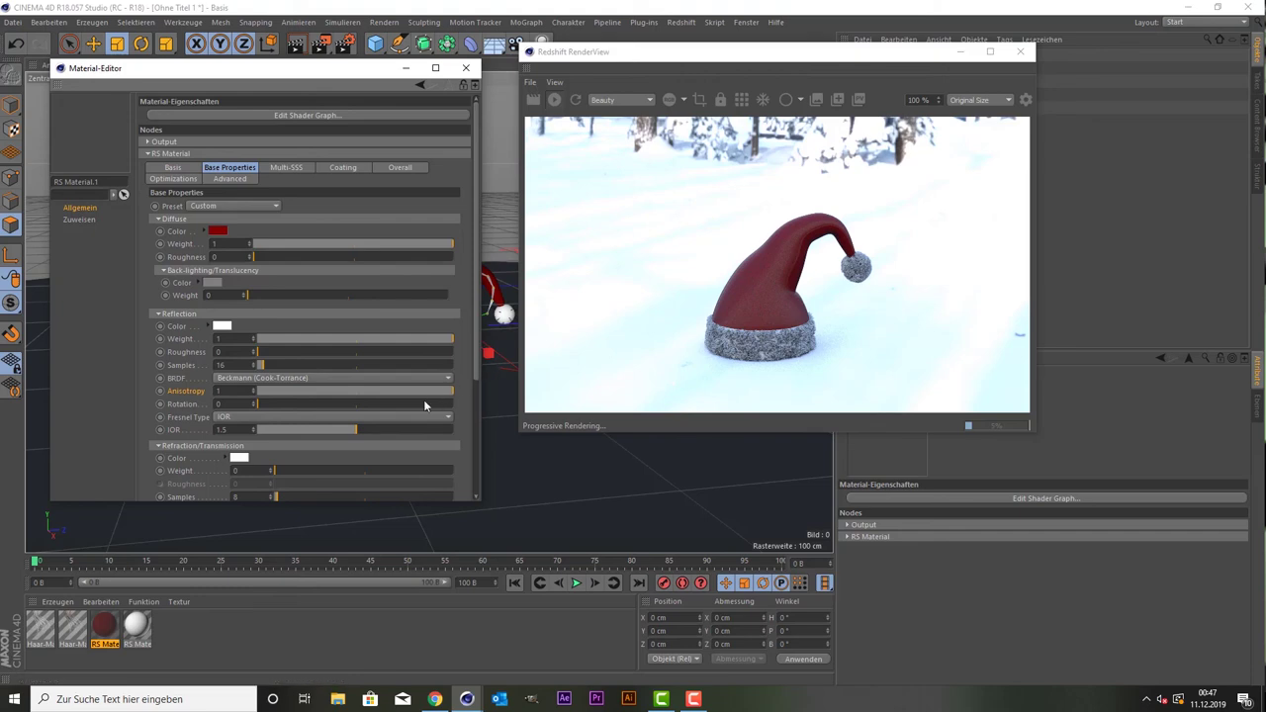
mouse_move(392, 393)
mouse_down()
mouse_move(342, 391)
mouse_move(407, 387)
mouse_up()
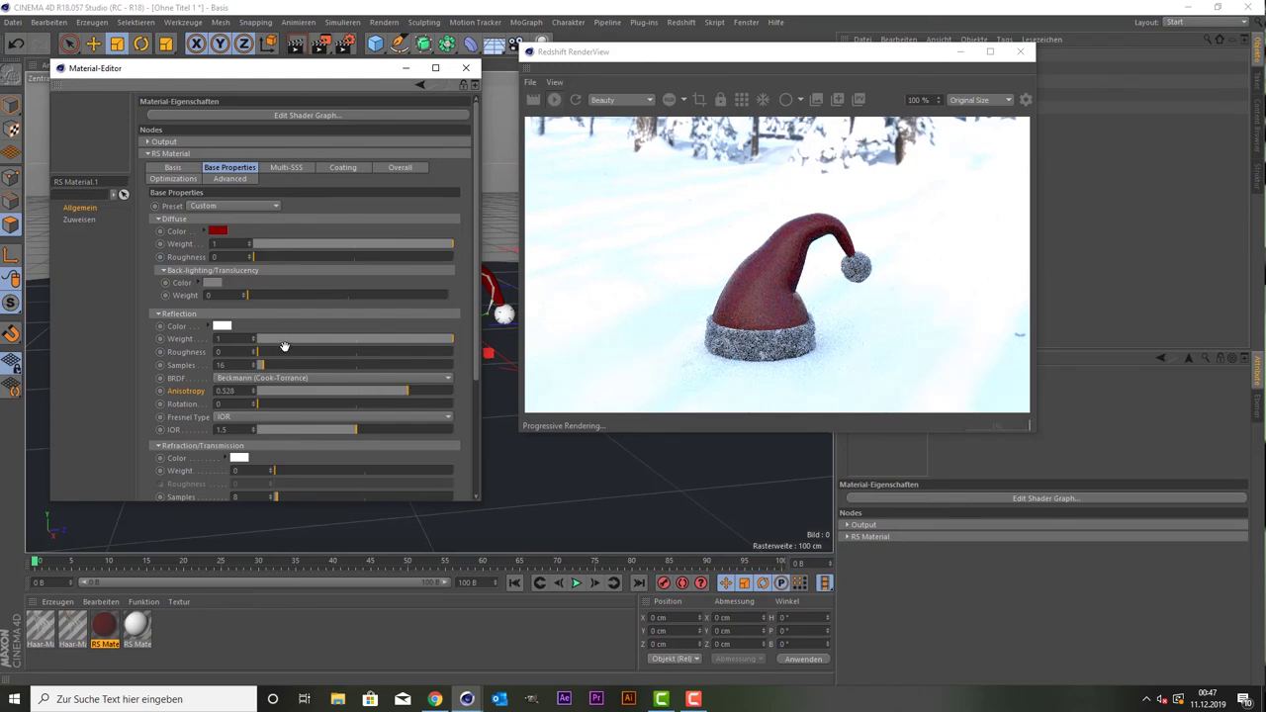
Set the material's reflection roughness to 0.43 and reflection weight to 0.49.
drag(275, 351, 312, 351)
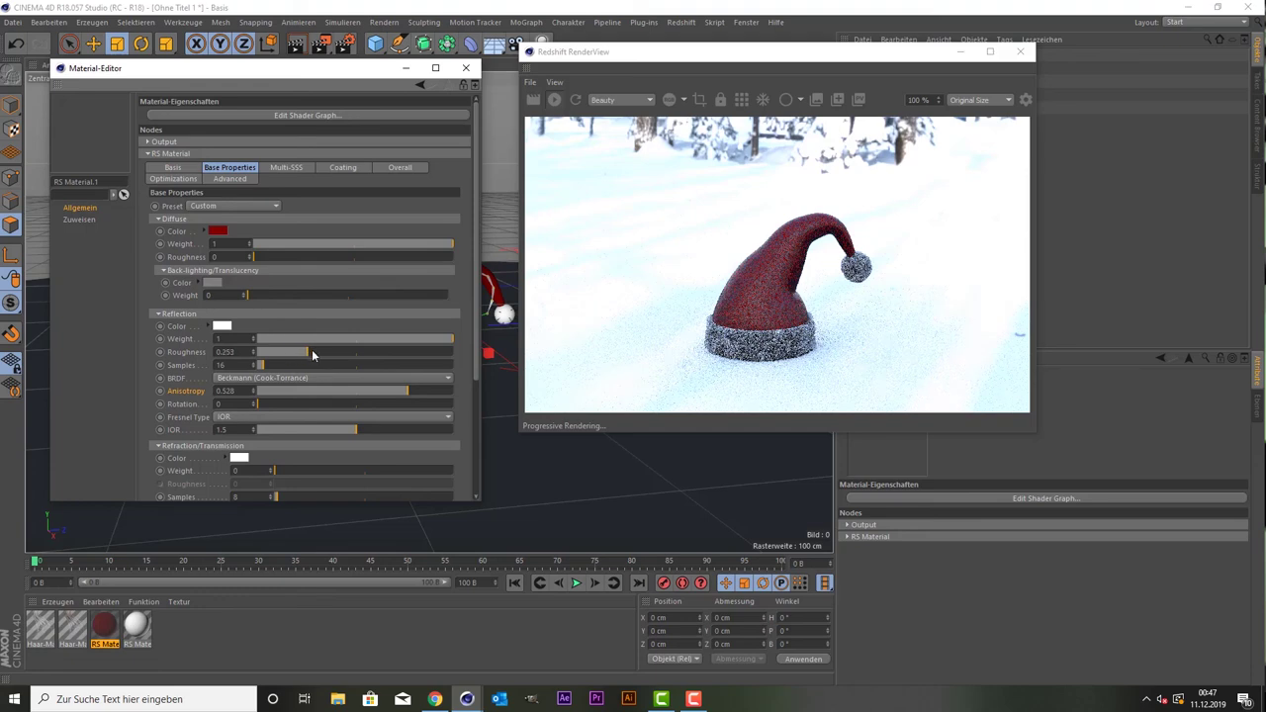
click(342, 352)
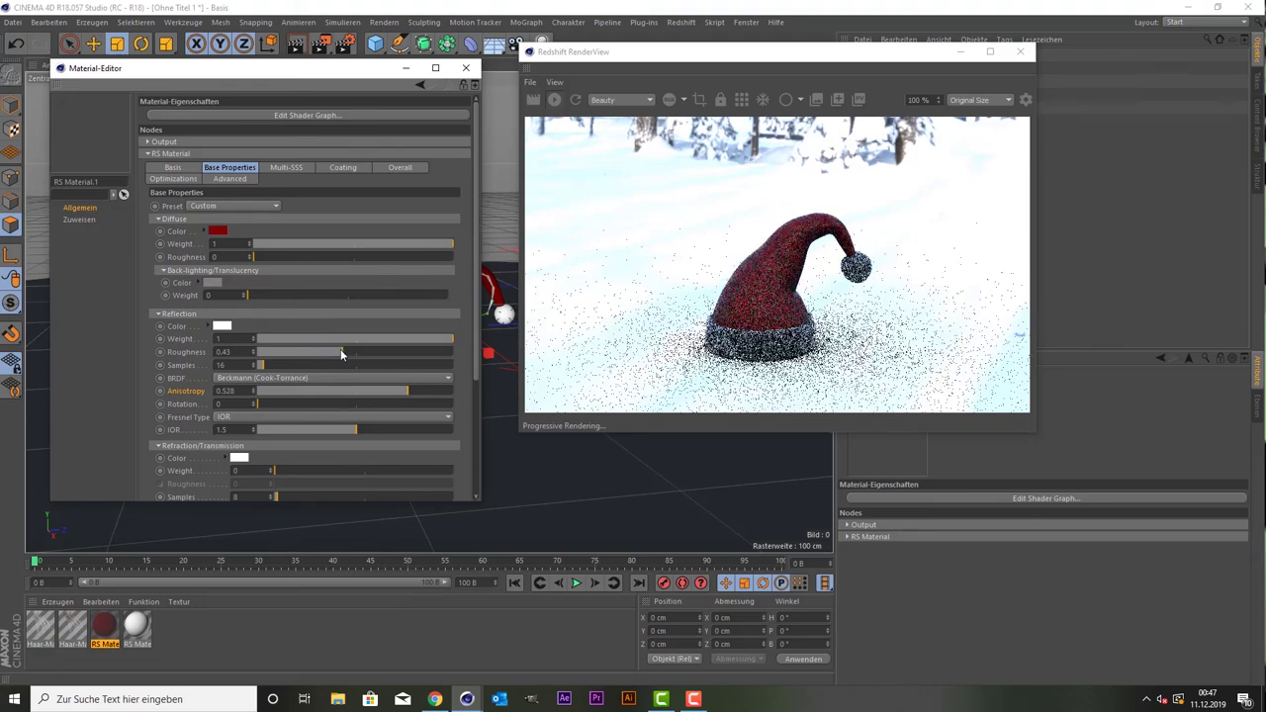
click(343, 338)
click(363, 338)
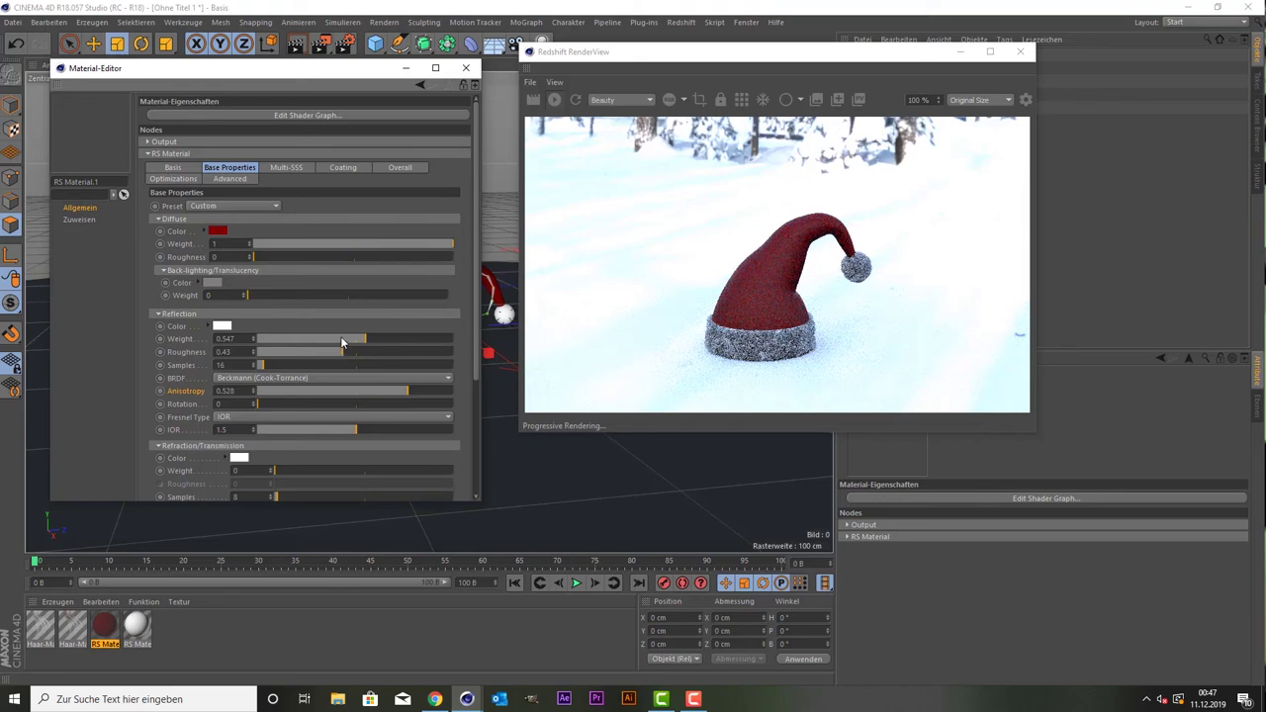
click(341, 342)
click(349, 340)
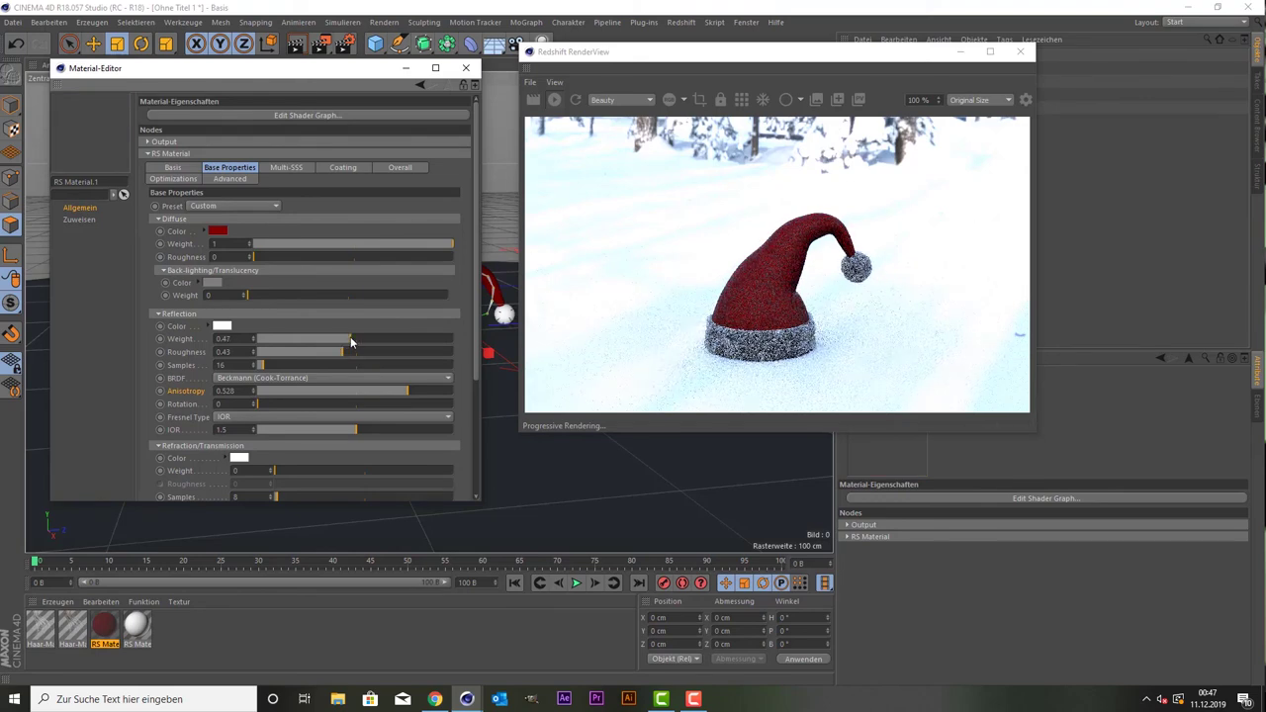
click(354, 340)
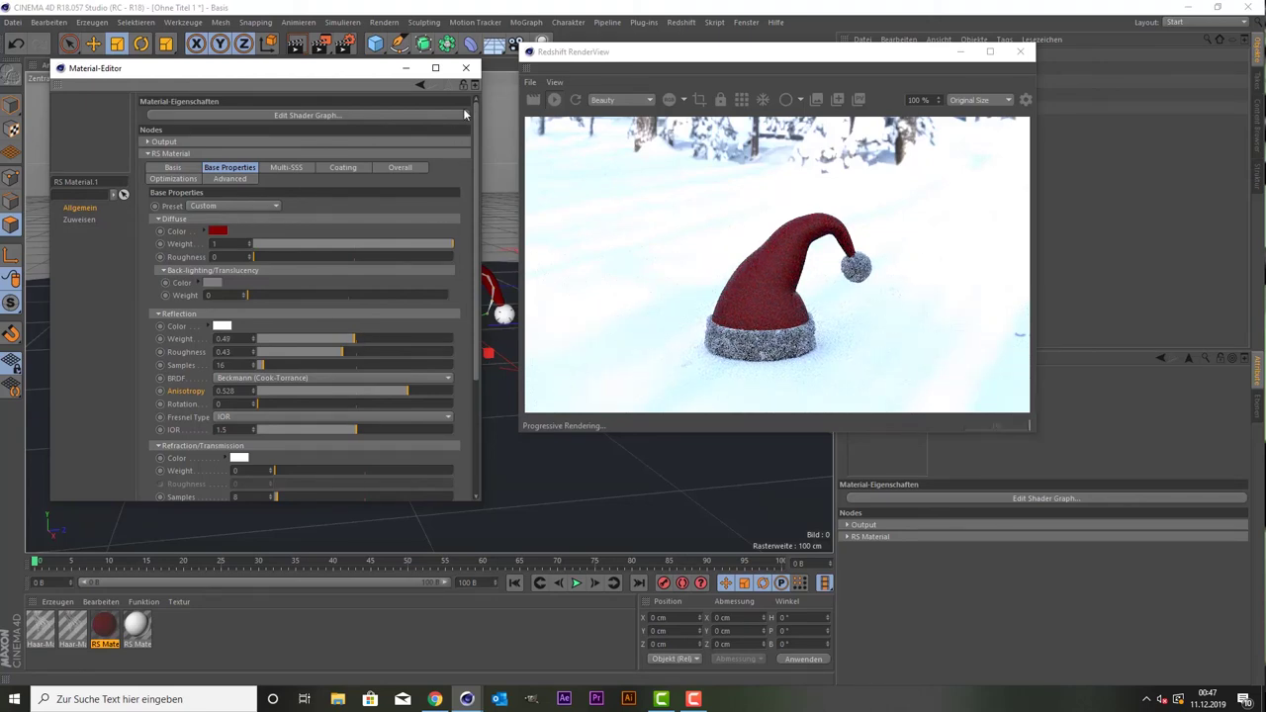
Close the material editor and Redshift RenderView, then render the active perspective view.
click(468, 68)
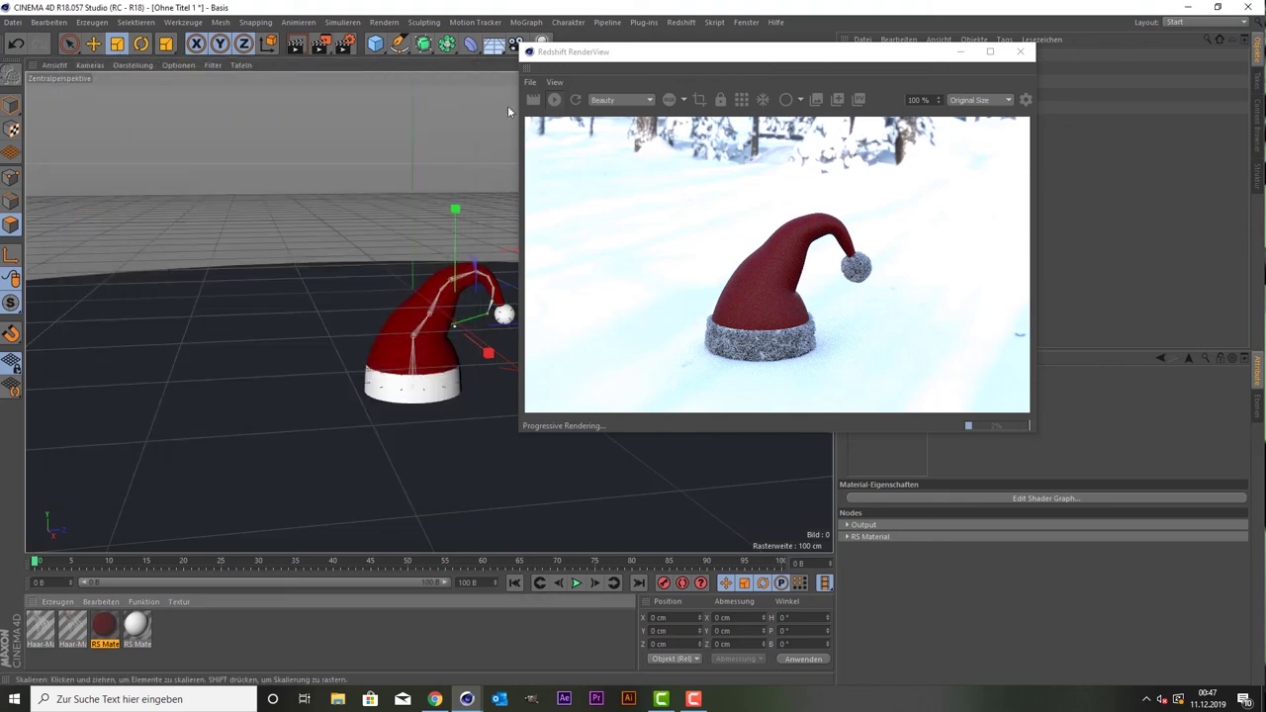
click(1021, 55)
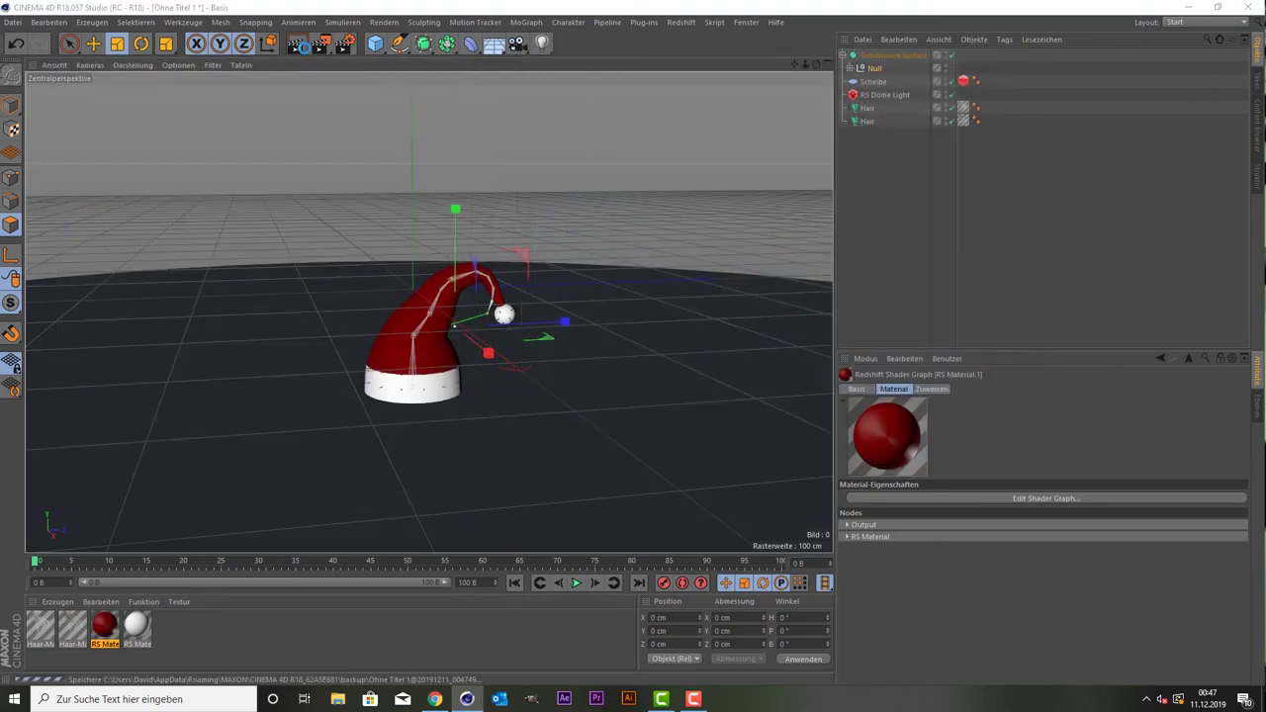
click(295, 49)
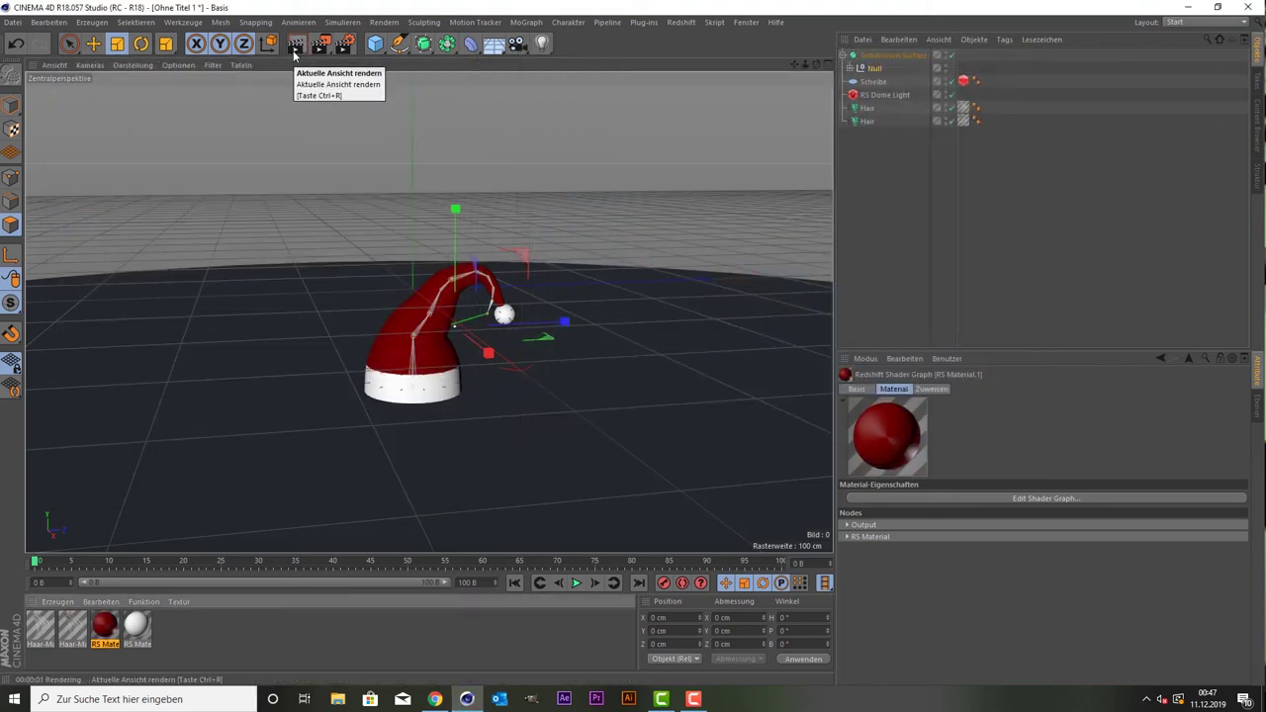